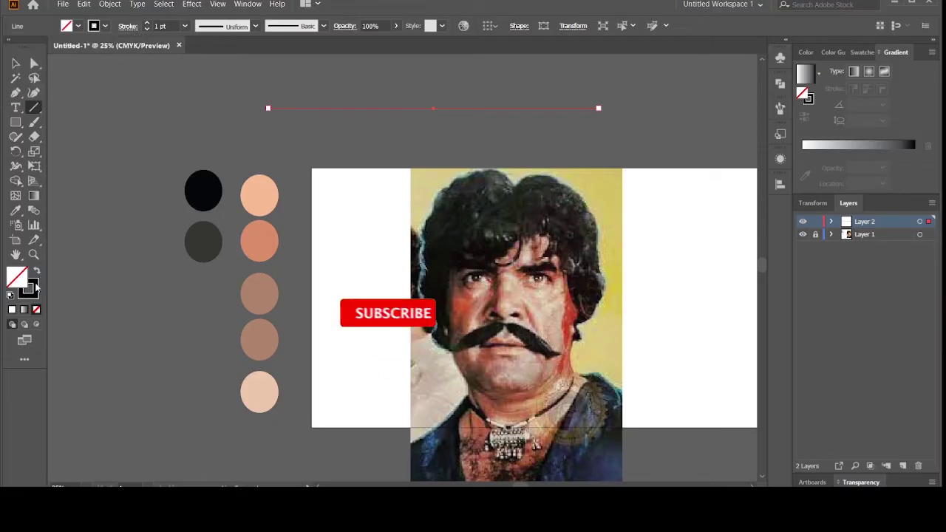
Give the horizontal line a black stroke, the elliptical width profile and a 6 pt weight
double_click(34, 286)
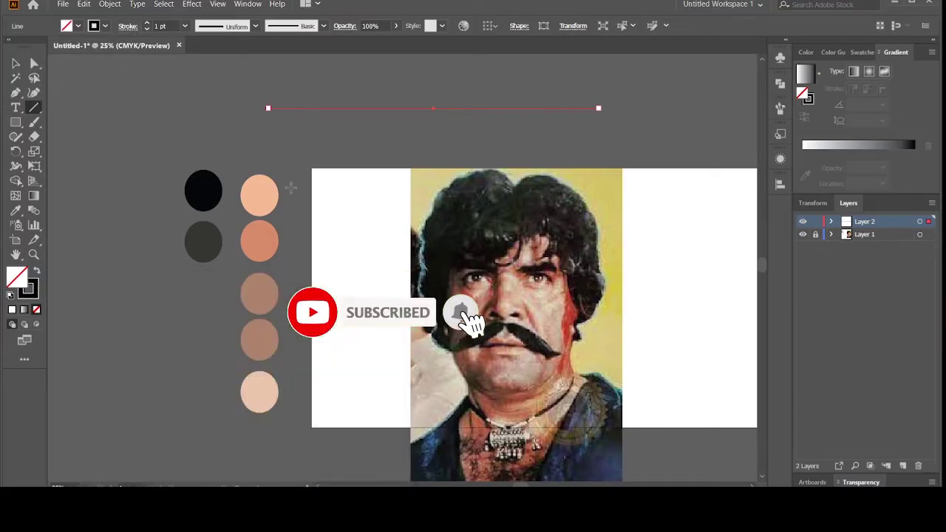
left_click(210, 28)
left_click(210, 63)
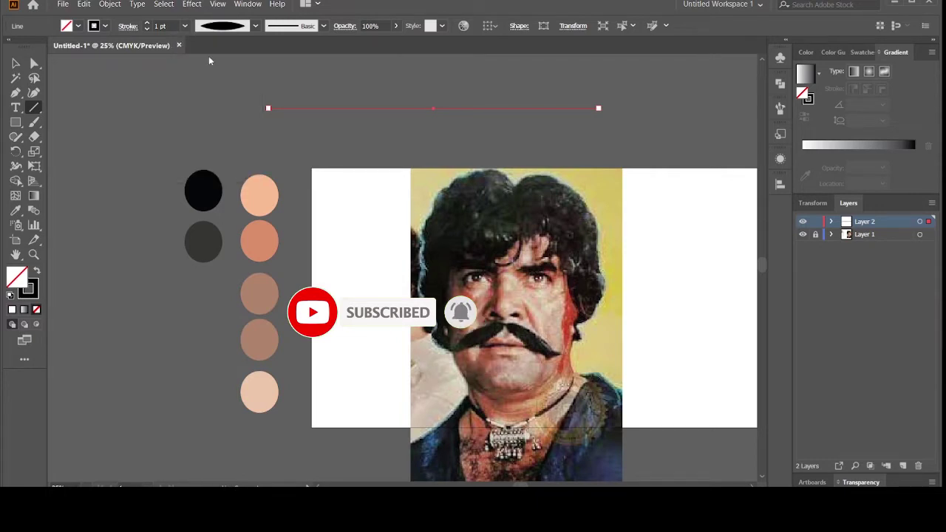
left_click(147, 24)
left_click(147, 24)
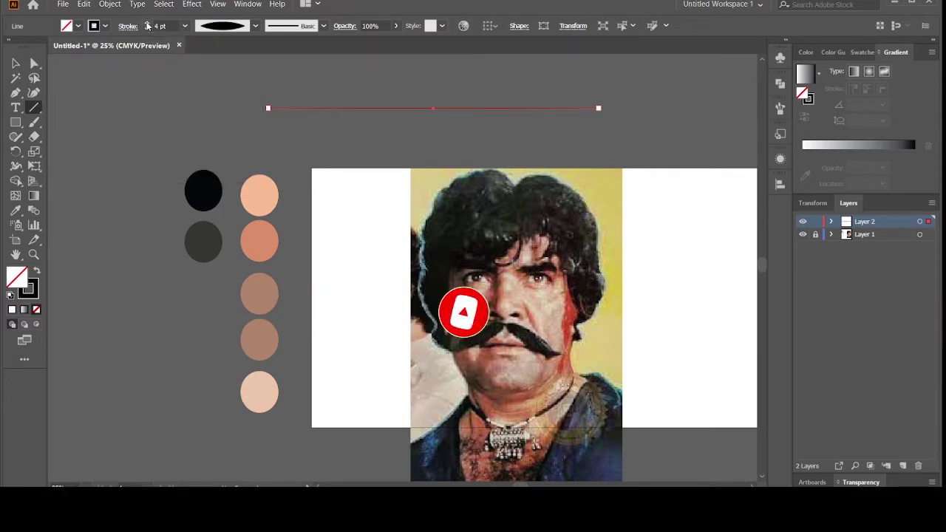
left_click(147, 23)
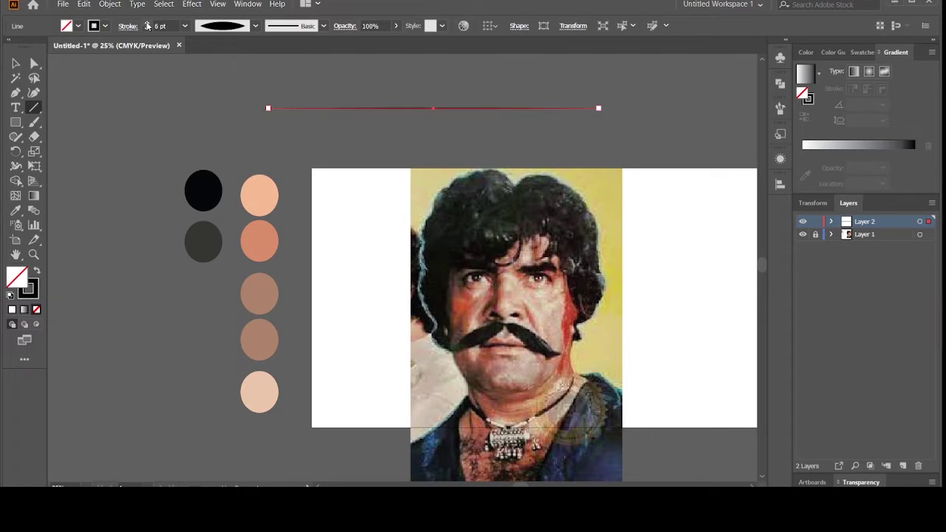
Save the tapered line as a new Art Brush with default settings
left_click(303, 28)
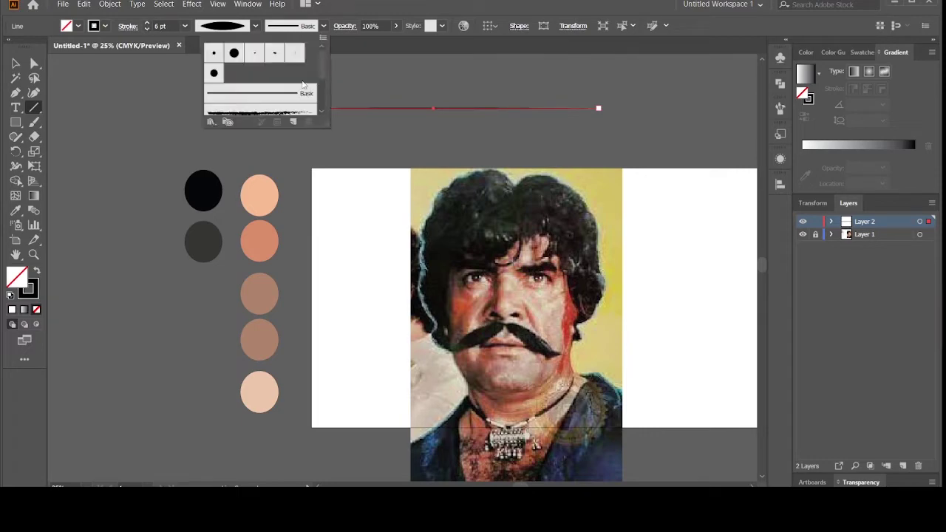
left_click(293, 121)
left_click(443, 286)
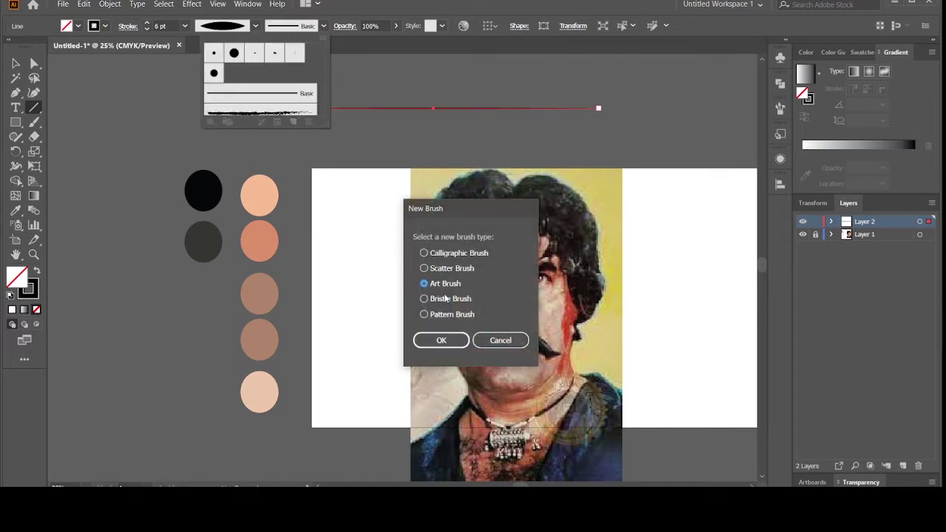
left_click(442, 340)
left_click(547, 414)
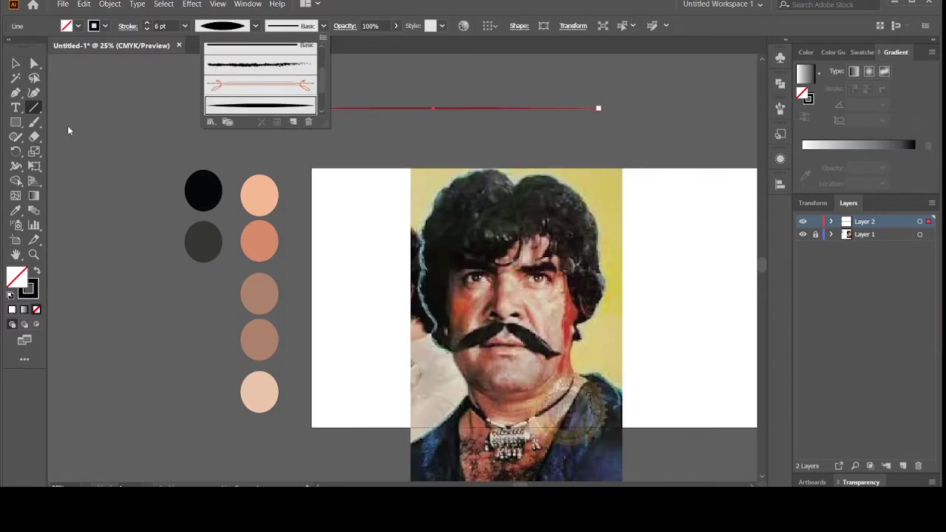
key("Escape")
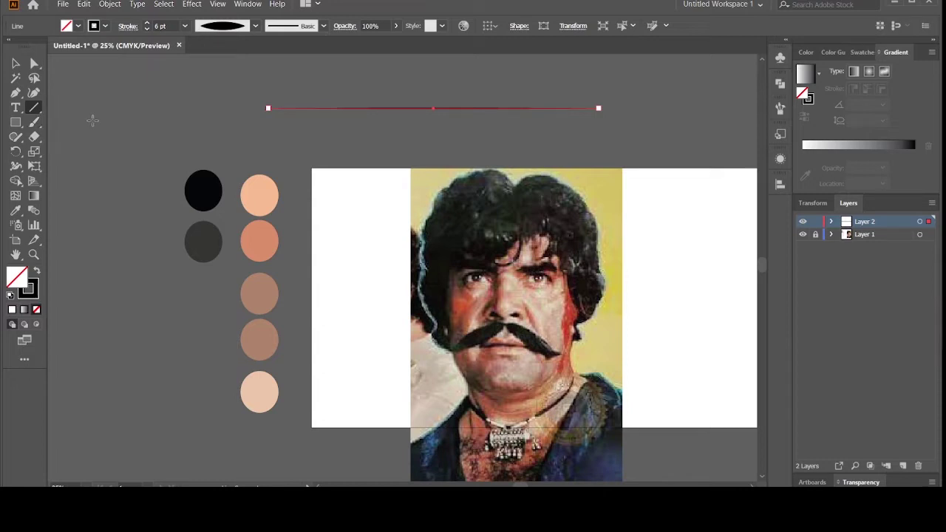
Paint two test strokes with the new tapered brush
left_click(34, 122)
left_click_drag(116, 112, 118, 187)
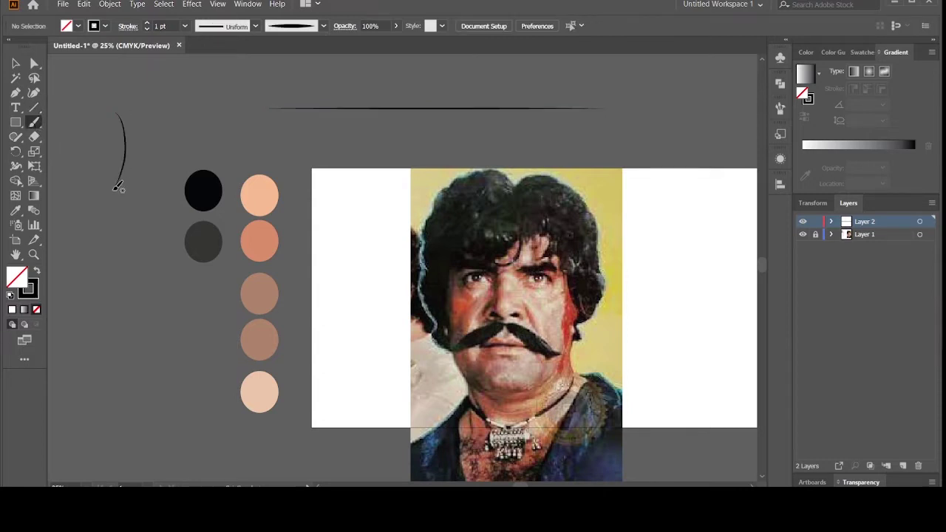
left_click_drag(123, 111, 120, 227)
Delete the test strokes and the original horizontal line, returning to the Paintbrush
left_click(15, 63)
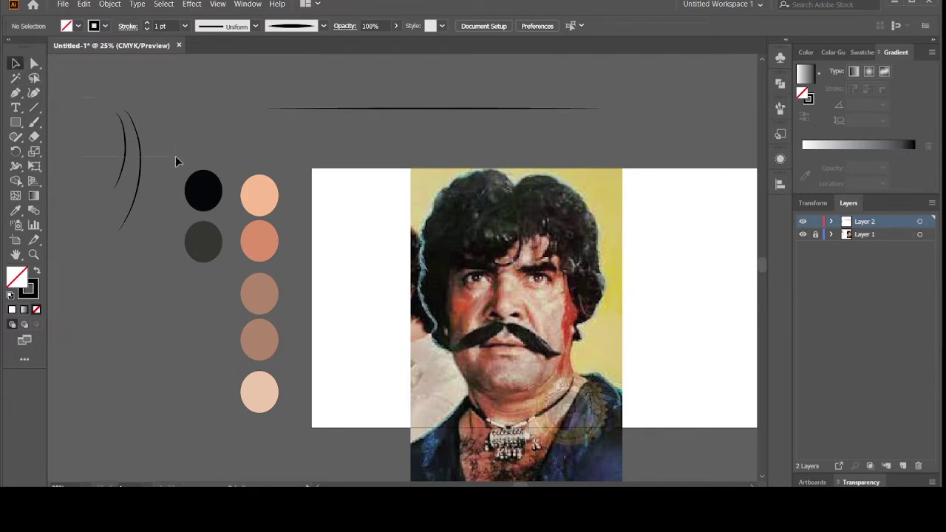
left_click_drag(175, 156, 175, 153)
key("Delete")
left_click_drag(294, 92, 340, 133)
key("Delete")
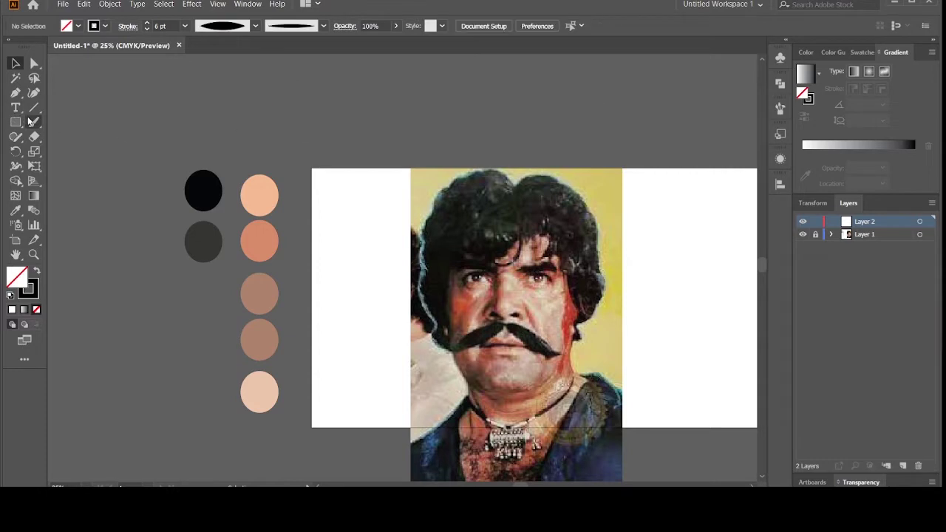
left_click(33, 122)
Zoom in on the right eye and trace its upper and lower eyelids
key("ctrl+equal")
key("ctrl+equal")
key("ctrl+equal")
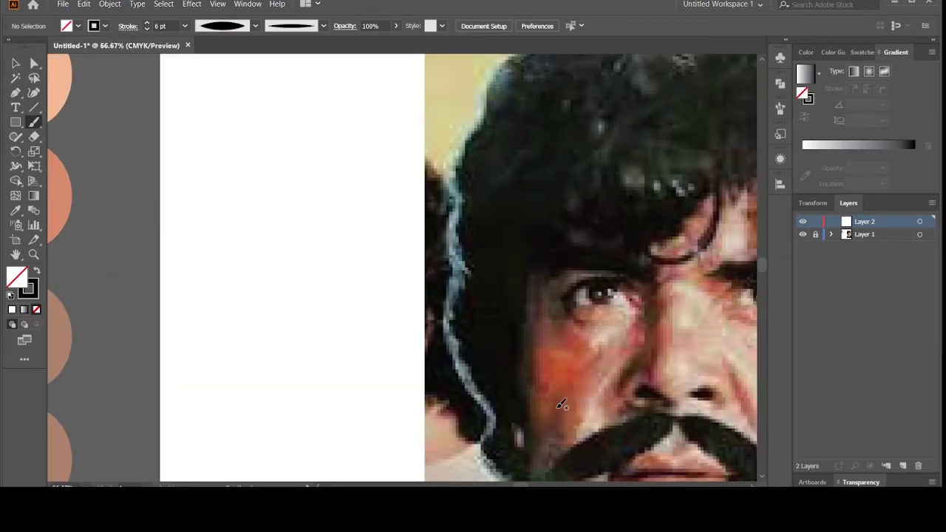
scroll(520, 485, "right", 5)
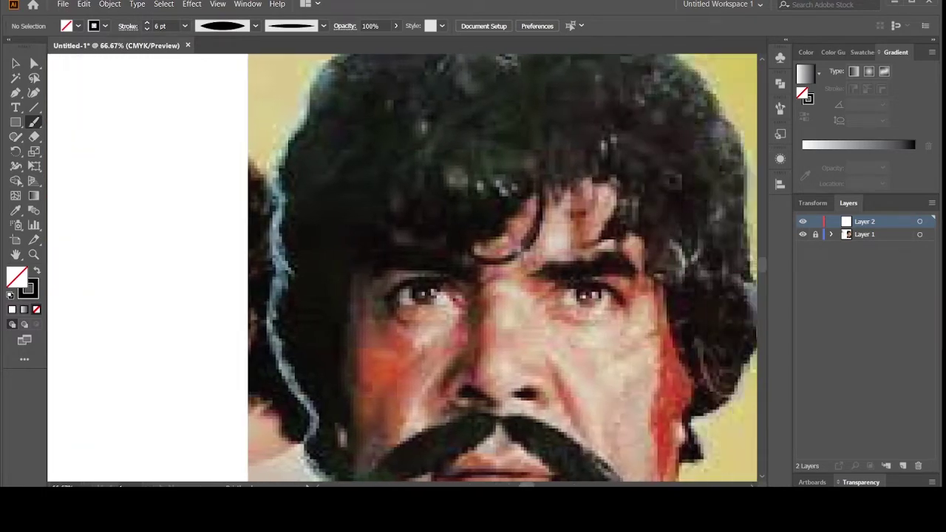
left_click_drag(522, 484, 539, 485)
key("ctrl+equal")
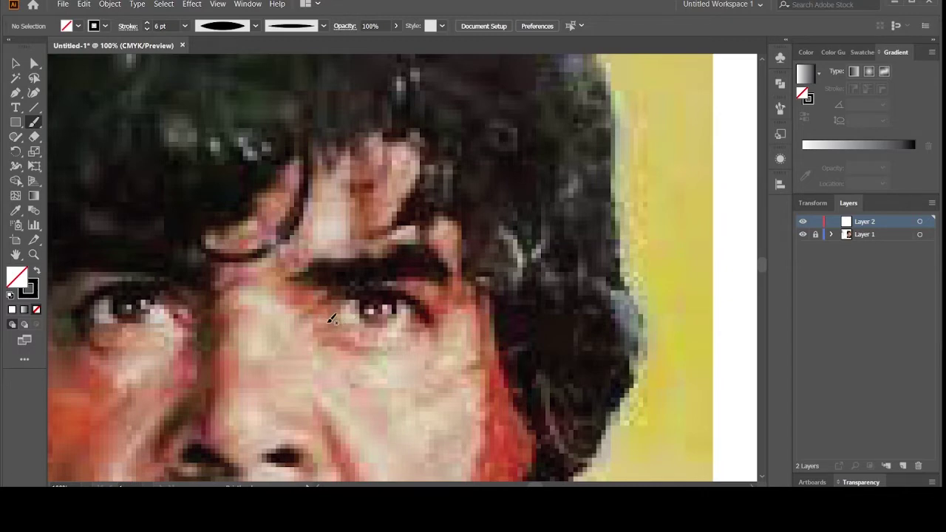
key("ctrl+equal")
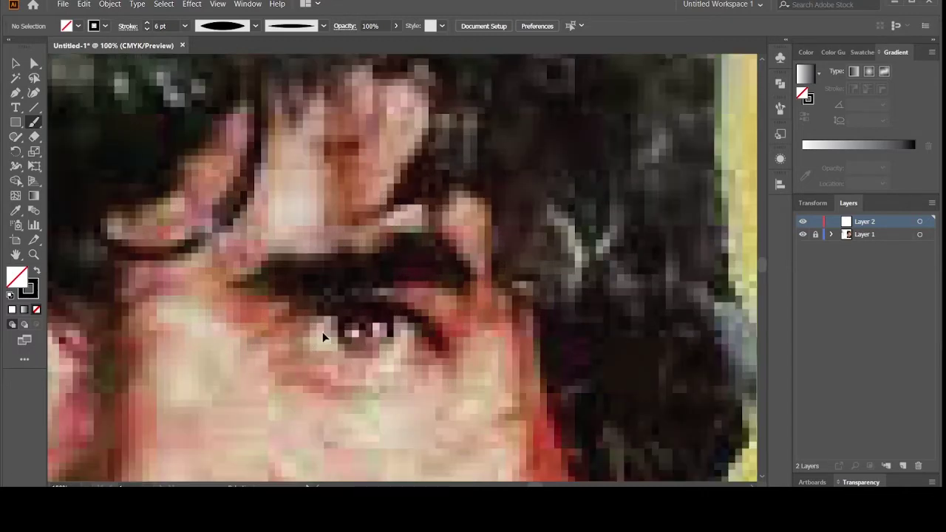
key("ctrl+minus")
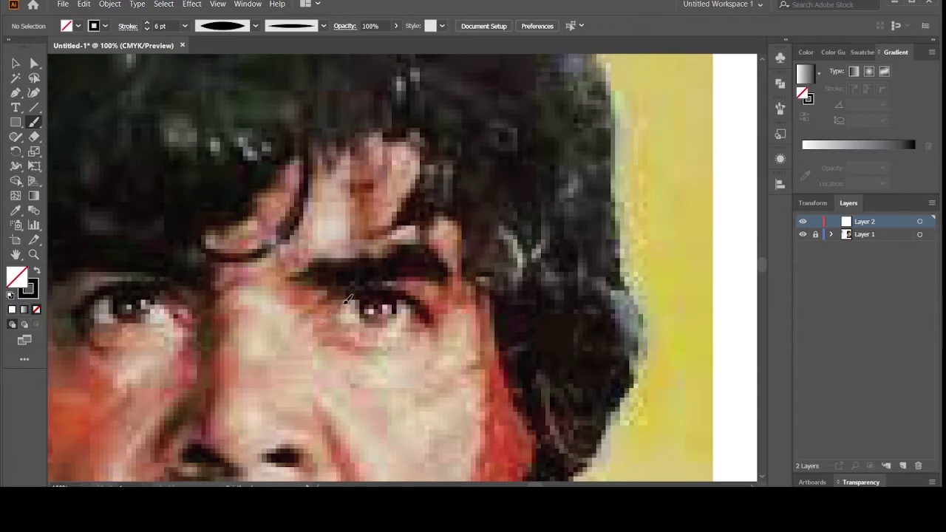
mouse_move(355, 297)
left_mouse_down()
mouse_move(372, 295)
mouse_move(434, 325)
left_mouse_up()
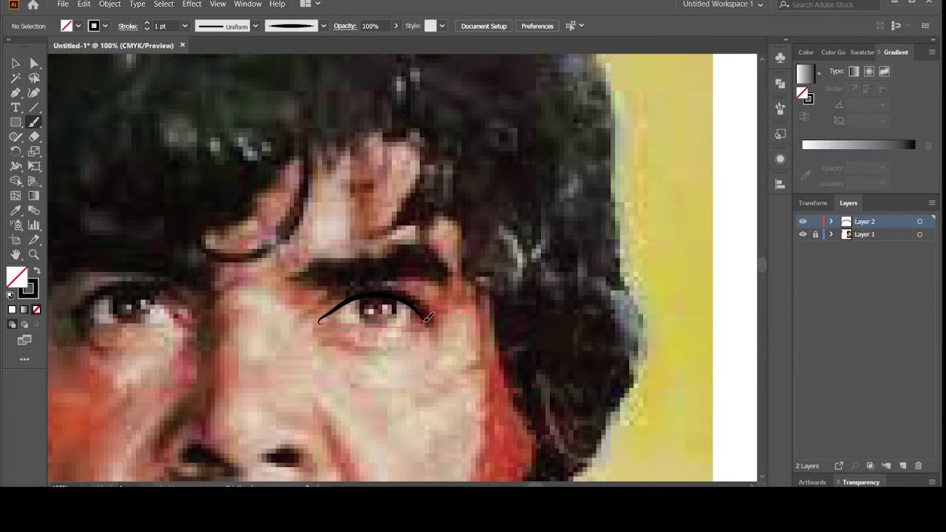
left_click_drag(319, 323, 427, 320)
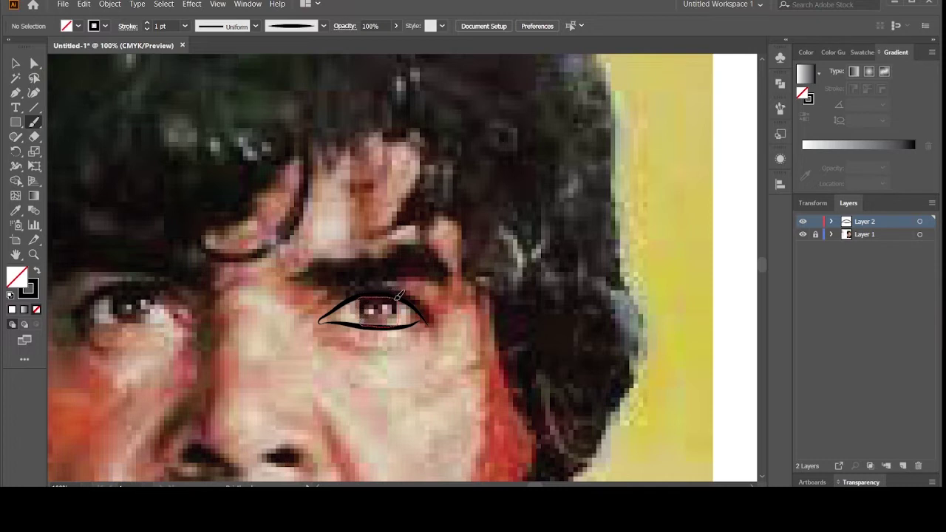
Add the iris, eyebrow and eyelid crease strokes over the right eye
left_click_drag(402, 296, 399, 297)
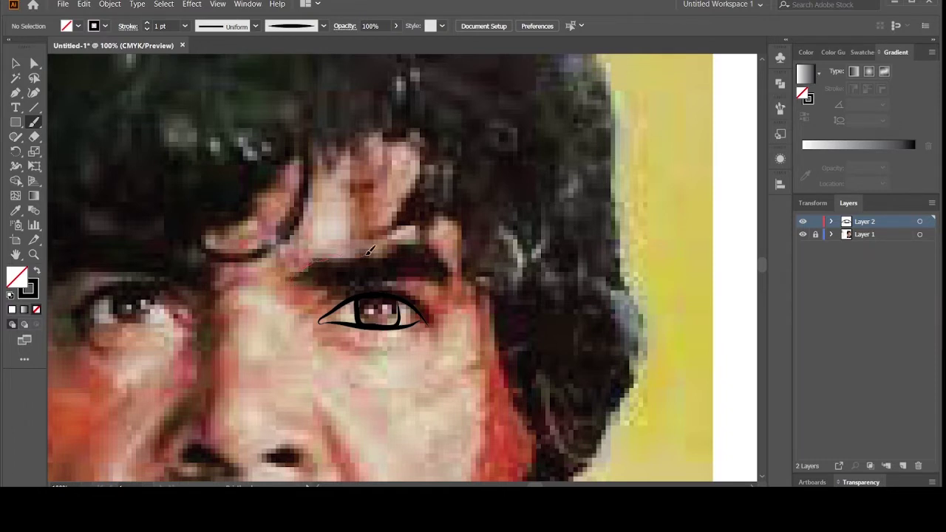
mouse_move(375, 252)
left_mouse_down()
mouse_move(417, 246)
mouse_move(446, 261)
mouse_move(423, 274)
mouse_move(292, 279)
left_mouse_up()
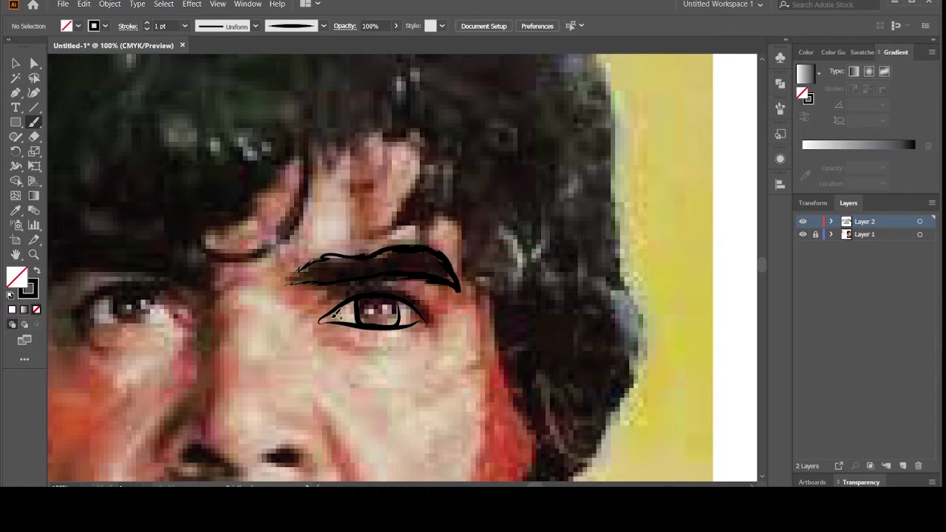
scroll(335, 313, "down", 2)
scroll(335, 314, "down", 3)
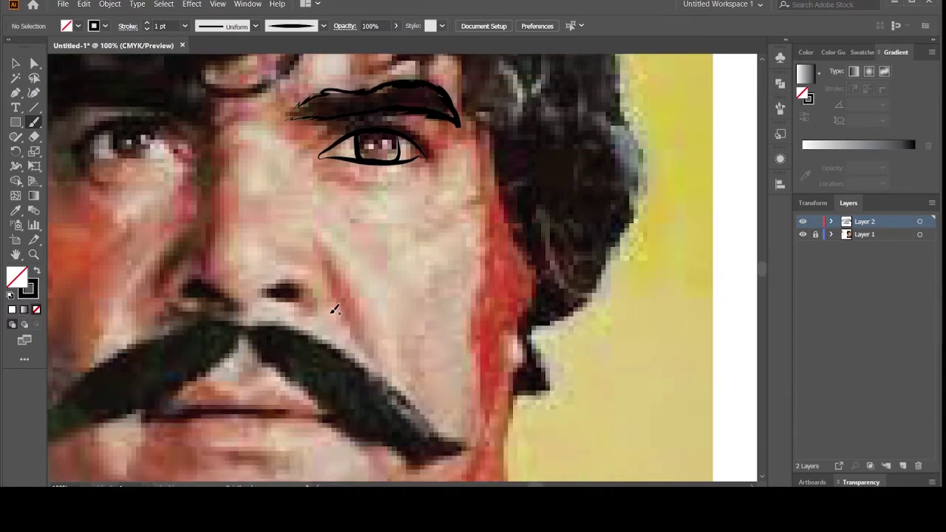
scroll(335, 309, "up", 2)
scroll(333, 309, "up", 2)
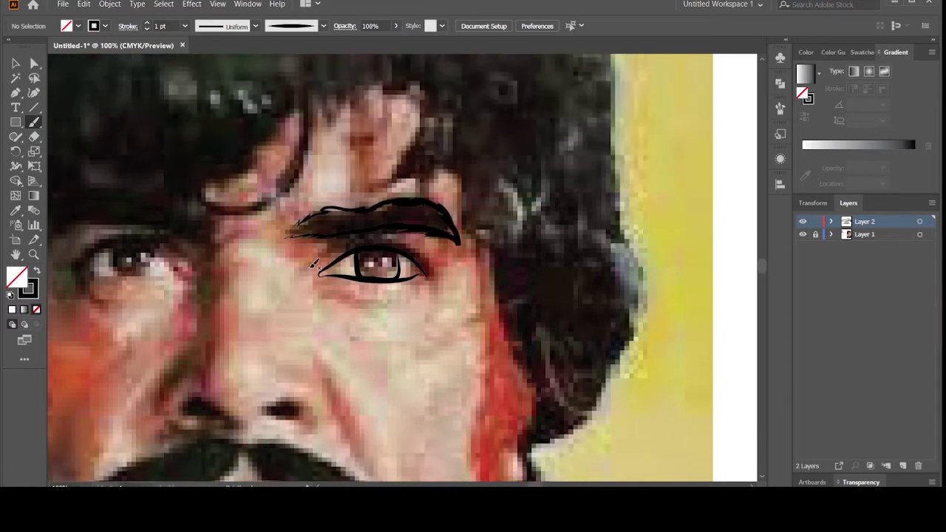
left_click_drag(347, 245, 427, 259)
key("ctrl+minus")
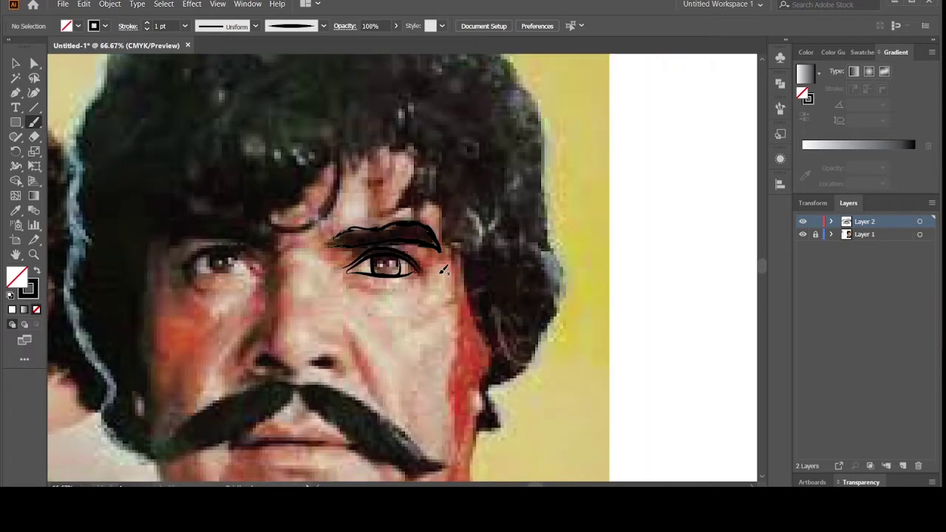
Reflect a vertical copy of the traced eye and eyebrow and place it over the left eye
left_click(16, 65)
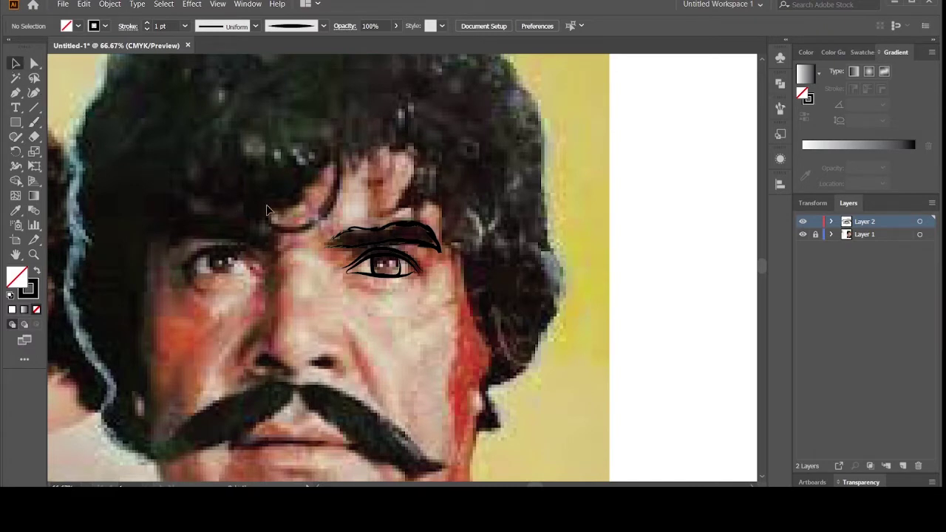
left_click_drag(408, 263, 359, 220)
right_click(364, 235)
mouse_move(399, 385)
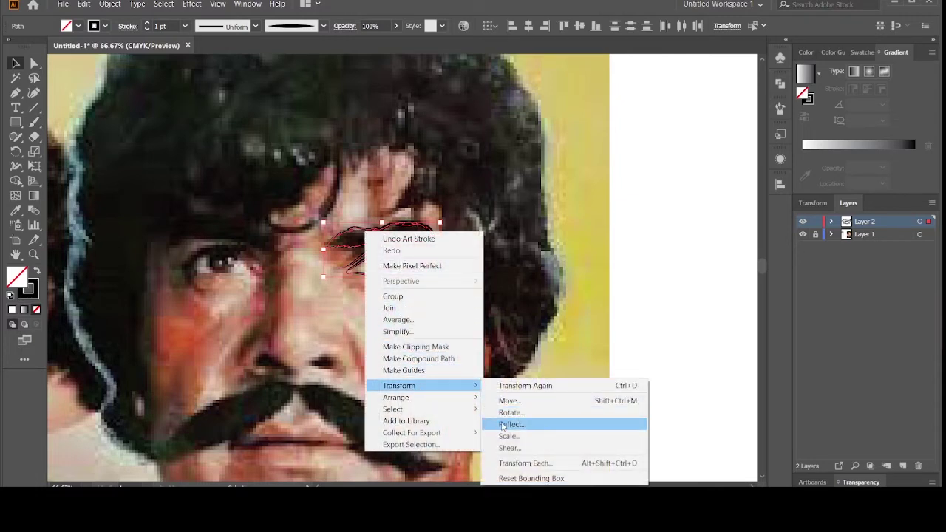
left_click(511, 424)
left_click(408, 330)
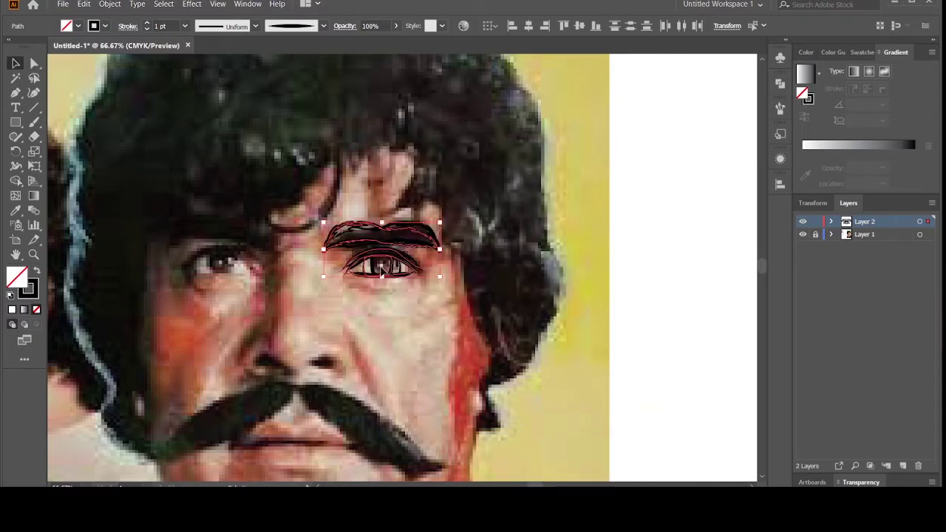
mouse_move(388, 247)
left_mouse_down()
mouse_move(293, 253)
mouse_move(225, 243)
left_mouse_up()
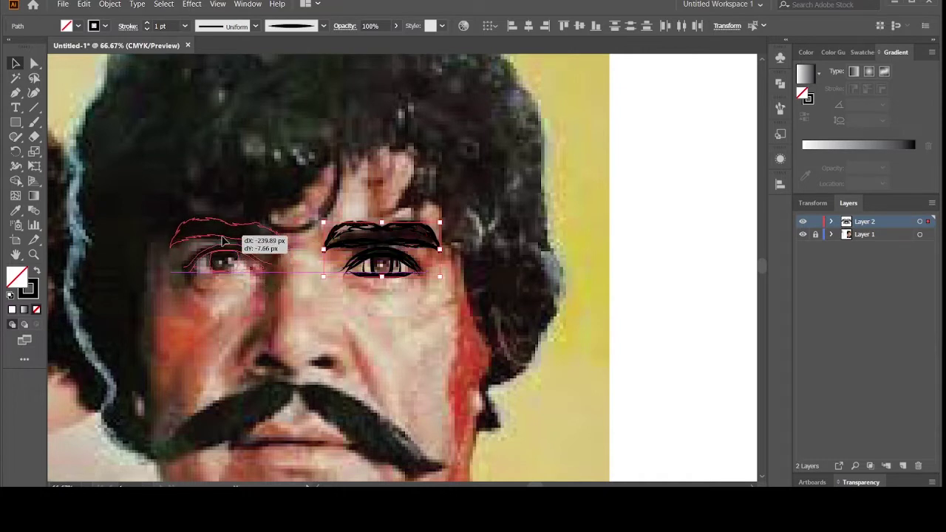
left_click_drag(224, 243, 225, 244)
Deselect and toggle the photo layer's visibility to check both eyes
left_click(251, 337)
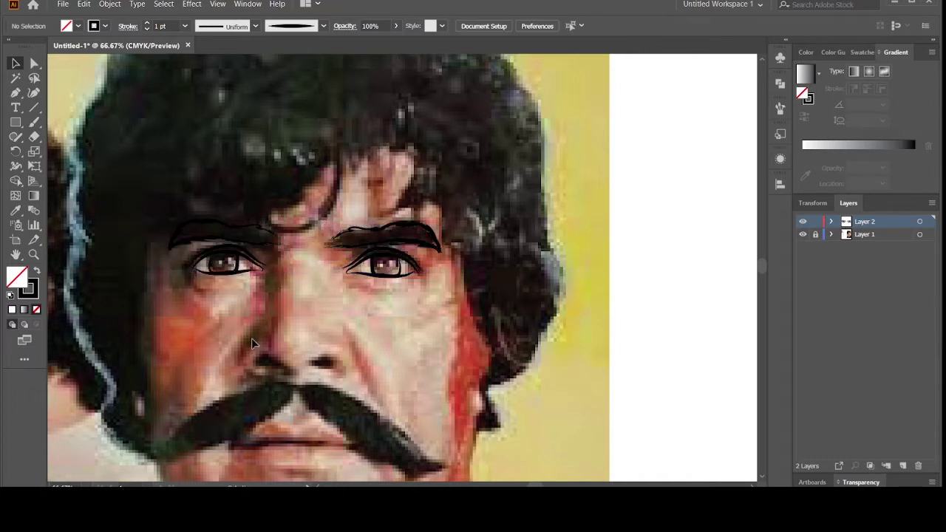
left_click(803, 234)
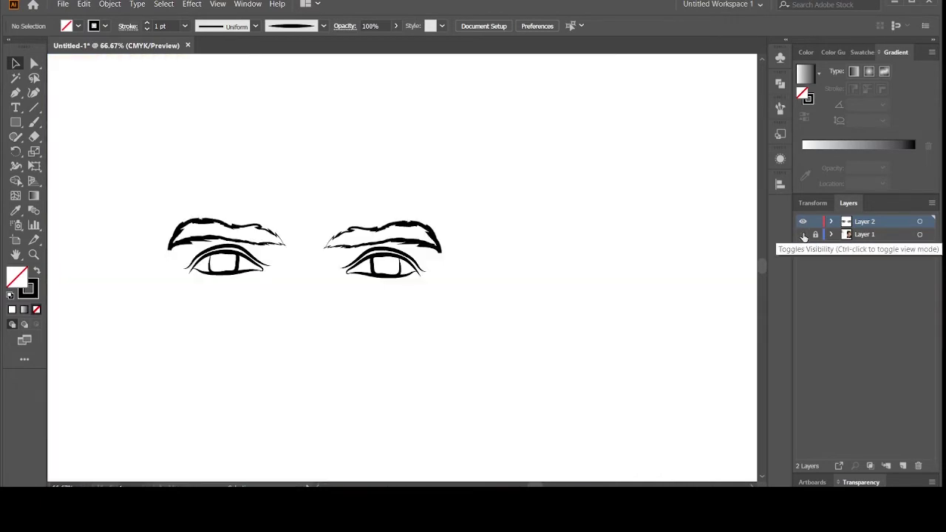
left_click(803, 235)
Brush the right and left sides of the nose and the nostrils over the photo
key("ctrl+equal")
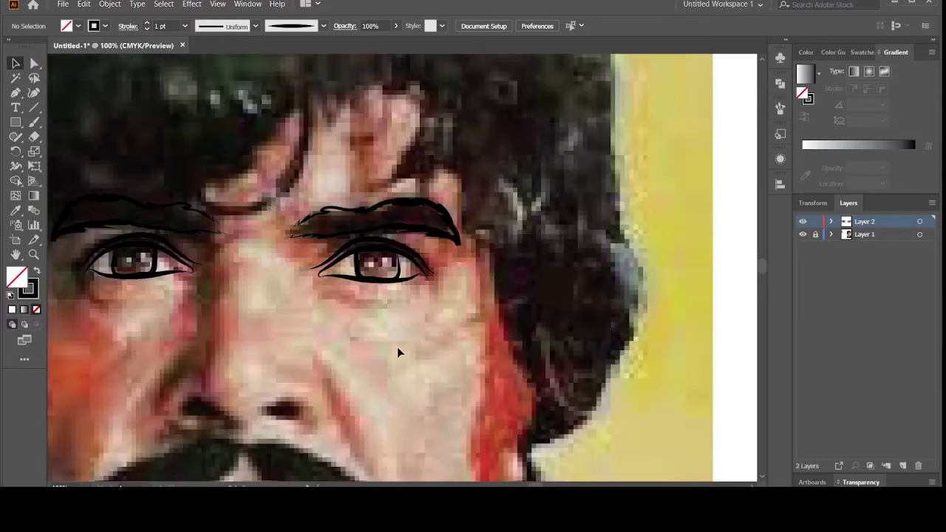
scroll(397, 346, "down", 2)
key("b")
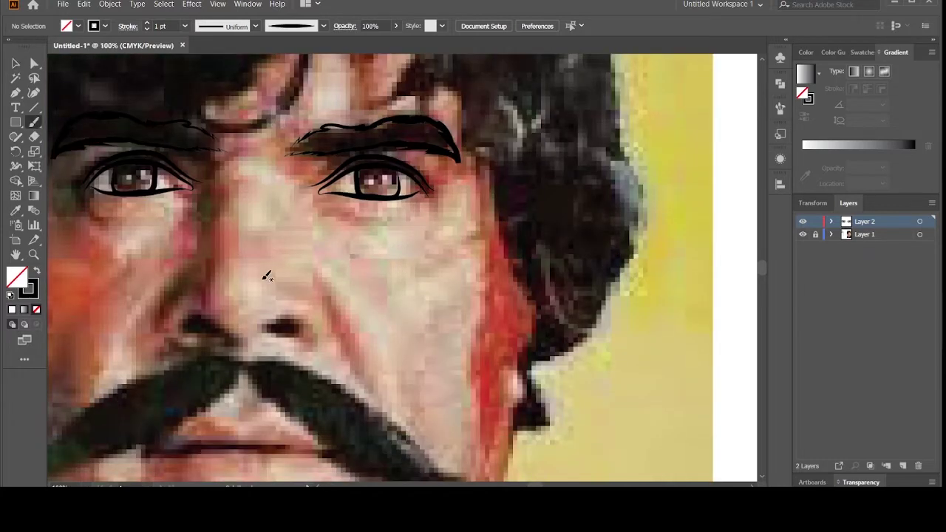
scroll(274, 272, "down", 2)
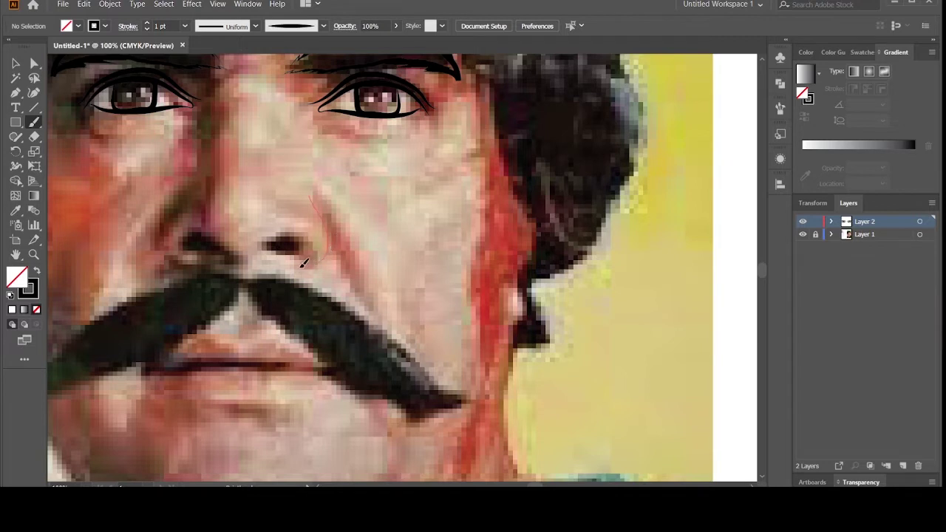
left_click_drag(288, 262, 285, 266)
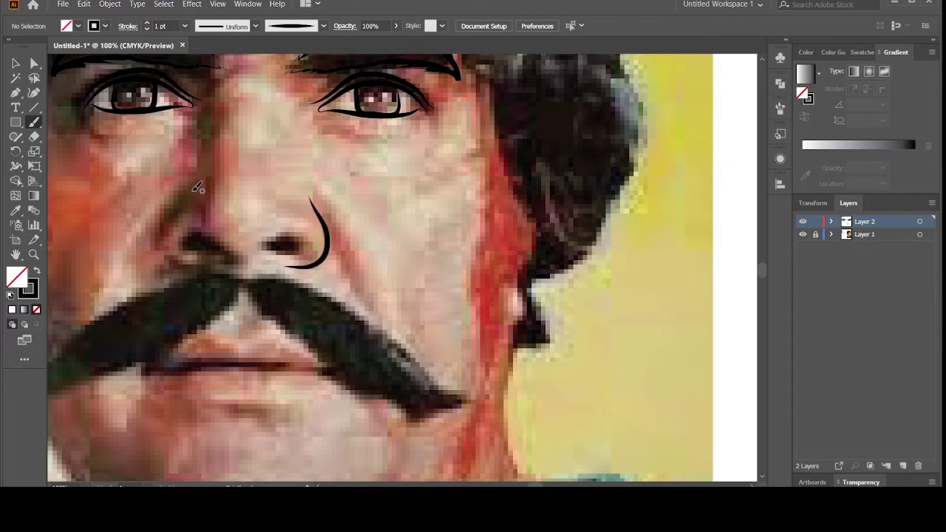
left_click_drag(188, 201, 214, 263)
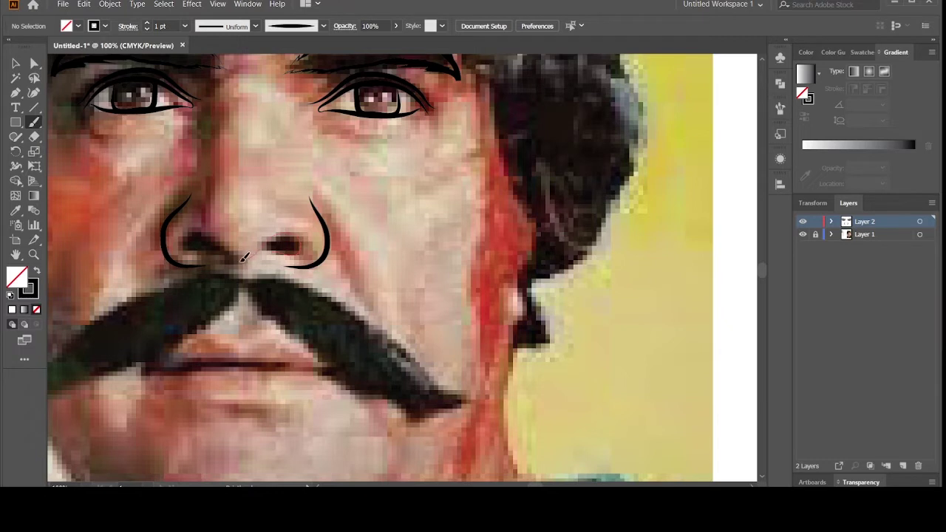
mouse_move(235, 256)
left_mouse_down()
mouse_move(189, 244)
mouse_move(301, 246)
left_mouse_up()
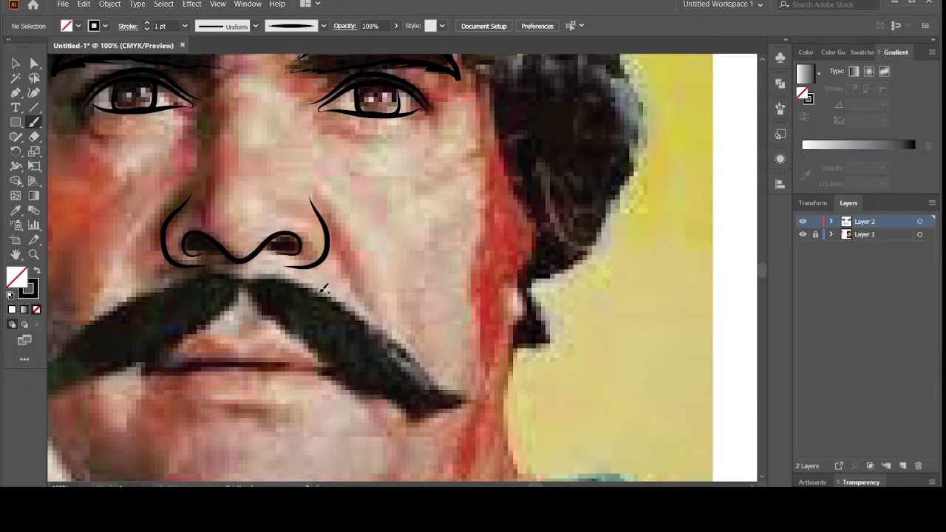
key("ctrl+minus")
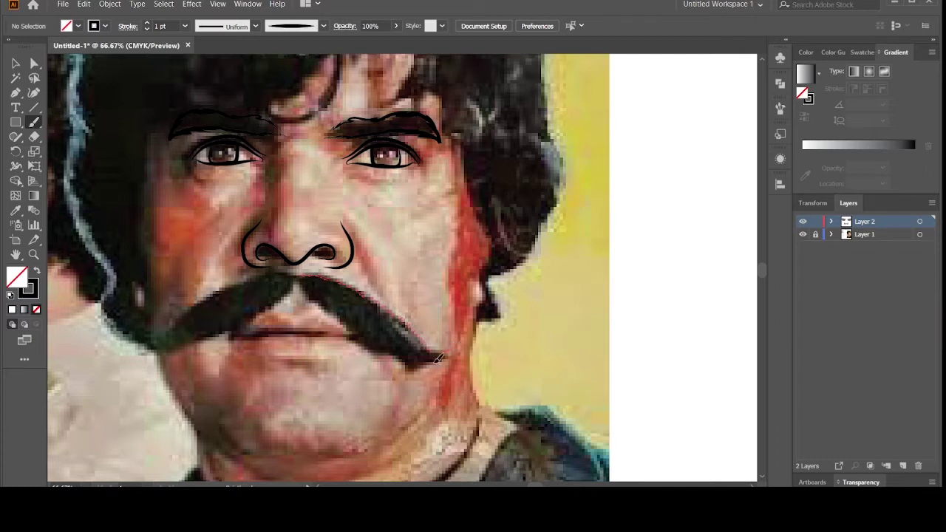
Outline the right mustache half from its lower edge up toward the nose
left_click_drag(437, 359, 388, 349)
left_click_drag(385, 350, 300, 273)
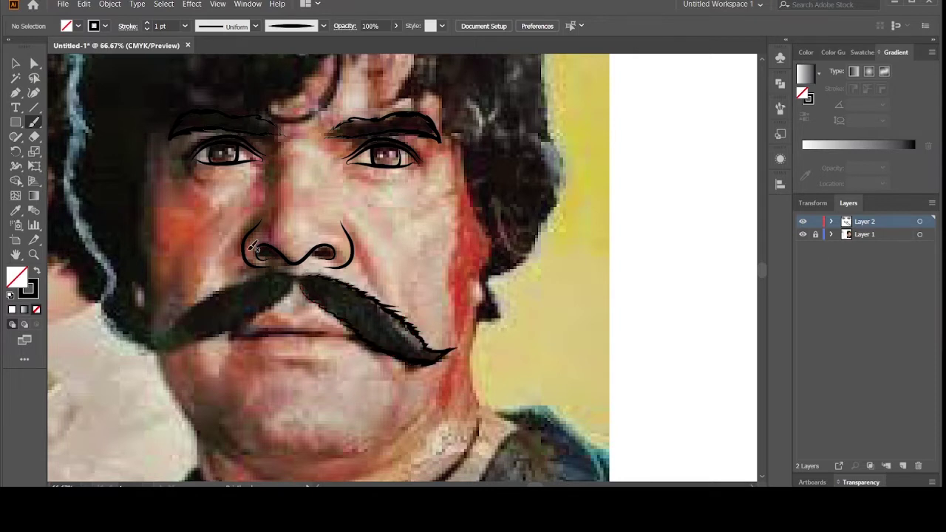
left_click(16, 64)
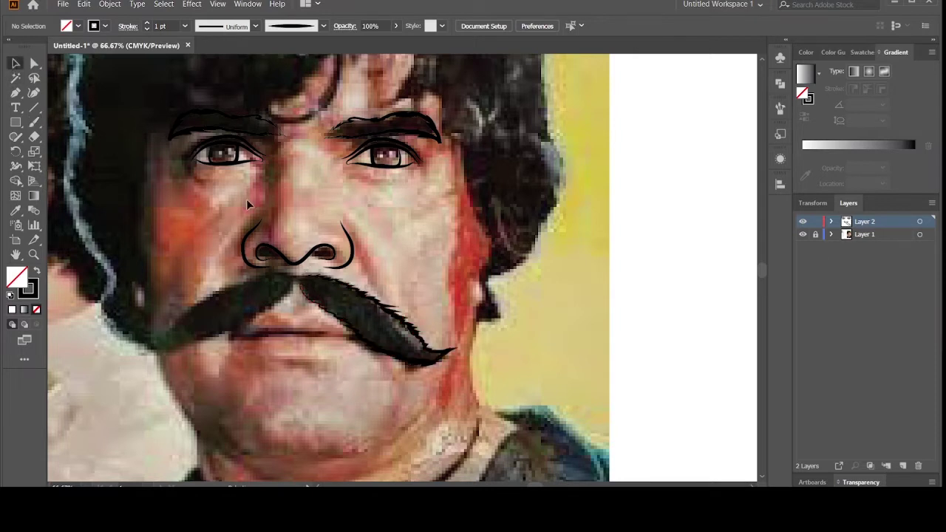
Reflect a vertical copy of the mustache half, then move and stretch it onto the left side
left_click(325, 277)
right_click(325, 276)
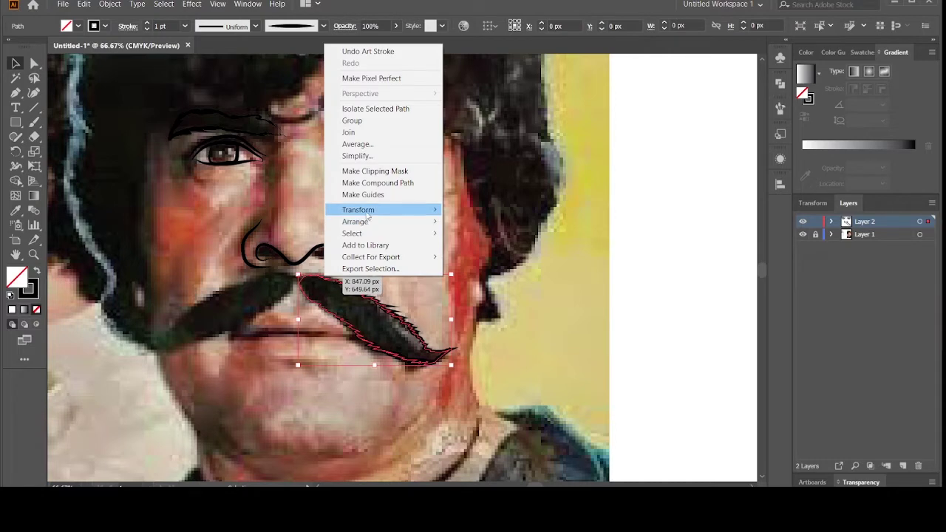
mouse_move(359, 210)
left_click(488, 248)
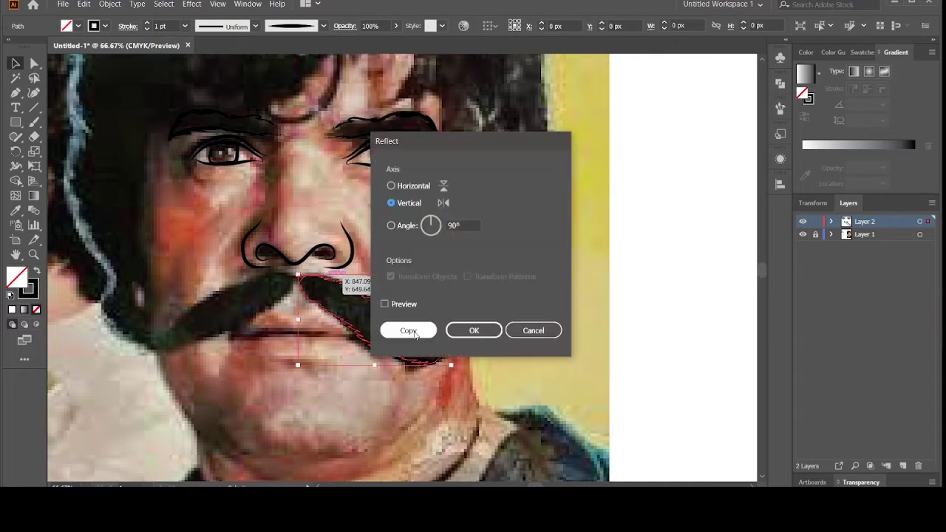
left_click(408, 330)
left_click_drag(401, 292, 259, 295)
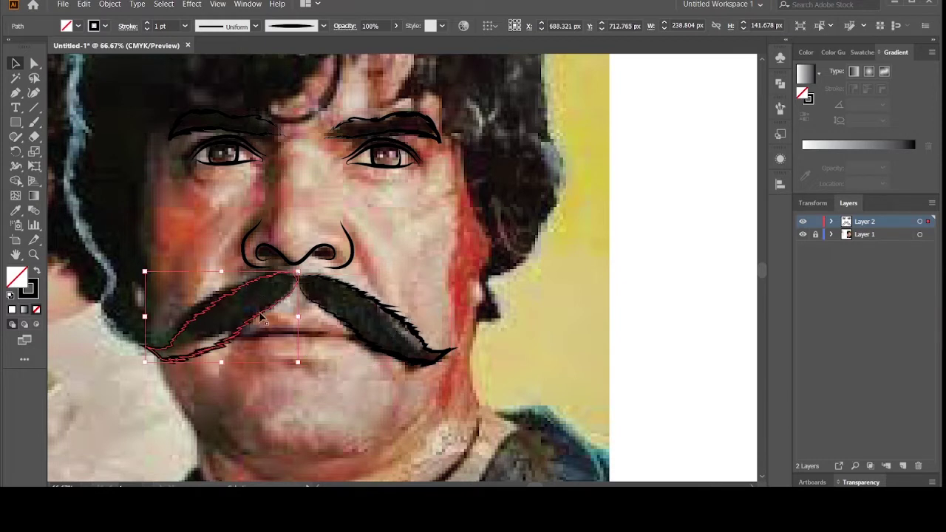
left_click_drag(140, 366, 140, 364)
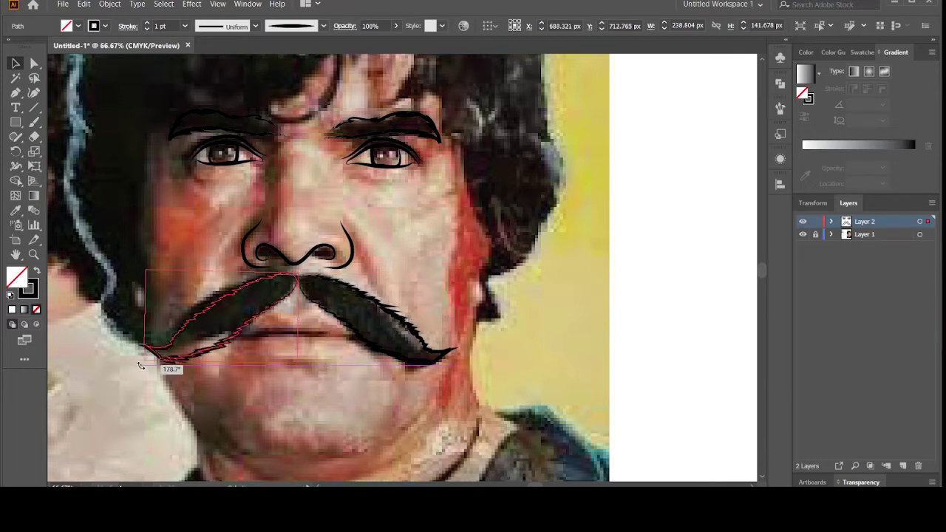
left_click(170, 392)
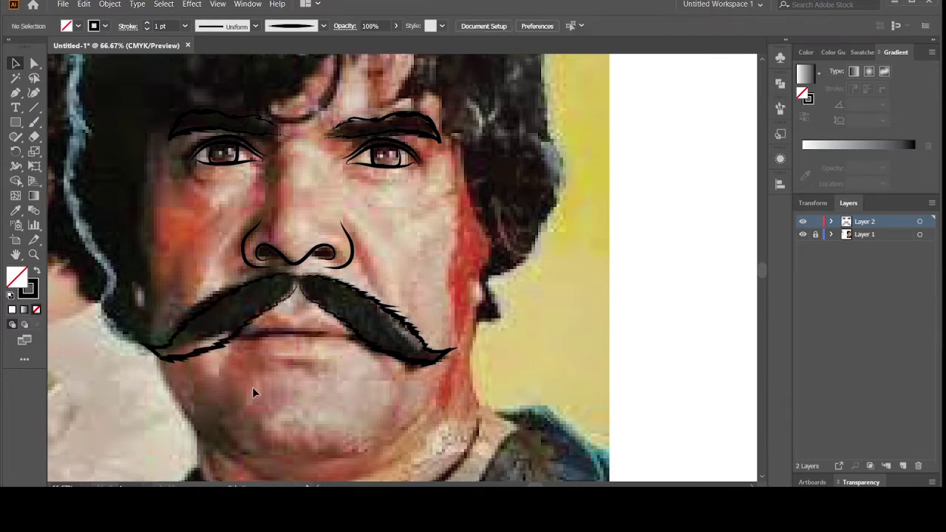
Toggle the reference photo off and on to check the line art
left_click(802, 235)
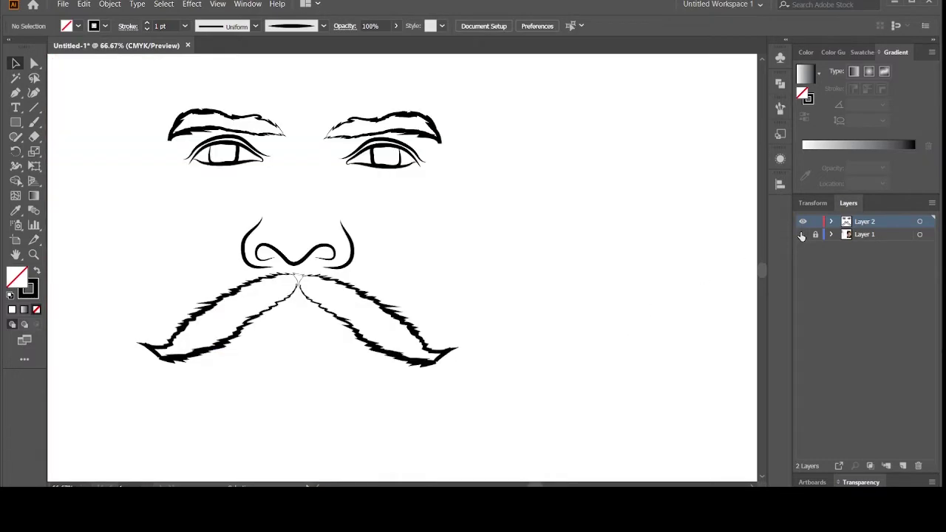
left_click(802, 234)
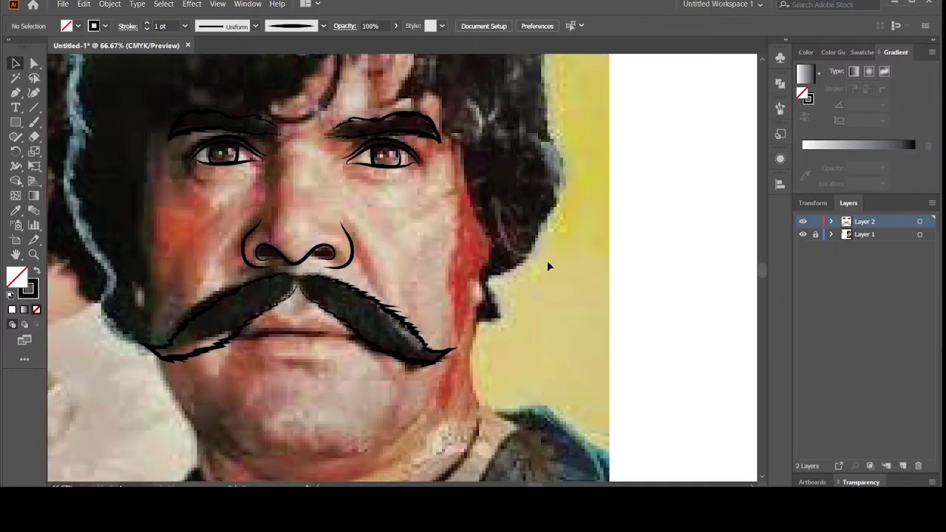
left_click(34, 122)
scroll(289, 244, "down", 3)
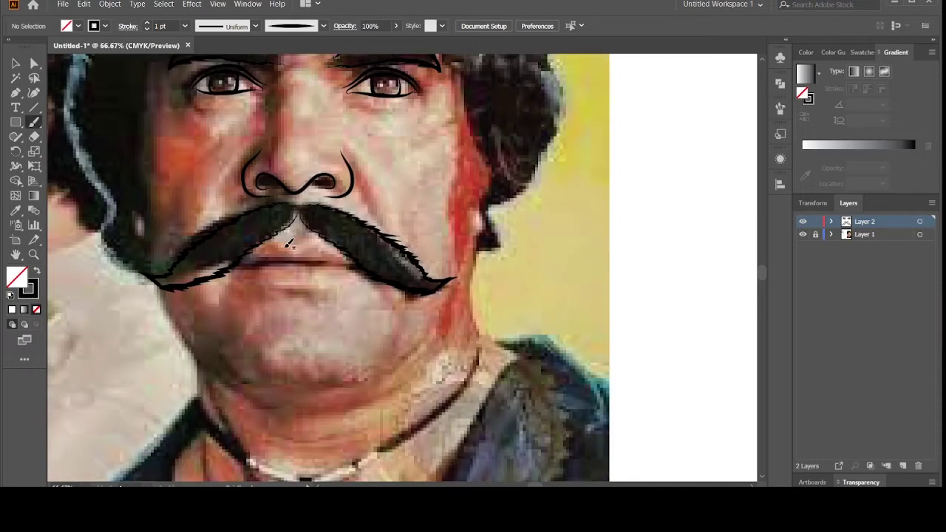
Brush the lower lip, upper lip and the line between the lips under the mustache
mouse_move(306, 233)
left_mouse_down()
mouse_move(384, 268)
mouse_move(305, 286)
left_mouse_up()
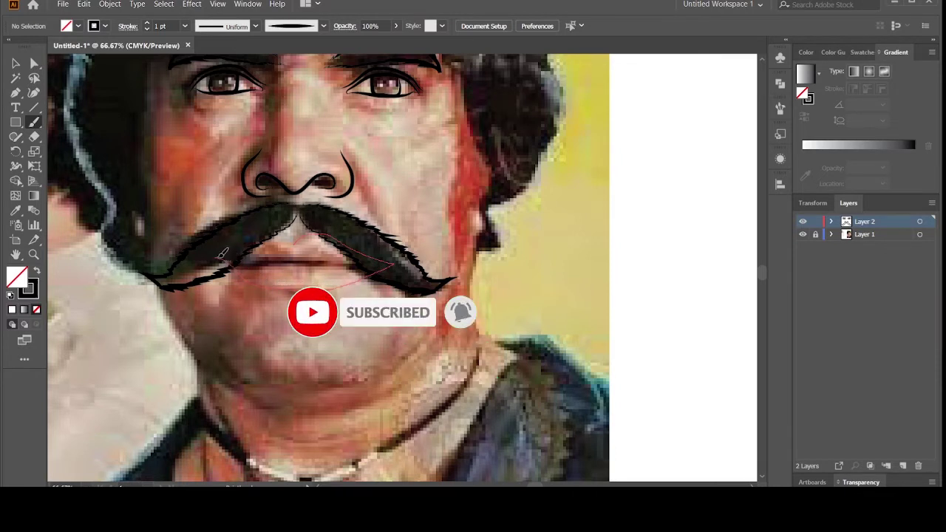
left_click_drag(218, 259, 275, 233)
left_click_drag(290, 239, 233, 261)
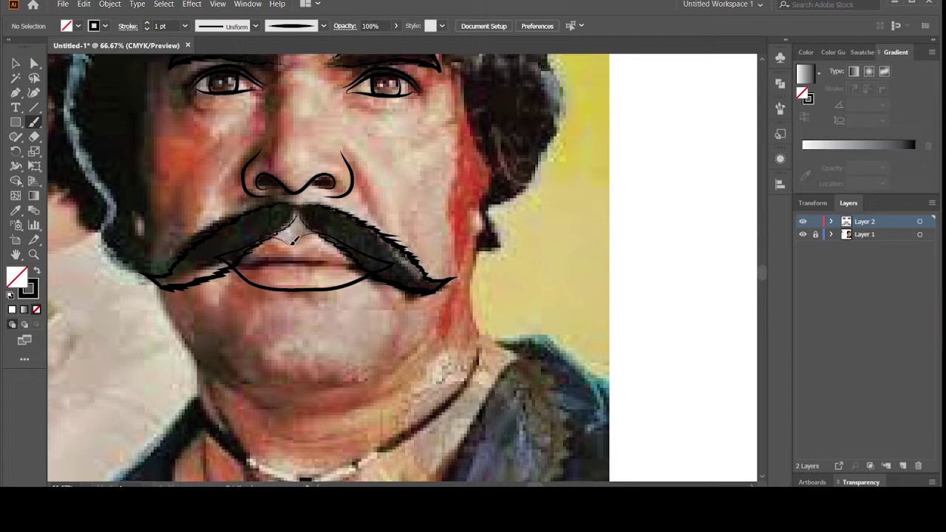
left_click_drag(316, 228, 328, 233)
left_click_drag(235, 265, 383, 253)
Zoom out and toggle the reference photo to review the drawing
key("ctrl+minus")
key("ctrl+minus")
key("ctrl+minus")
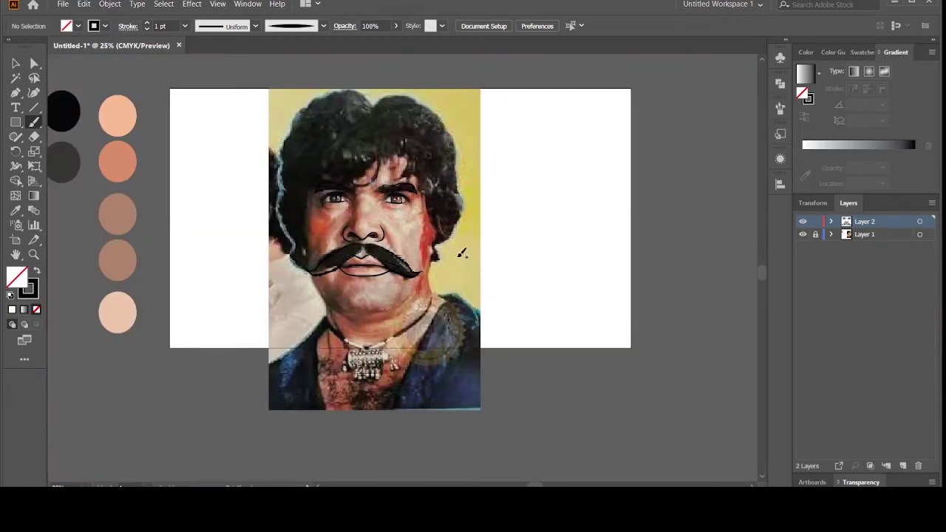
left_click(803, 235)
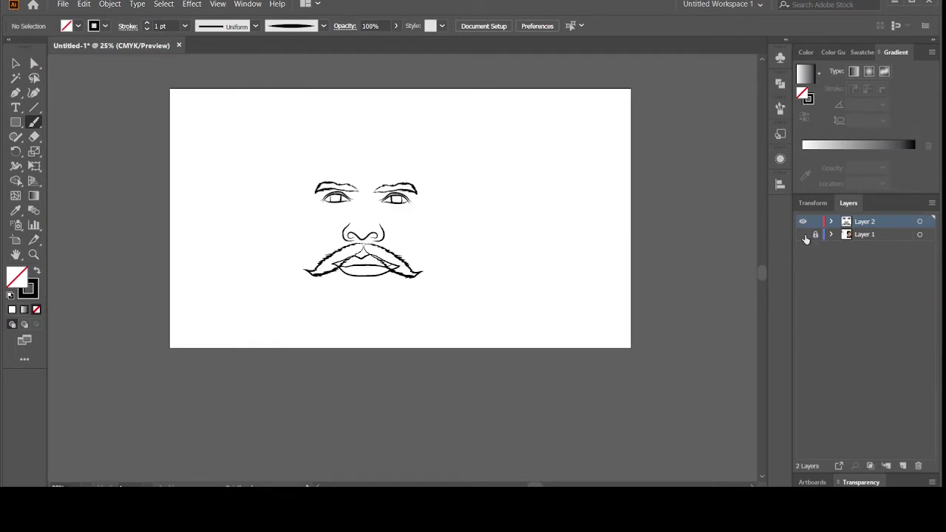
left_click(804, 234)
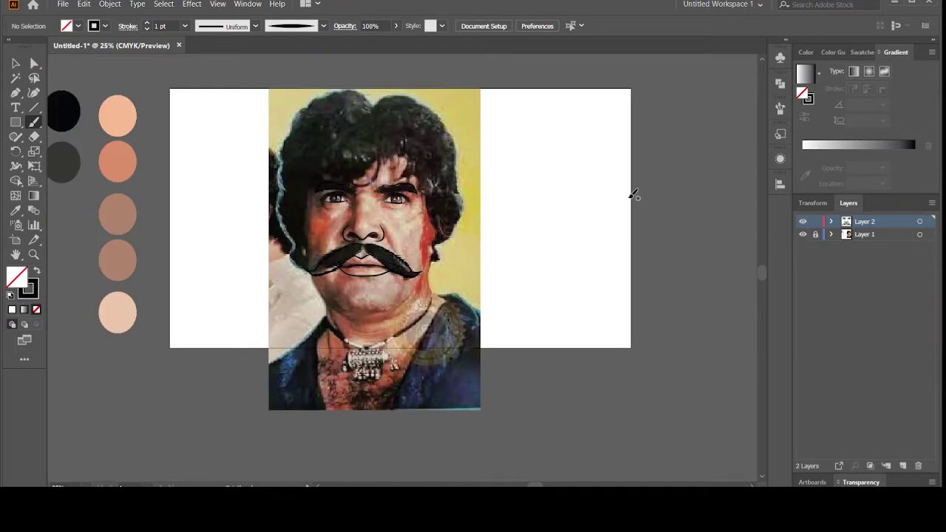
Save as Untitled-1.ai in the empty Desktop project folder with default Illustrator options
left_click(63, 3)
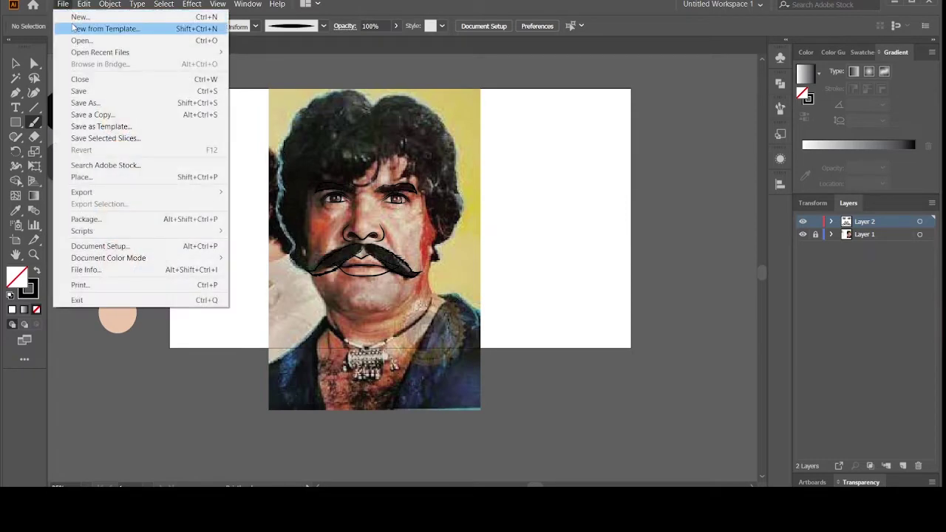
left_click(84, 90)
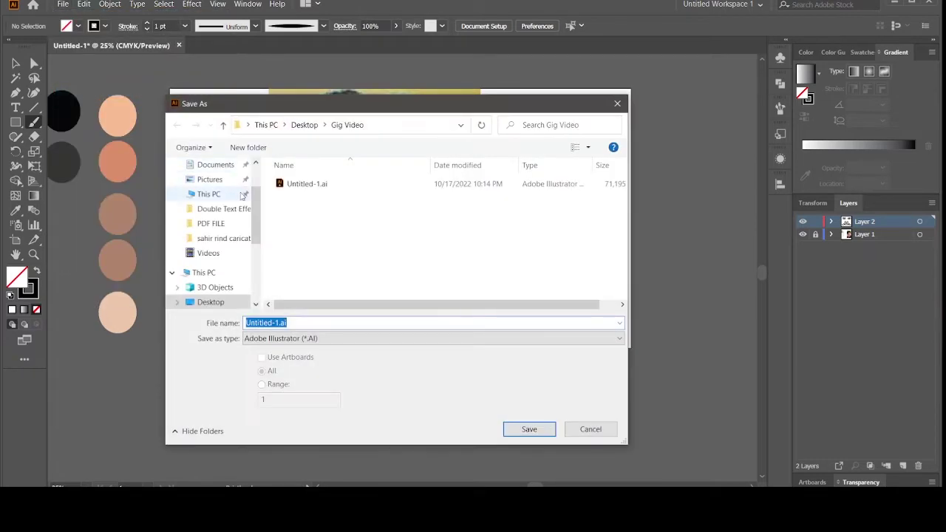
scroll(219, 232, "up", 2)
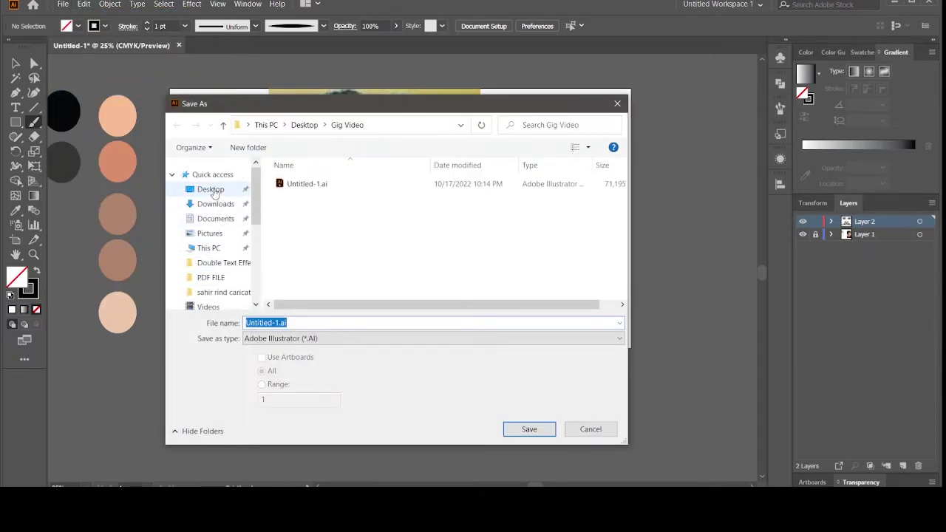
left_click(211, 189)
scroll(325, 210, "down", 3)
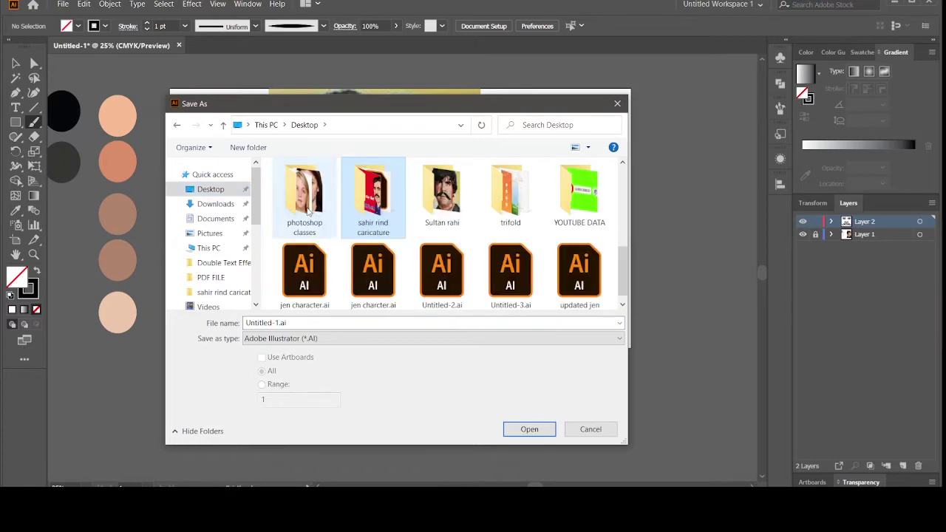
double_click(427, 215)
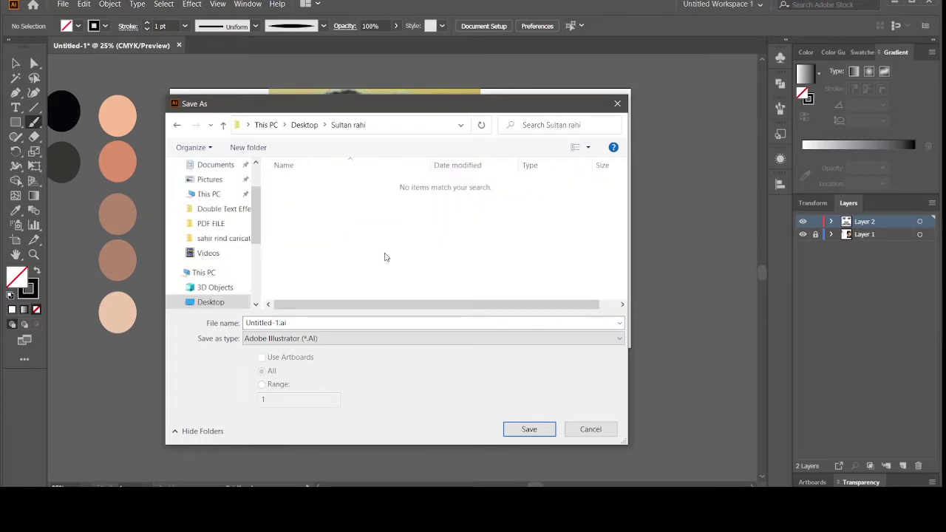
left_click(525, 429)
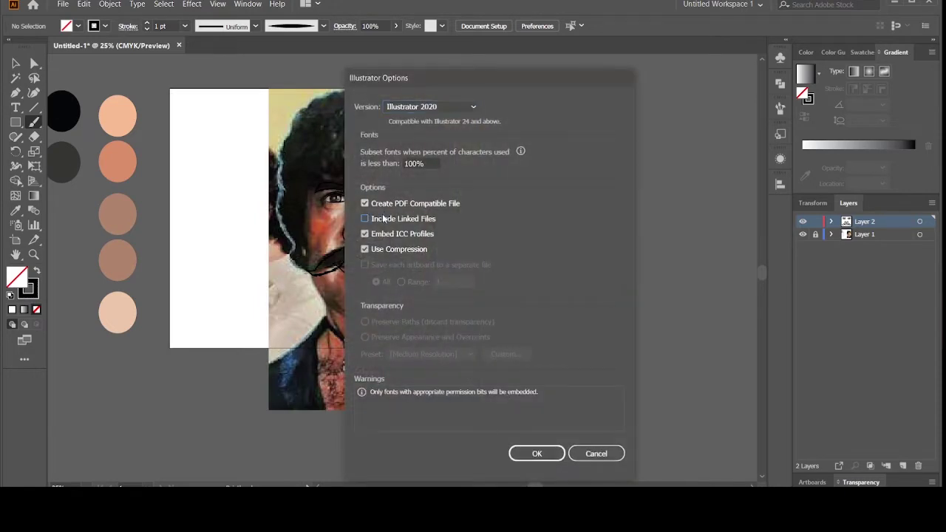
left_click(537, 453)
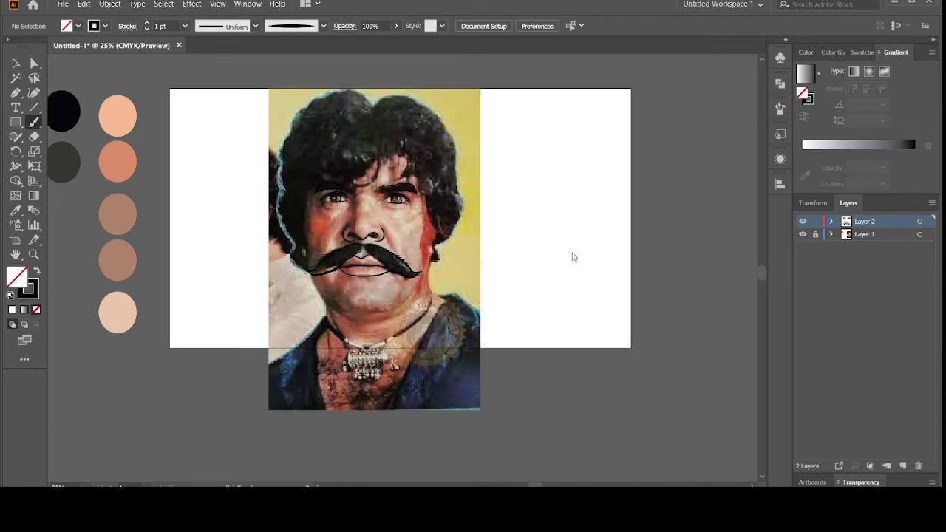
Brush the top hair outline and the hairline above the left eyebrow
key("ctrl+equal")
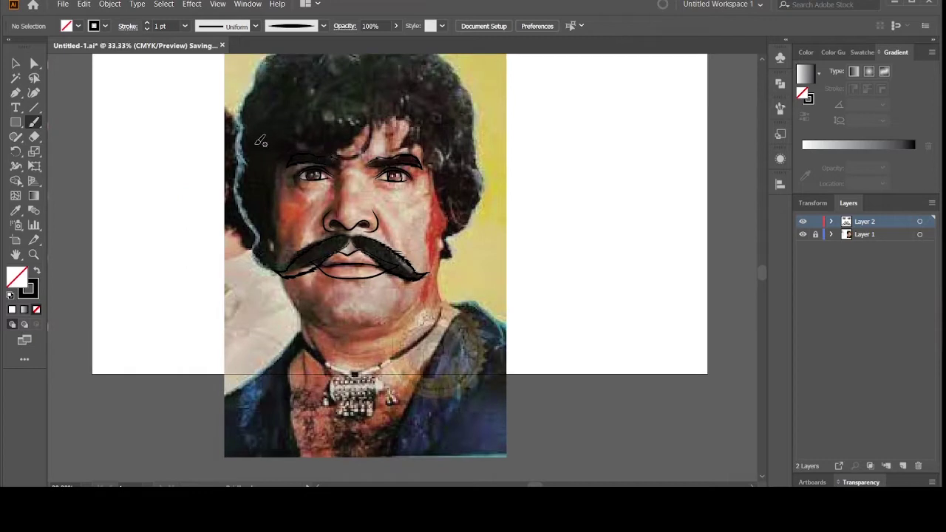
scroll(244, 137, "up", 3)
scroll(226, 131, "up", 2)
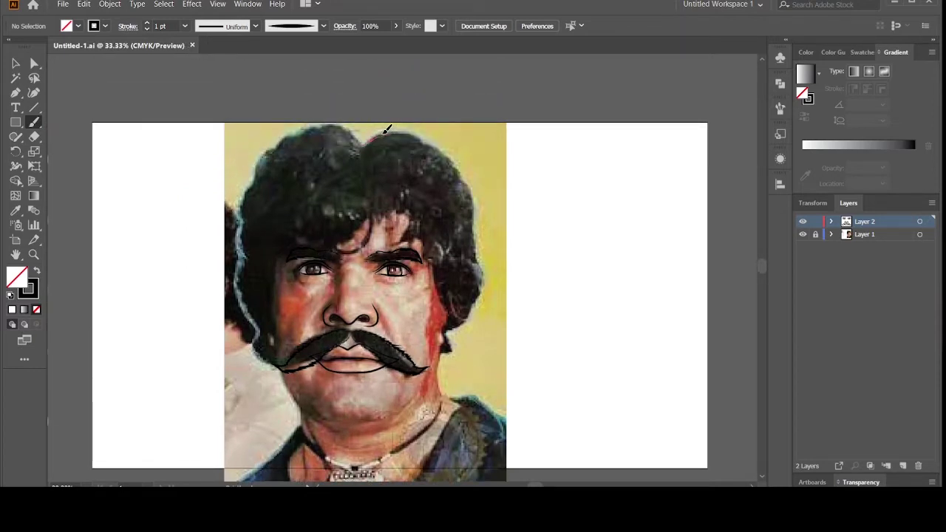
left_click_drag(384, 129, 418, 135)
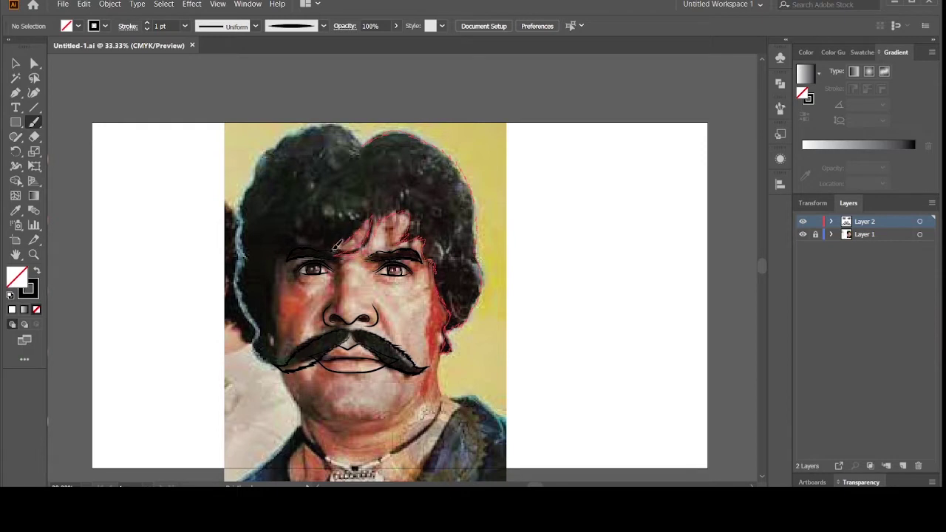
mouse_move(309, 246)
left_mouse_down()
mouse_move(282, 263)
mouse_move(280, 322)
left_mouse_up()
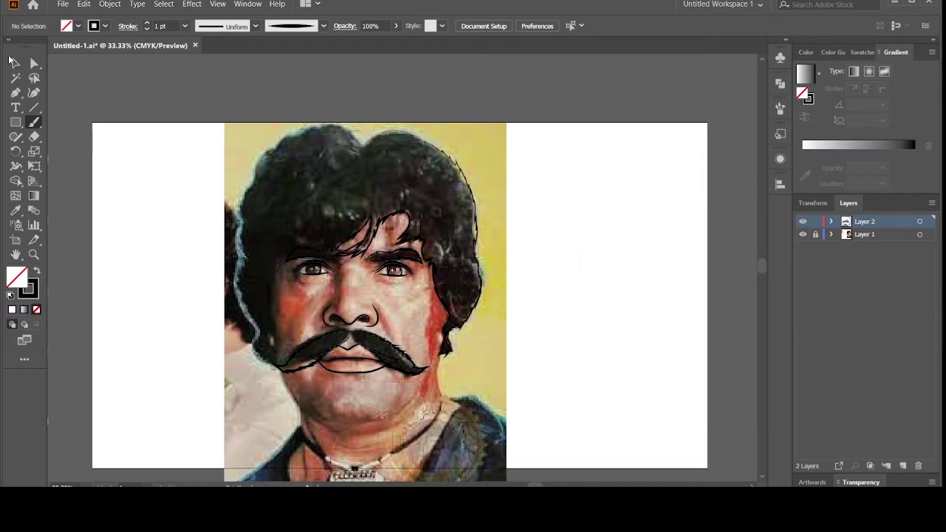
Extend the hair outline stroke down along the left cheek
left_click(14, 62)
left_click(346, 241)
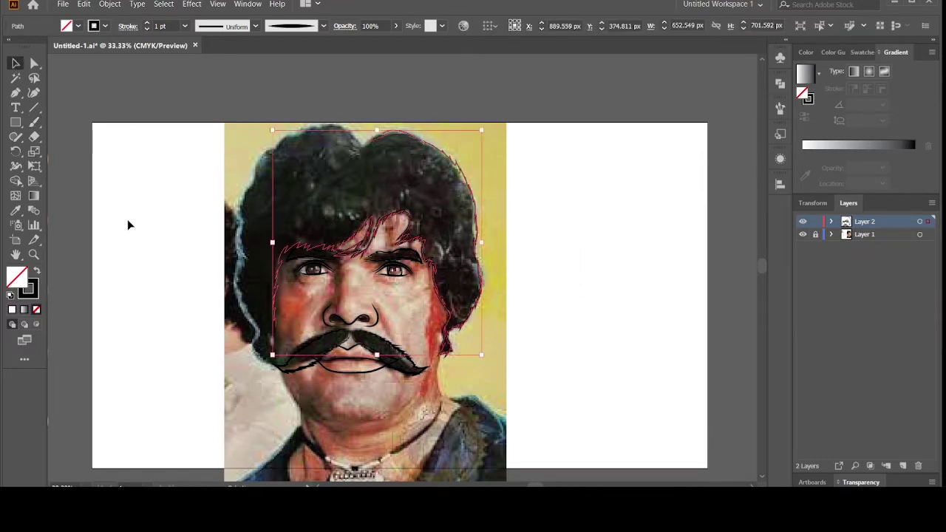
left_click(34, 123)
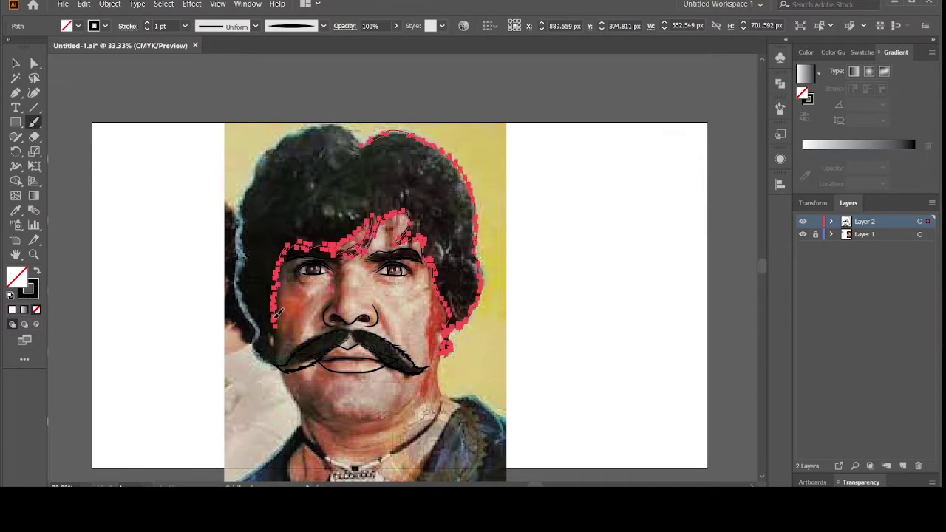
mouse_move(274, 328)
left_mouse_down()
mouse_move(280, 361)
mouse_move(245, 305)
mouse_move(238, 269)
left_mouse_up()
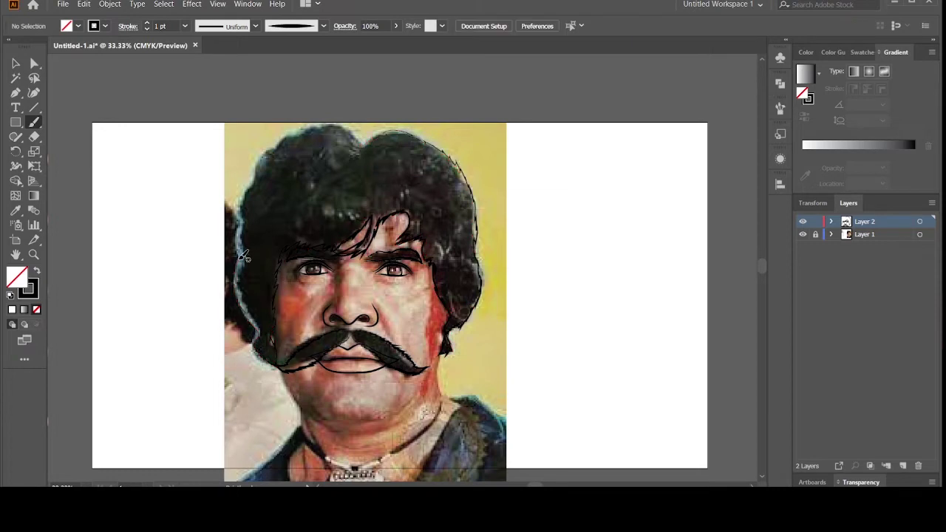
key("v")
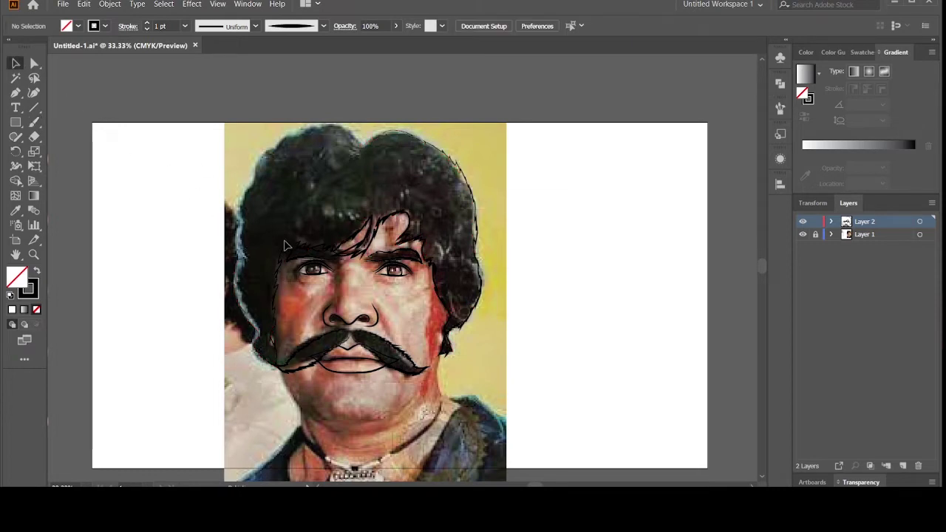
Continue the hair outline up the left edge and across the top to close it
left_click(287, 248)
left_click(33, 122)
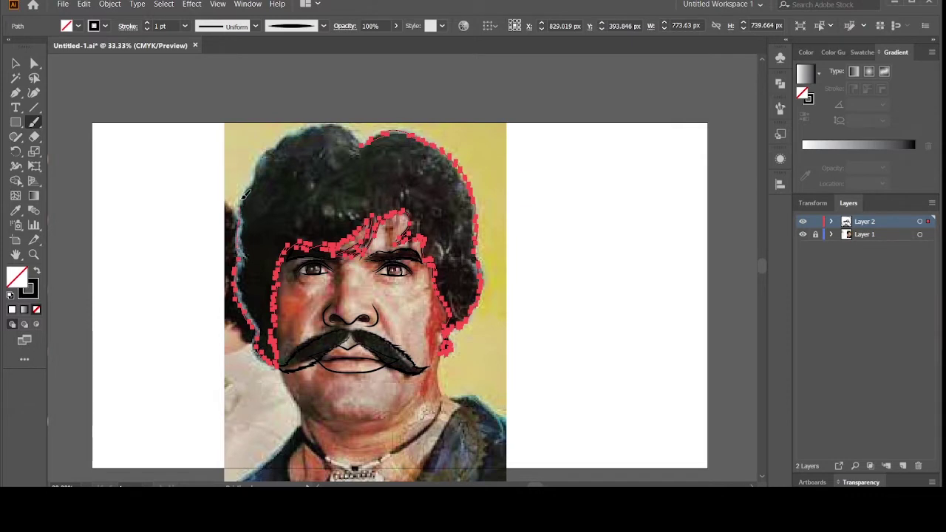
left_click_drag(252, 187, 263, 161)
left_click_drag(310, 128, 345, 127)
left_click_drag(363, 142, 365, 140)
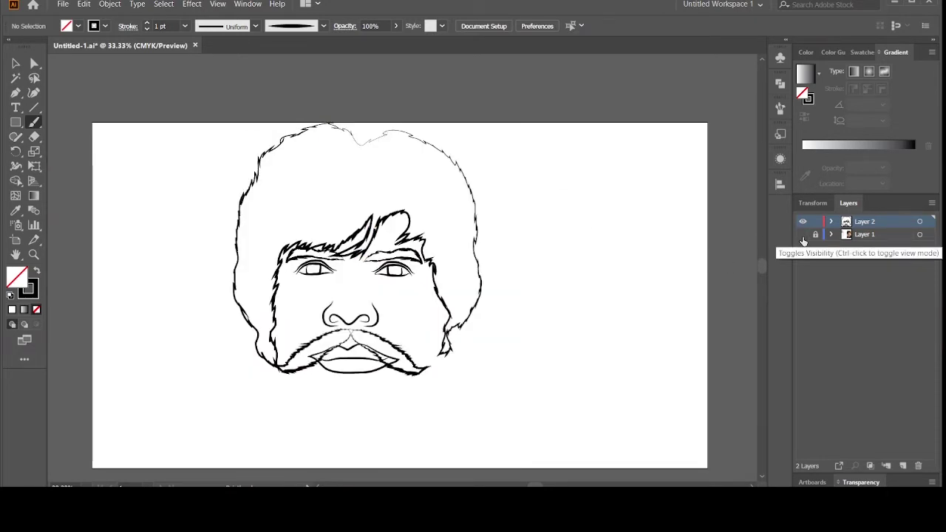
Paint the face contour from the forehead down the right side and around the chin
left_click(802, 234)
scroll(451, 236, "down", 2)
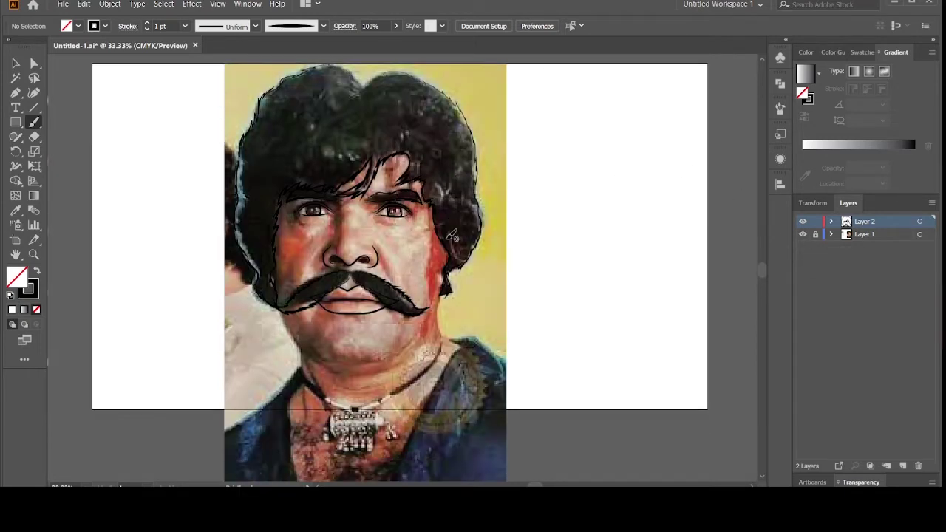
mouse_move(359, 108)
left_mouse_down()
mouse_move(427, 127)
mouse_move(464, 234)
mouse_move(458, 259)
left_mouse_up()
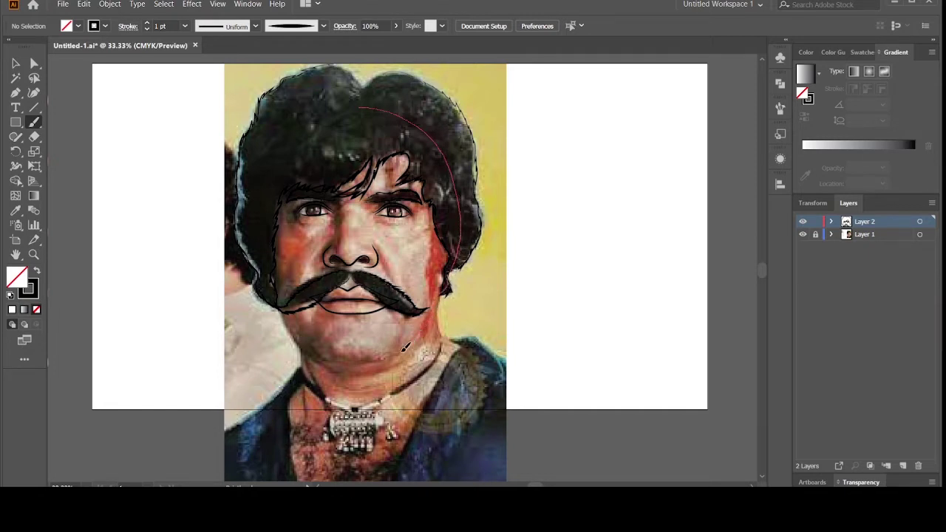
mouse_move(367, 358)
left_mouse_down()
mouse_move(316, 356)
mouse_move(279, 306)
mouse_move(262, 247)
mouse_move(279, 157)
mouse_move(337, 104)
mouse_move(360, 105)
left_mouse_up()
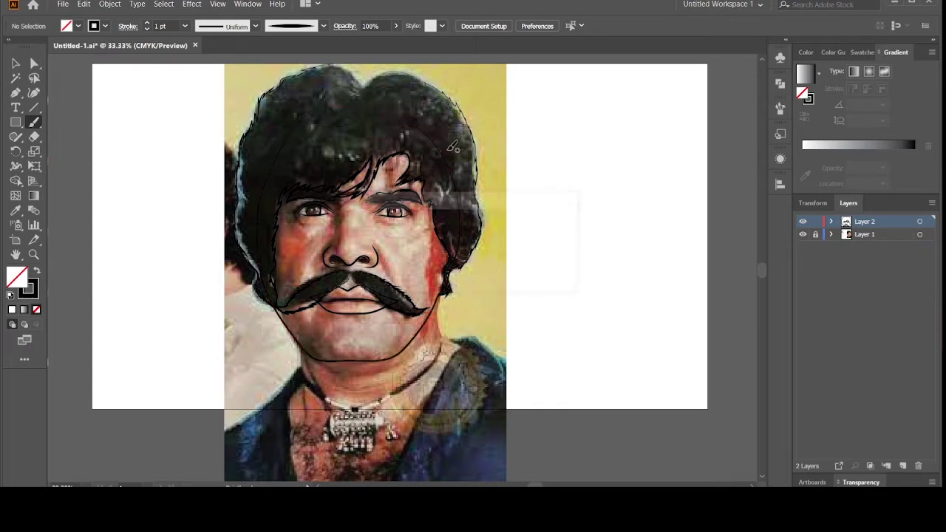
Add short jaw lines from the mustache toward the chin, checking against the reference photo
left_click(802, 234)
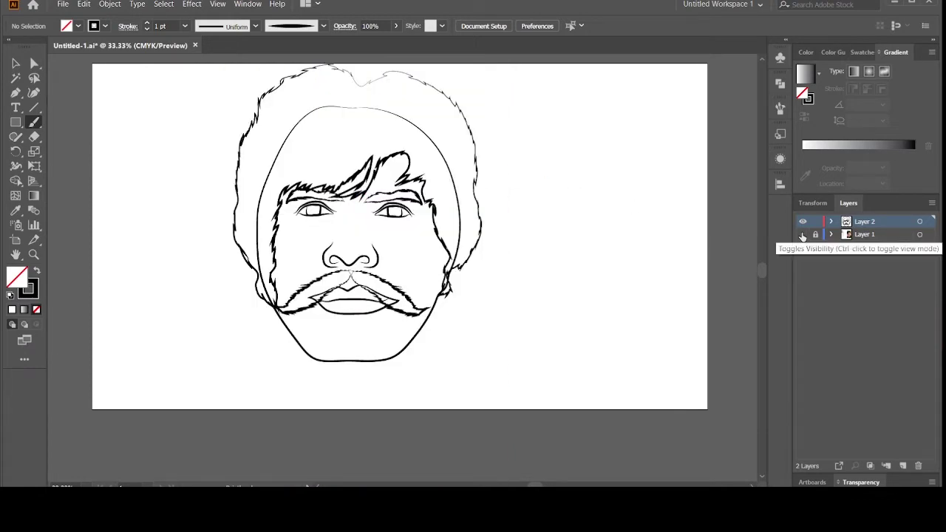
left_click(803, 234)
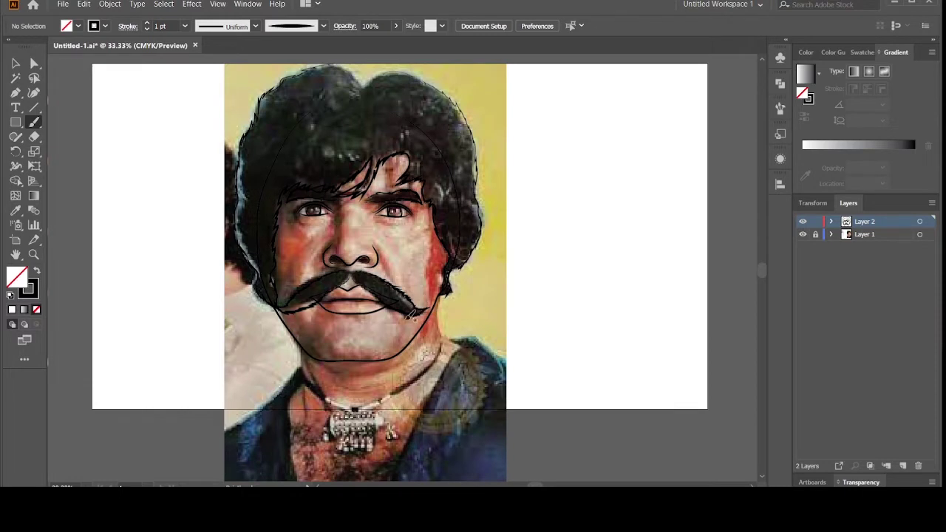
left_click_drag(411, 316, 398, 356)
left_click_drag(309, 334, 329, 358)
left_click(803, 235)
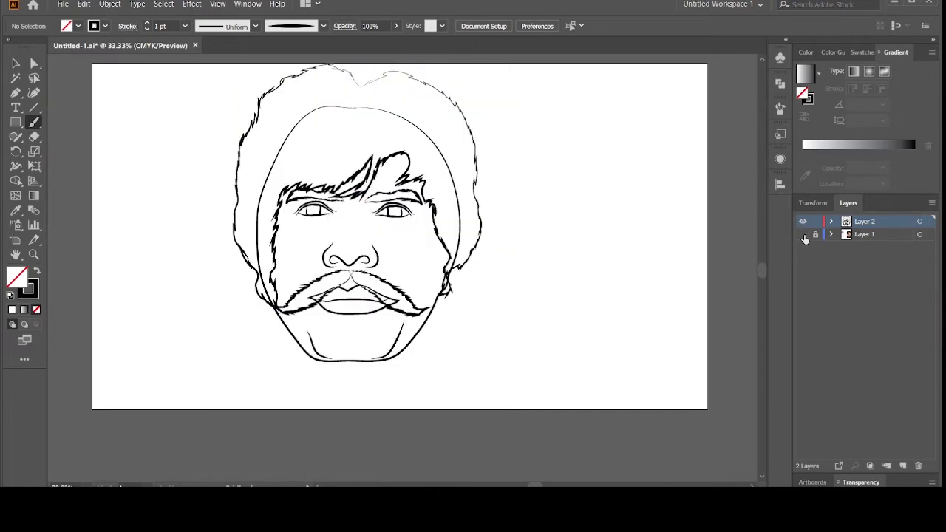
left_click(804, 235)
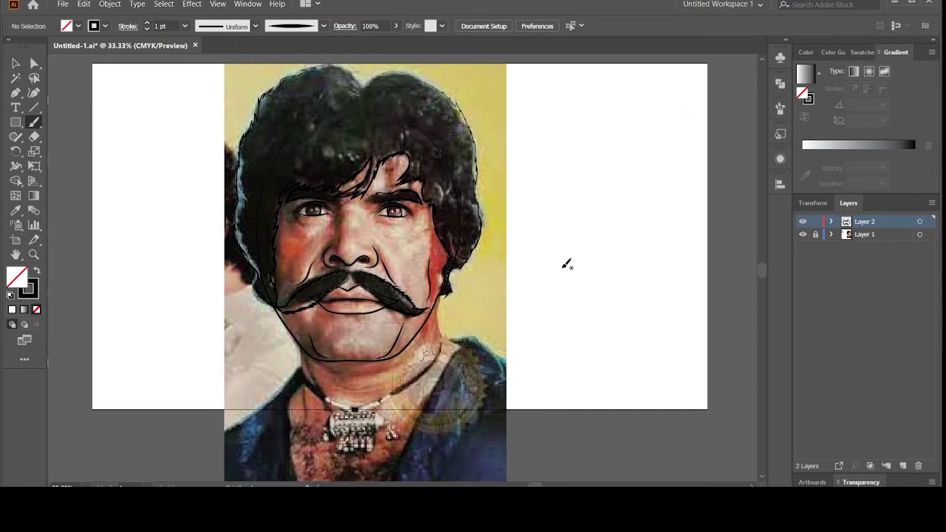
Zoom out and drag the reference photo off the artboard to its right
left_click(803, 236)
scroll(493, 274, "down", 2)
key("ctrl+minus")
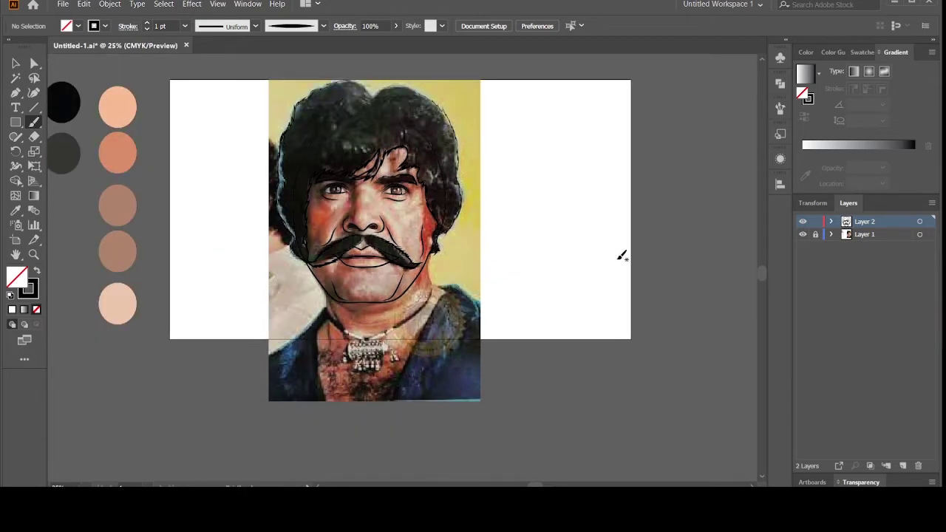
left_click(802, 235)
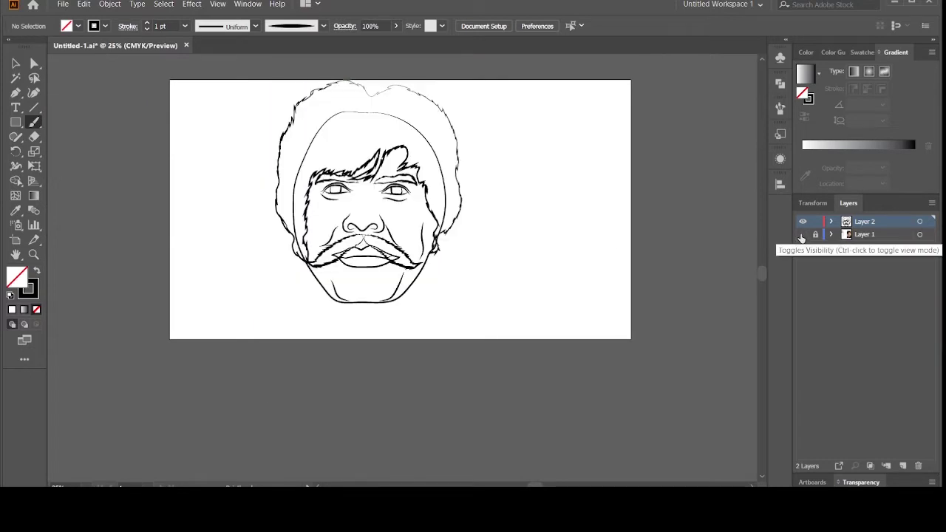
left_click(803, 234)
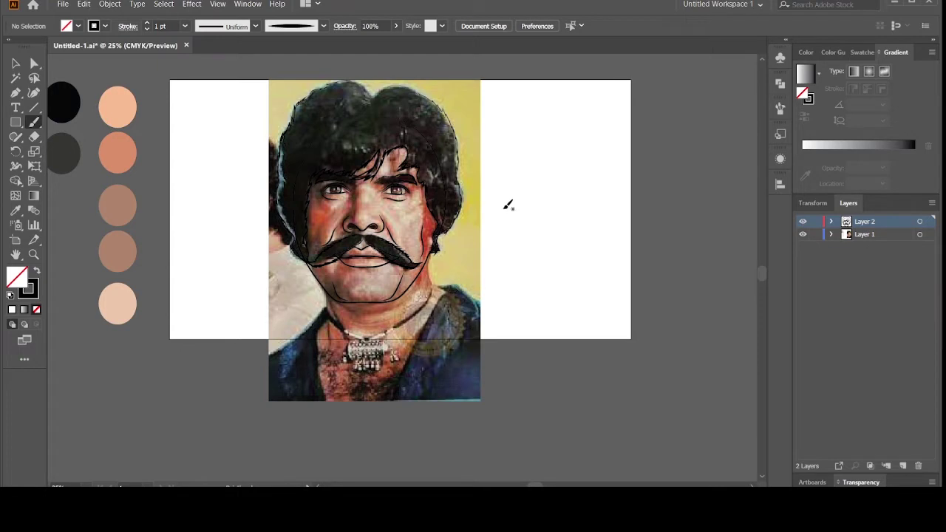
left_click(16, 64)
left_click_drag(277, 295, 524, 289)
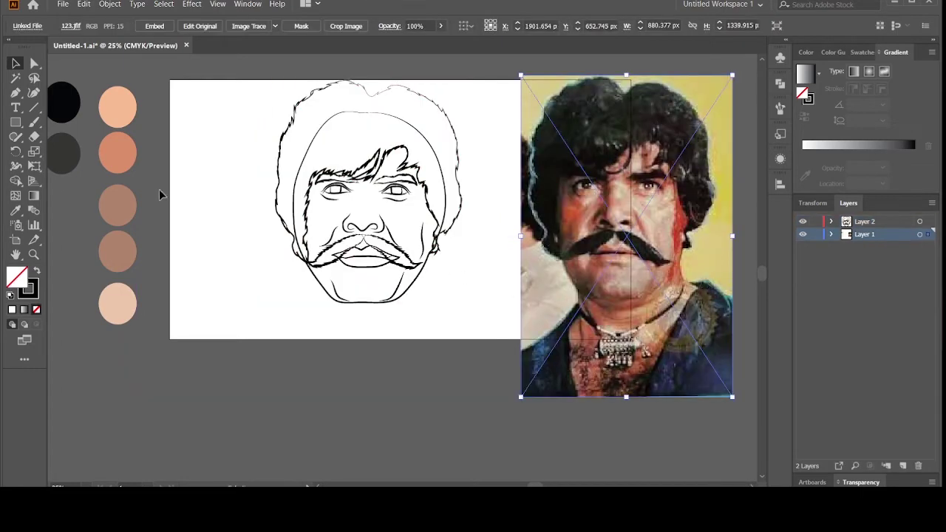
Fill the hair outline with the black swatch colour using the Eyedropper
scroll(194, 182, "up", 2)
left_click(291, 152)
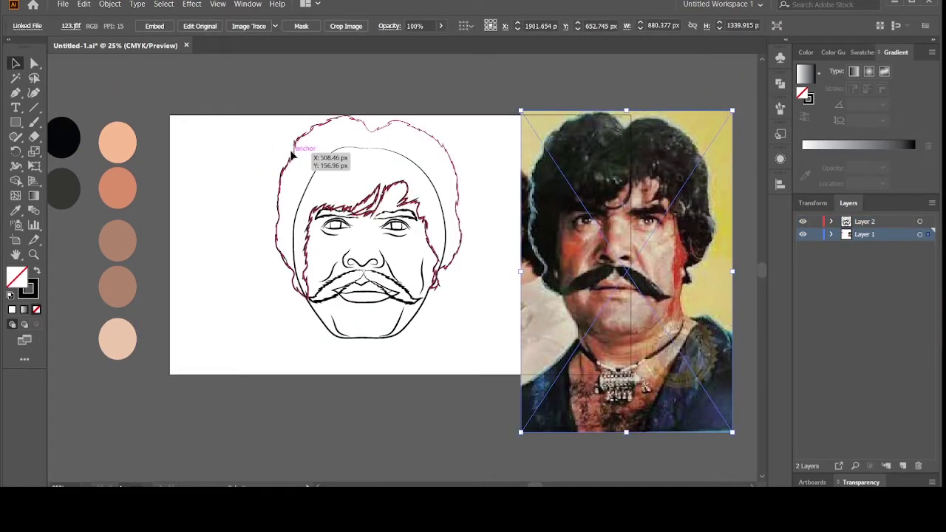
key("i")
left_click(63, 139)
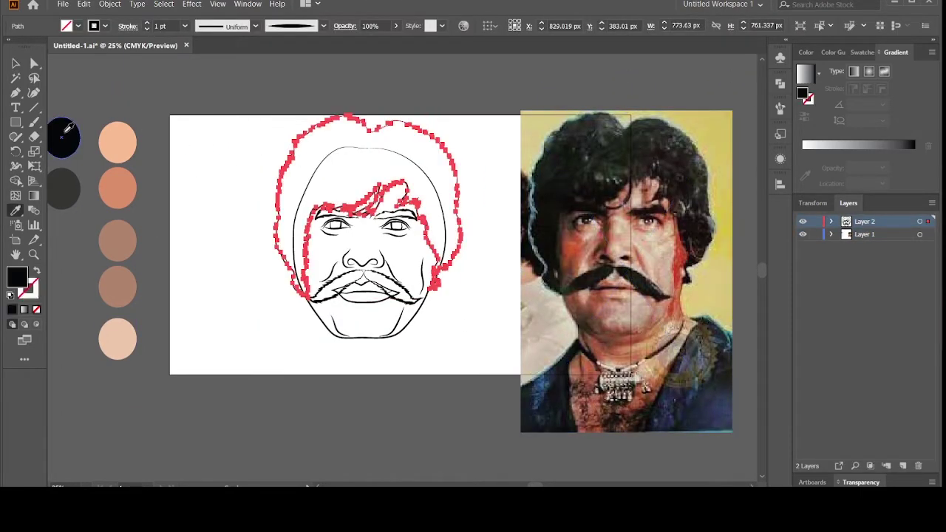
left_click(16, 63)
left_click(255, 164)
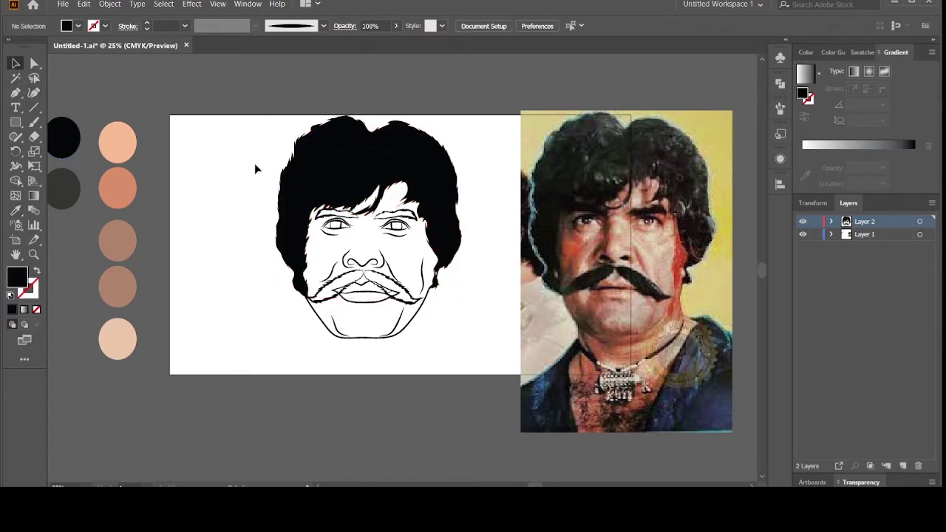
Swap the eyebrows' stroke to fill so they become solid black without outline
left_click(359, 218)
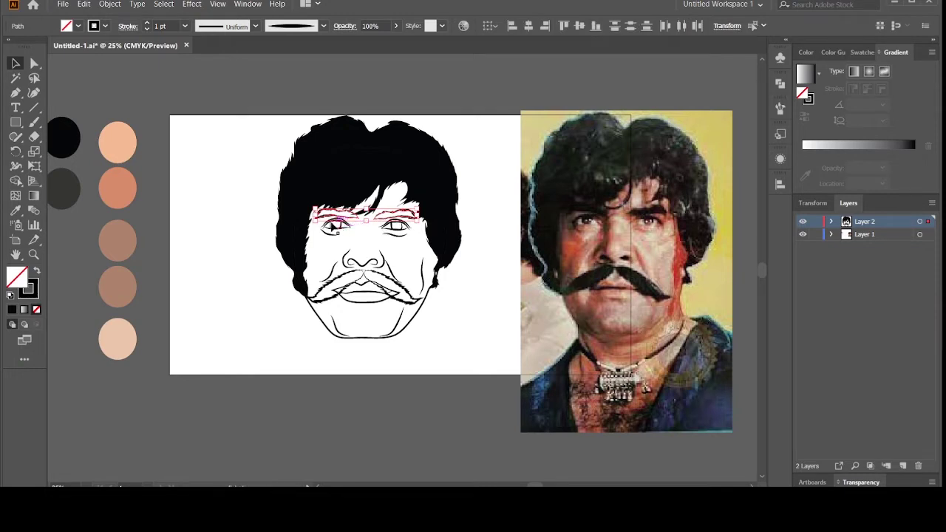
key("shift+x")
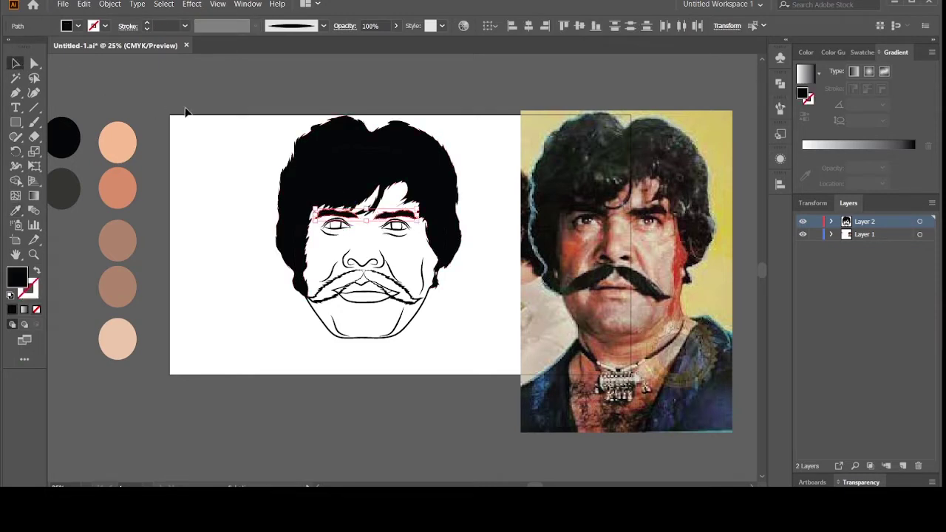
left_click(186, 111)
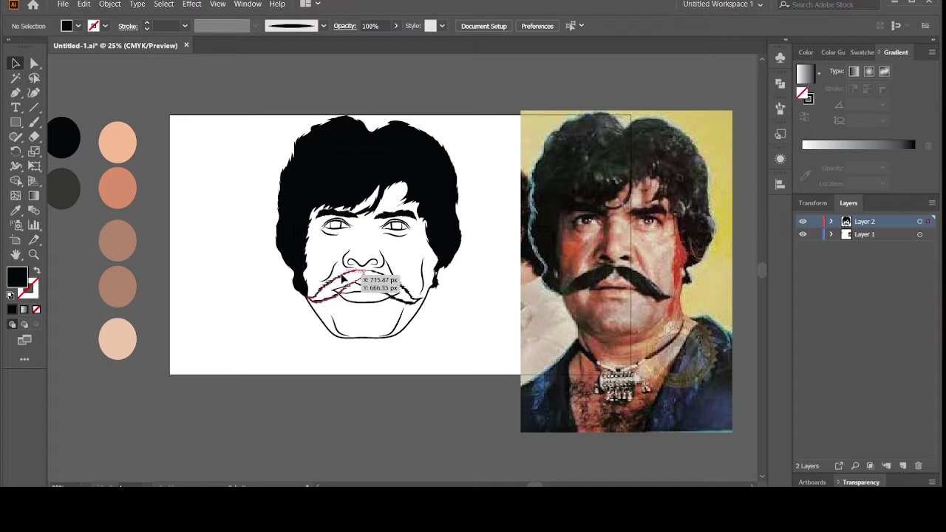
Fill the mustache with the black swatch colour using the Eyedropper
left_click(399, 289)
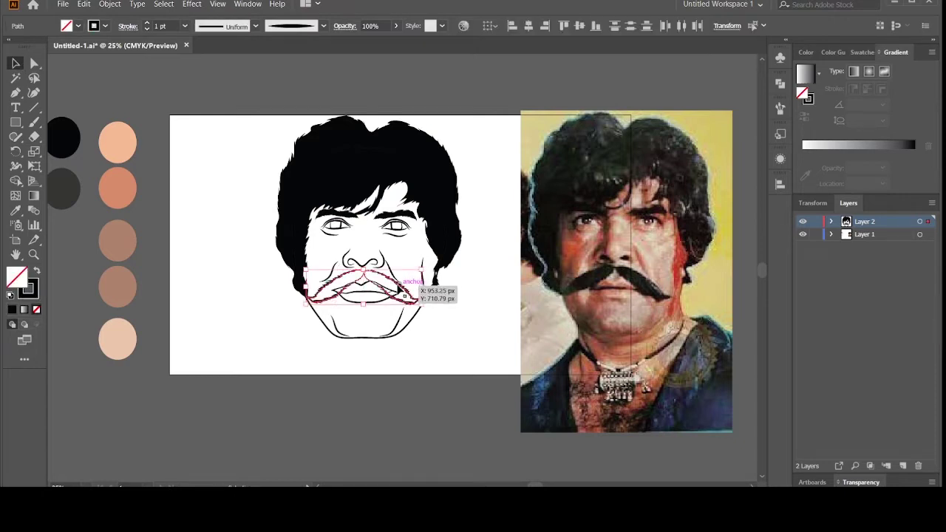
key("i")
left_click(392, 194)
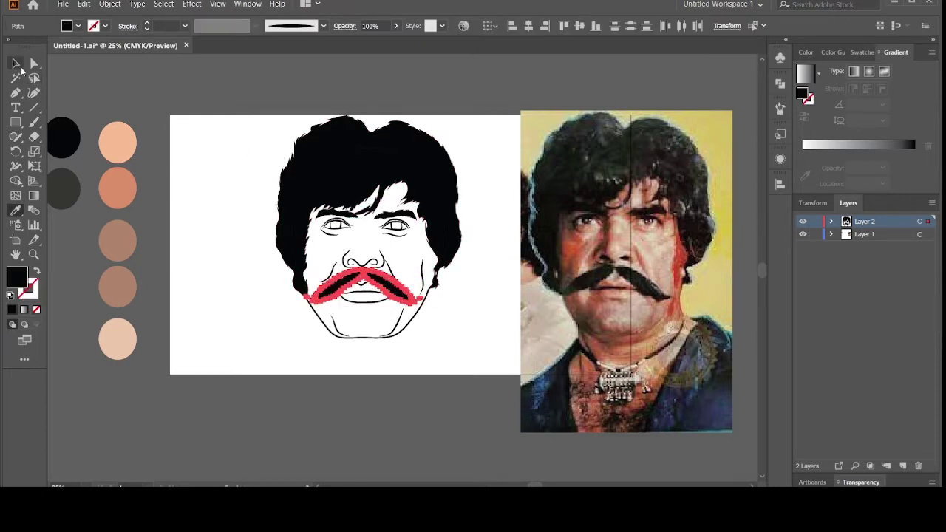
left_click(17, 63)
left_click(185, 117)
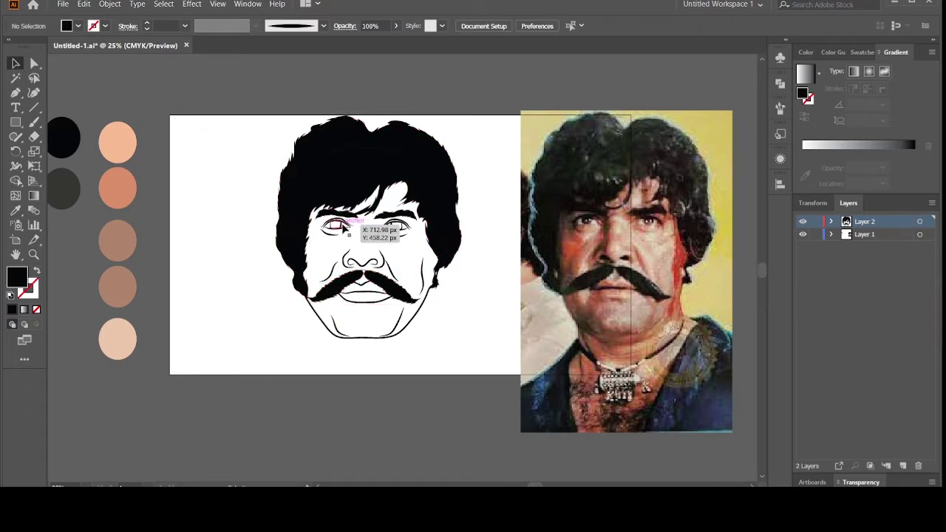
Swap fill and stroke on both eye shapes so the irises turn solid black
left_click(393, 231)
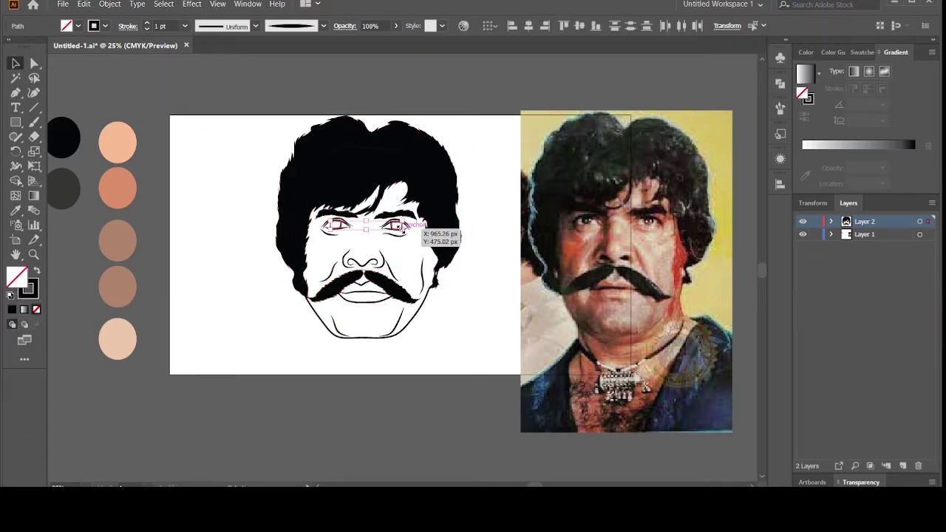
key("shift+x")
key("i")
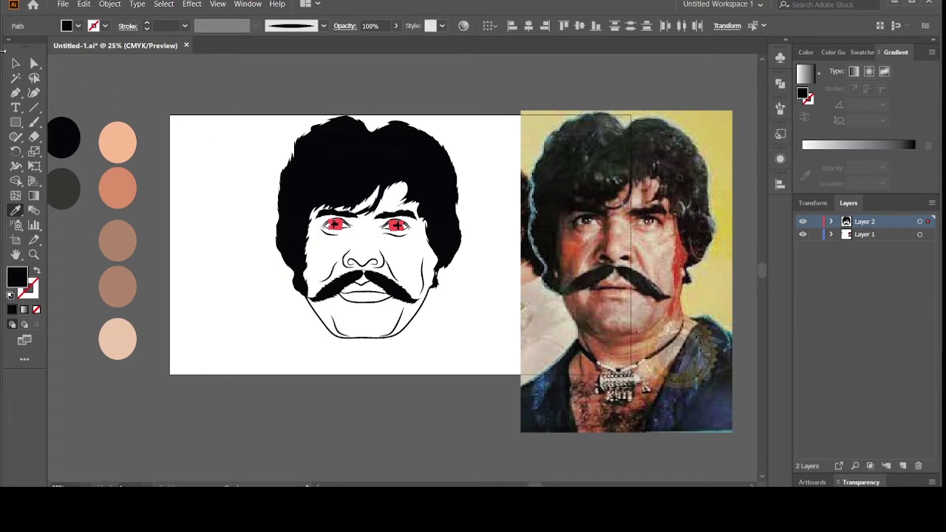
left_click(13, 64)
left_click(169, 116)
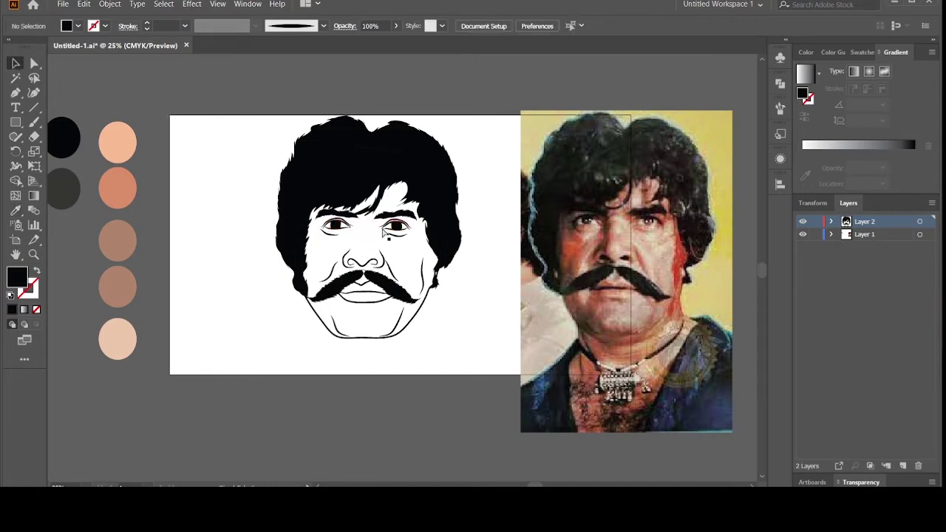
key("ctrl+equal")
key("ctrl+equal")
key("ctrl+equal")
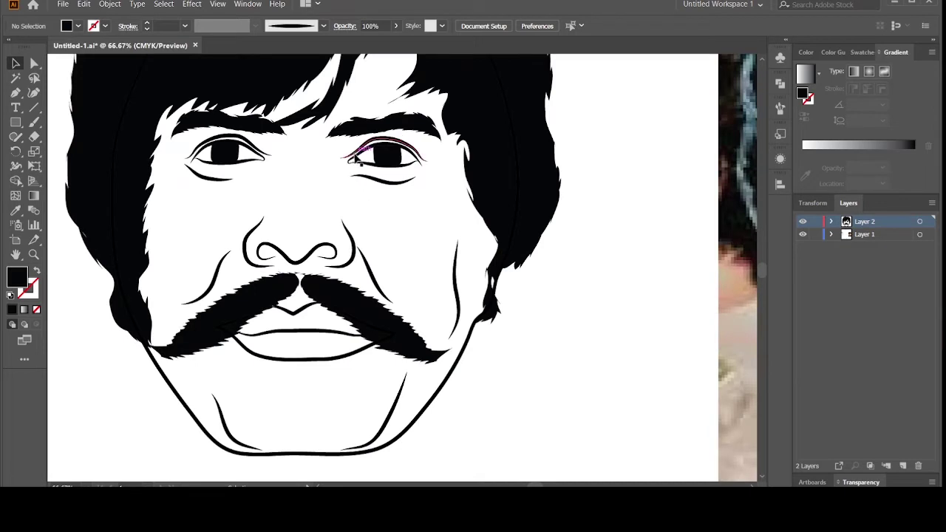
Give the right and left eye-white shapes a white fill from the Control bar swatches
left_click_drag(355, 157, 359, 160)
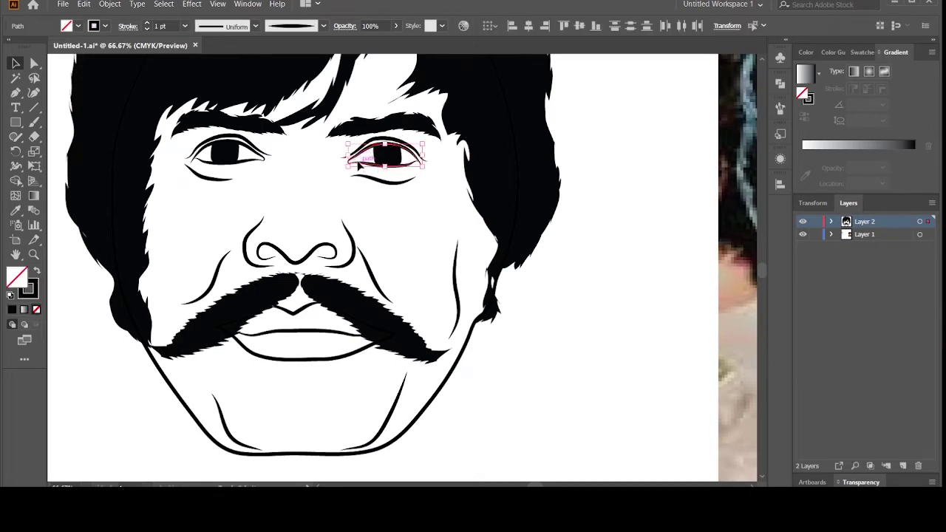
left_click(77, 26)
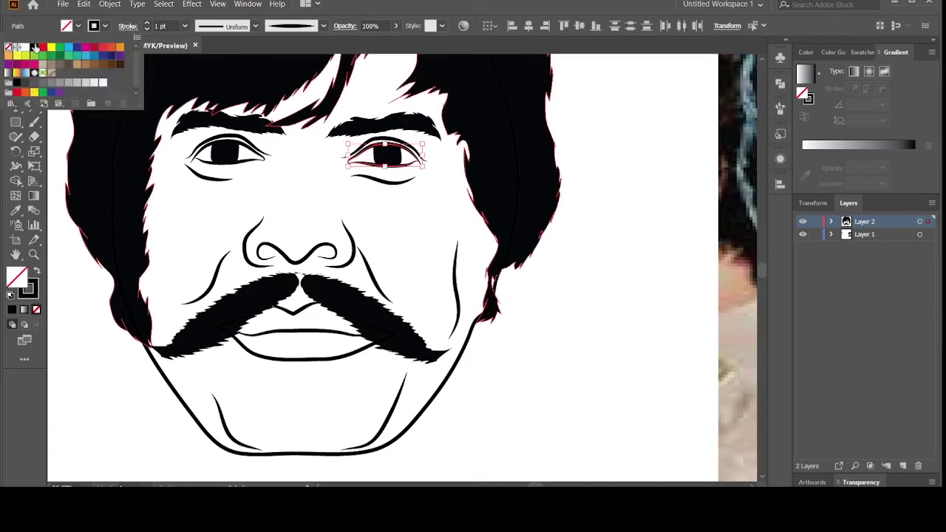
left_click(27, 49)
left_click(15, 63)
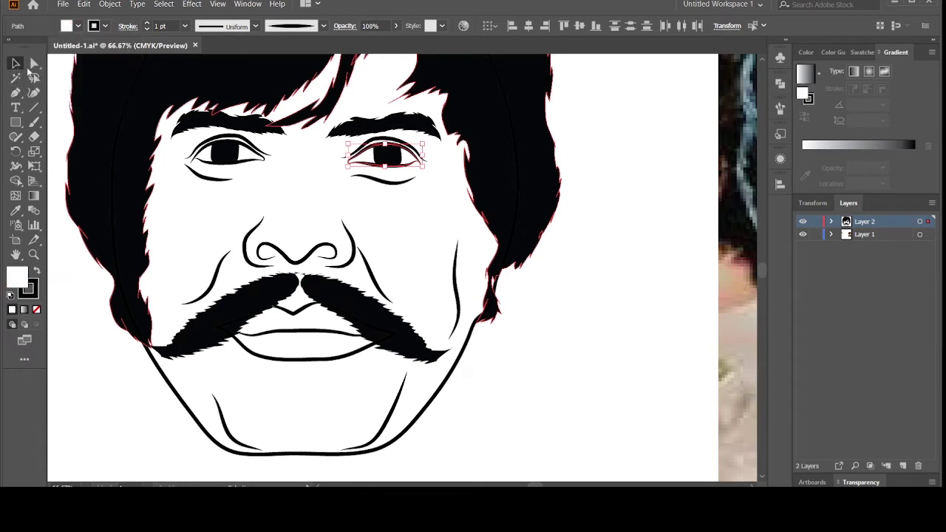
left_click(59, 83)
left_click(247, 152)
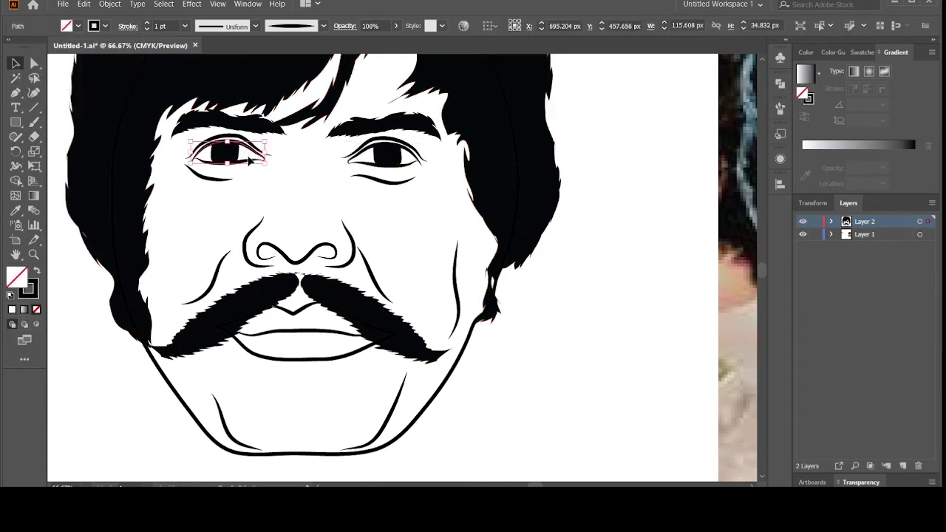
left_click(78, 26)
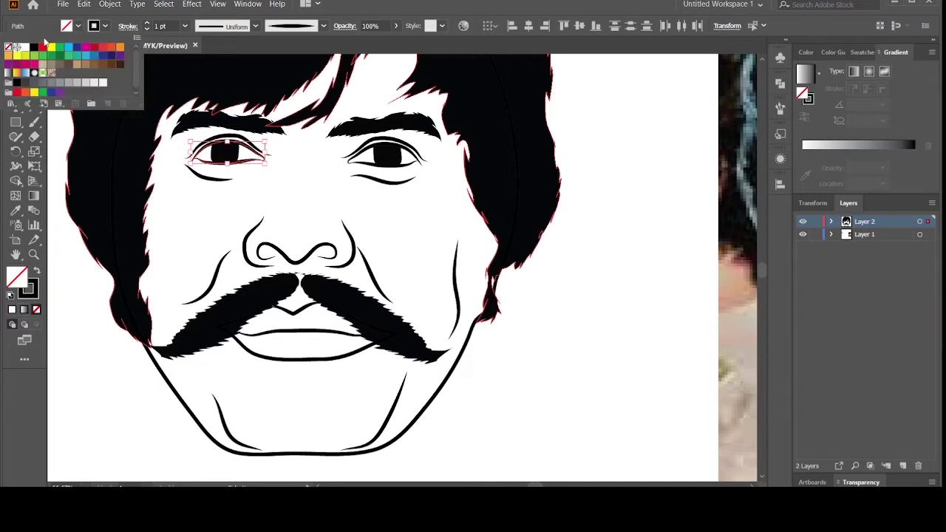
left_click(21, 48)
left_click(63, 135)
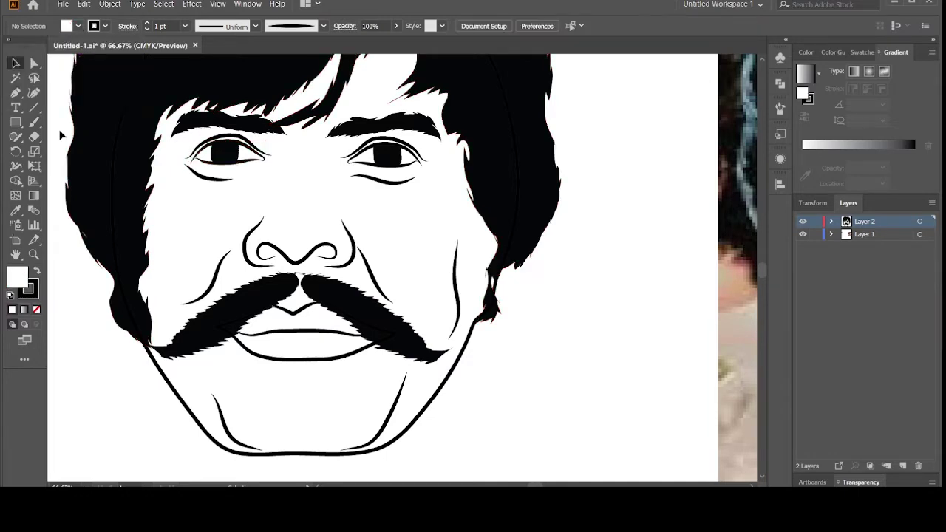
key("ctrl+minus")
key("ctrl+minus")
key("ctrl+minus")
key("ctrl+minus")
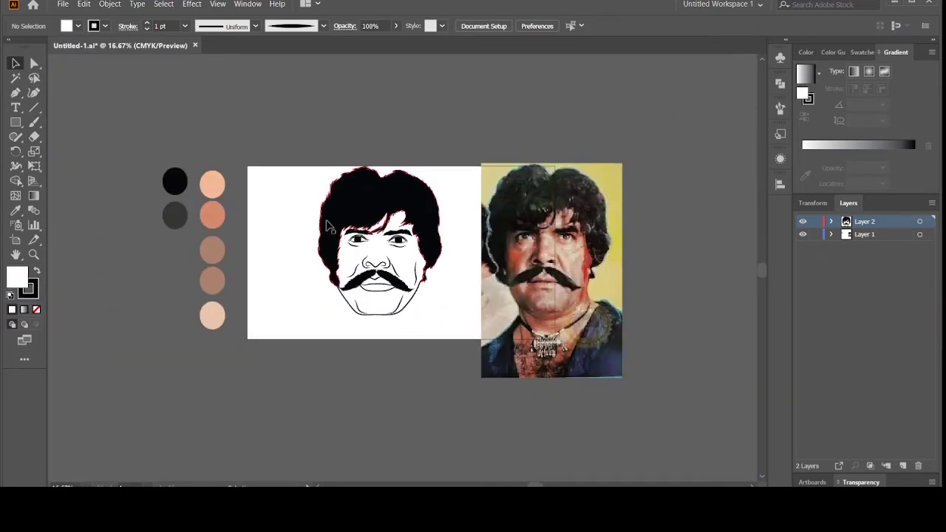
Fill the face shape with the light peach swatch and send it behind the features
left_click(422, 289)
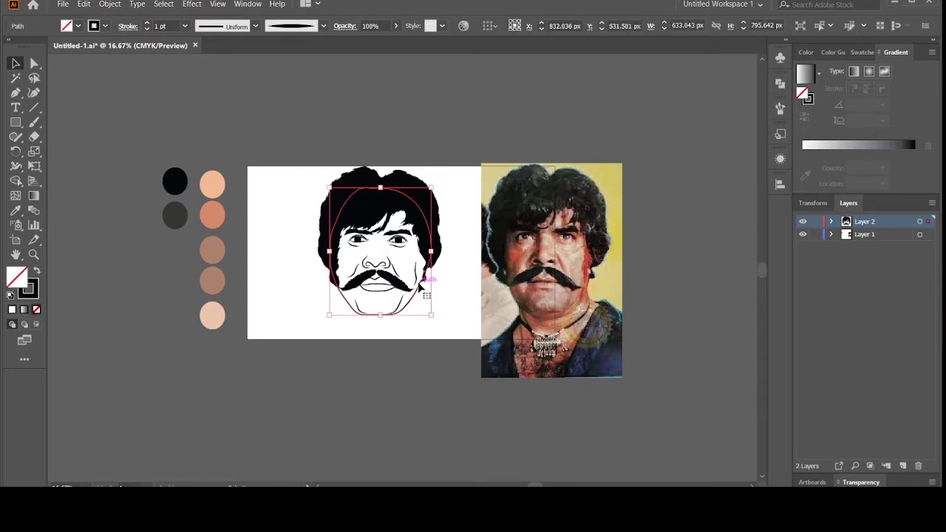
key("i")
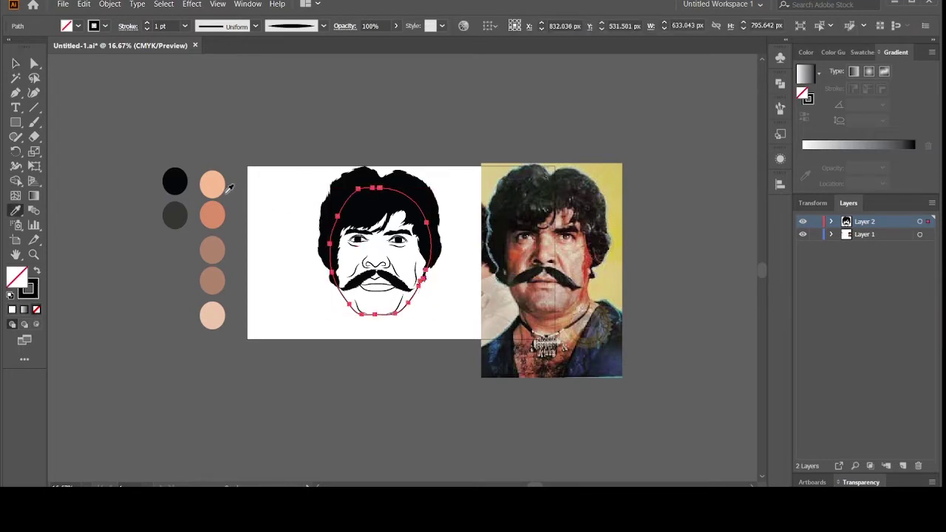
left_click(222, 186)
key("ctrl+shift+bracketleft")
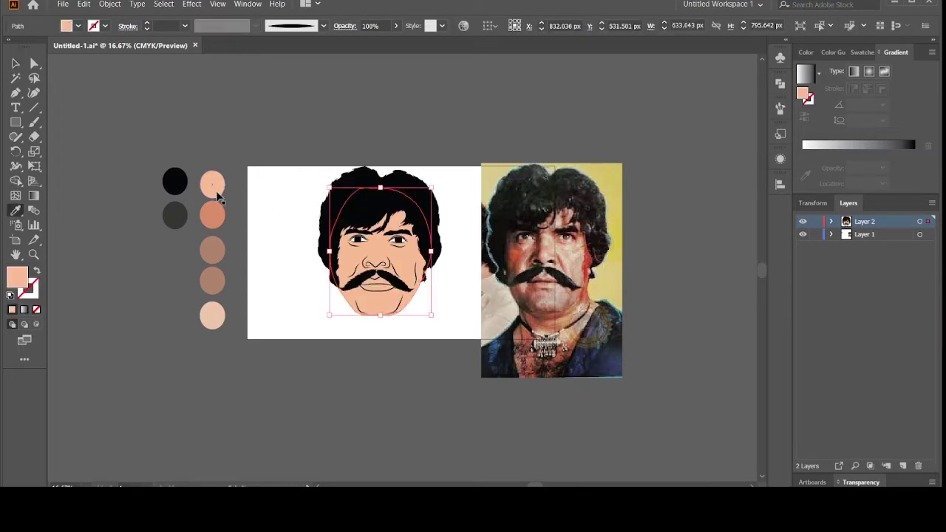
Give the face a bolder black outline with a 2 pt stroke weight
left_click(148, 26)
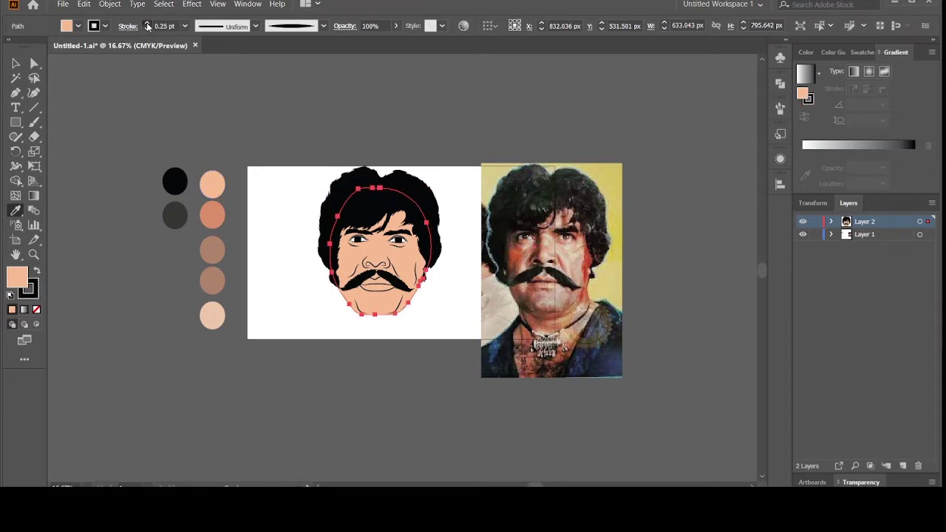
left_click(147, 26)
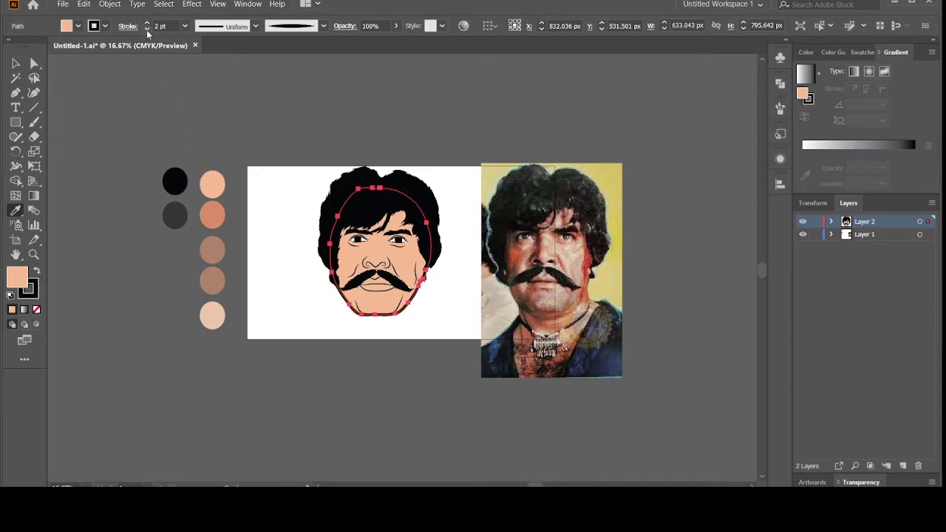
left_click(15, 63)
left_click(147, 128)
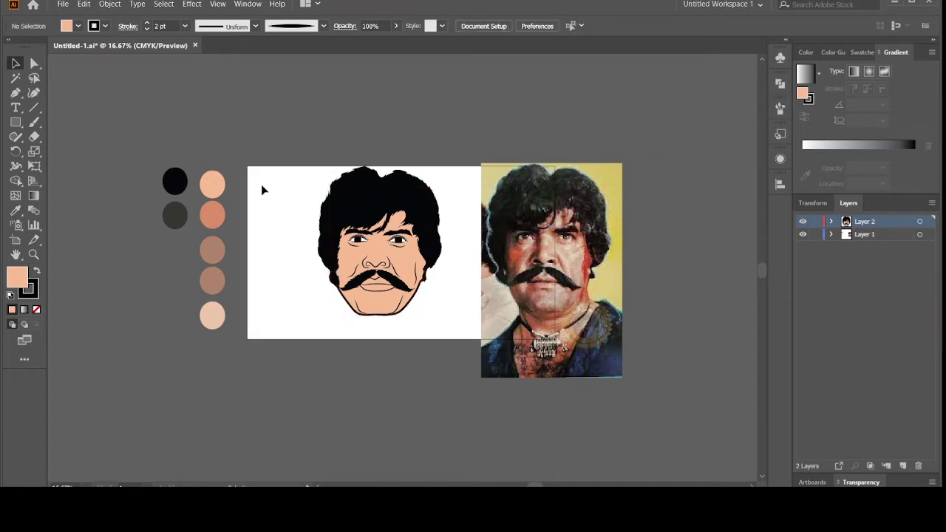
key("ctrl+1")
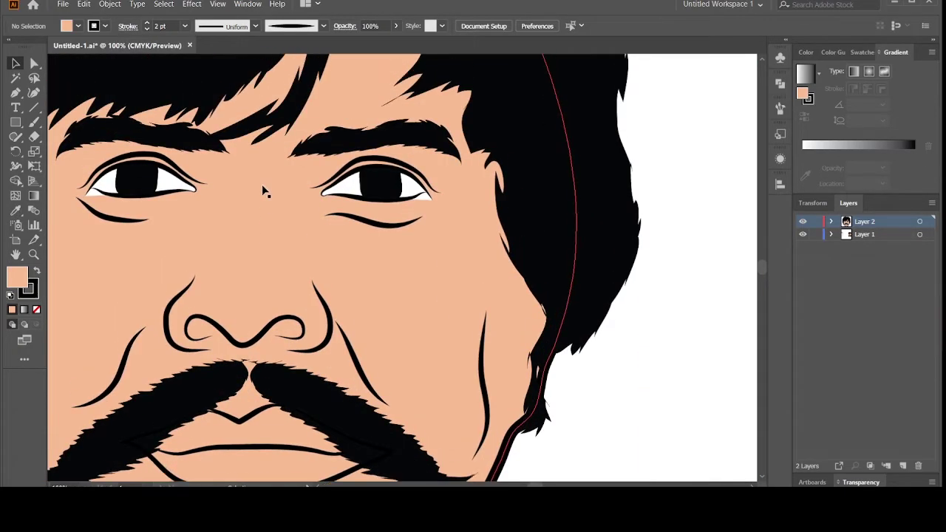
Draw a small white highlight circle in the left pupil with the Ellipse tool
scroll(263, 190, "up", 3)
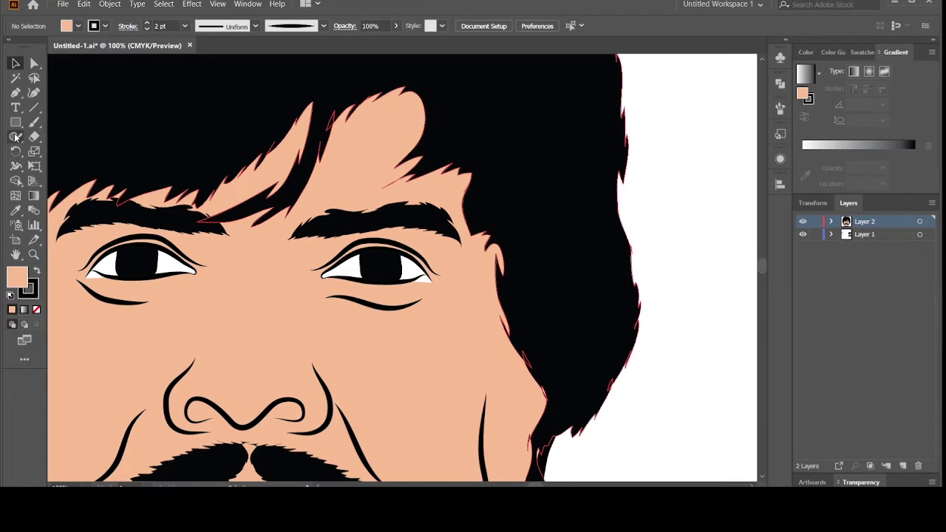
left_click_drag(16, 137, 46, 152)
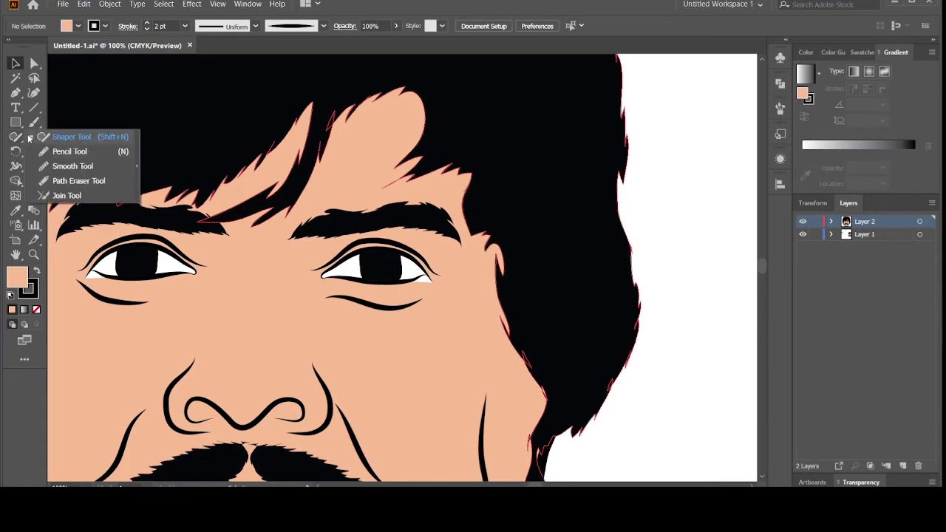
left_click_drag(15, 122, 43, 152)
left_click(43, 151)
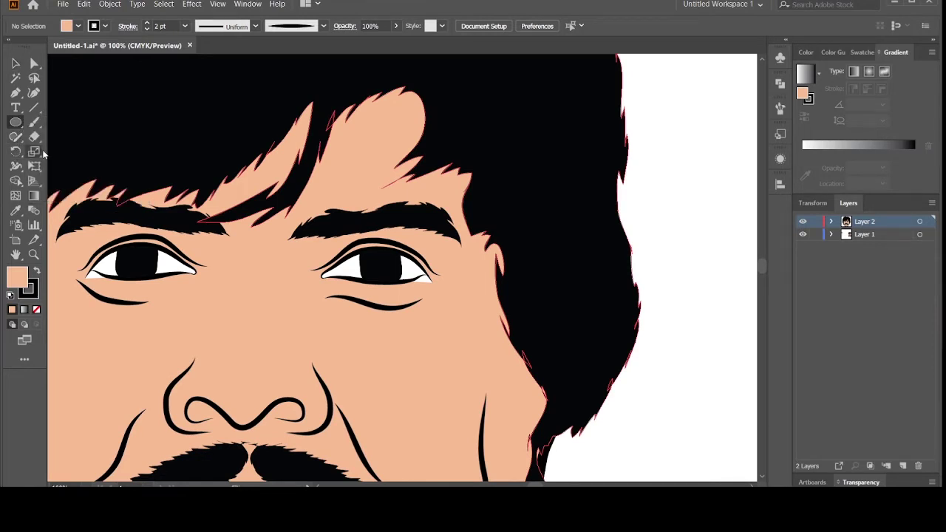
left_click_drag(129, 254, 146, 269)
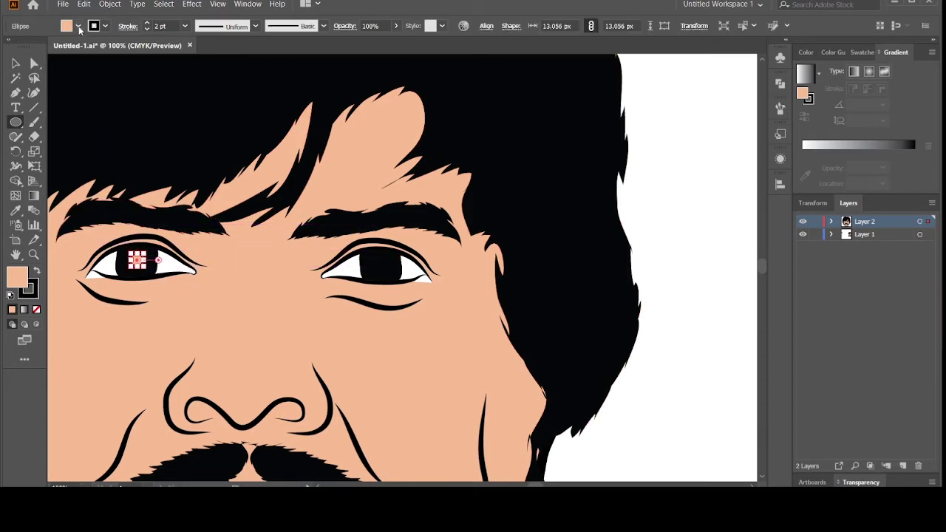
left_click(79, 29)
left_click(26, 48)
left_click(146, 301)
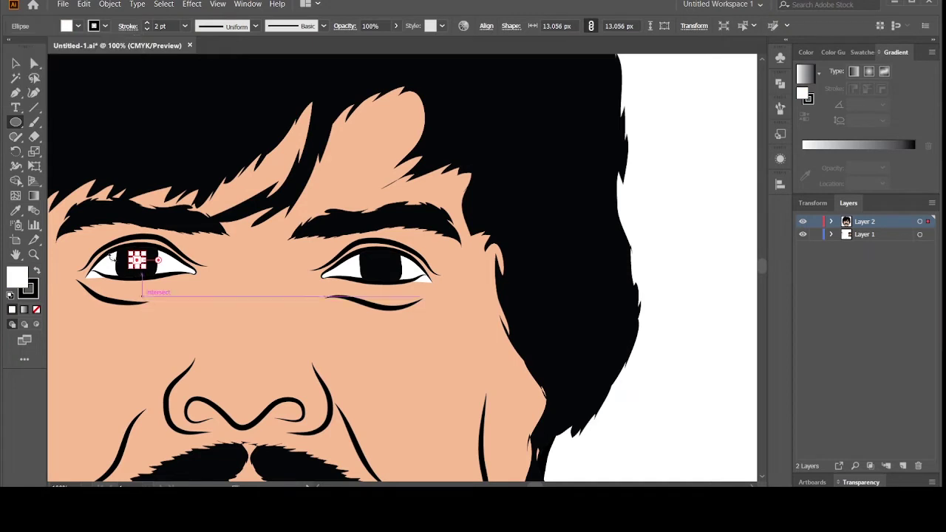
Place a copy of the white highlight in the right pupil
key("v")
mouse_move(180, 301)
left_mouse_down()
mouse_move(137, 262)
mouse_move(380, 263)
left_mouse_up()
key("ctrl+minus")
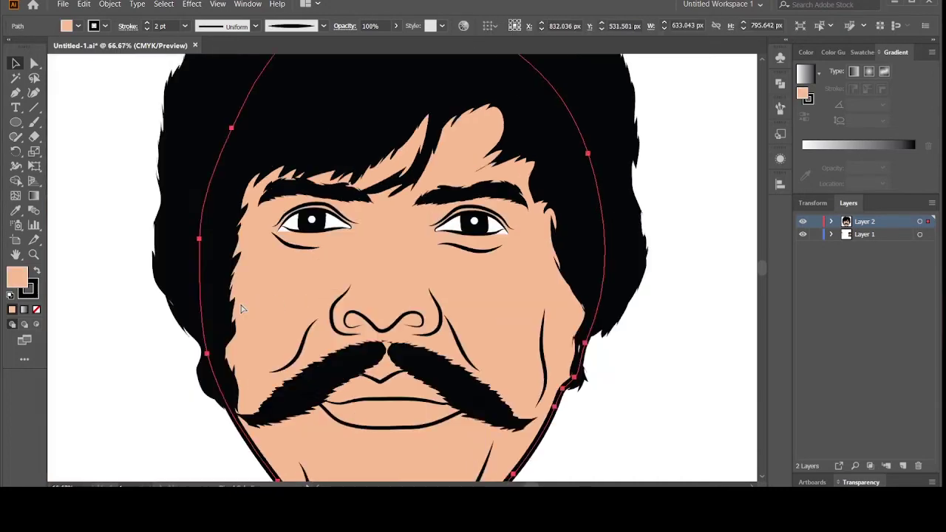
key("ctrl+minus")
key("ctrl+minus")
key("ctrl+minus")
left_click(238, 296)
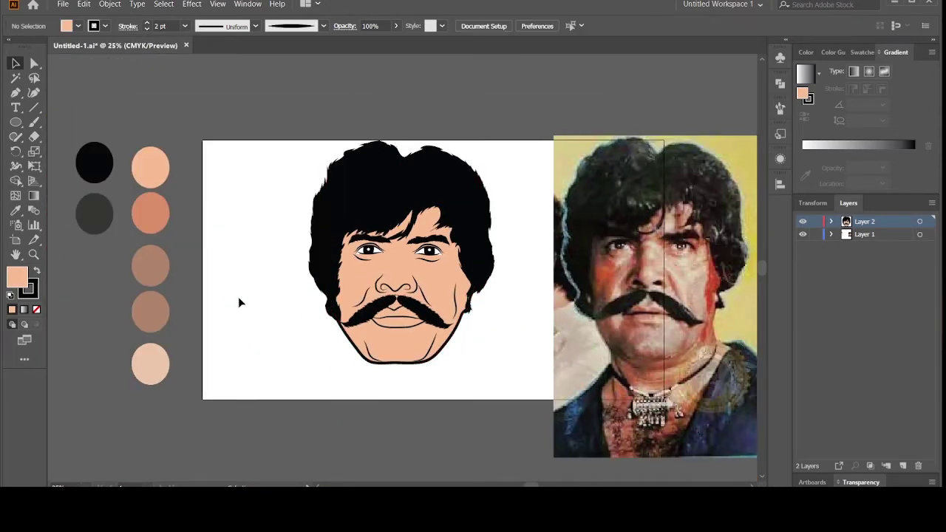
Save the portrait document with File > Save
left_click(63, 4)
left_click(82, 90)
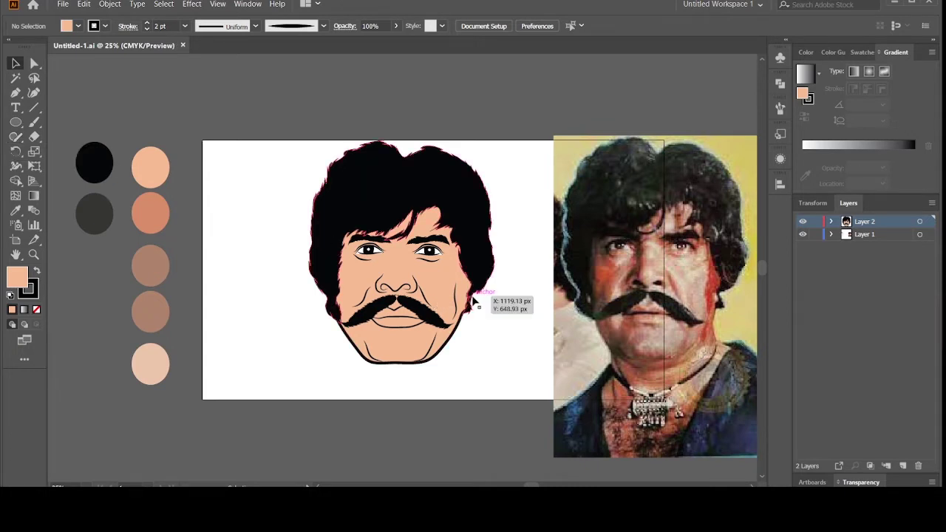
scroll(473, 301, "down", 1)
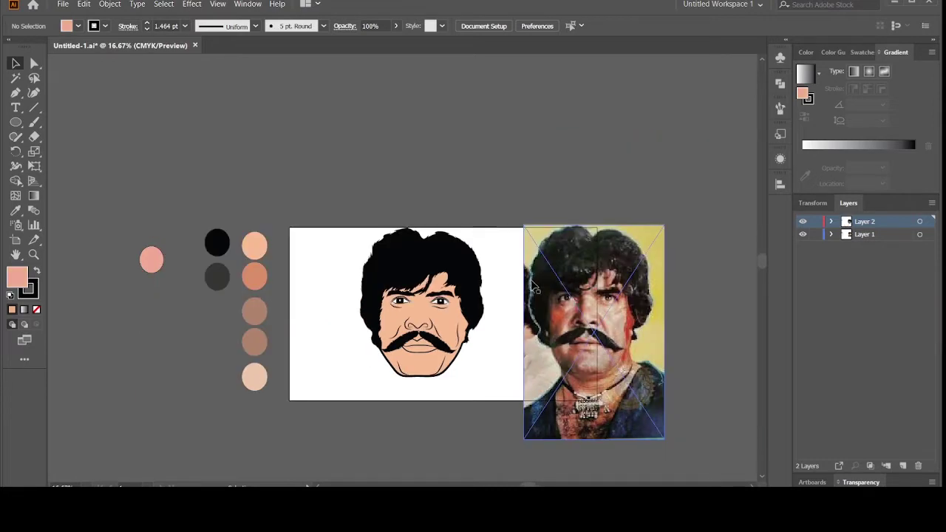
scroll(530, 287, "up", 1)
scroll(531, 283, "up", 1)
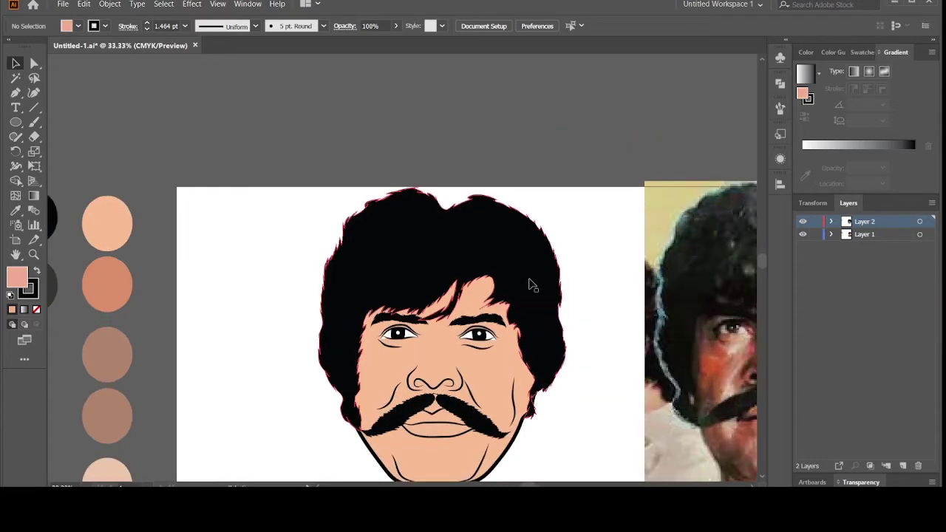
scroll(488, 321, "down", 3)
Select the lips outline shape
left_click(447, 307)
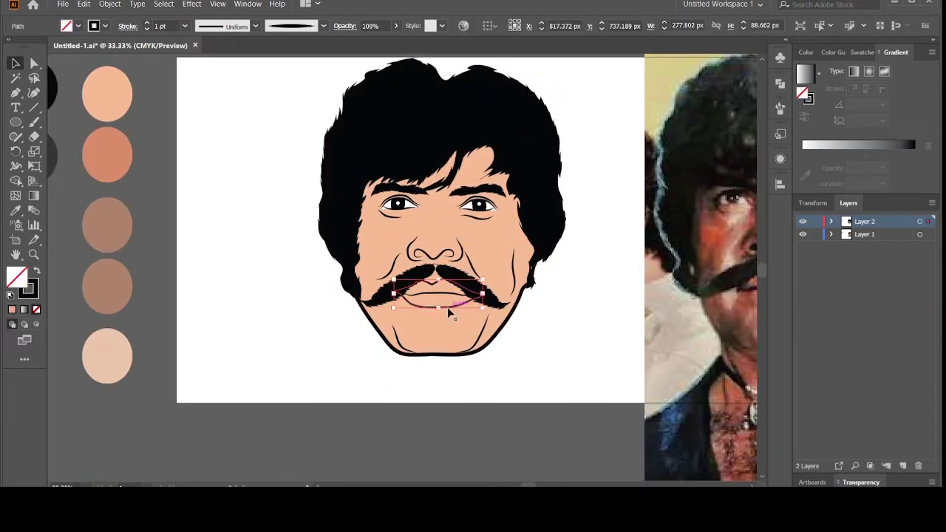
scroll(447, 309, "down", 1)
scroll(448, 312, "down", 1)
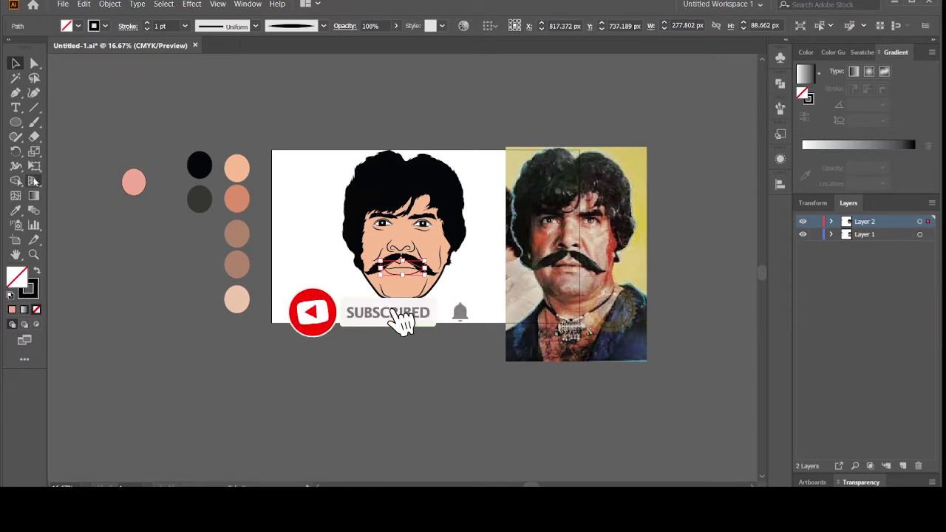
Fill the lips with the pink swatch colour using the Eyedropper
left_click(16, 210)
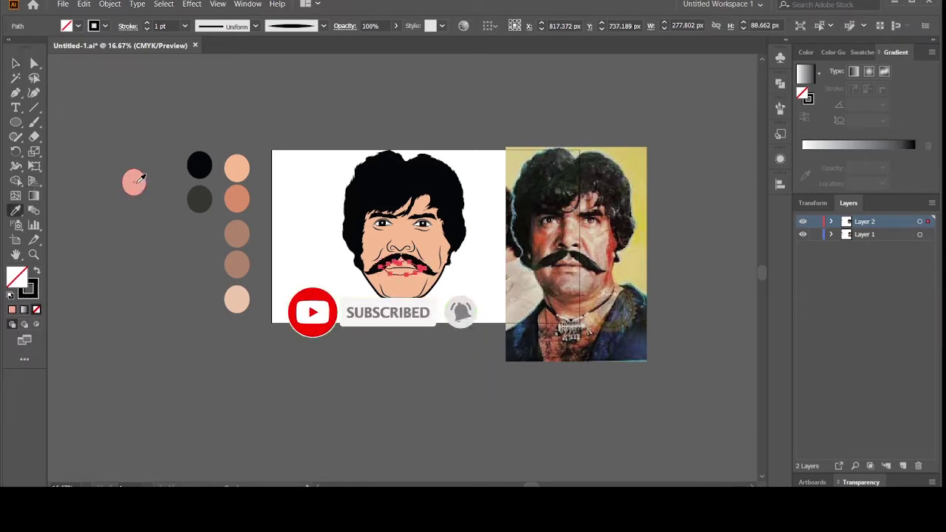
left_click(140, 179)
left_click(16, 63)
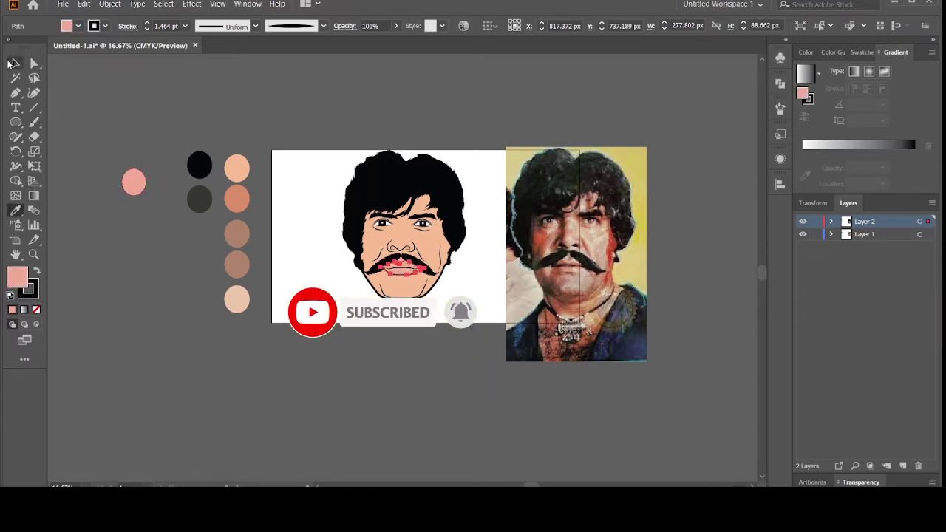
left_click(122, 97)
Zoom in and add a Pen path on the lips
key("ctrl+plus")
key("ctrl+plus")
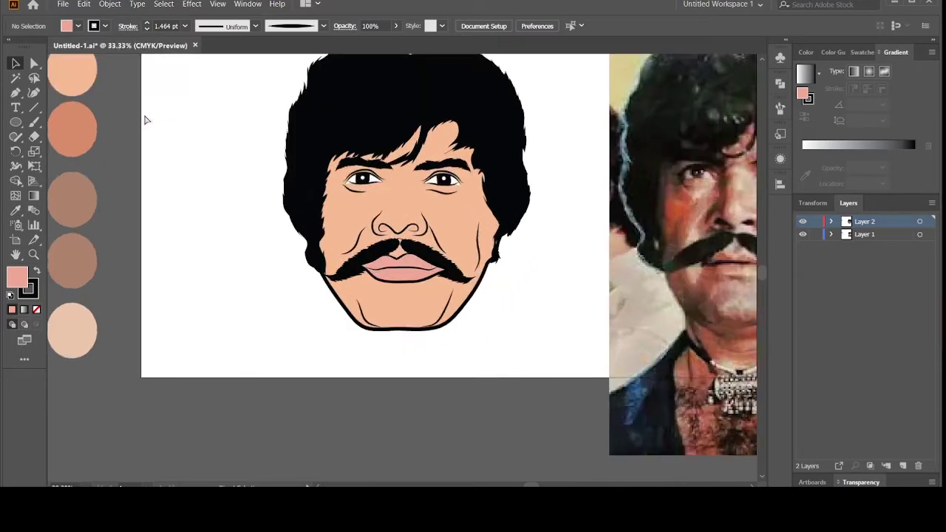
key("ctrl+plus")
key("p")
left_click(340, 257)
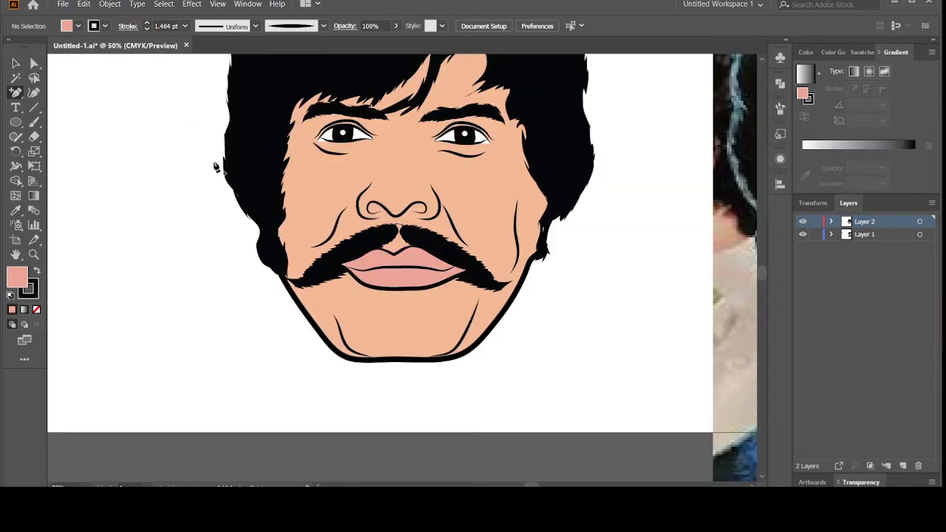
left_click(15, 62)
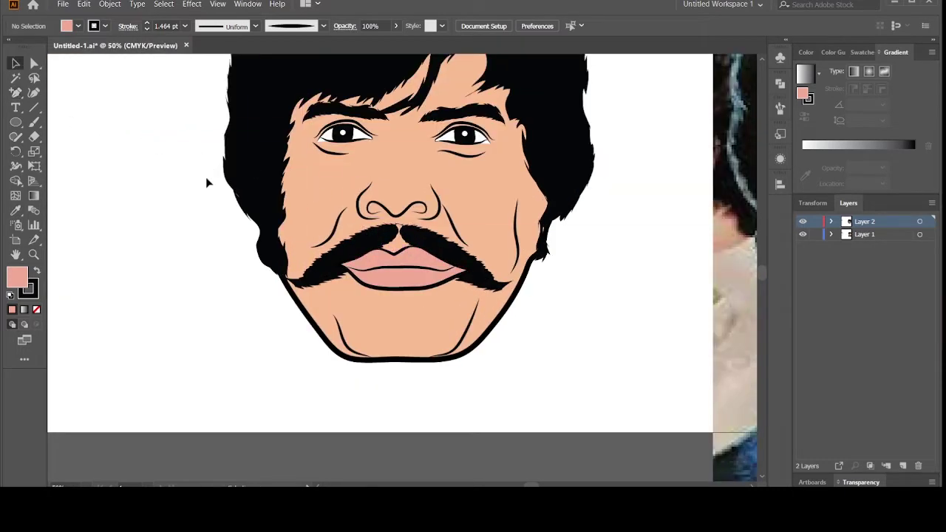
Check the lips shape, zoom out to the whole face, and switch to the Pencil tool
left_click(386, 270)
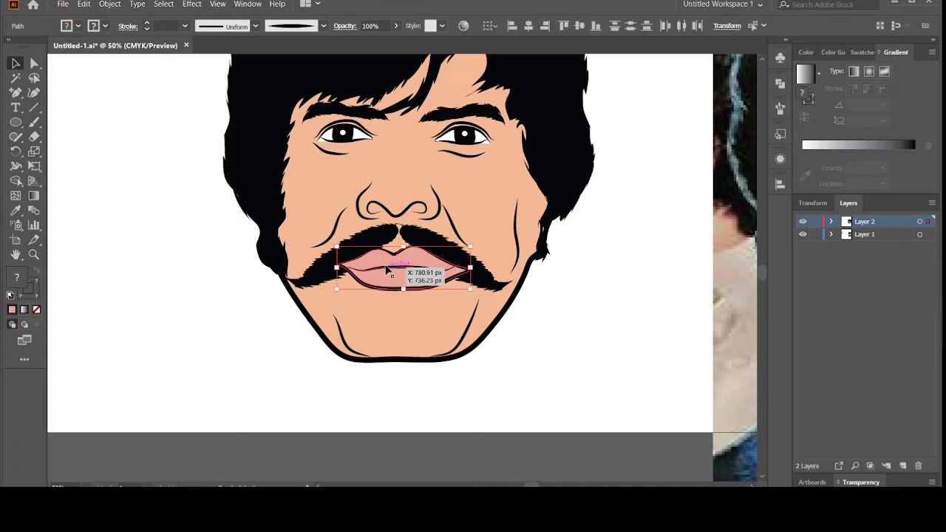
left_click_drag(386, 270, 387, 271)
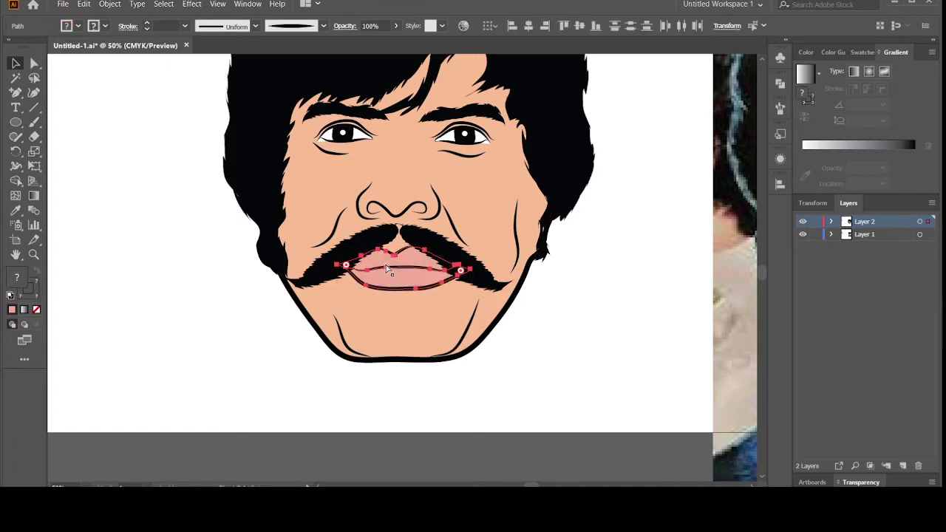
left_click(227, 232)
key("ctrl+minus")
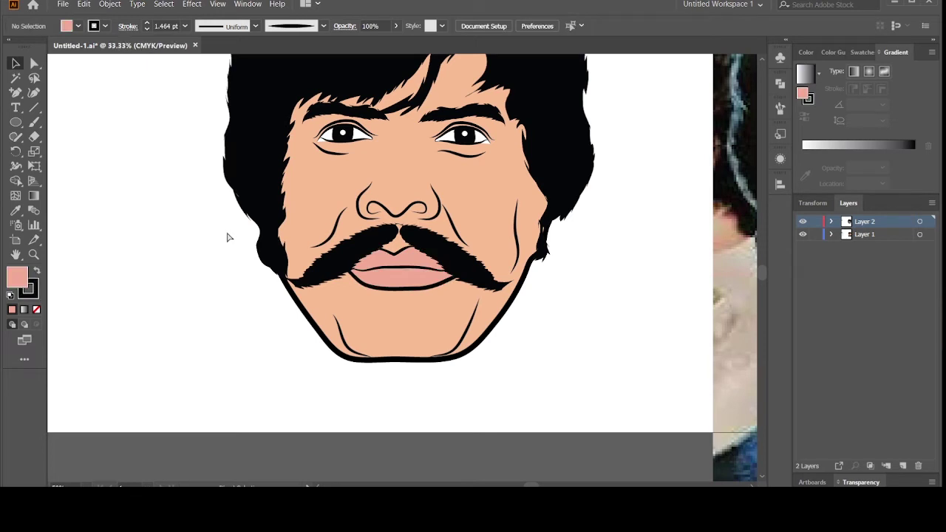
left_click(16, 138)
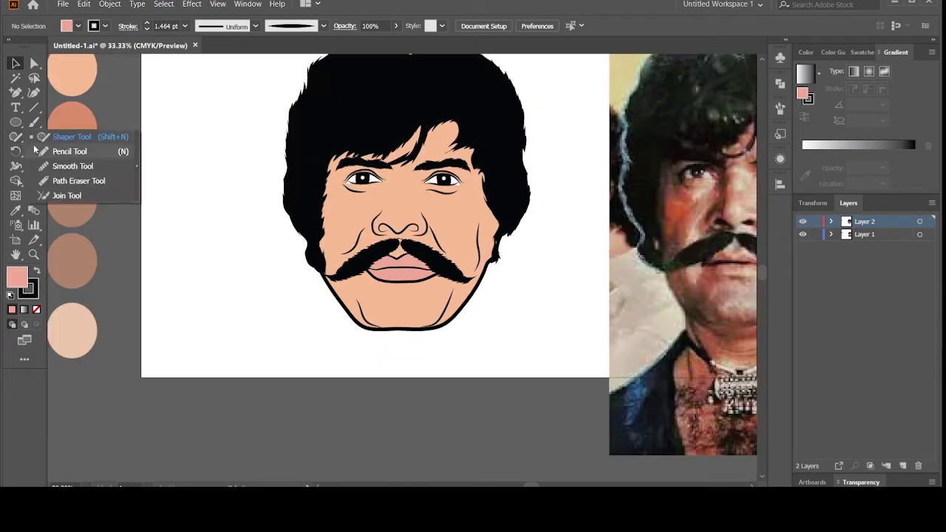
left_click(46, 151)
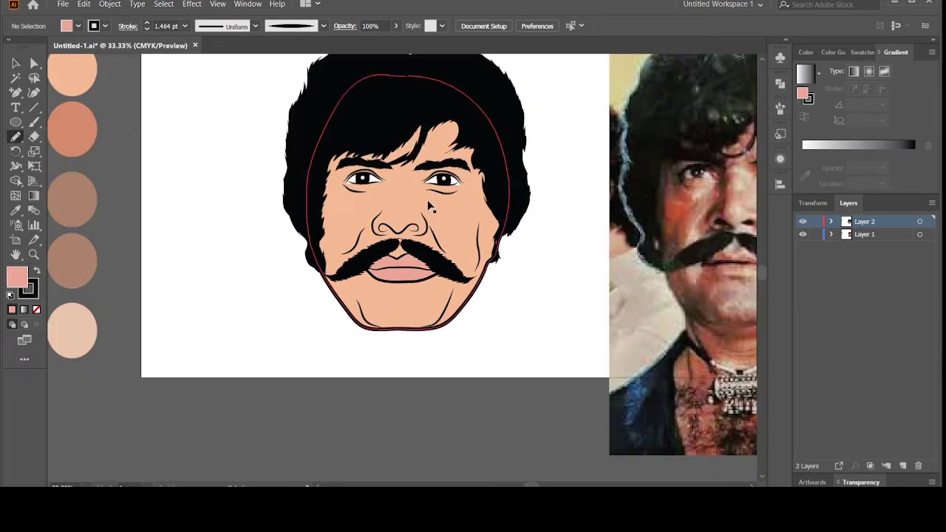
Sketch a closed shadow shape around the right eye along the eyebrow
key("ctrl+plus")
key("ctrl+plus")
scroll(433, 200, "up", 2)
scroll(433, 203, "up", 1)
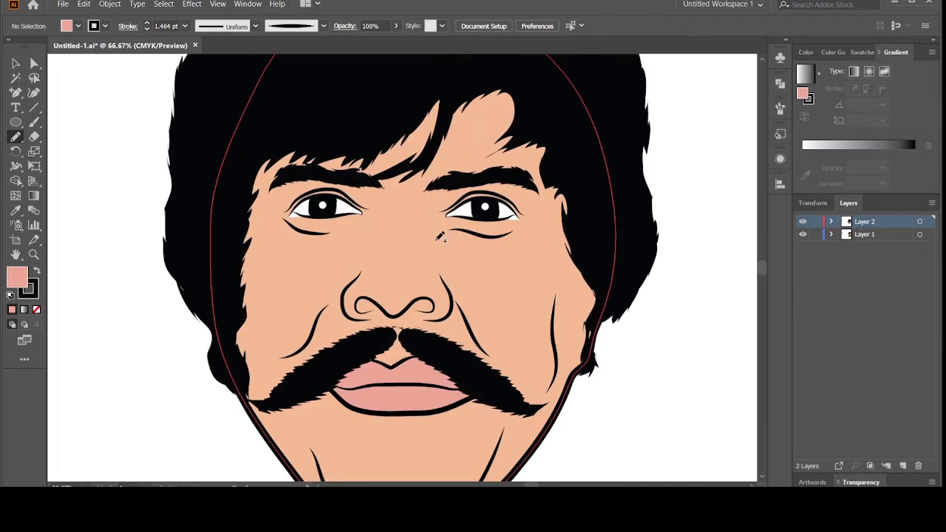
left_click_drag(438, 238, 427, 226)
mouse_move(427, 193)
left_mouse_down()
mouse_move(523, 179)
mouse_move(525, 207)
mouse_move(473, 237)
mouse_move(437, 235)
left_mouse_up()
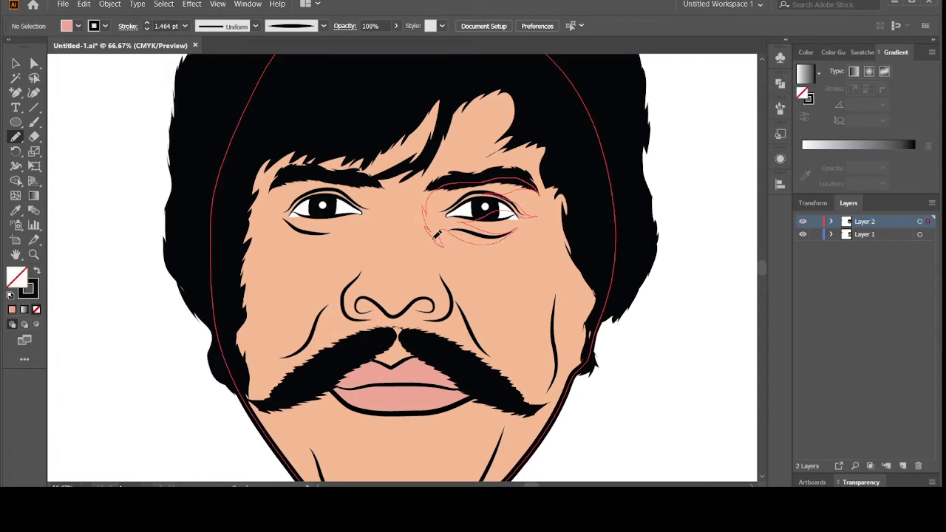
key("ctrl+minus")
key("ctrl+minus")
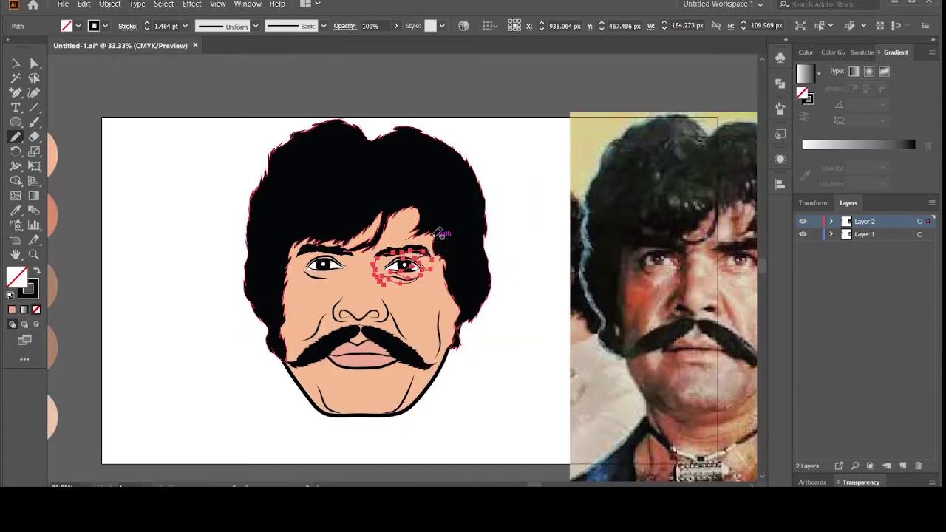
Fill the eye shadow shape with the darker salmon swatch
key("ctrl+minus")
key("i")
left_click(129, 224)
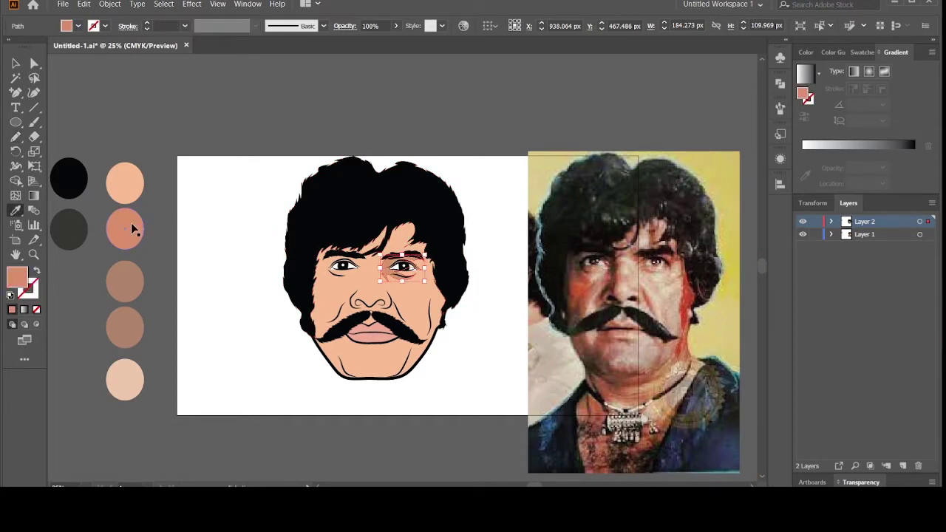
left_click(15, 62)
left_click(109, 106)
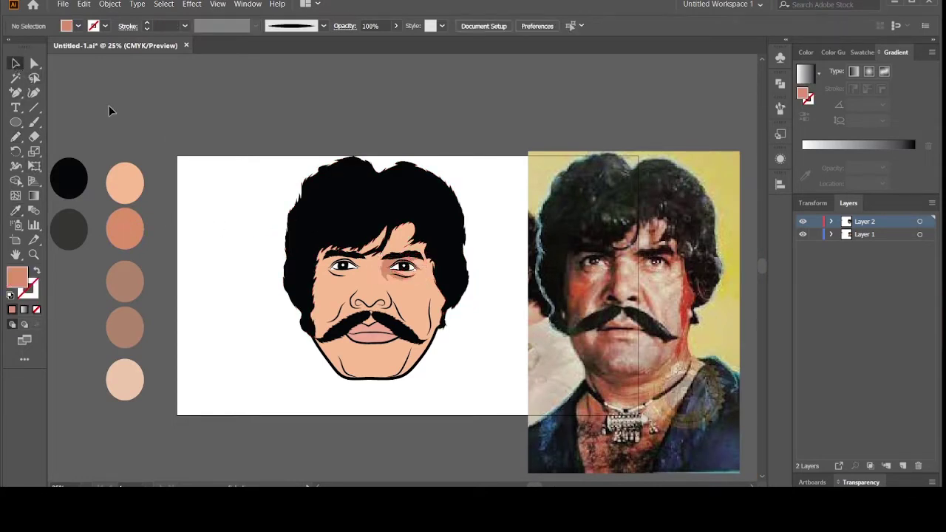
key("ctrl+plus")
key("ctrl+plus")
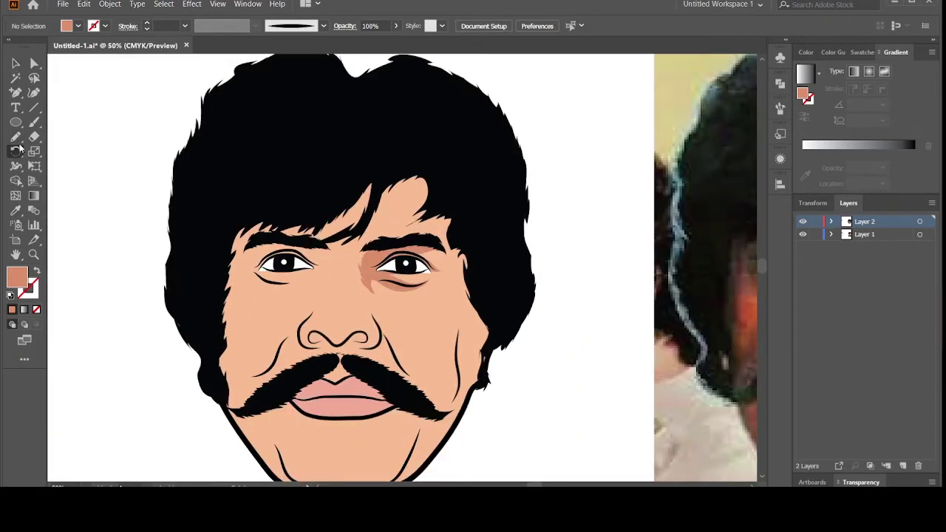
Draw a pencil shadow shape around the left eye and fill it with the sampled shadow colour
left_click(15, 137)
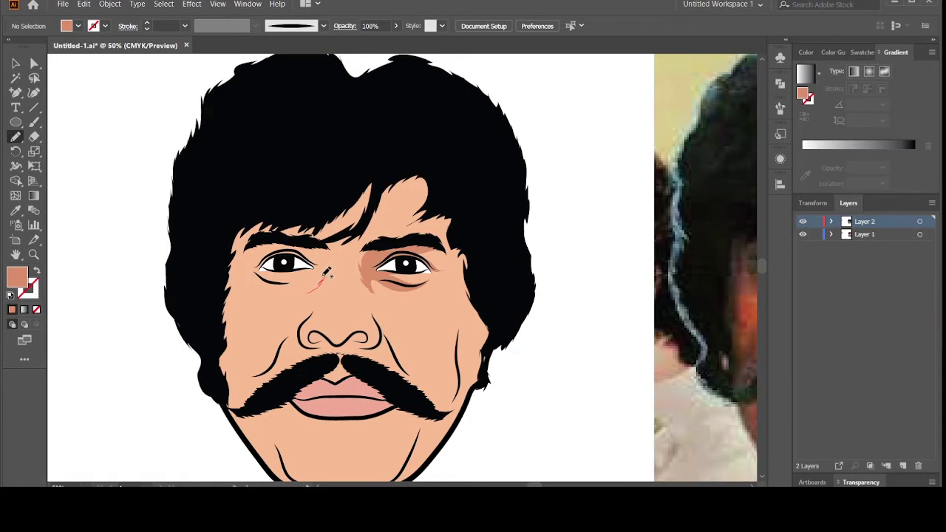
left_click_drag(336, 252, 253, 251)
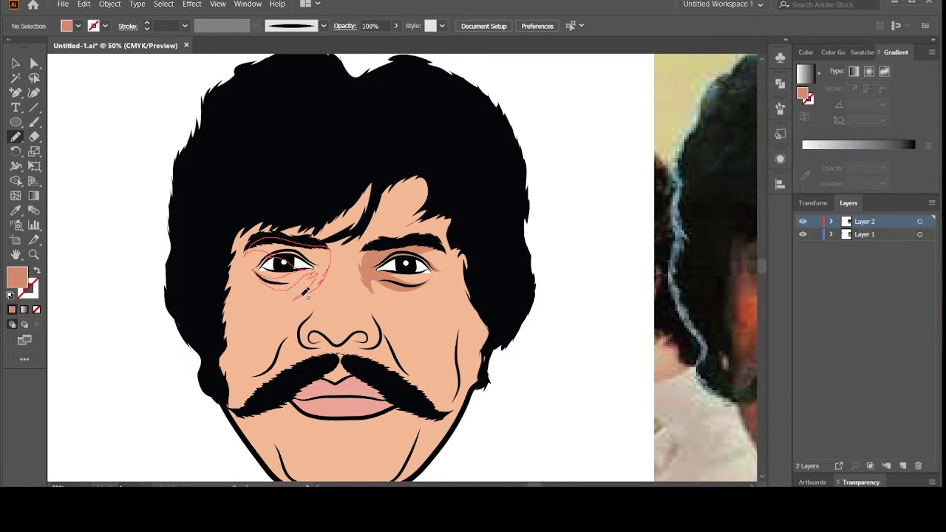
left_click_drag(313, 293, 312, 291)
key("i")
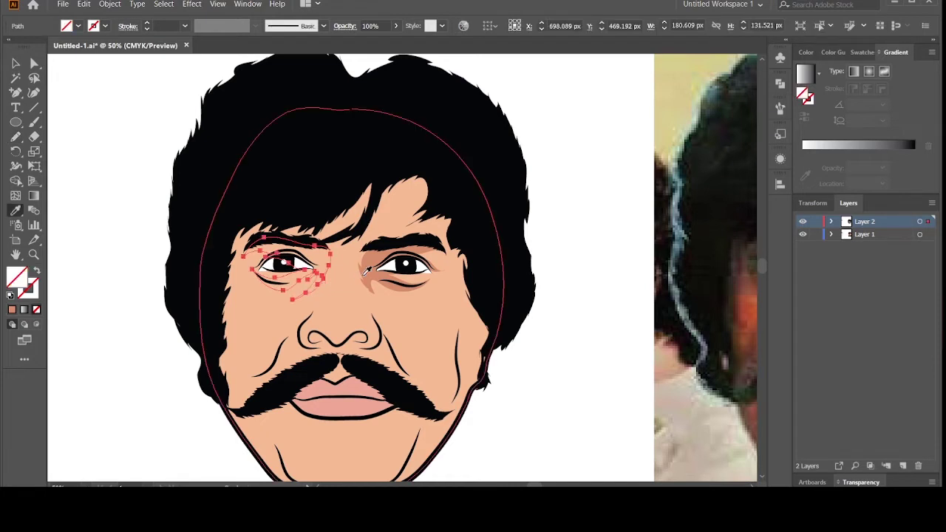
left_click(368, 271)
Send the left-eye shadow two levels back behind the eye details, then deselect it
key("ctrl+[")
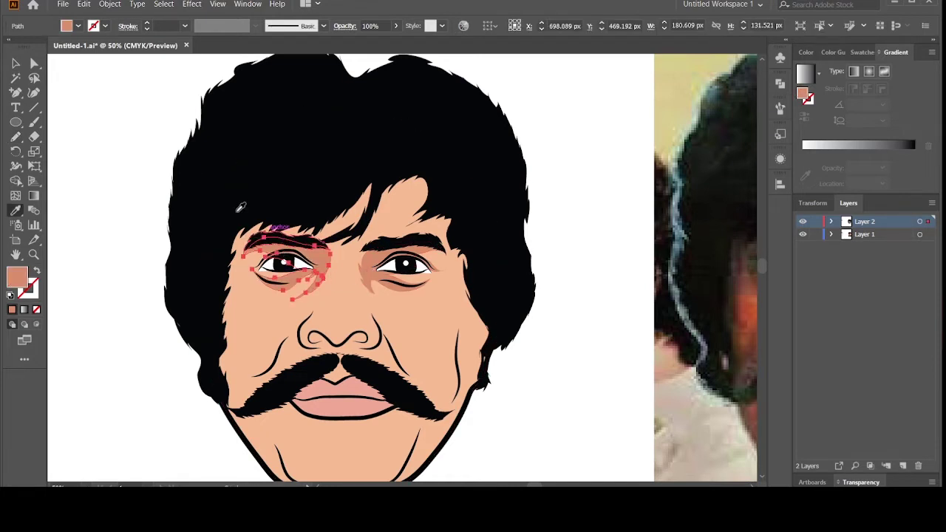
key("ctrl+[")
left_click(16, 64)
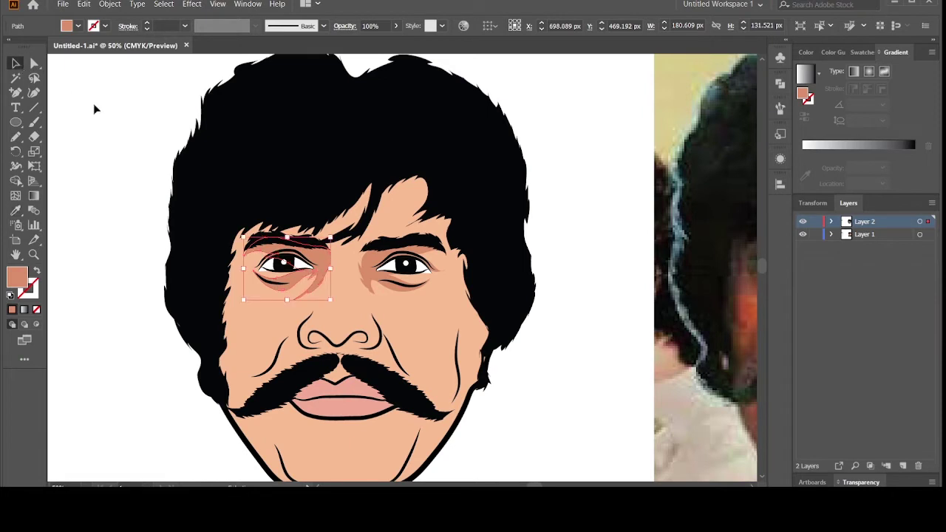
left_click(93, 104)
left_click(16, 136)
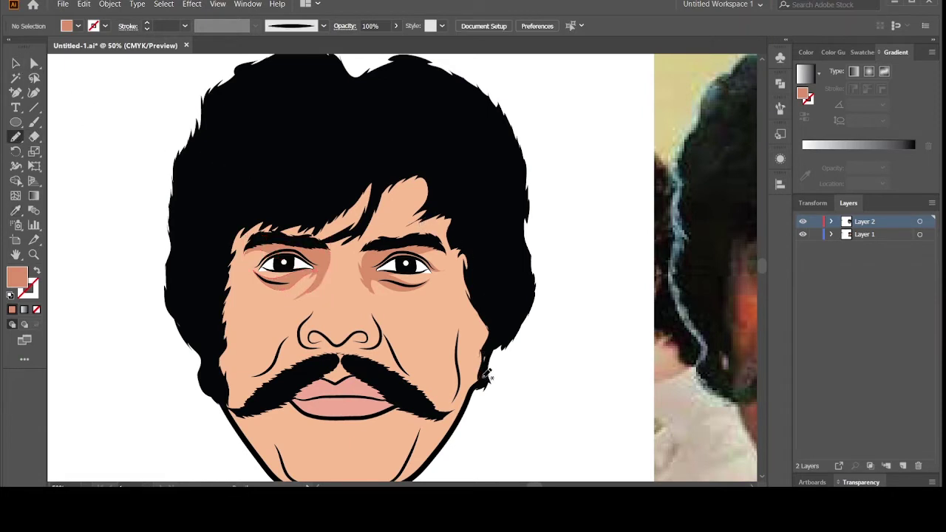
Outline a large pencil shadow from the right cheek along the brow, forehead and hairline
mouse_move(485, 376)
left_mouse_down()
mouse_move(450, 223)
mouse_move(398, 222)
mouse_move(419, 208)
mouse_move(420, 180)
mouse_move(395, 195)
left_mouse_up()
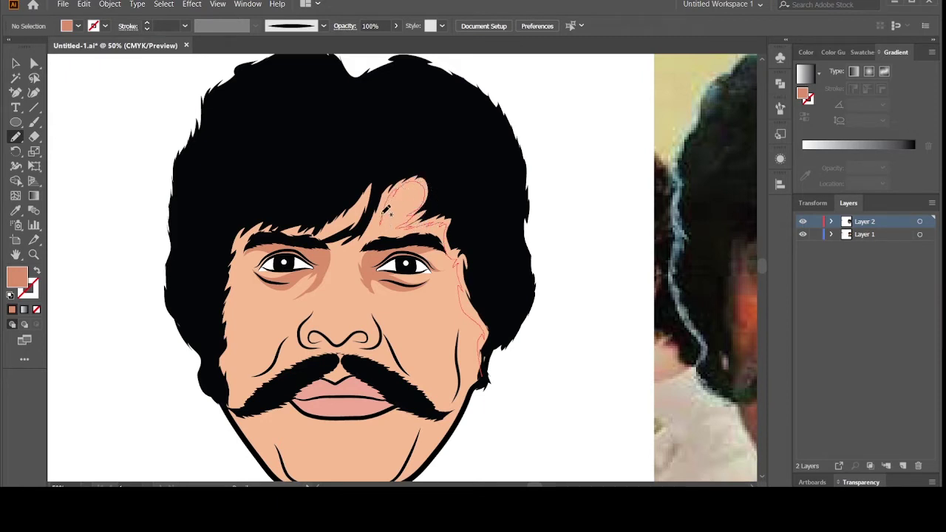
left_click_drag(356, 238, 313, 244)
left_click_drag(319, 236, 264, 226)
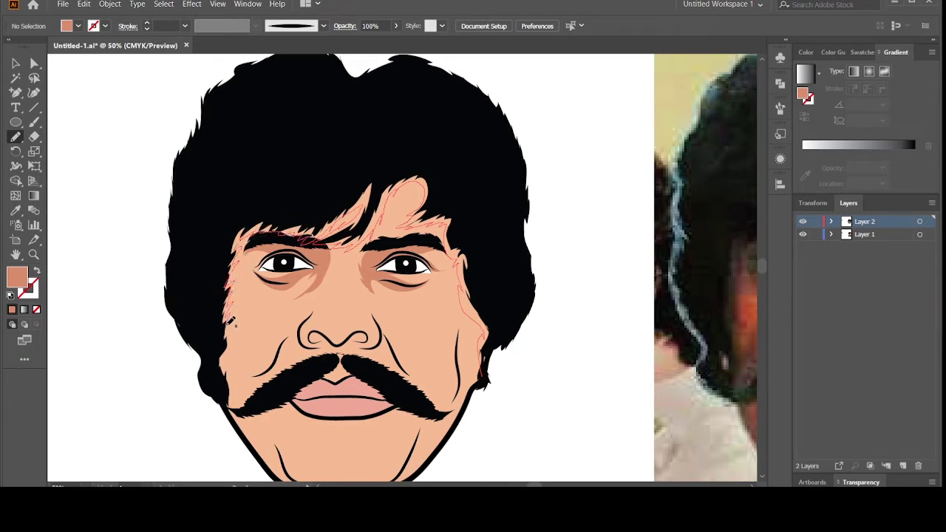
mouse_move(218, 355)
left_mouse_down()
mouse_move(237, 211)
mouse_move(374, 126)
mouse_move(488, 184)
mouse_move(510, 304)
mouse_move(487, 371)
mouse_move(483, 365)
left_mouse_up()
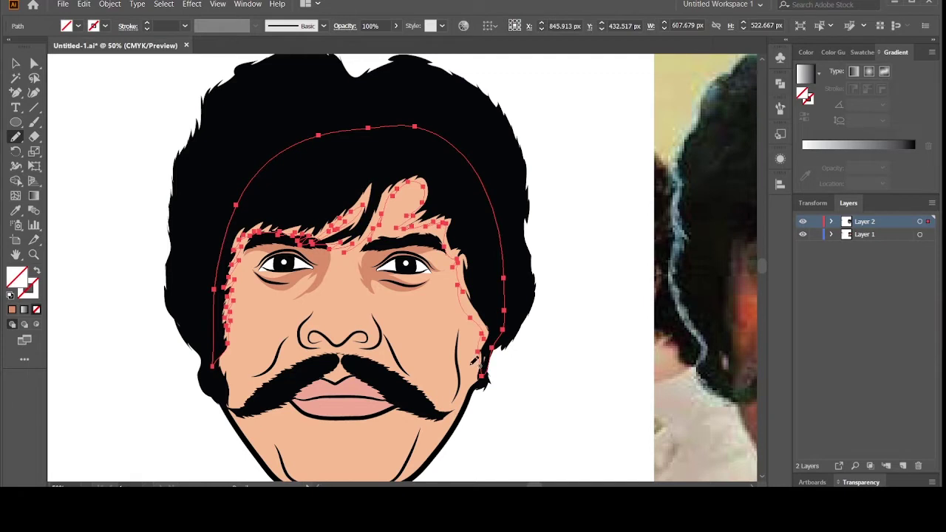
Fill the hairline shadow with the skin-shadow colour and send it to the back, behind the black hair
key("i")
left_click(371, 271)
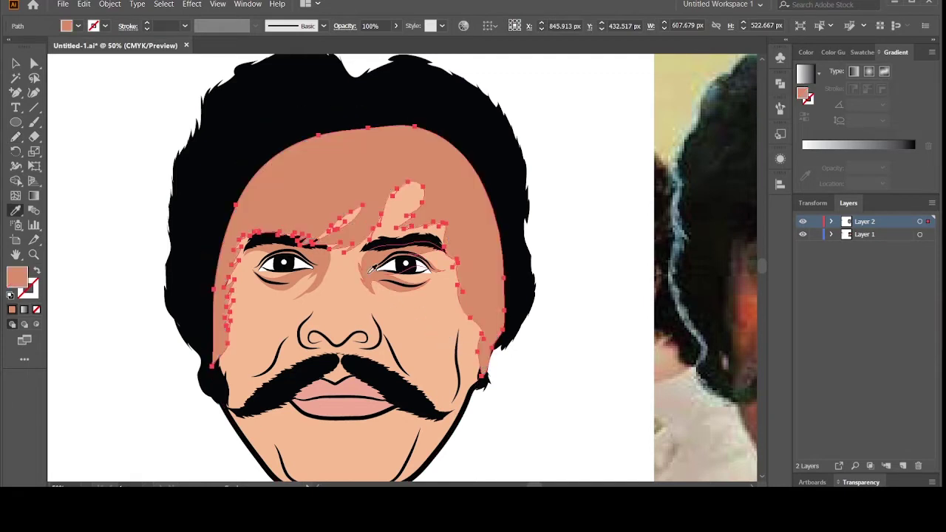
key("ctrl")
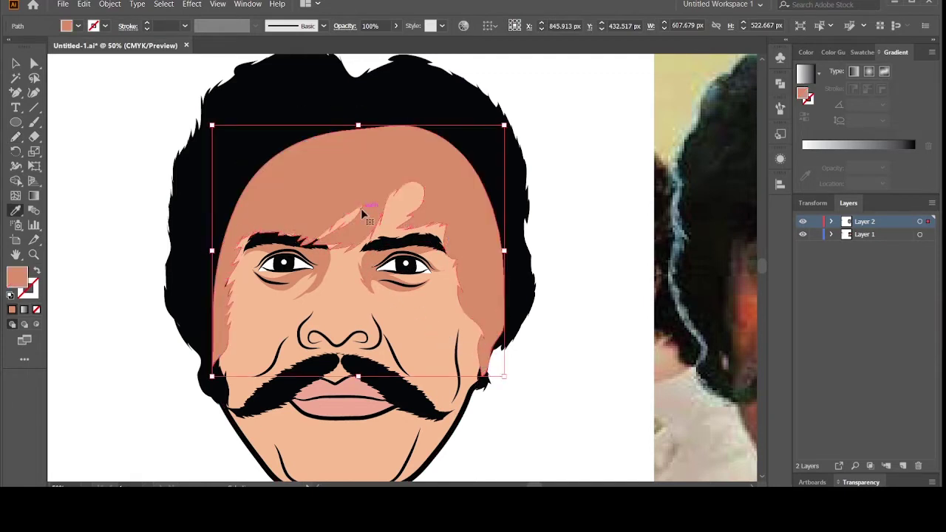
key("ctrl+shift+bracketleft")
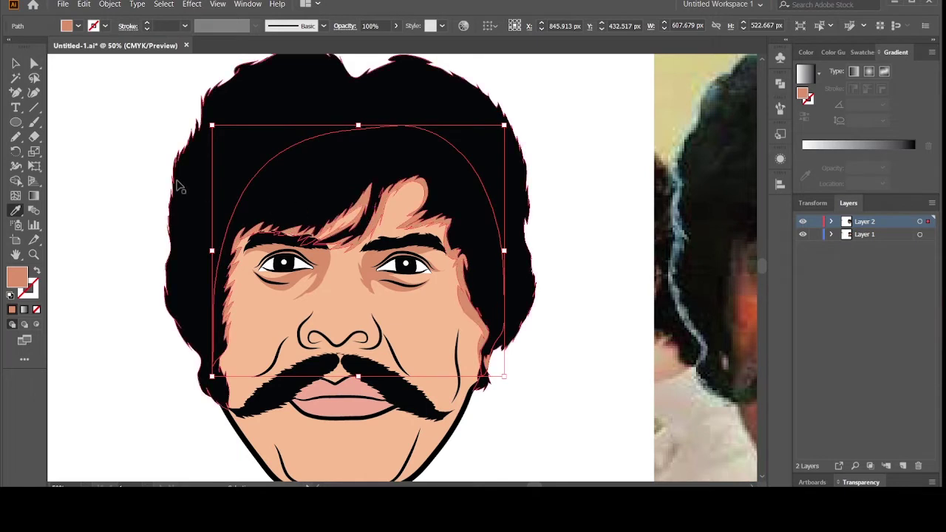
left_click(15, 63)
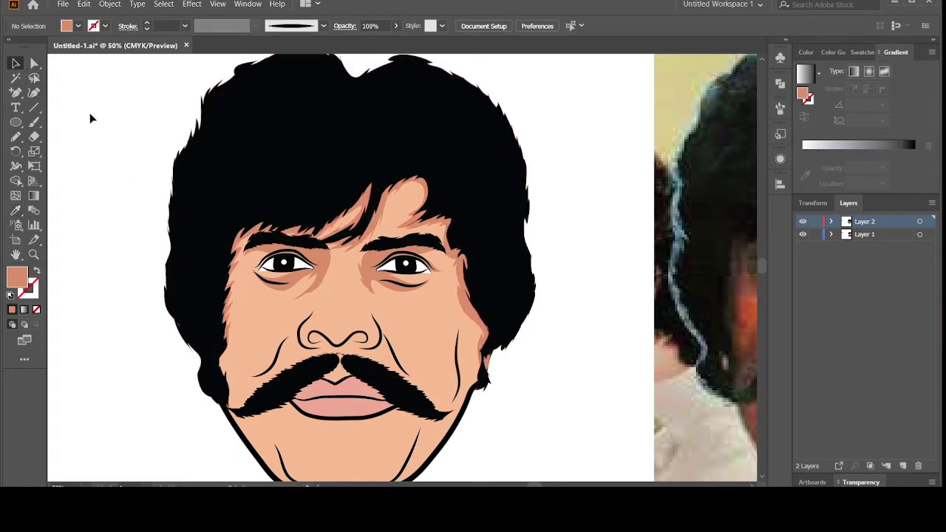
key("ctrl+minus")
Zoom in on the nose, trace the left nostril and fill it black
left_click(16, 138)
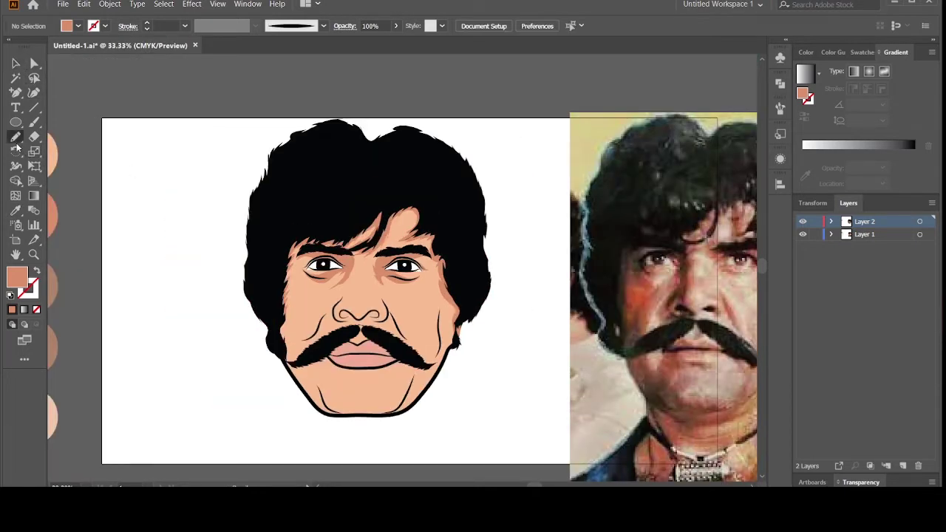
key("ctrl+plus")
key("ctrl+plus")
key("ctrl+plus")
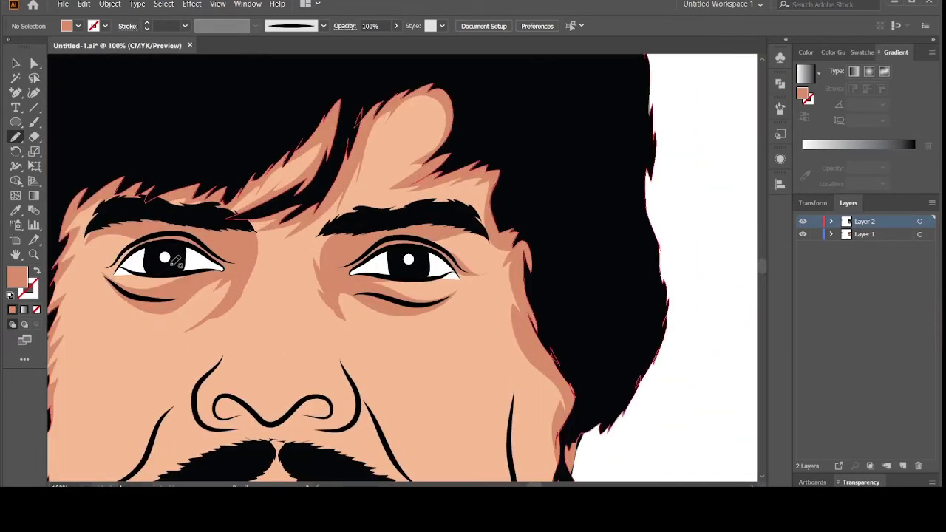
scroll(255, 227, "down", 3)
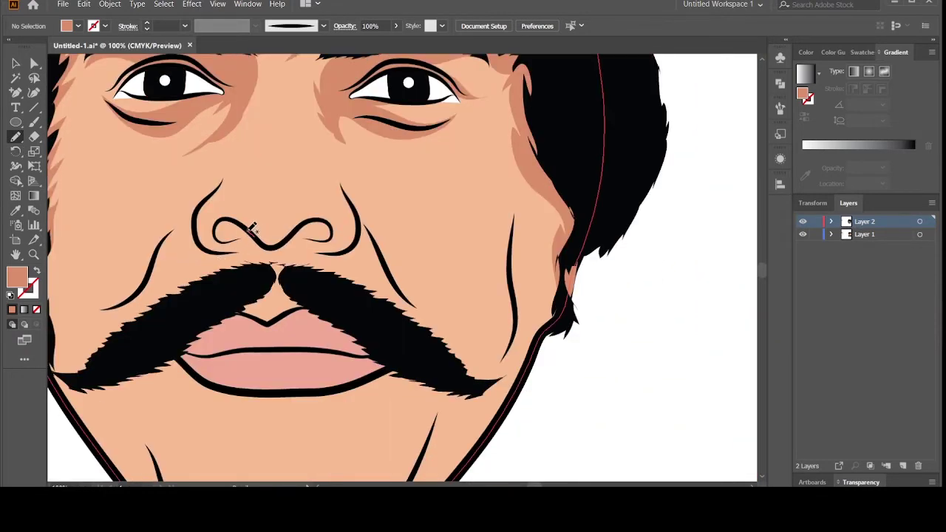
mouse_move(249, 230)
left_mouse_down()
mouse_move(223, 222)
mouse_move(219, 232)
mouse_move(257, 232)
left_mouse_up()
key("i")
left_click(196, 222)
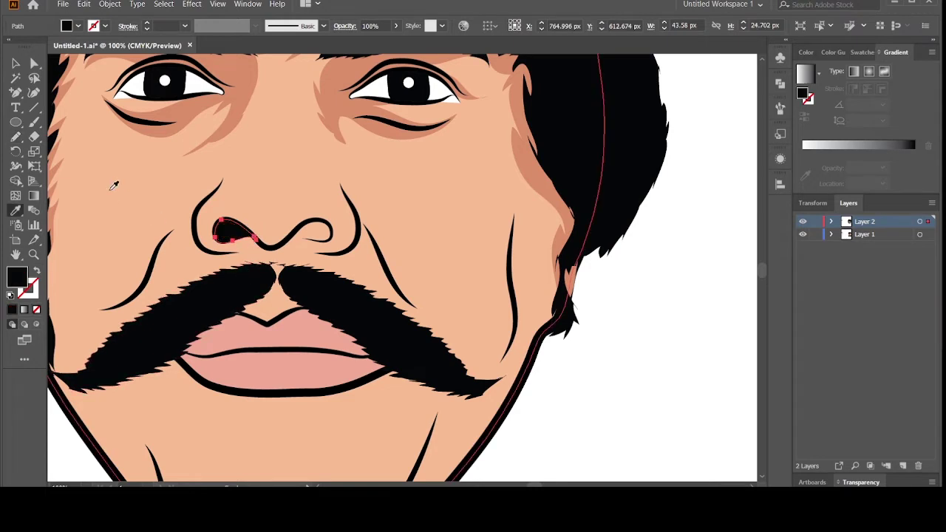
left_click(16, 63)
Trace the right nostril and fill it black
left_click(94, 148)
key("n")
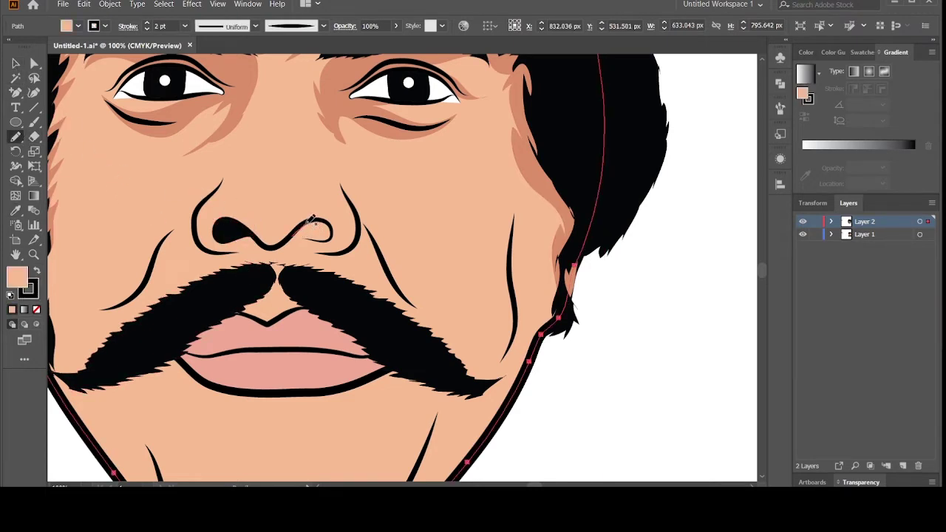
mouse_move(310, 221)
left_mouse_down()
mouse_move(331, 223)
mouse_move(322, 240)
mouse_move(287, 240)
left_mouse_up()
key("i")
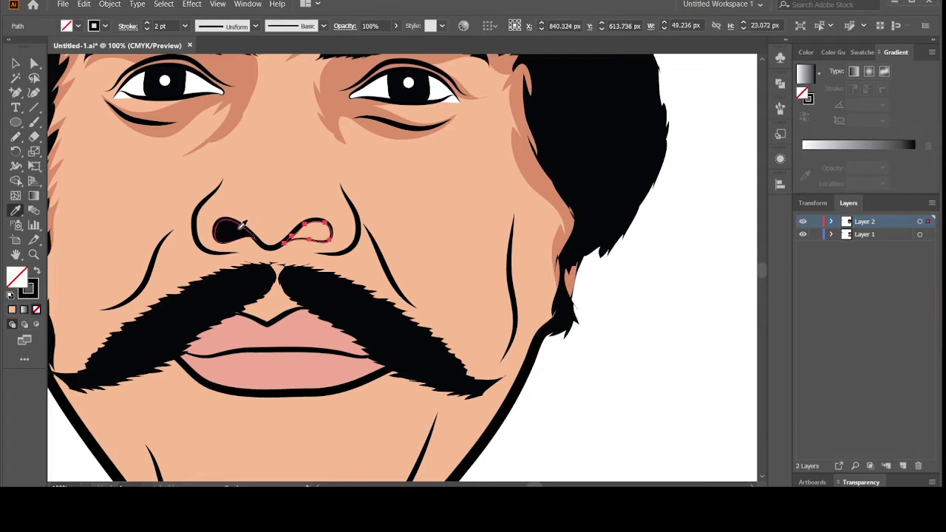
left_click(220, 231)
Select the face skin shape and zoom out to the whole head
left_click(15, 63)
left_click(118, 161)
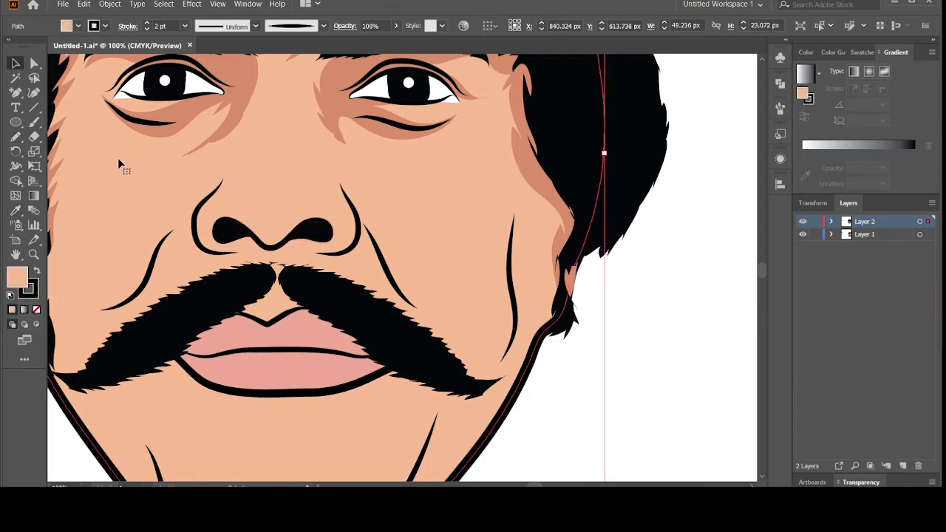
key("ctrl+minus")
key("ctrl+minus")
key("n")
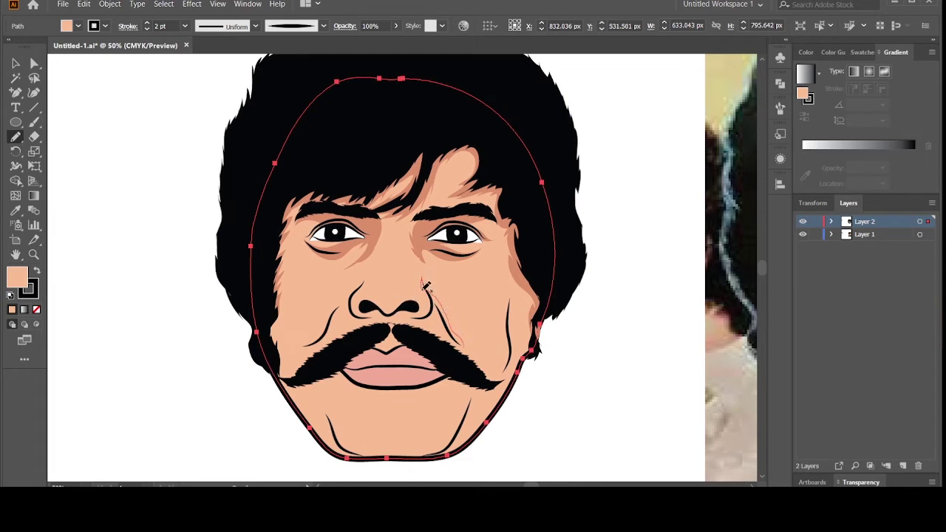
Draw a shadow along the nose sides down to the mustache, fill it with the salmon swatch, and deselect it
left_click_drag(427, 287, 406, 297)
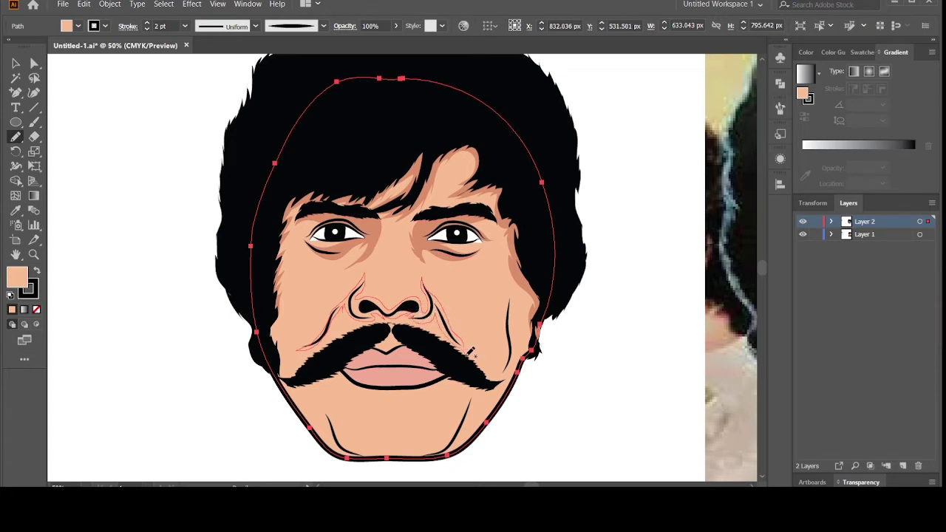
key("i")
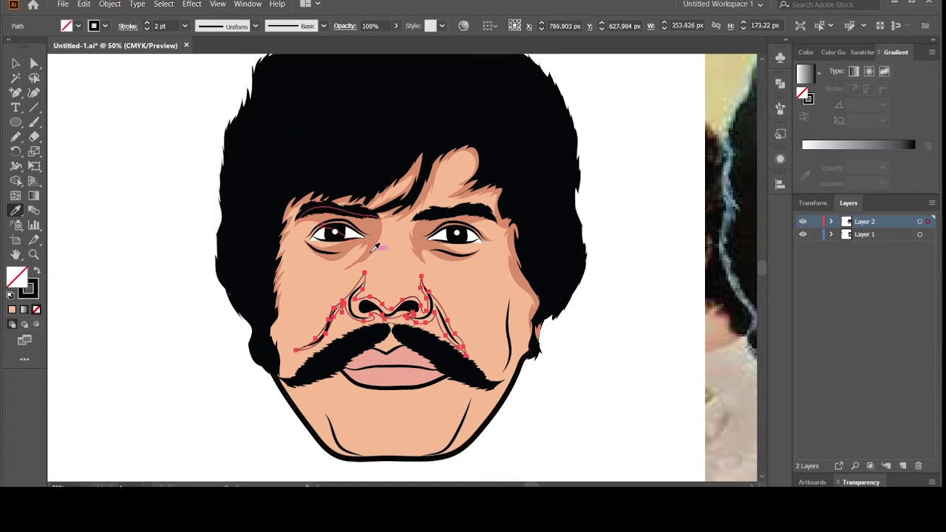
left_click(375, 248)
left_click(374, 249)
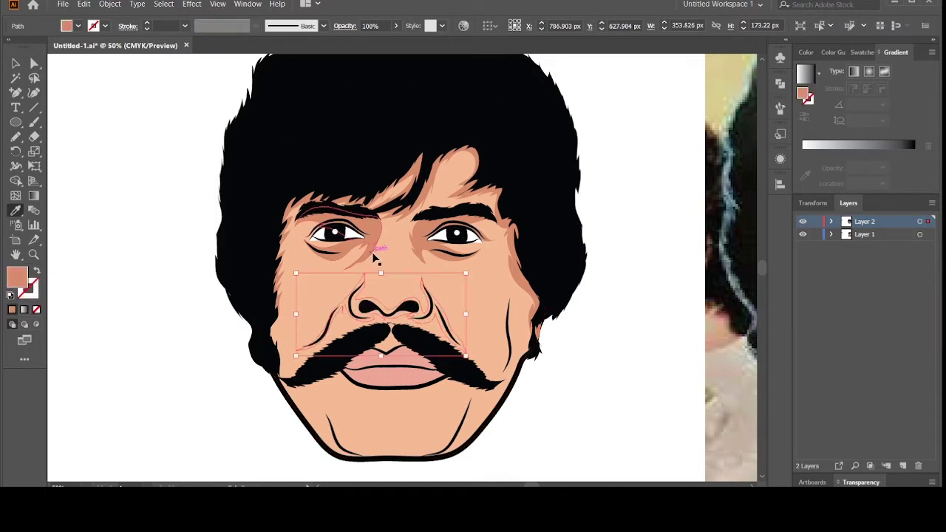
left_click(15, 64)
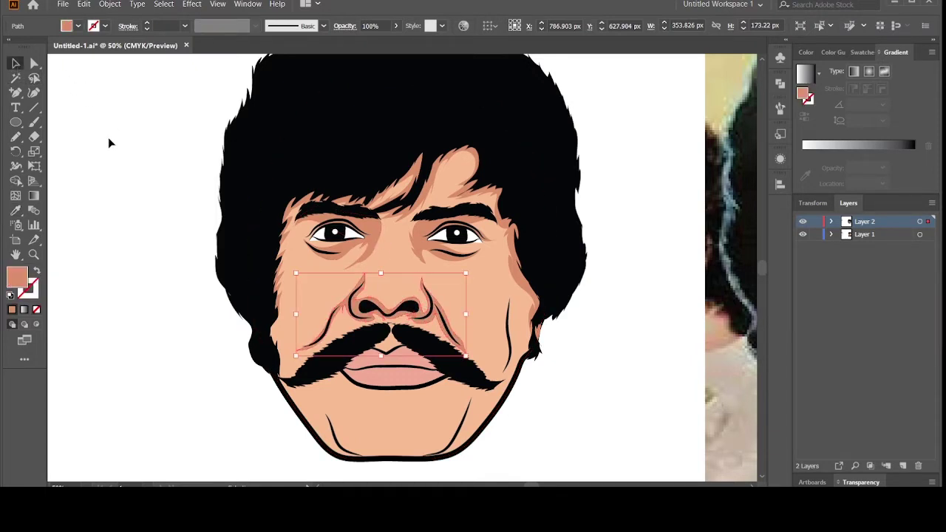
left_click(110, 141)
With the Paintbrush and swapped fill/stroke, paint thin hair strokes under the nose between the mustache halves
left_click(35, 124)
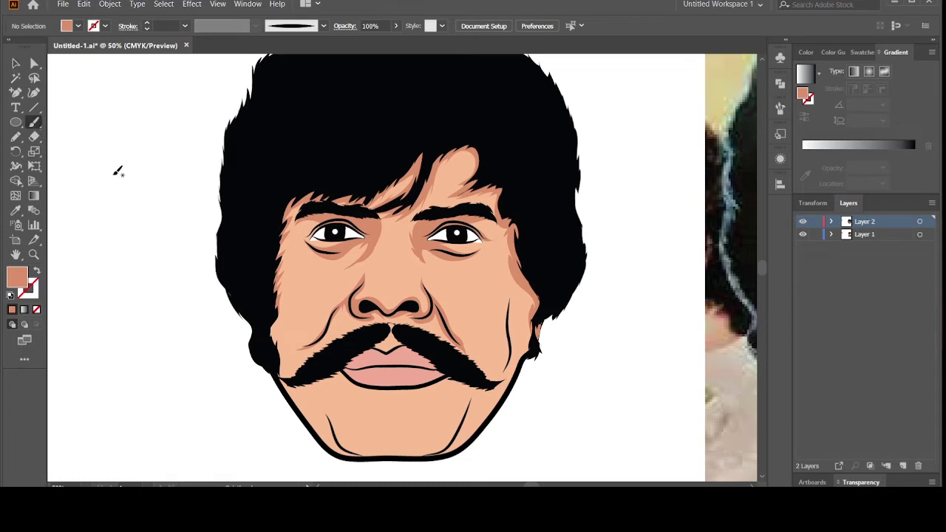
left_click_drag(136, 77, 137, 111)
key("shift+x")
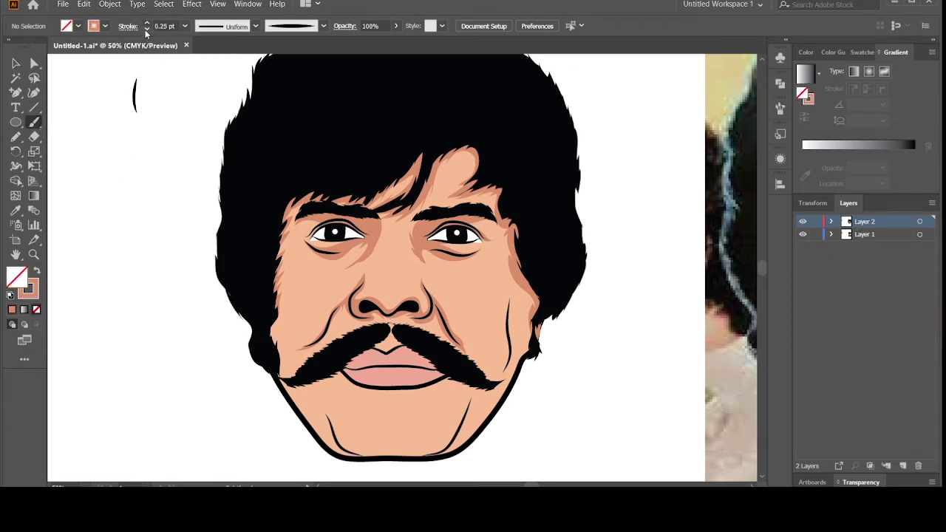
key("ctrl+plus")
scroll(309, 269, "down", 3)
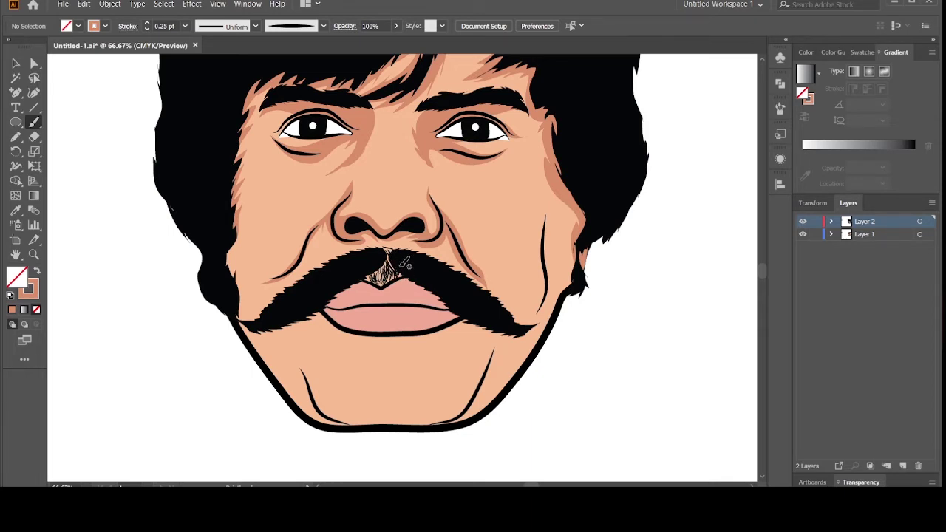
left_click_drag(401, 279, 411, 267)
key("ctrl+minus")
key("ctrl+minus")
key("ctrl+minus")
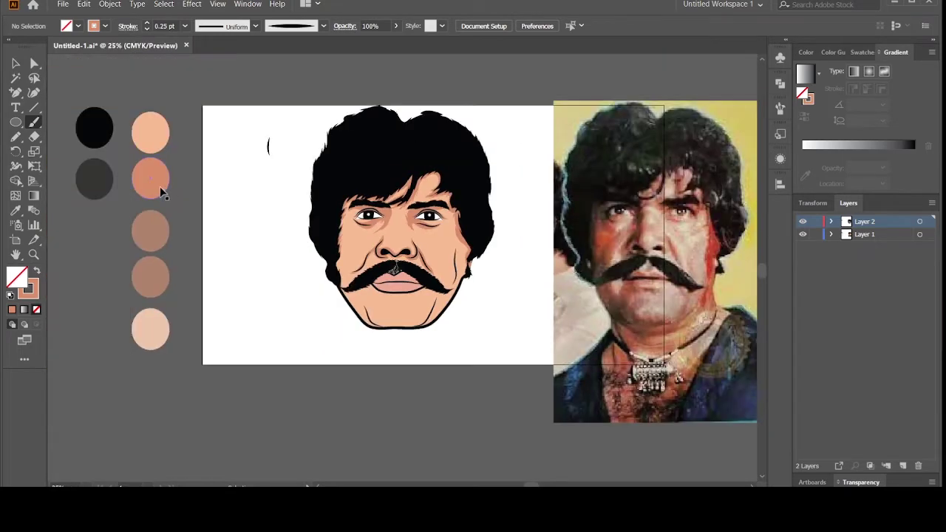
Draw a translucent brown shadow down the left side of the face to the chin
key("ctrl+minus")
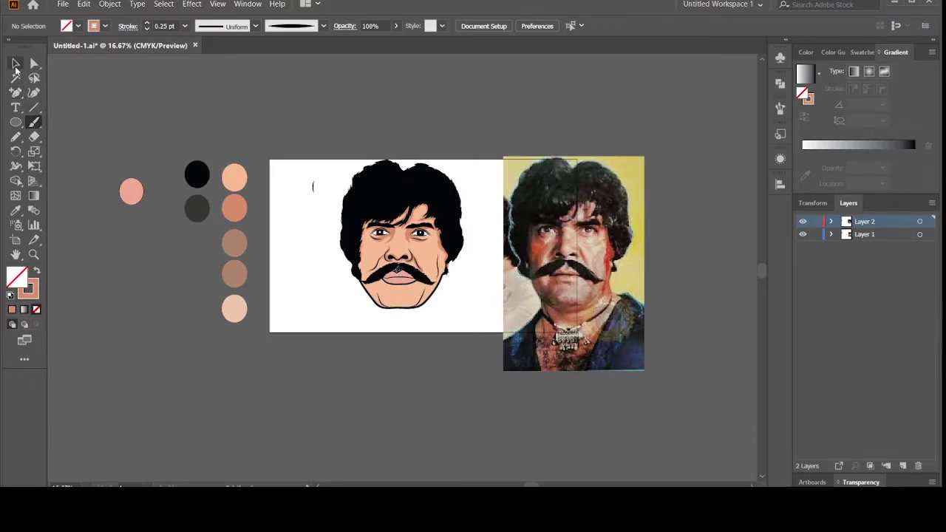
left_click(15, 65)
key("b")
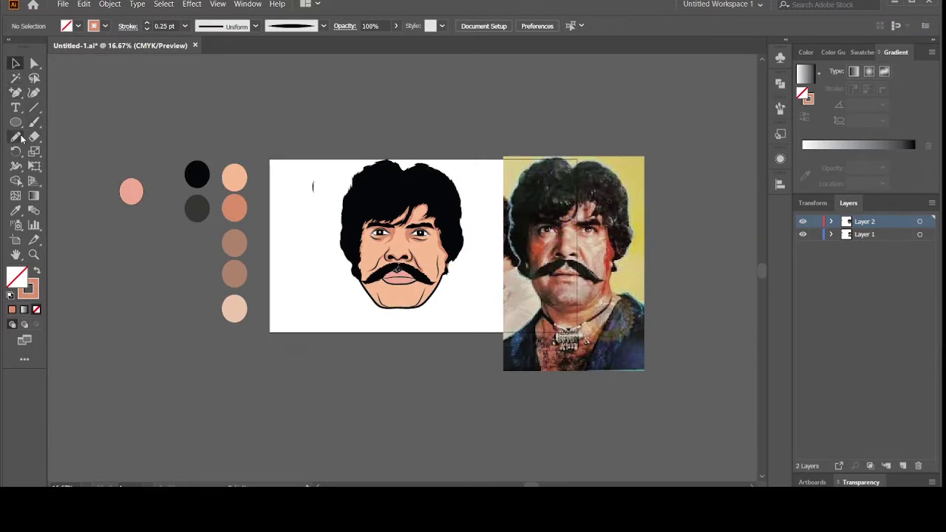
key("ctrl+plus")
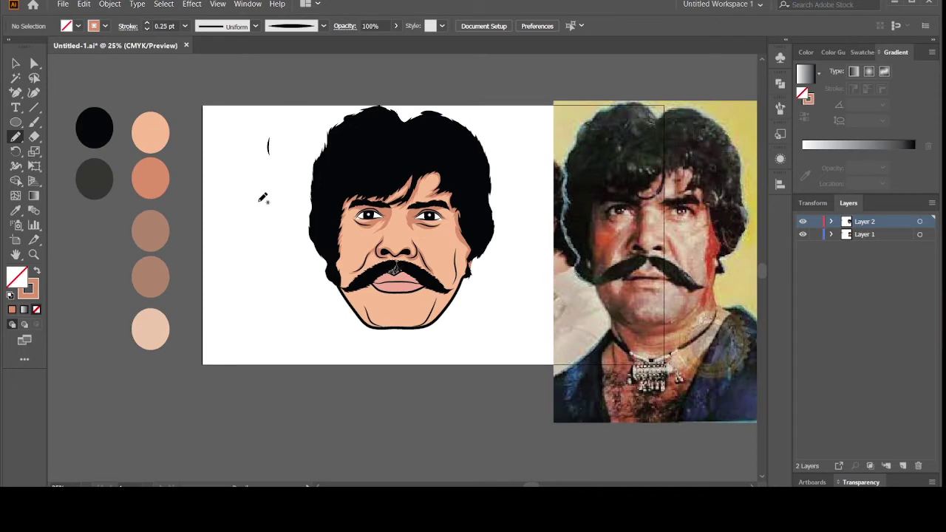
left_click_drag(350, 169, 357, 201)
mouse_move(371, 238)
left_mouse_down()
mouse_move(380, 239)
mouse_move(354, 265)
left_mouse_up()
mouse_move(399, 323)
left_mouse_down()
mouse_move(362, 306)
mouse_move(353, 167)
left_mouse_up()
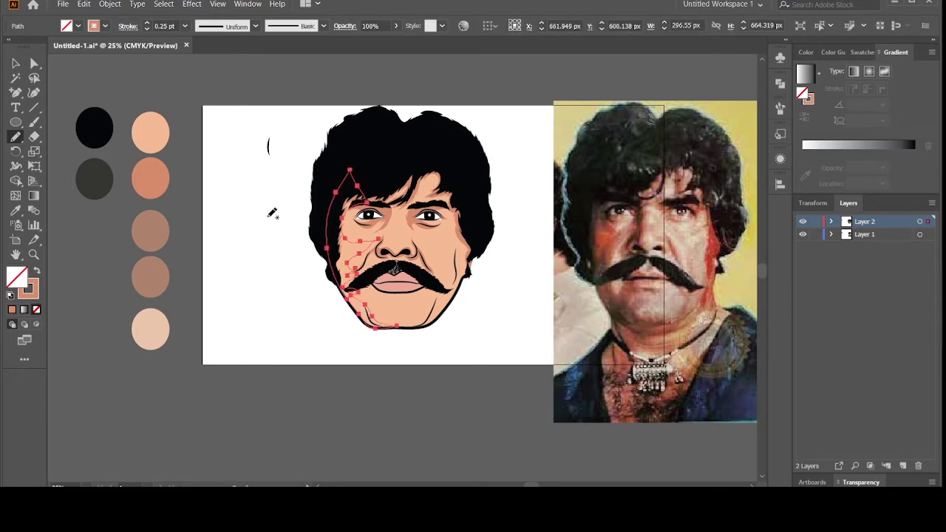
key("i")
left_click(158, 226)
key("ctrl+z")
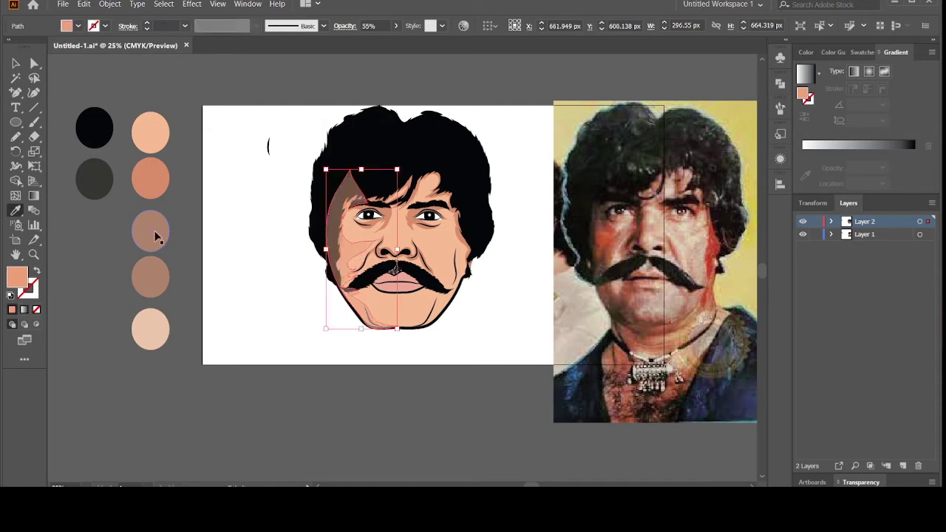
left_click(16, 64)
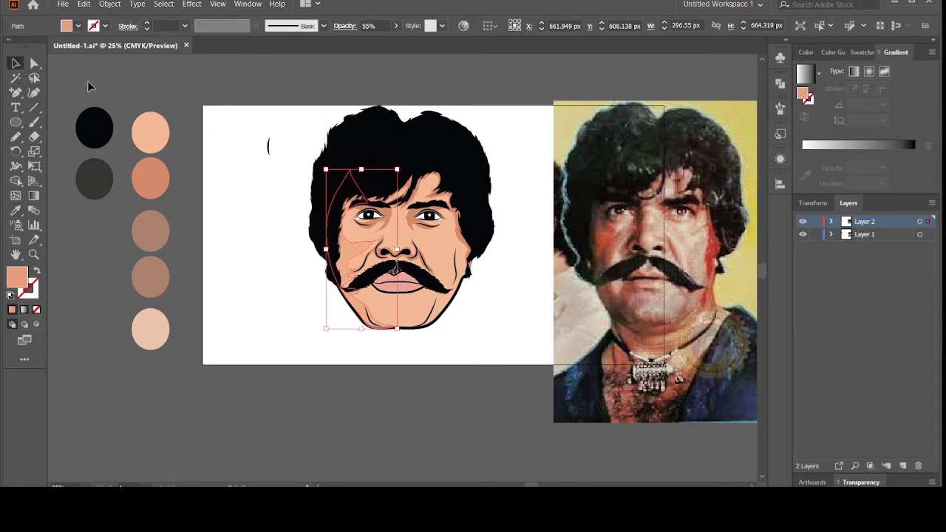
left_click(88, 85)
Add a brown shadow down the right side of the face and cheek
left_click(19, 137)
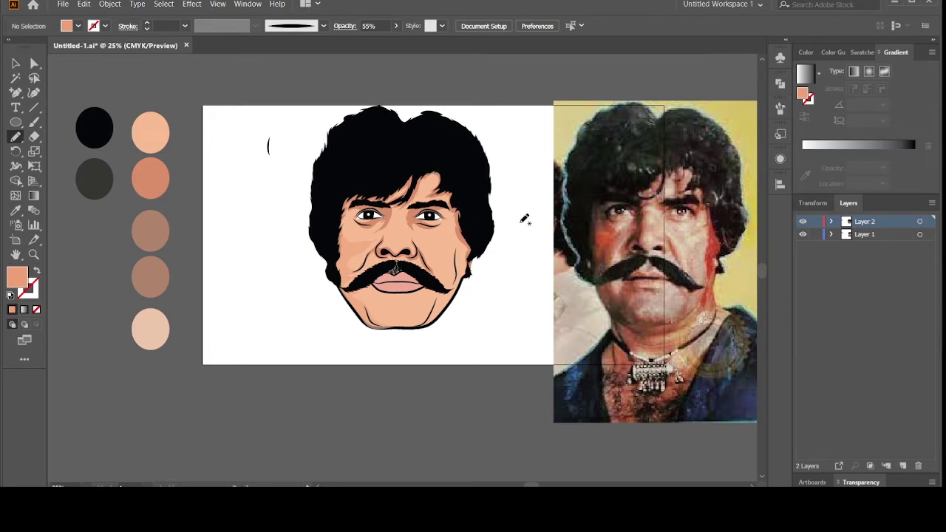
left_click_drag(417, 158, 448, 194)
mouse_move(445, 221)
left_mouse_down()
mouse_move(457, 272)
mouse_move(443, 316)
mouse_move(468, 269)
mouse_move(473, 226)
mouse_move(452, 161)
mouse_move(416, 151)
left_mouse_up()
left_click(159, 281)
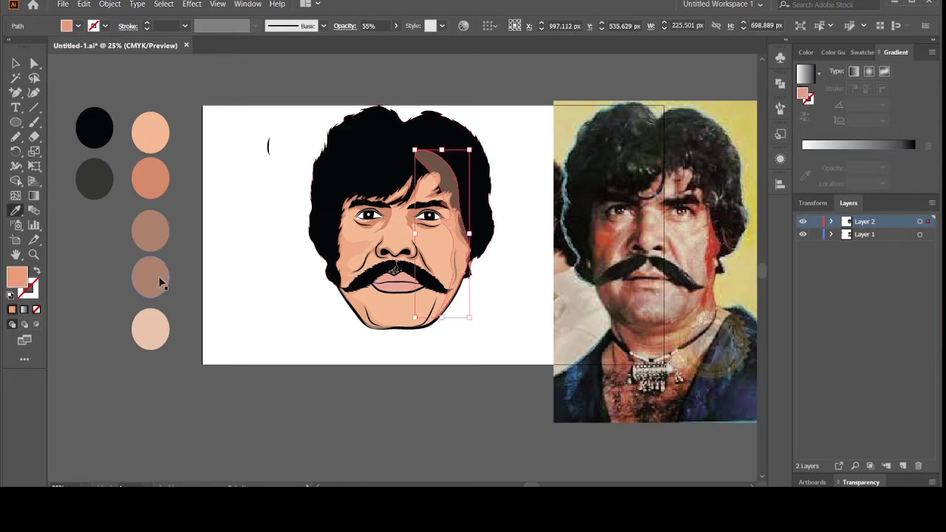
left_click(15, 63)
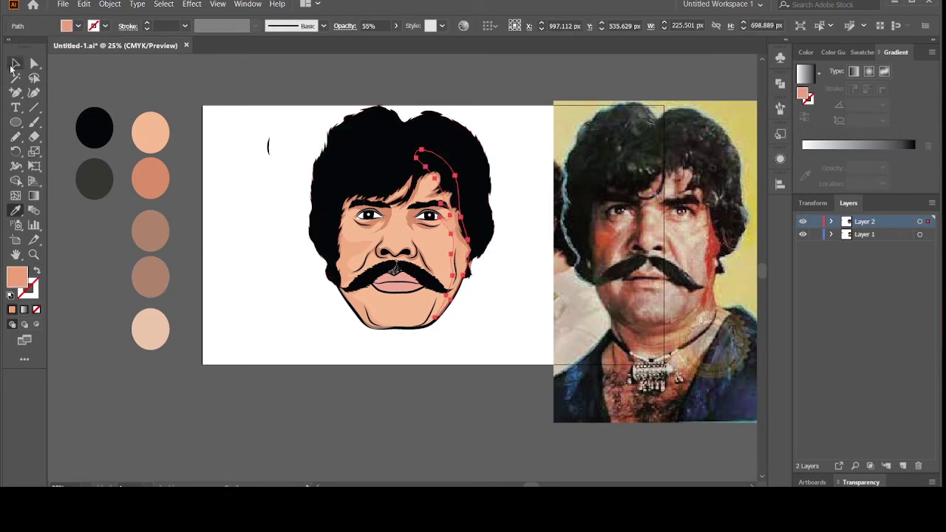
left_click(88, 91)
Add a brown shadow along the lower right jaw
key("n")
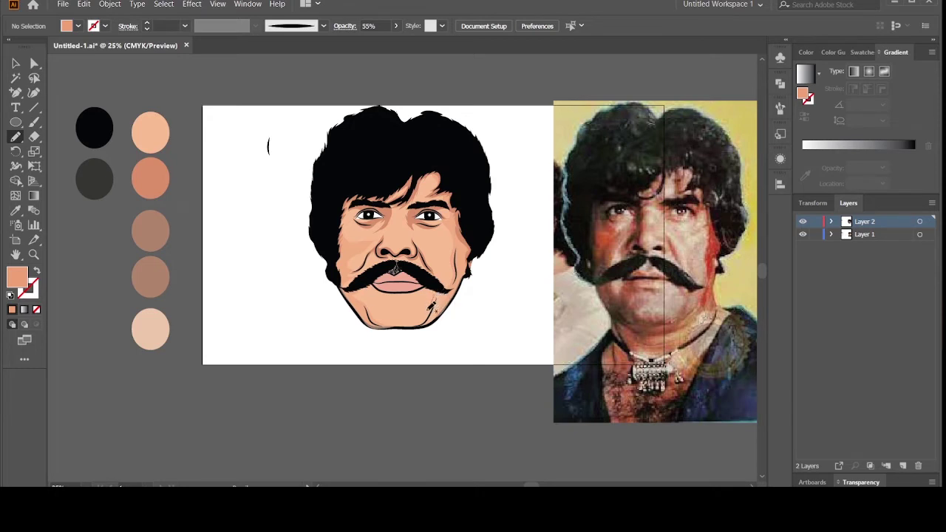
left_click_drag(425, 317, 439, 291)
key("i")
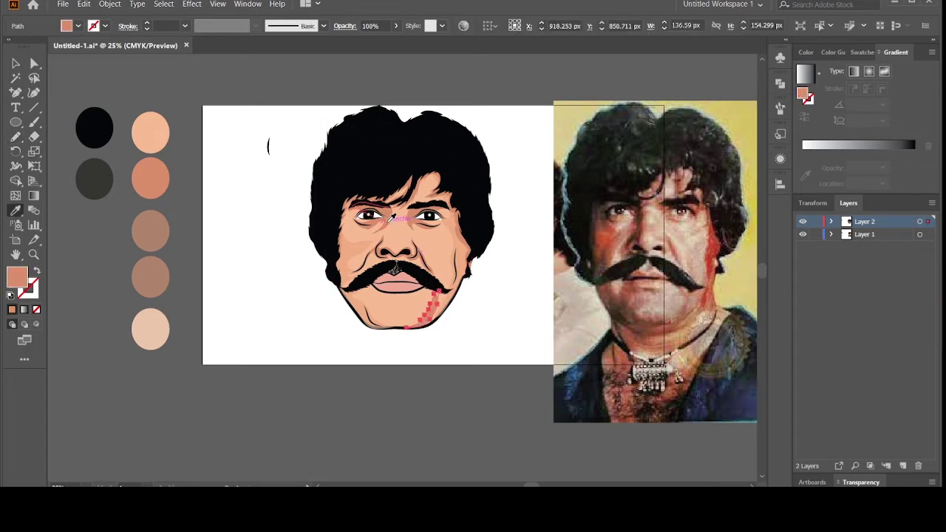
left_click(386, 222)
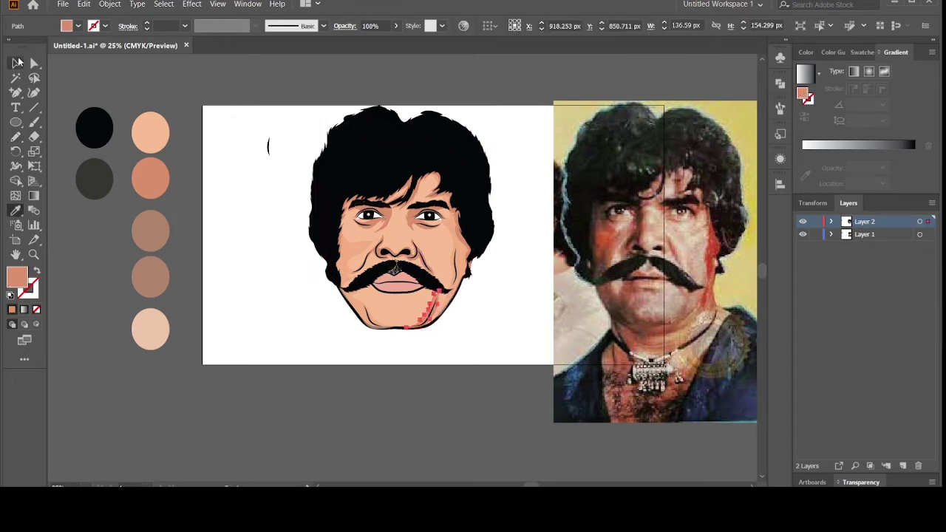
left_click(19, 62)
left_click(91, 86)
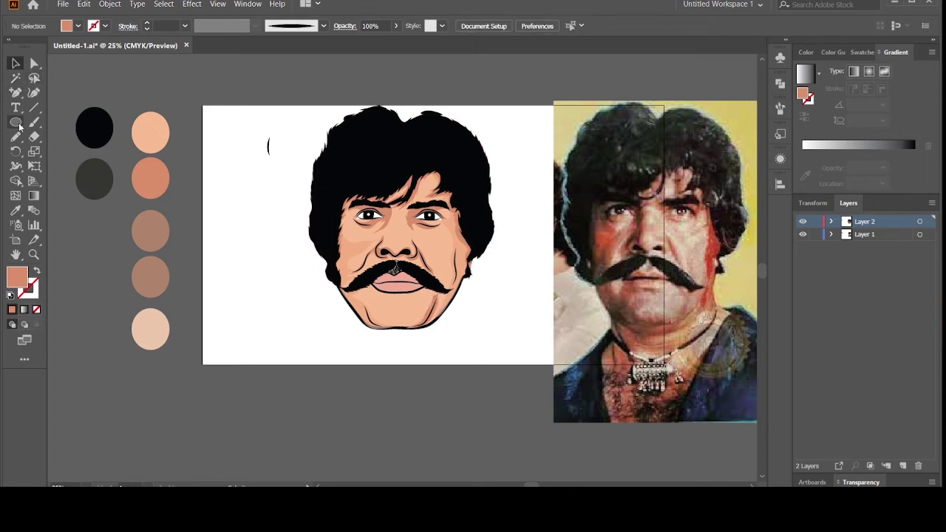
left_click(15, 137)
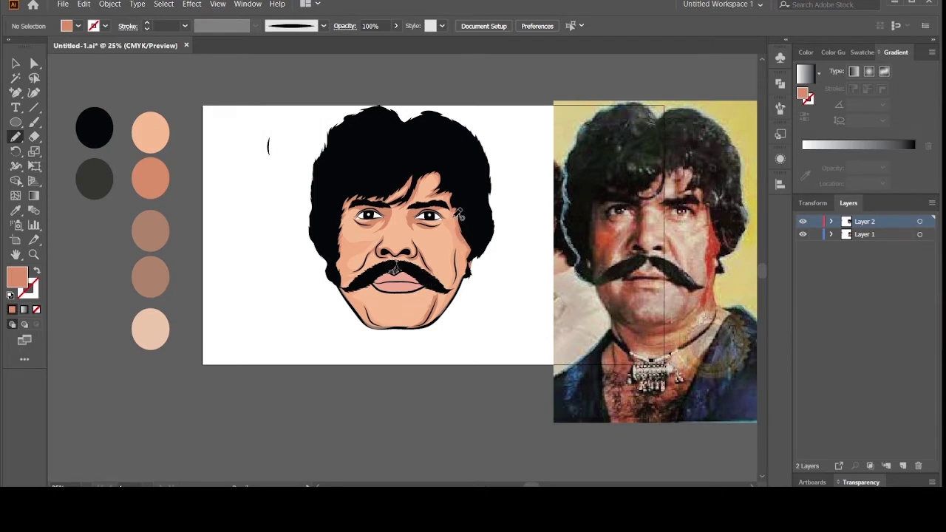
Draw several hair strands along the right hair edge by the cheek and fill them dark grey
left_click_drag(455, 217, 450, 230)
left_click_drag(487, 194, 476, 253)
left_click_drag(488, 221, 474, 243)
left_click_drag(485, 201, 475, 231)
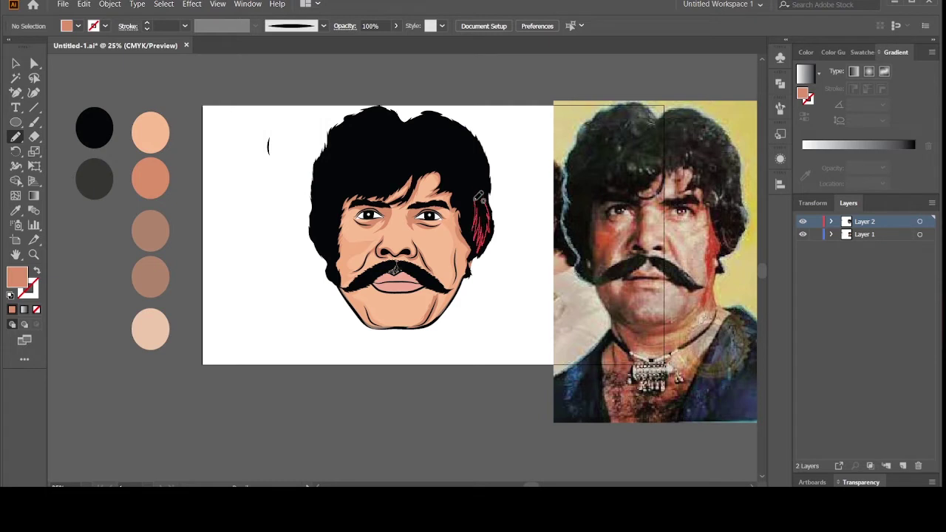
left_click_drag(482, 191, 479, 222)
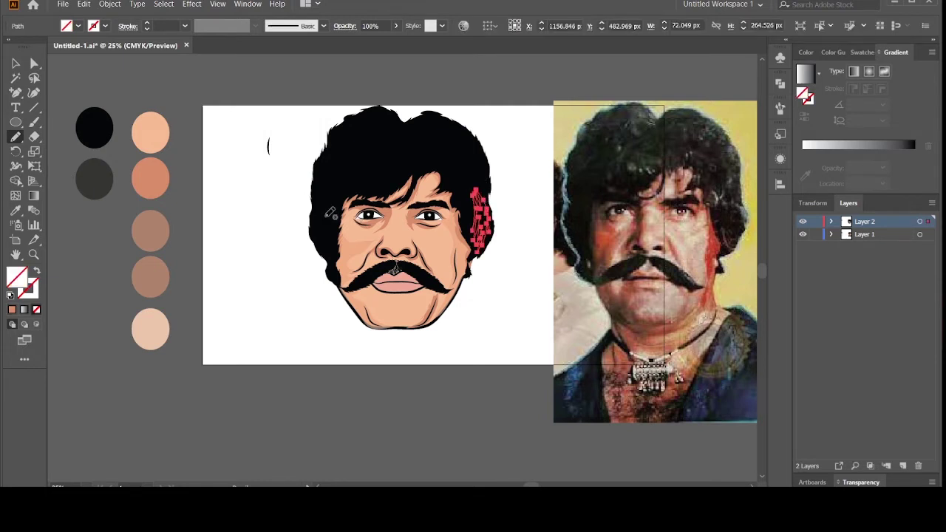
key("i")
left_click(94, 178)
left_click(15, 64)
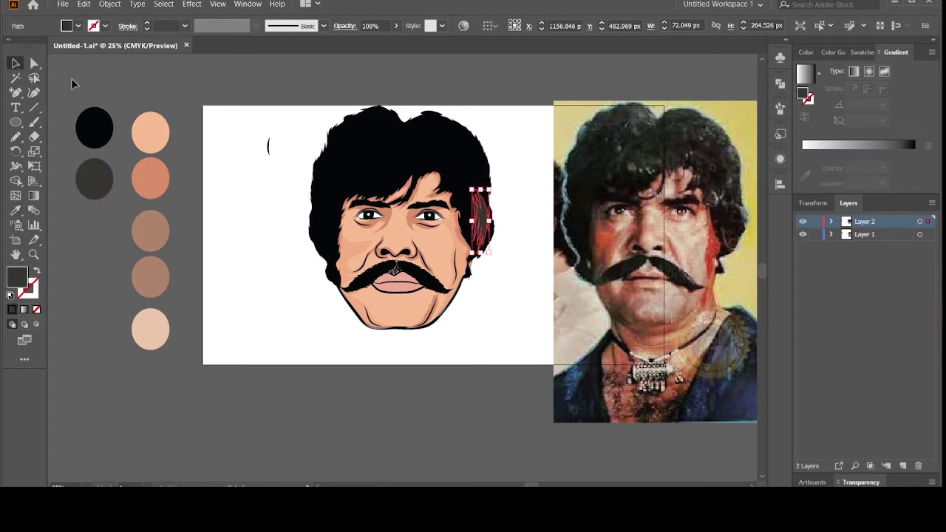
left_click(52, 108)
left_click(16, 136)
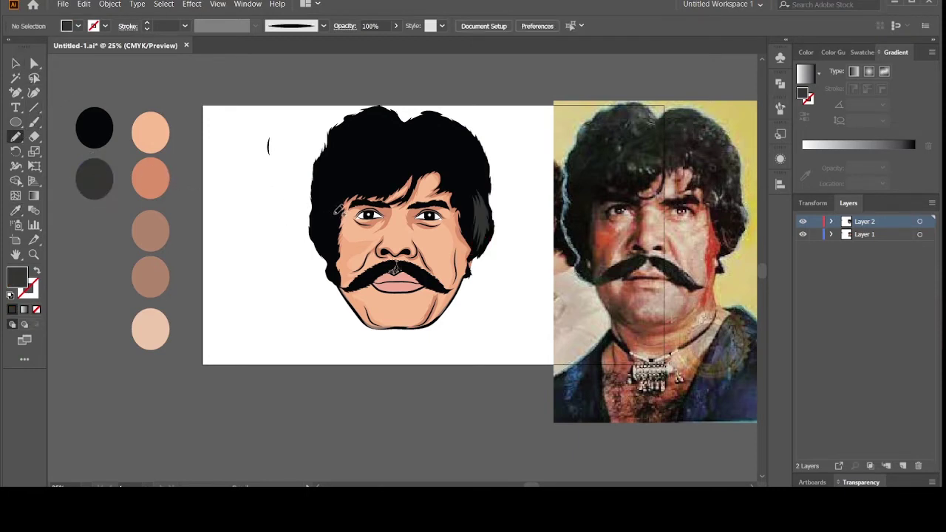
Draw a strand along the left hairline by the cheek and start strands atop the hair
mouse_move(334, 210)
left_mouse_down()
mouse_move(332, 252)
mouse_move(329, 229)
left_mouse_up()
left_click_drag(331, 216, 345, 198)
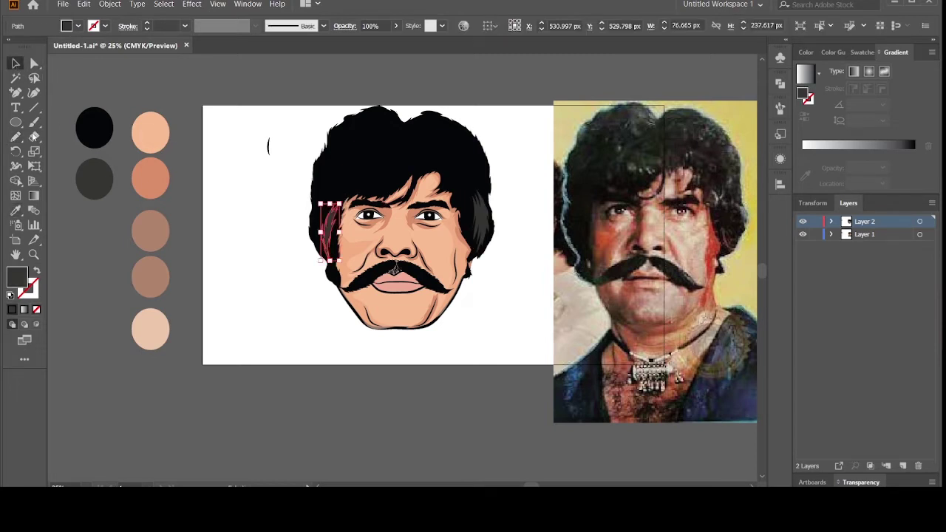
key("ctrl+shift+a")
left_click(15, 137)
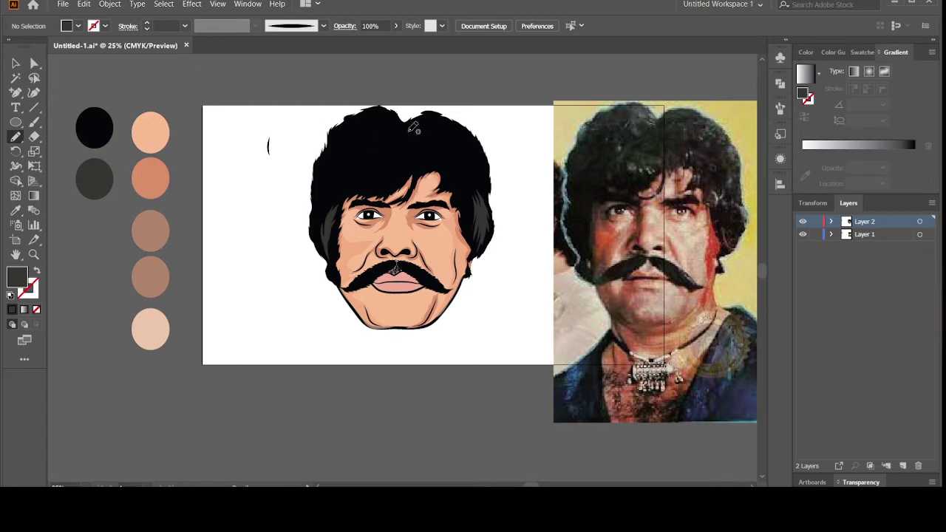
mouse_move(408, 129)
left_mouse_down()
mouse_move(432, 136)
mouse_move(448, 164)
mouse_move(425, 133)
left_mouse_up()
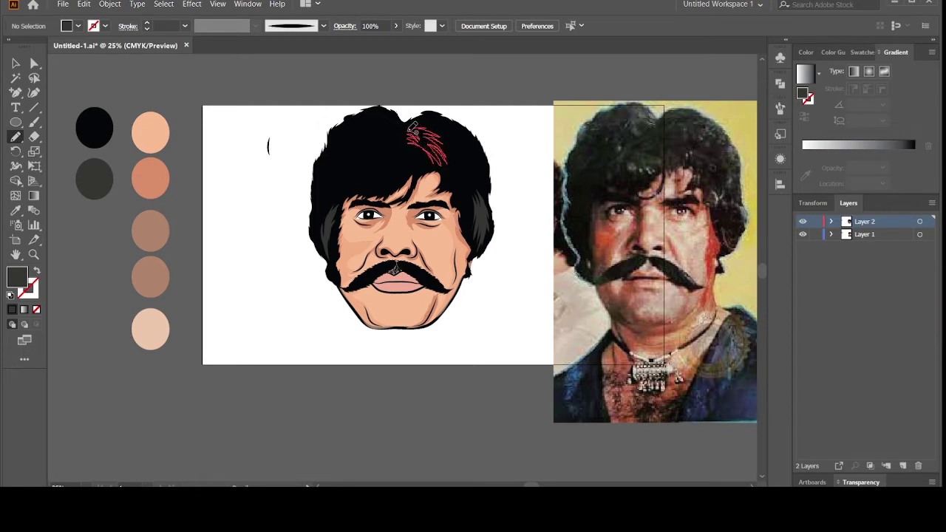
Fill the strands across the top of the hair with the dark-grey swatch
left_click(424, 136, "ctrl")
key("i")
left_click(355, 129)
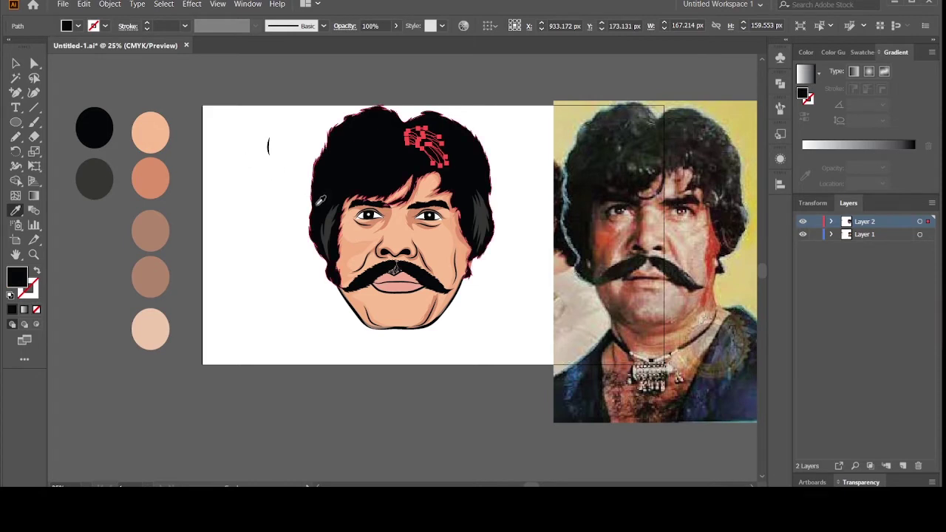
left_click(331, 218)
left_click(20, 62)
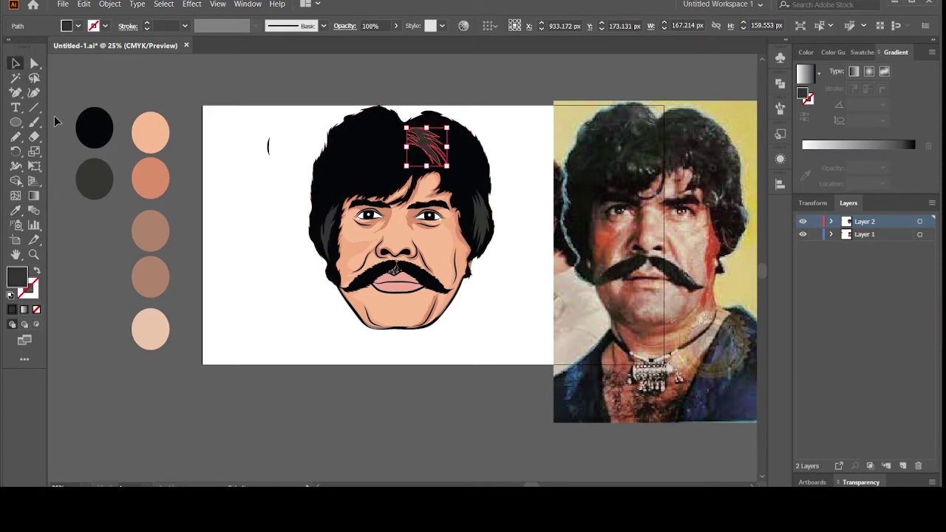
left_click(54, 115)
Draw three more strands on top of the hair and fill them dark grey
left_click(16, 139)
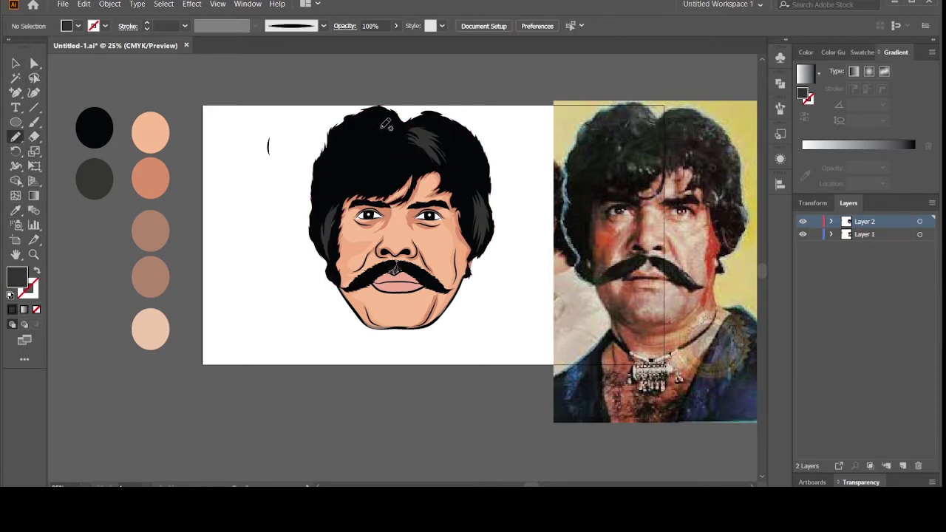
mouse_move(383, 126)
left_mouse_down()
mouse_move(354, 143)
mouse_move(346, 183)
left_mouse_up()
left_click_drag(362, 151, 350, 184)
mouse_move(381, 138)
left_mouse_down()
mouse_move(359, 164)
mouse_move(366, 152)
left_mouse_up()
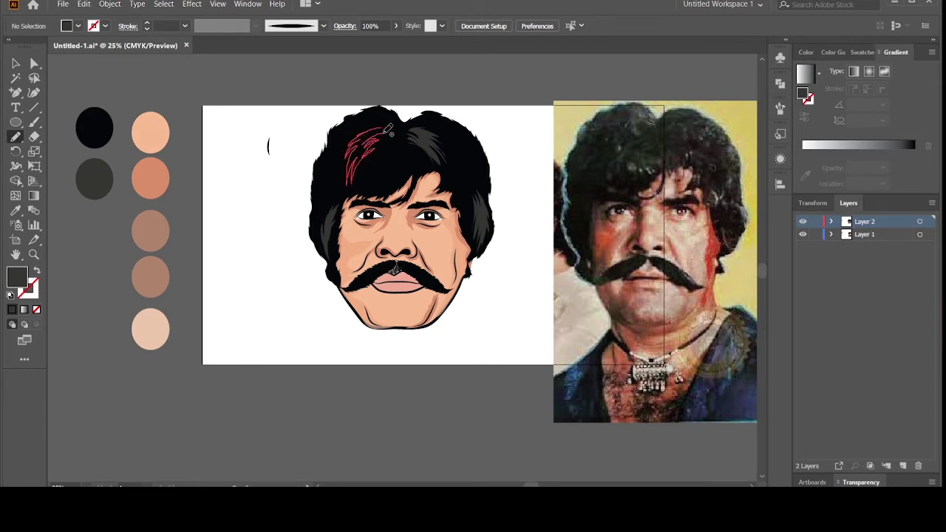
left_click(380, 126, "ctrl")
key("i")
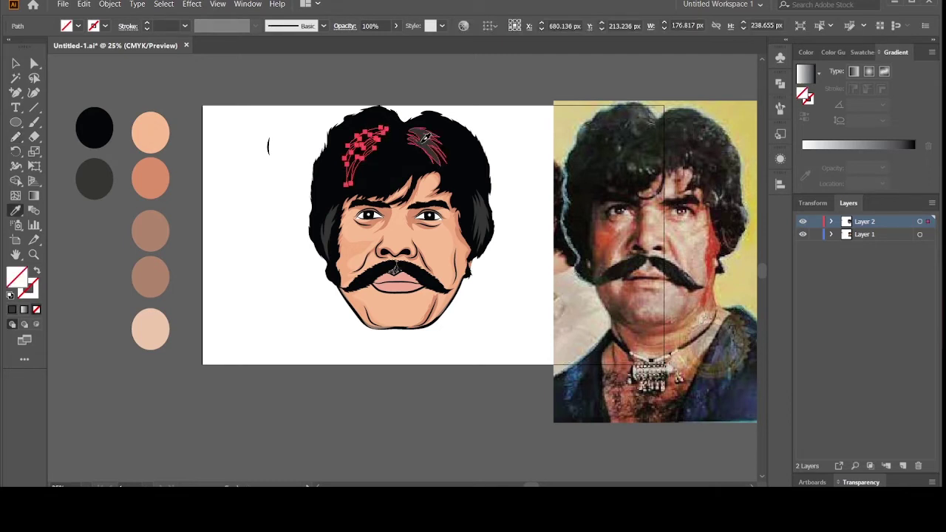
left_click(426, 139)
left_click(15, 64)
left_click(49, 127)
left_click(15, 137)
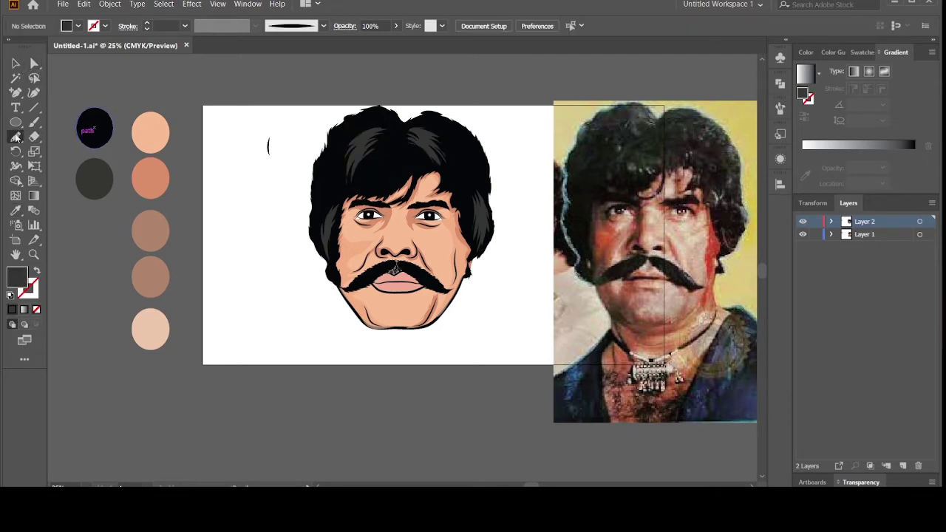
Delete unwanted scribbled strands above the left brow and on the right side of the hair
mouse_move(408, 172)
left_mouse_down()
mouse_move(371, 190)
mouse_move(415, 164)
left_mouse_up()
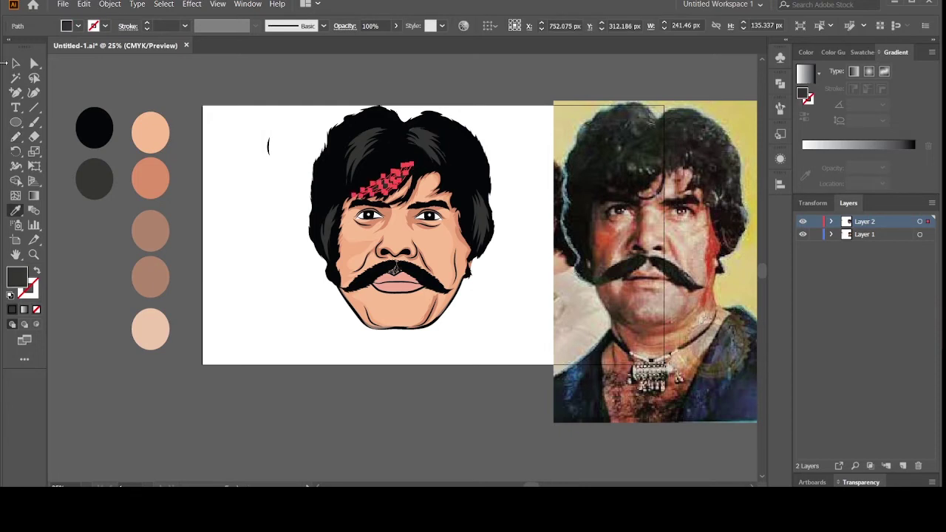
left_click(16, 62)
key("Delete")
left_click(15, 136)
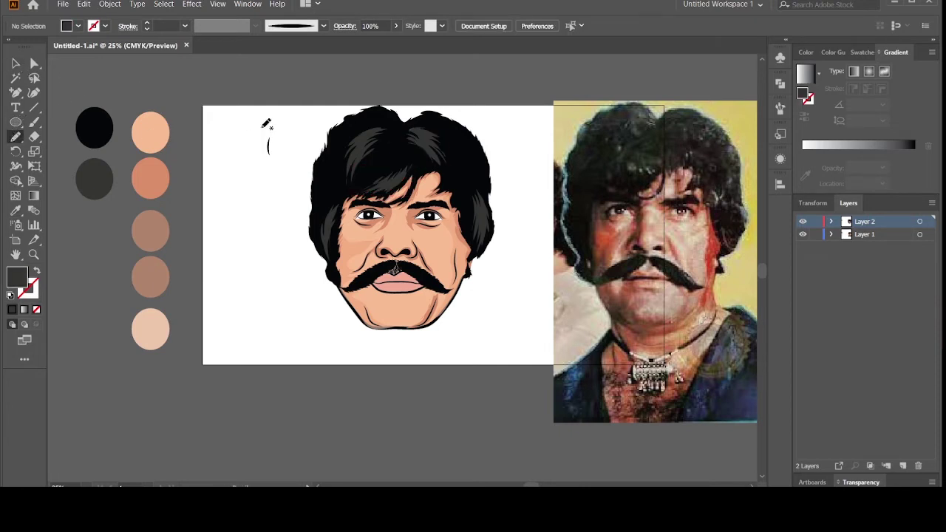
mouse_move(472, 134)
left_mouse_down()
mouse_move(488, 163)
mouse_move(484, 187)
mouse_move(463, 184)
mouse_move(460, 172)
left_mouse_up()
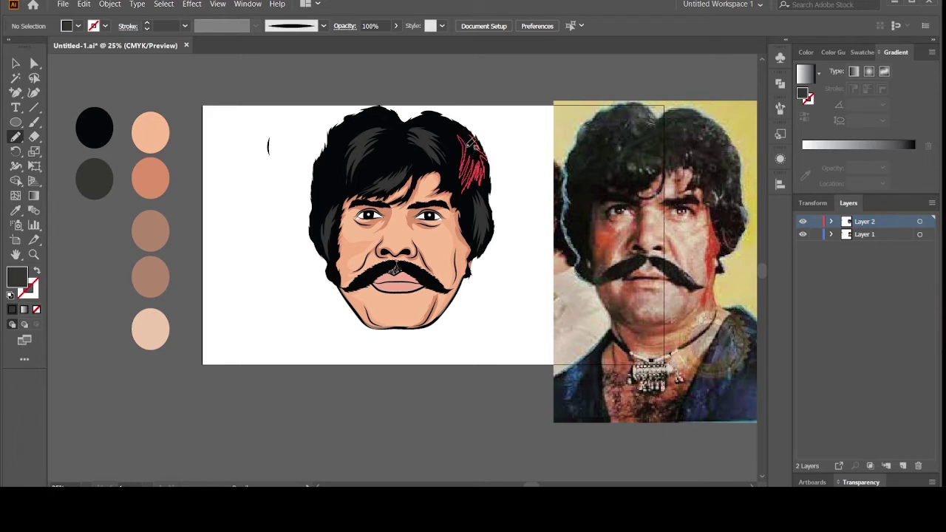
left_click_drag(473, 133, 462, 158)
key("ctrl+a")
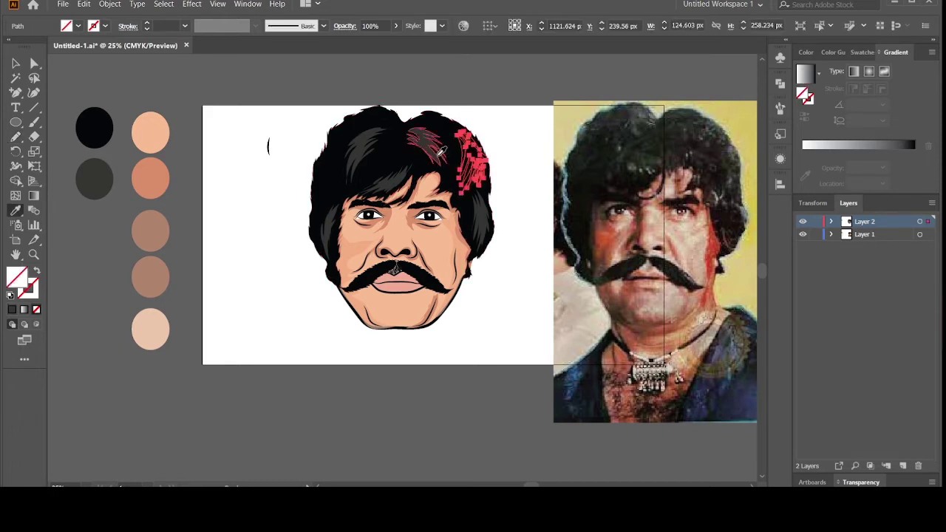
key("v")
key("Delete")
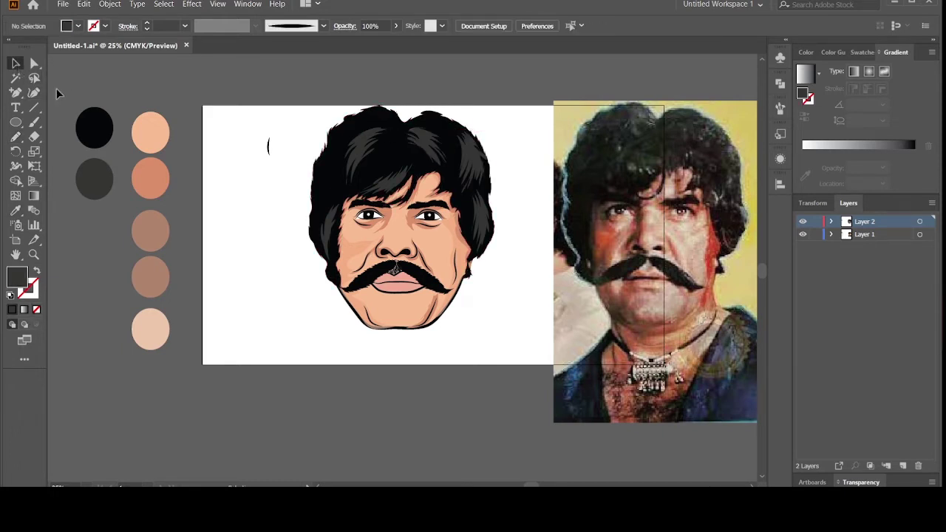
key("ctrl+minus")
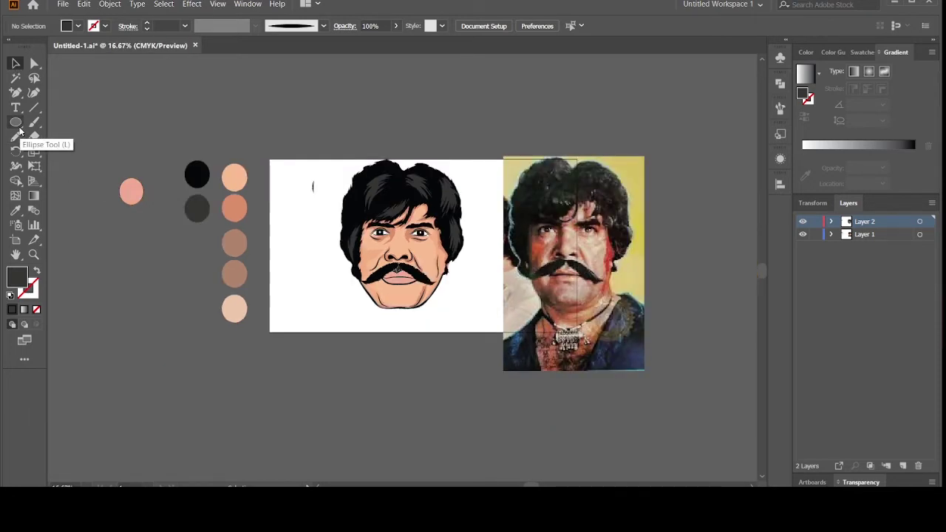
key("ctrl+plus")
Draw a strand on the left side of the hair and fill it dark grey
left_click(15, 136)
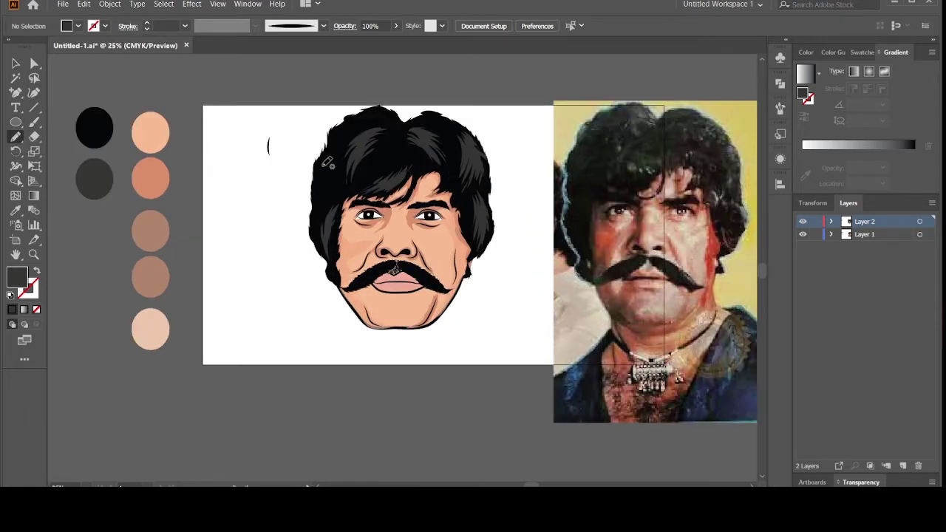
mouse_move(328, 156)
left_mouse_down()
mouse_move(323, 191)
mouse_move(335, 193)
mouse_move(334, 157)
mouse_move(353, 130)
mouse_move(328, 161)
left_mouse_up()
key("i")
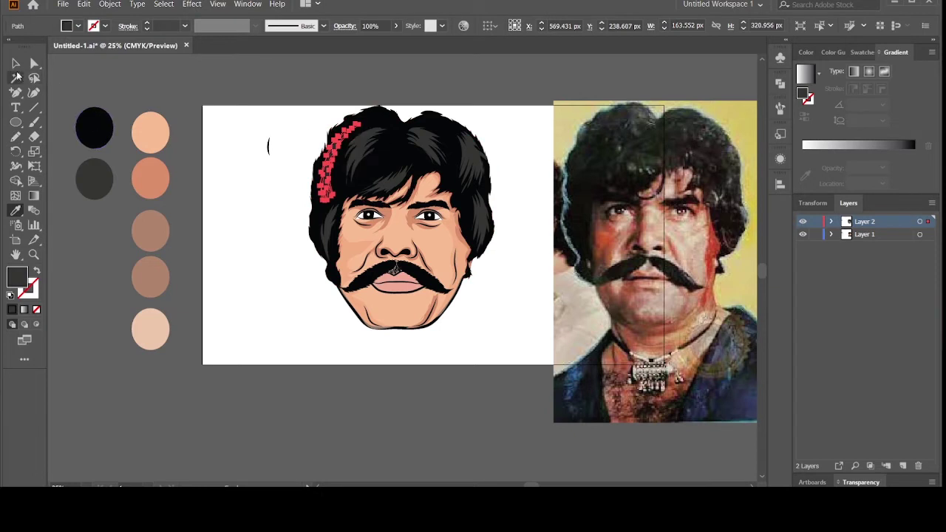
left_click(15, 64)
left_click(48, 101)
left_click(15, 137)
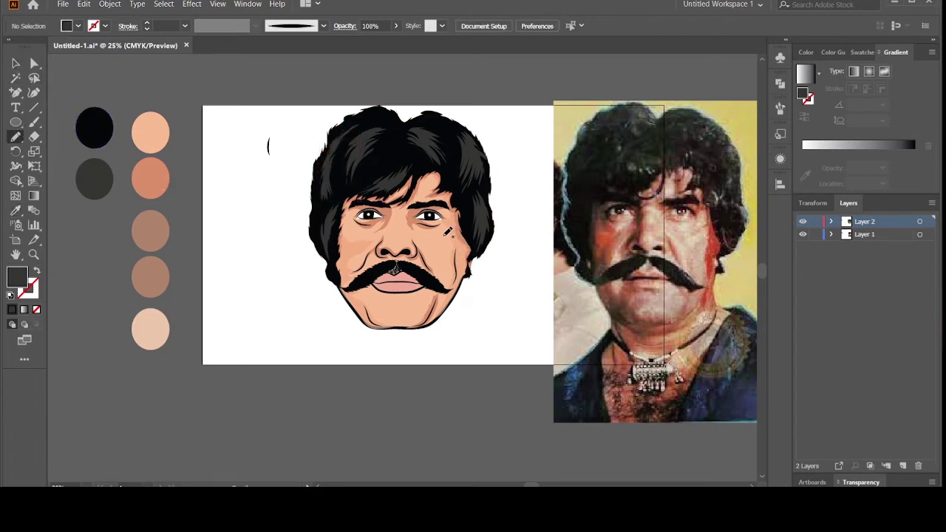
Draw a right-cheek highlight shape filled with the lightest skin swatch, then deselect it
left_click_drag(445, 246, 448, 269)
left_click_drag(447, 234, 443, 237)
key("i")
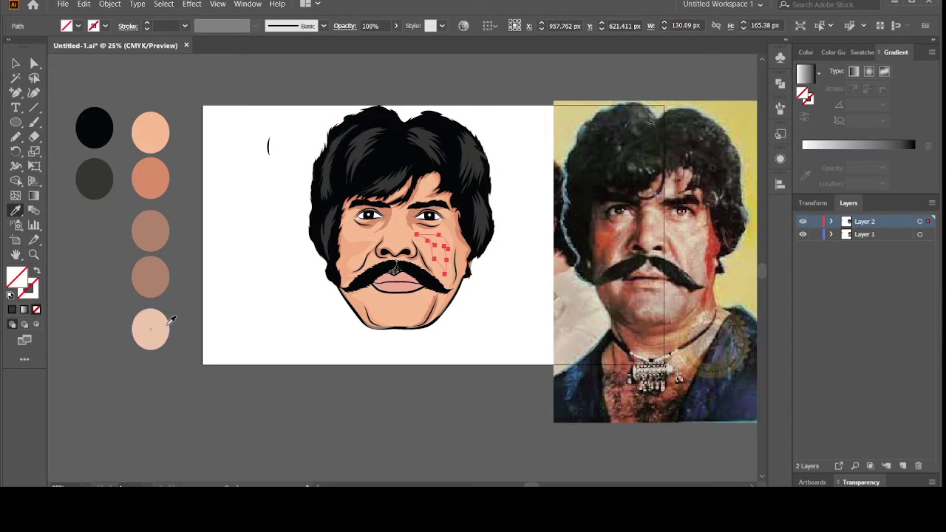
left_click(155, 323)
key("v")
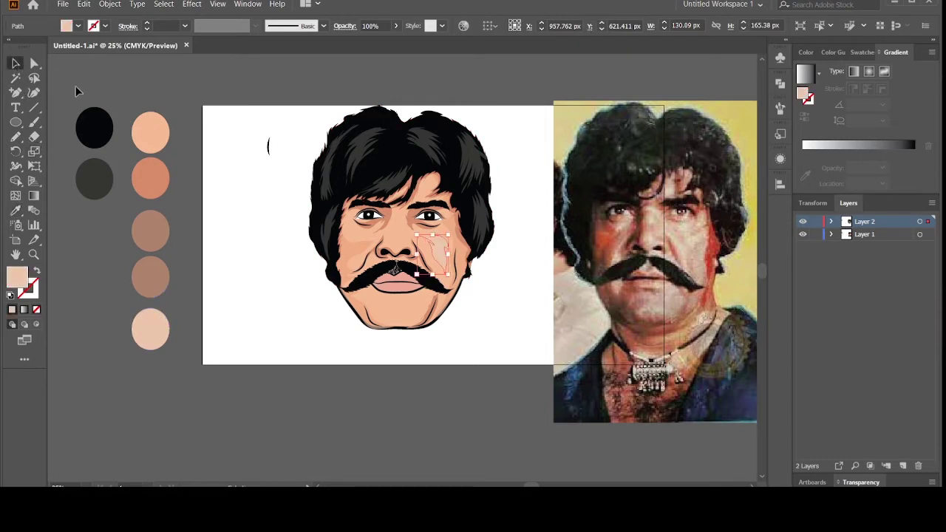
left_click(77, 92)
Draw a matching left-cheek highlight in the light skin tone and deselect it
key("n")
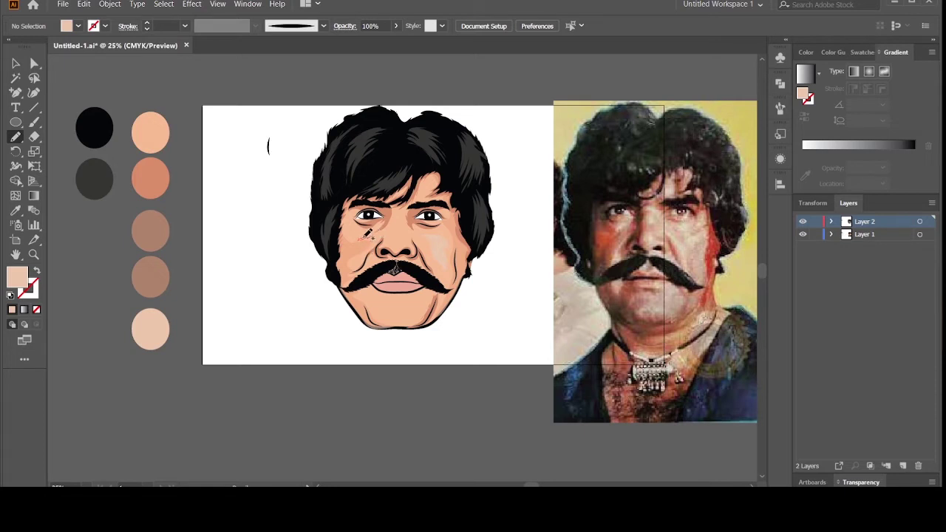
left_click_drag(365, 237, 351, 234)
left_click_drag(373, 235, 379, 230)
key("i")
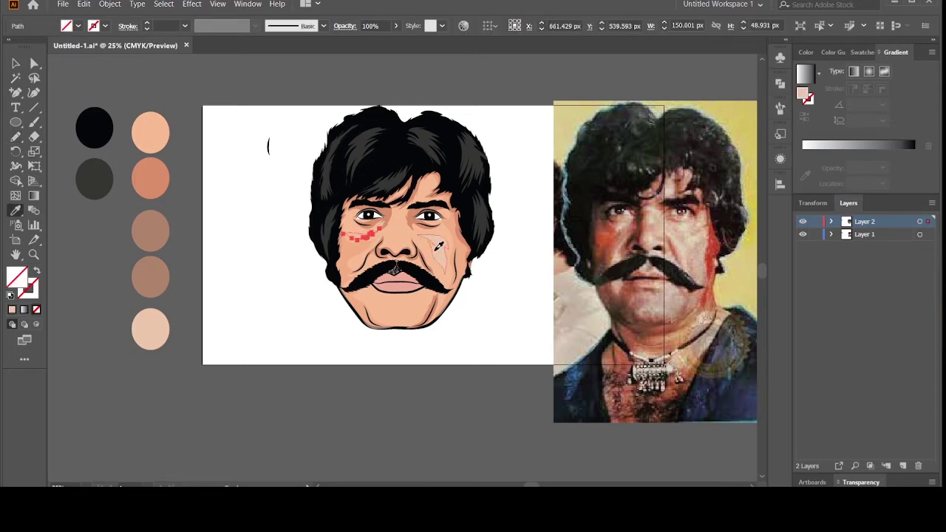
left_click(16, 64)
left_click(78, 110)
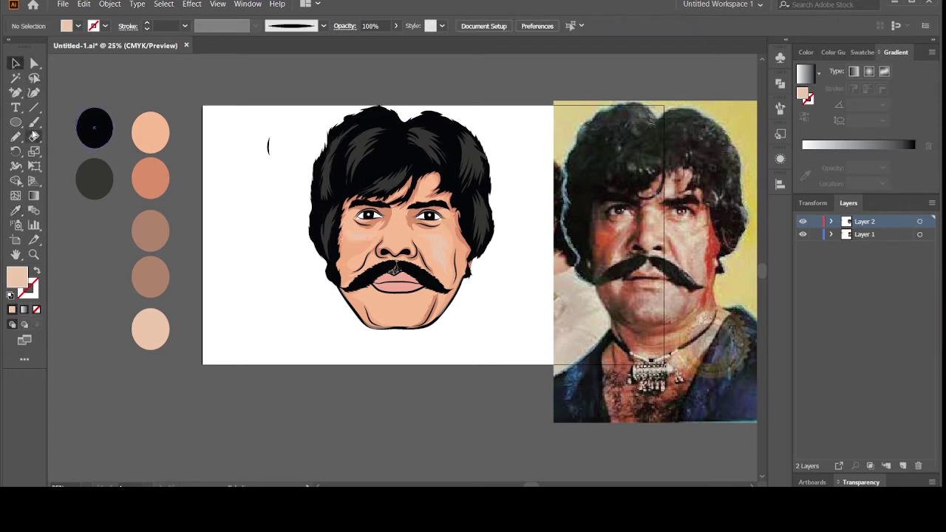
Add a light skin-tone highlight running up the nose bridge
left_click(16, 136)
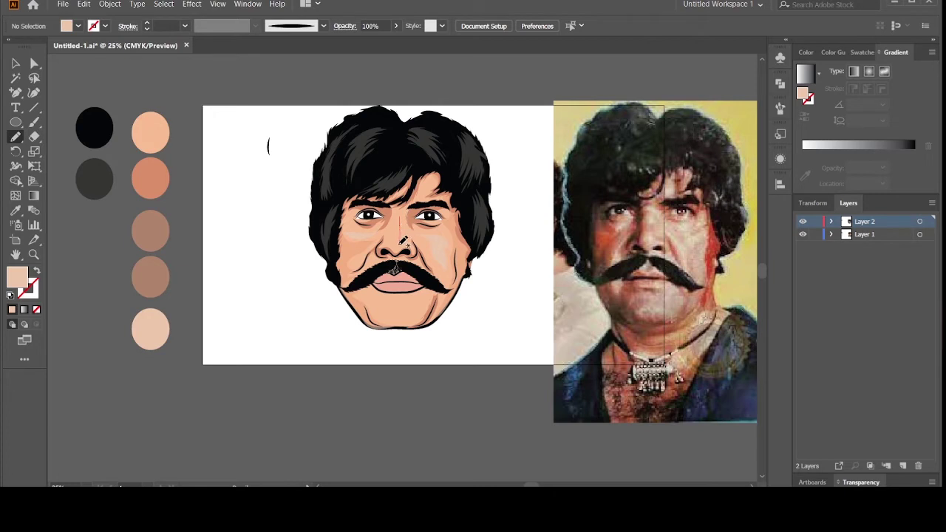
mouse_move(412, 234)
left_mouse_down()
mouse_move(407, 205)
mouse_move(399, 210)
left_mouse_up()
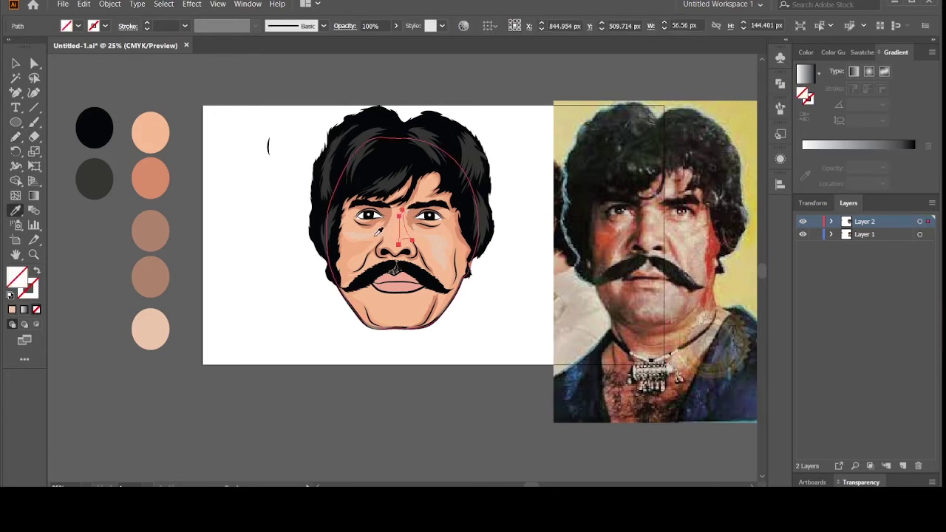
key("i")
left_click(15, 63)
key("ctrl+shift+a")
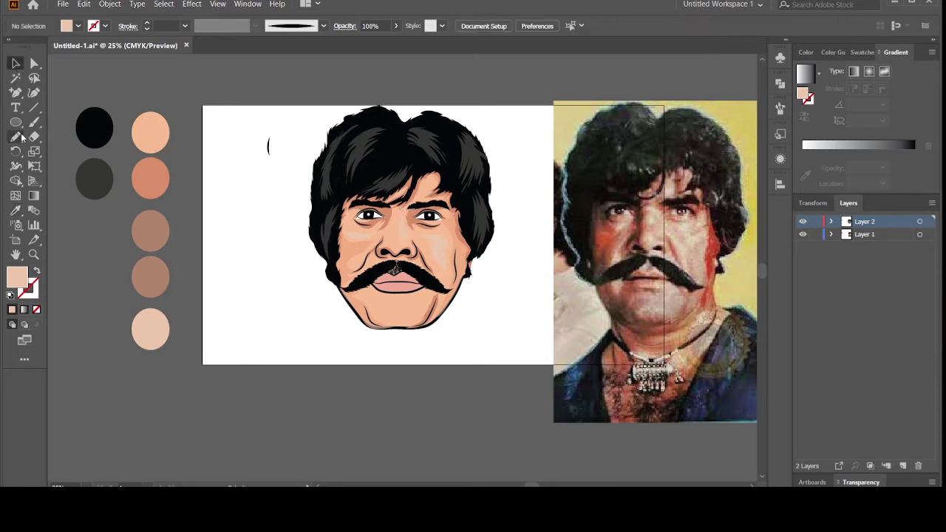
Add a light skin-tone chin highlight, then sketch highlights along the right face edge and left jawline
left_click(15, 136)
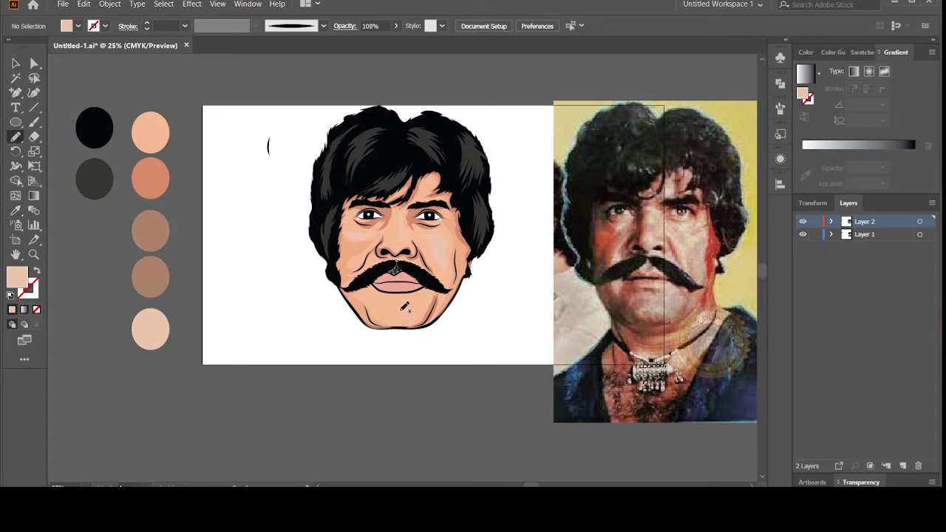
left_click_drag(415, 309, 396, 311)
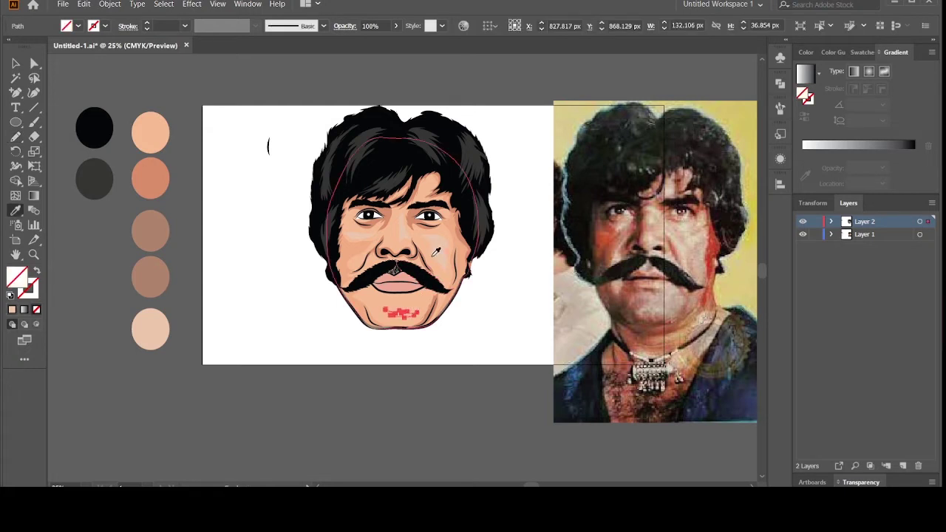
key("i")
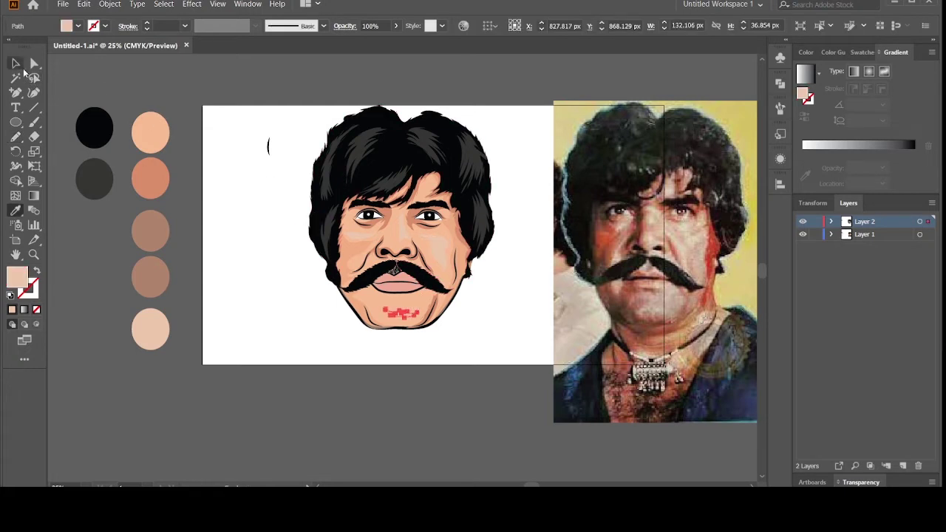
left_click(15, 63)
left_click(59, 104)
left_click(15, 136)
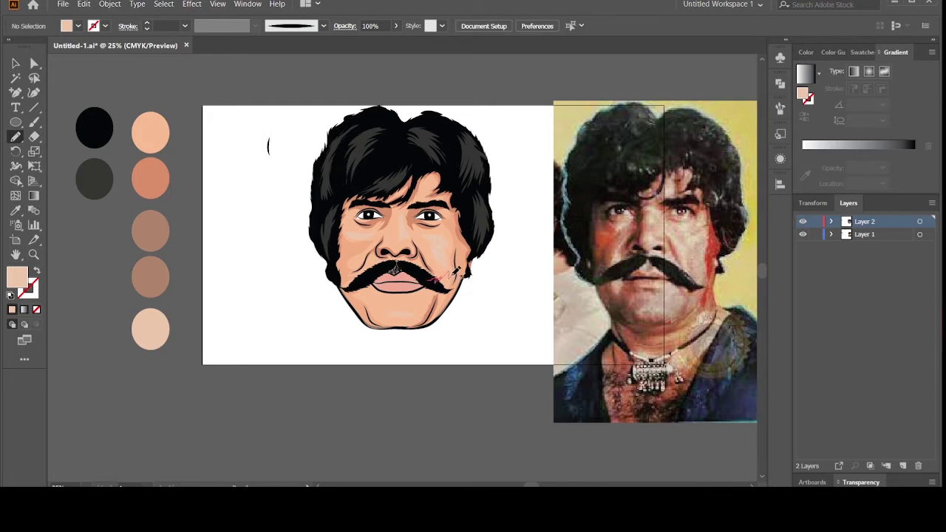
left_click_drag(458, 269, 474, 251)
mouse_move(368, 323)
left_mouse_down()
mouse_move(343, 288)
mouse_move(337, 250)
left_mouse_up()
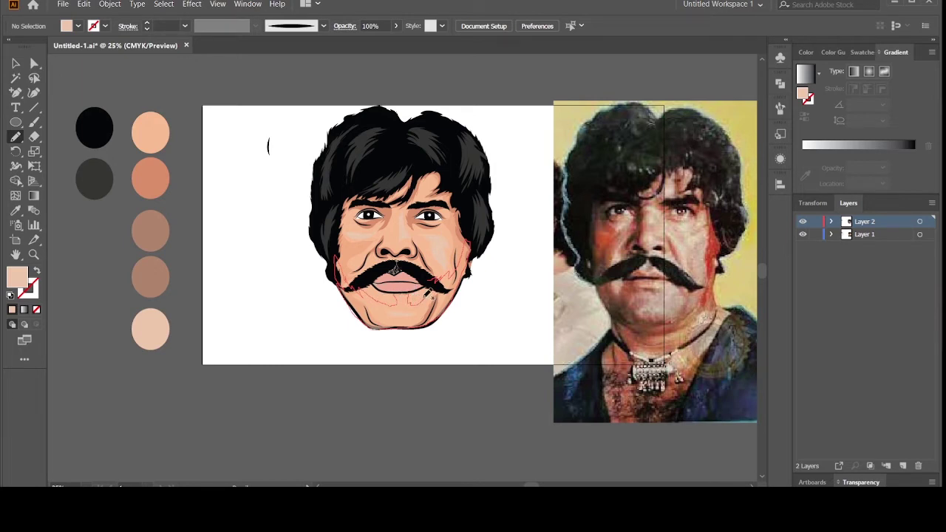
Close the jaw stubble shape, fill it black and set its opacity to 21%
left_click_drag(428, 295, 437, 279)
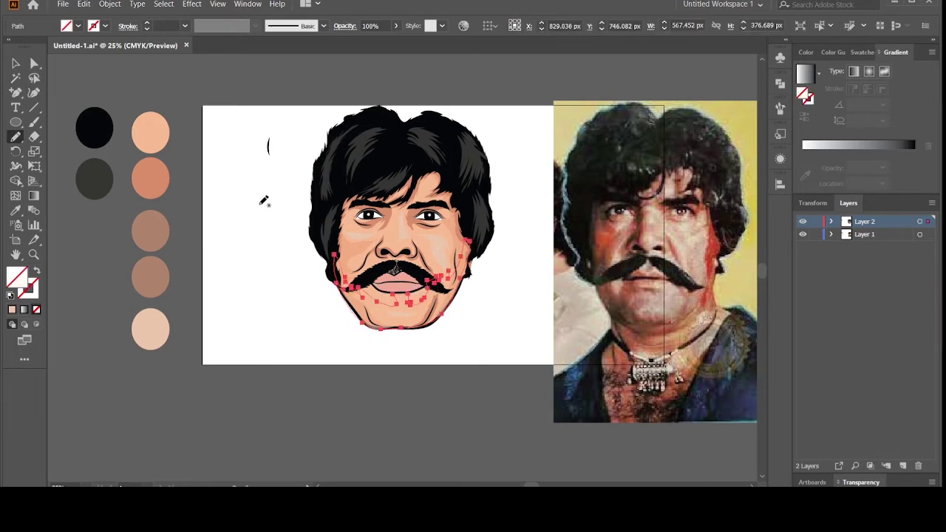
key("i")
left_click(377, 155)
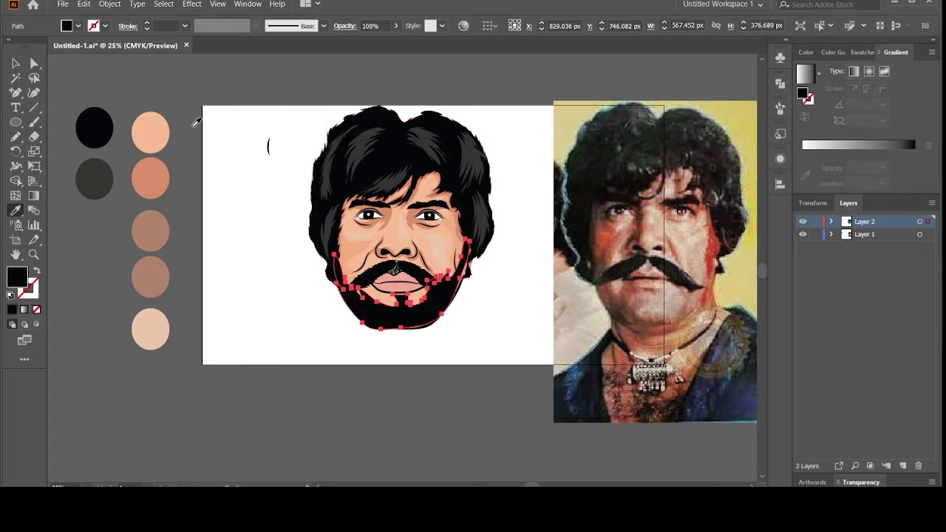
left_click(397, 27)
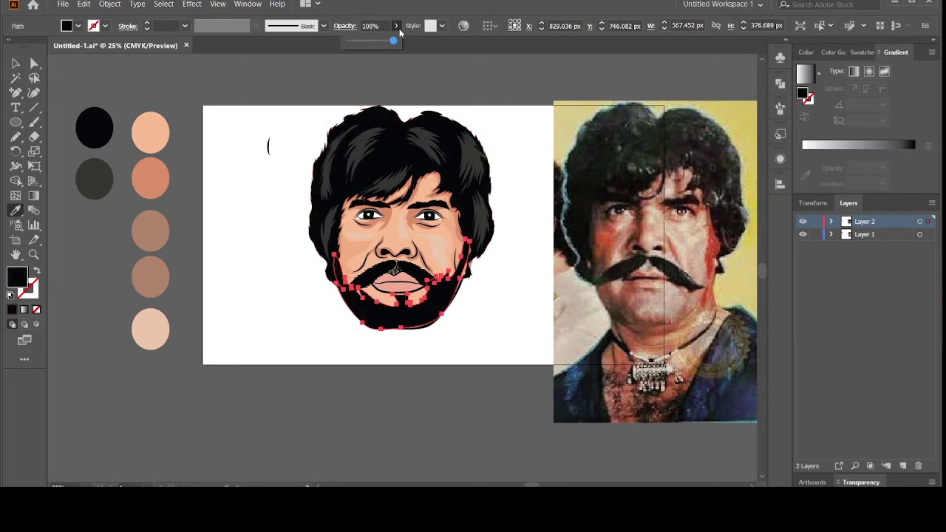
left_click_drag(378, 42, 360, 44)
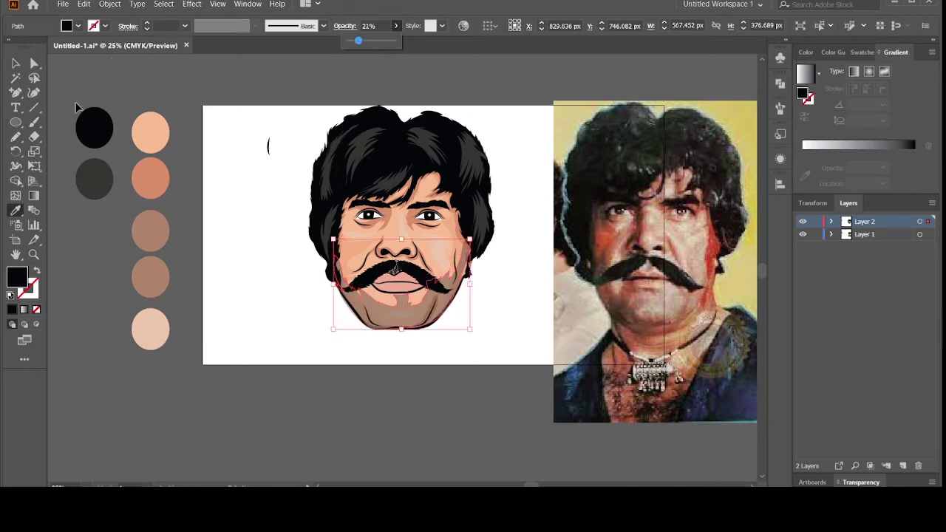
left_click(16, 138)
Redraw the stubble edge along the left jaw, chin, right jawline and right cheek
key("ctrl+plus")
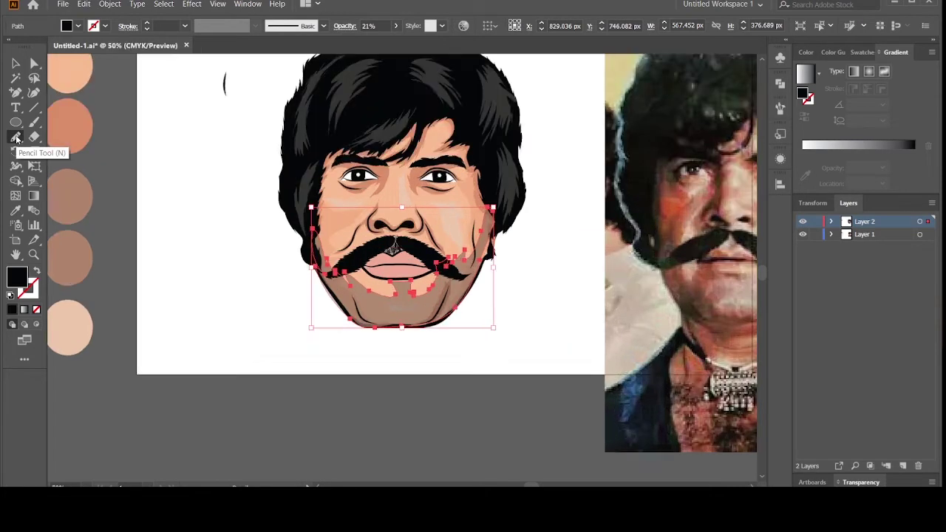
left_click(16, 138)
key("ctrl+plus")
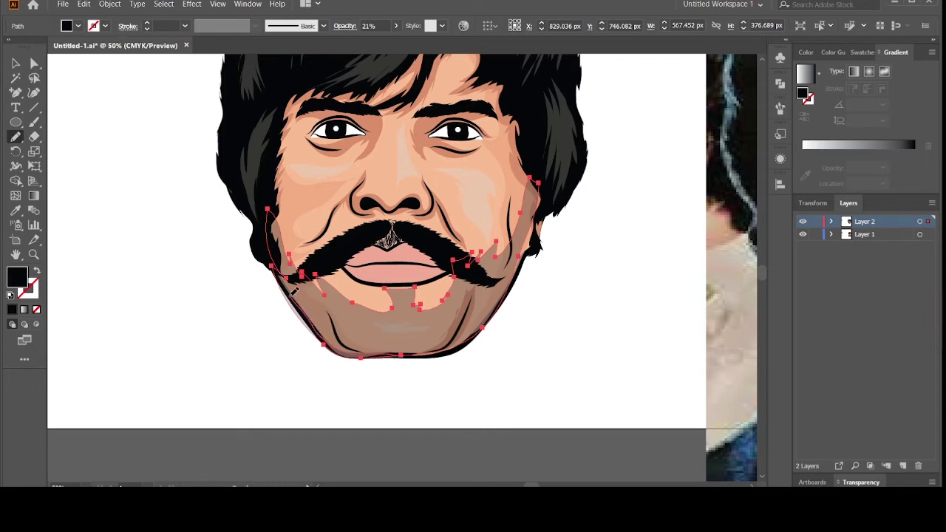
mouse_move(291, 296)
left_mouse_down()
mouse_move(273, 269)
mouse_move(365, 346)
left_mouse_up()
left_click_drag(274, 263, 273, 263)
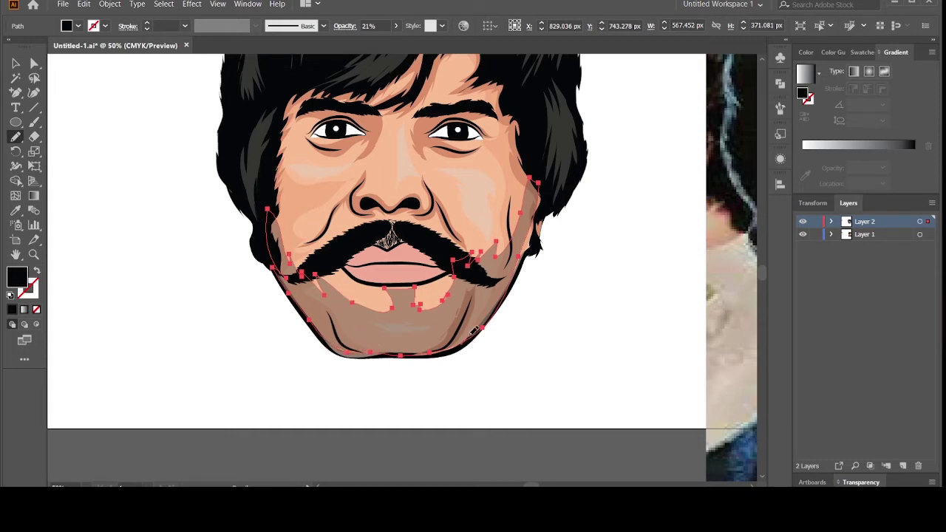
left_click_drag(500, 300, 507, 288)
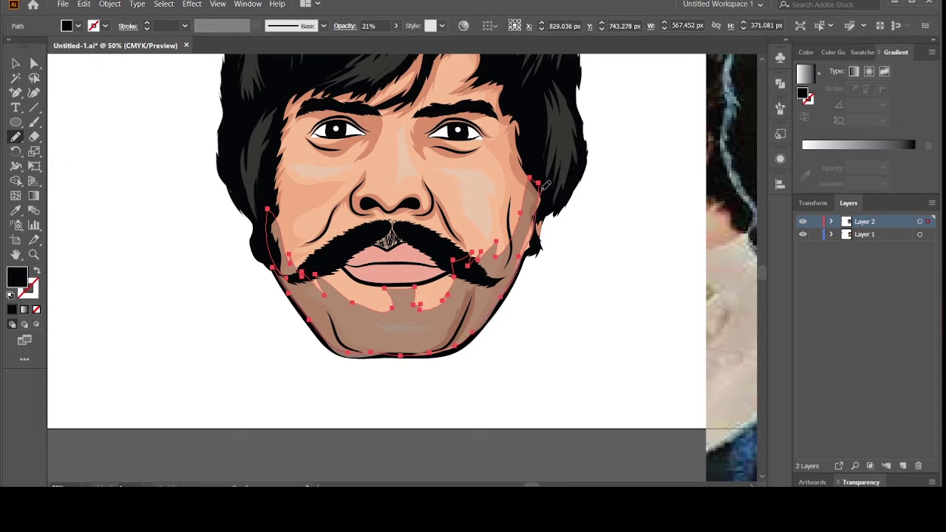
left_click_drag(540, 181, 540, 180)
Redraw the stubble edge under the lower lip and on the chin, leaving bare skin below the mouth
key("ctrl+minus")
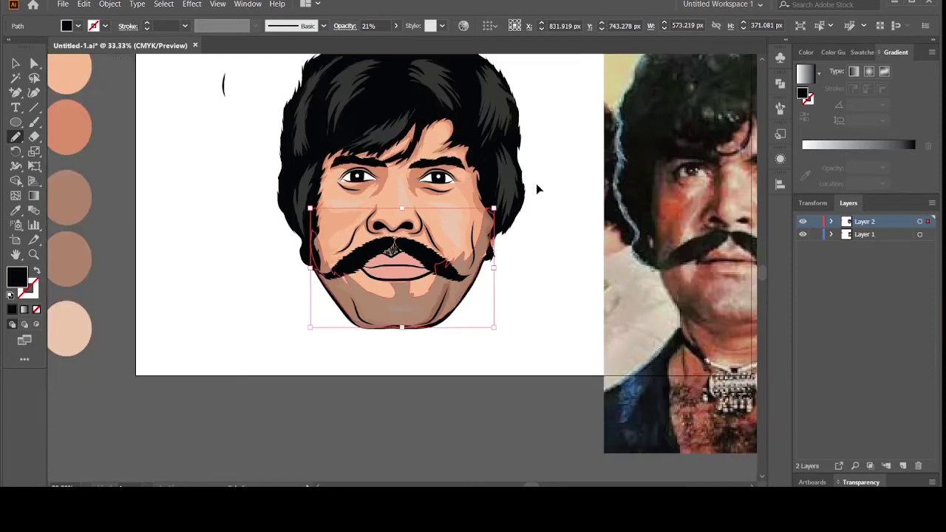
key("ctrl+minus")
key("ctrl+minus")
key("ctrl+plus")
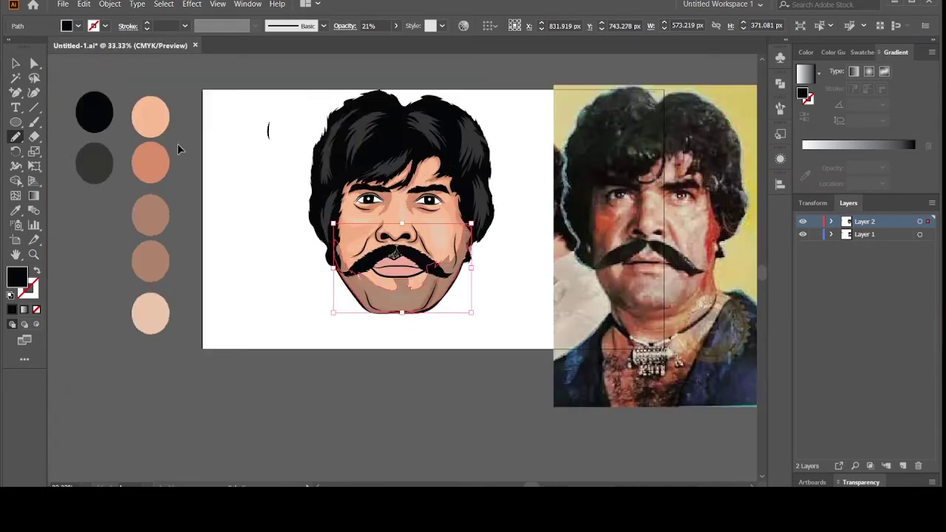
key("ctrl+plus")
key("ctrl+plus")
key("ctrl+plus")
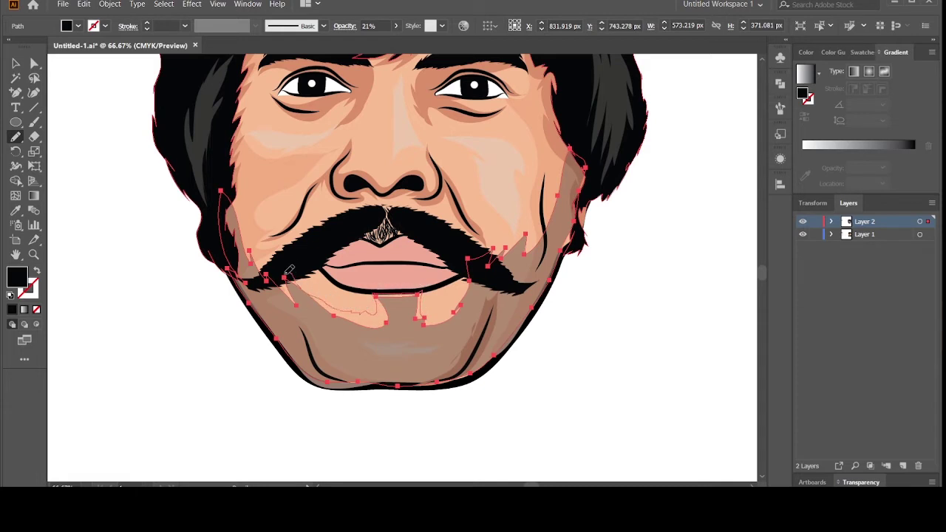
left_click_drag(289, 274, 288, 276)
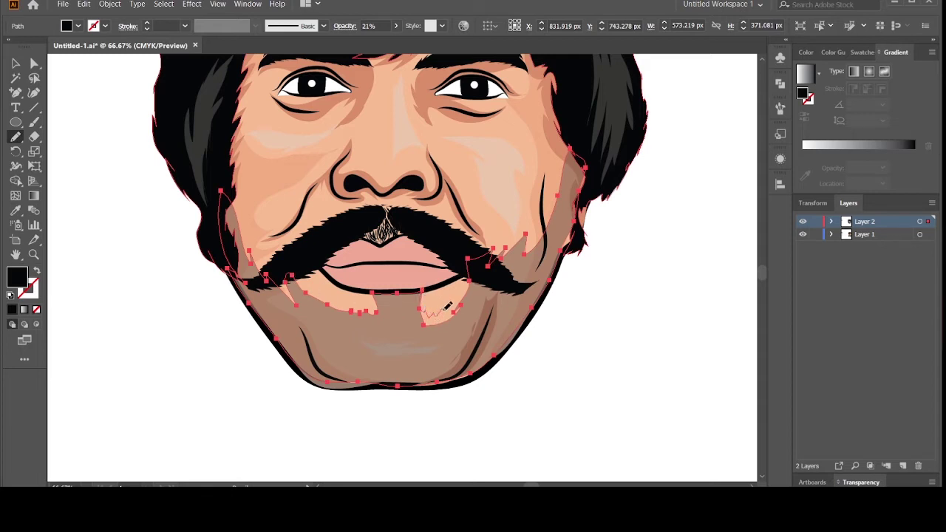
left_click_drag(472, 276, 468, 280)
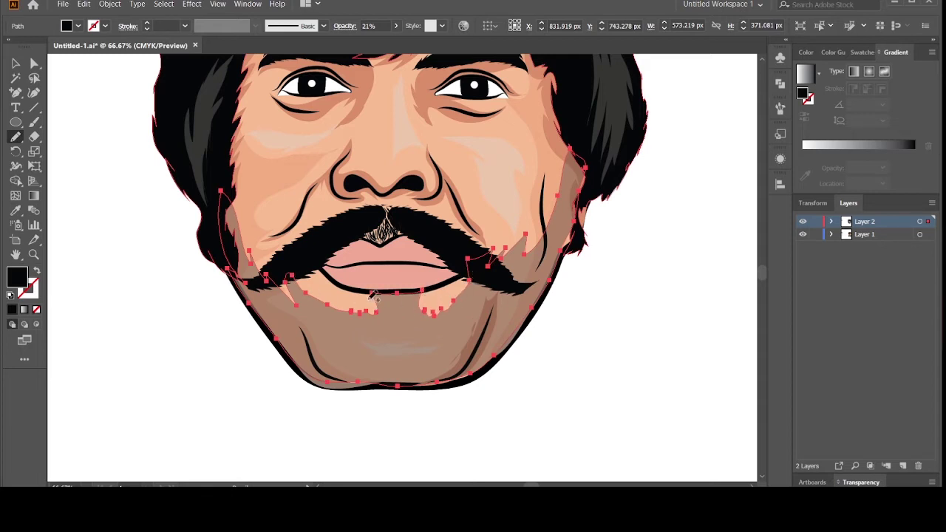
key("ctrl+minus")
key("ctrl+minus")
key("ctrl+minus")
key("ctrl+minus")
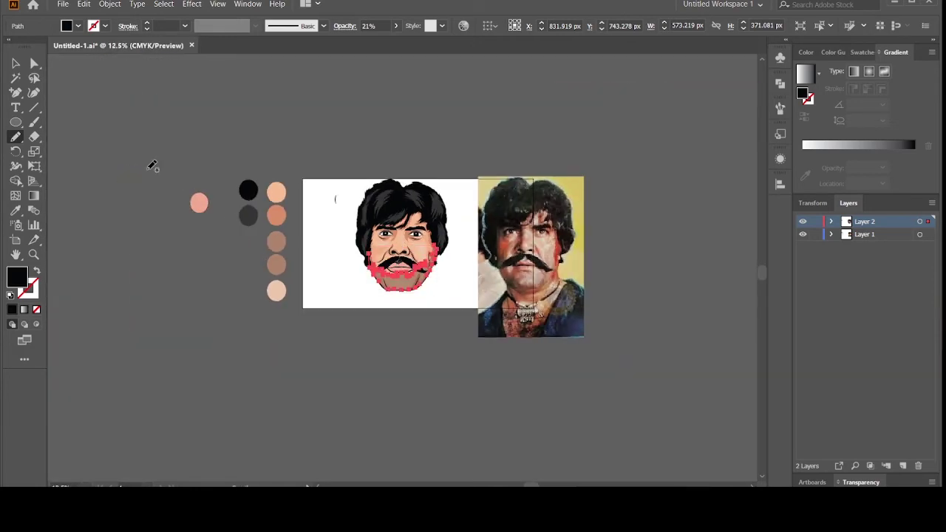
key("ctrl+minus")
Deselect the stubble shape and save the portrait document with File > Save
left_click(16, 63)
left_click(66, 95)
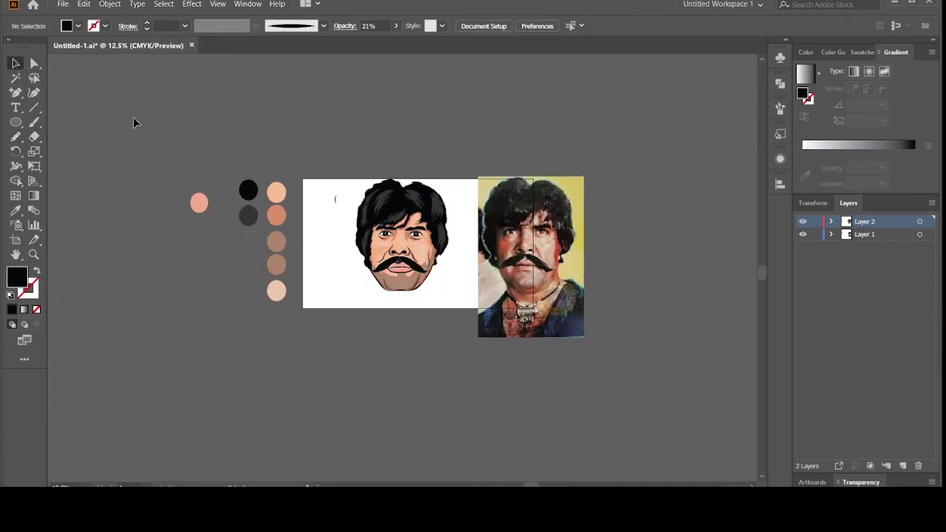
left_click(62, 4)
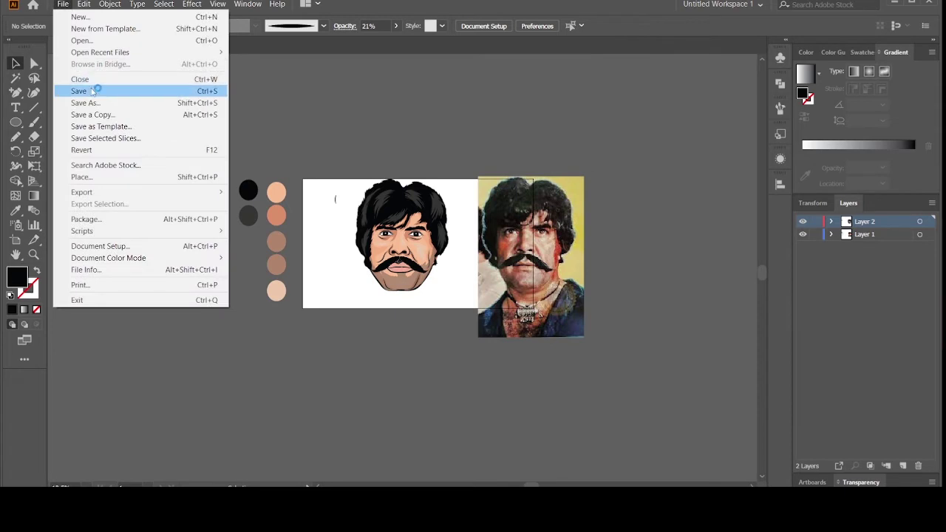
left_click(92, 91)
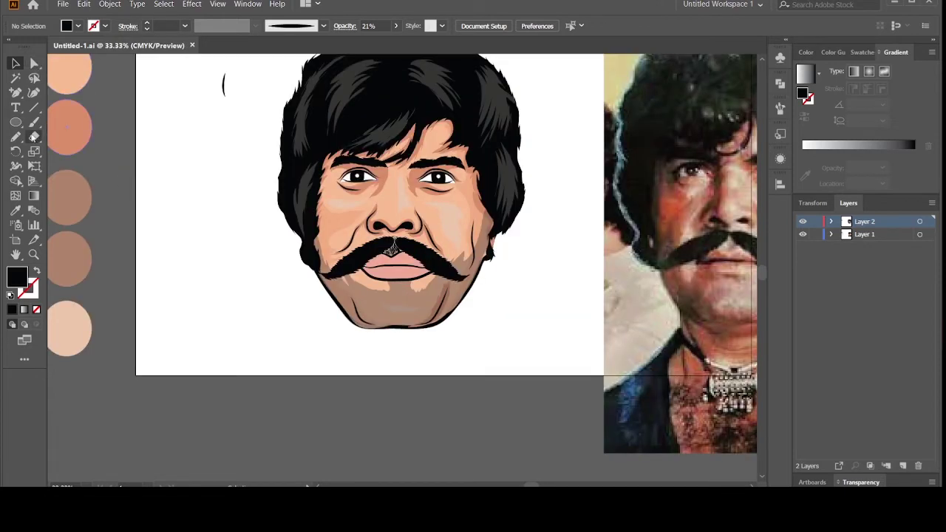
Draw a strand at the mustache's right tip and fill it with the dark hair grey
left_click(15, 137)
left_click_drag(458, 261, 442, 268)
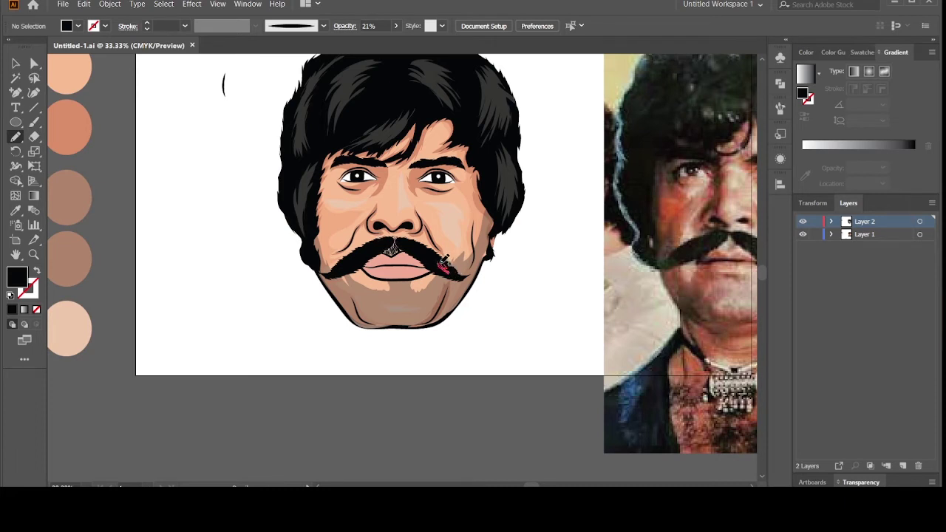
left_click_drag(444, 263, 452, 268)
key("i")
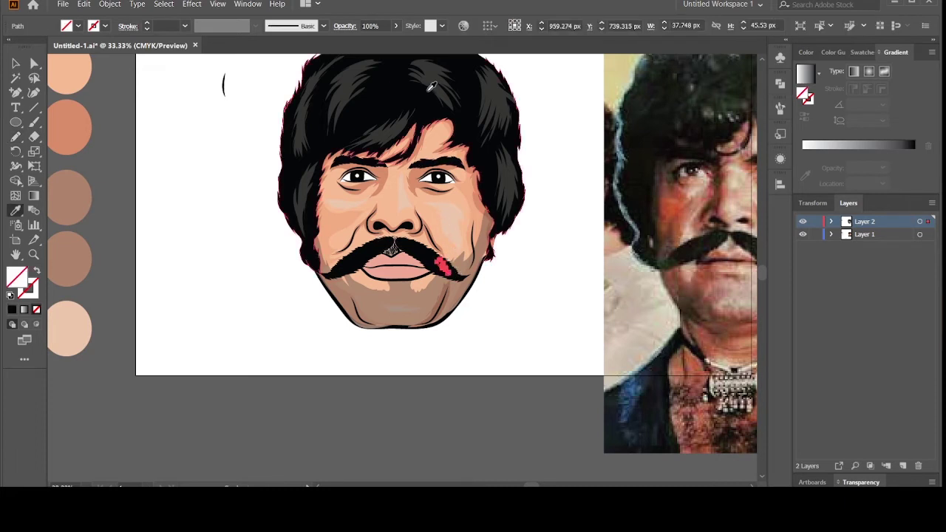
left_click(430, 87)
left_click(12, 64)
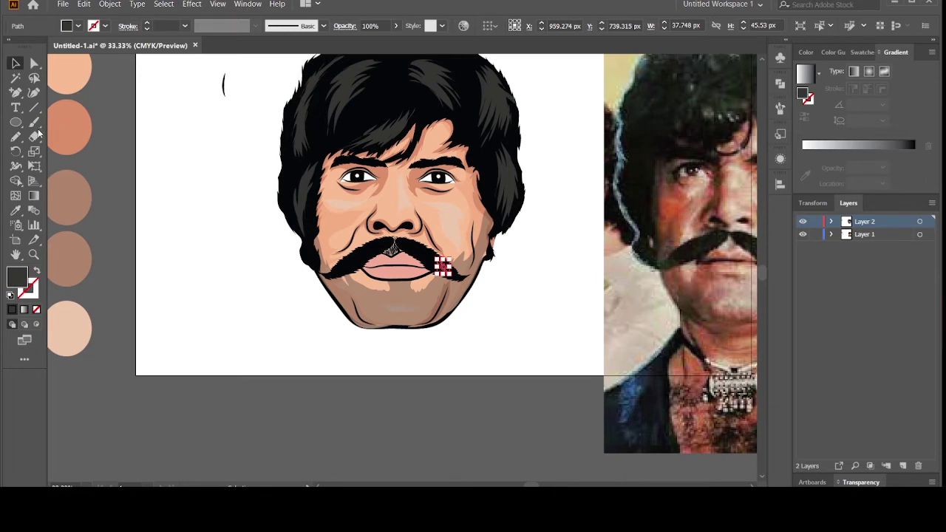
key("ctrl+shift+a")
Add a matching dark-grey strand on the mustache's left side
left_click(16, 137)
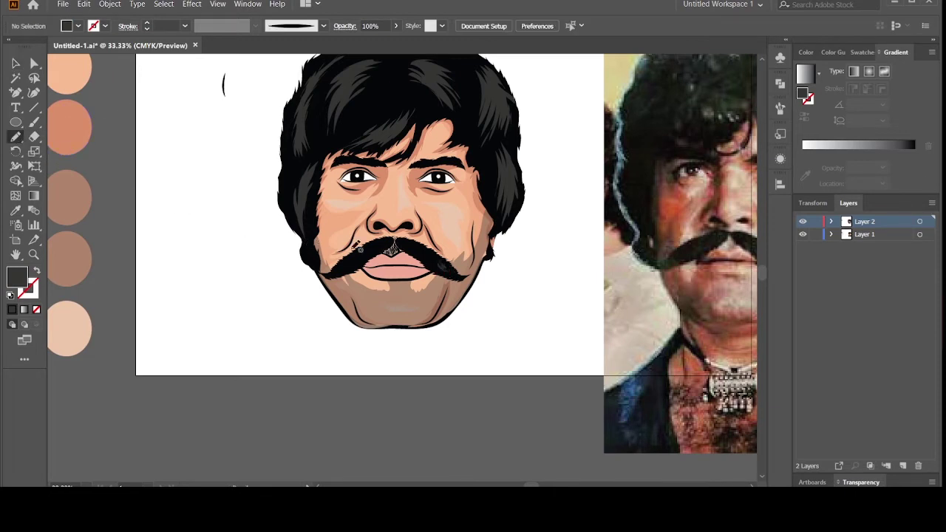
mouse_move(357, 247)
left_mouse_down()
mouse_move(355, 263)
mouse_move(367, 249)
mouse_move(359, 248)
left_mouse_up()
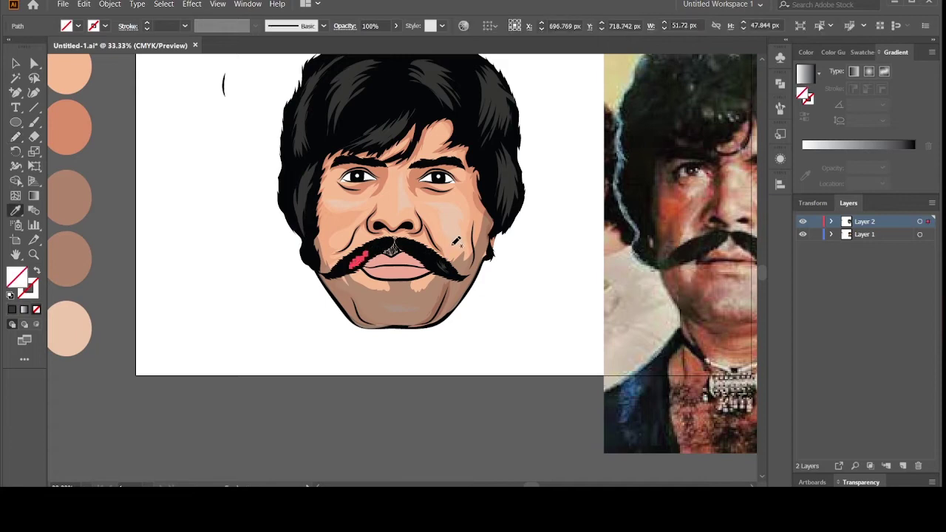
key("i")
left_click(16, 64)
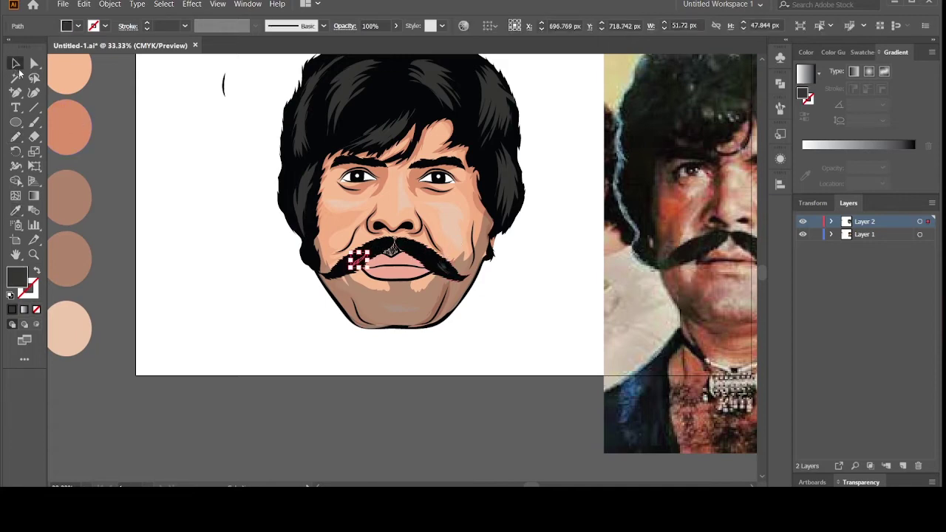
left_click(151, 134)
key("ctrl+plus")
key("ctrl+plus")
key("ctrl+plus")
key("ctrl+plus")
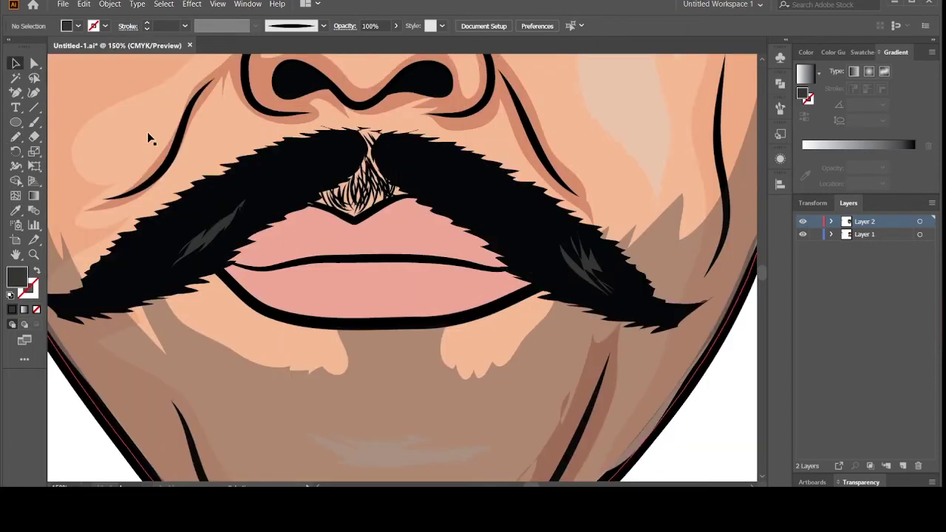
Draw a small shape at the left eye's outer corner and fill it black from the eyebrow
scroll(164, 148, "up", 5)
key("n")
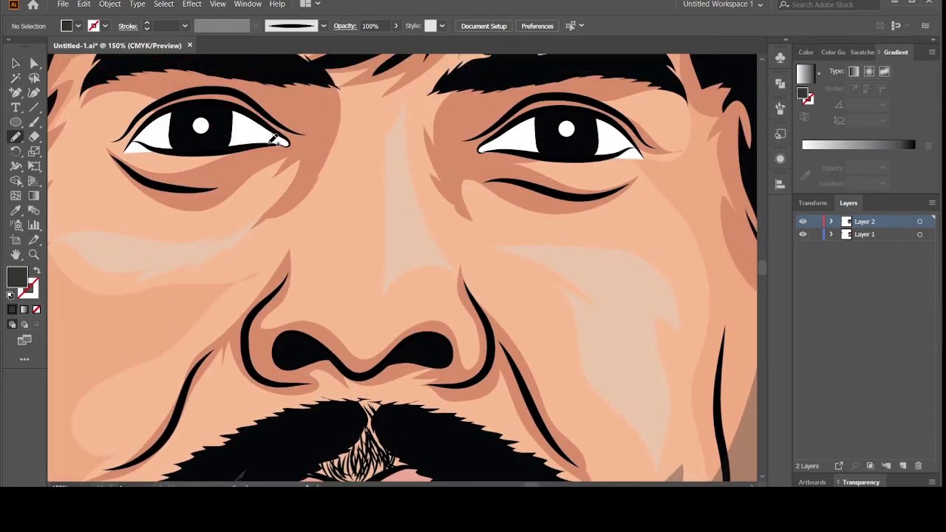
mouse_move(274, 138)
left_mouse_down()
mouse_move(283, 143)
mouse_move(273, 138)
left_mouse_up()
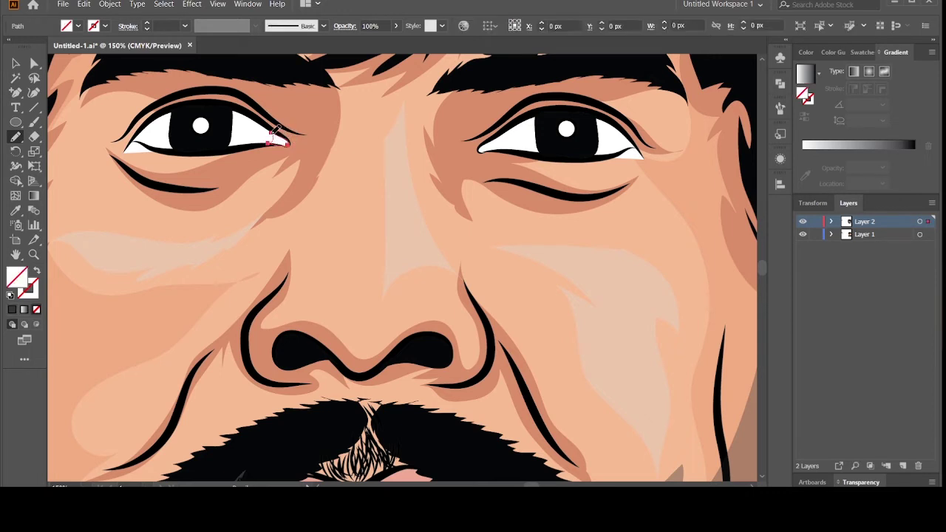
key("i")
left_click(272, 78)
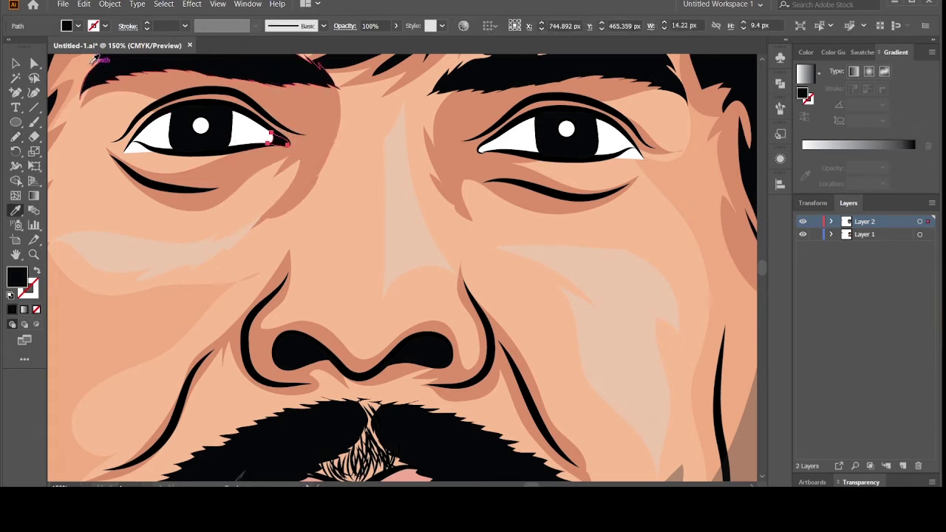
left_click(15, 62)
left_click(60, 105)
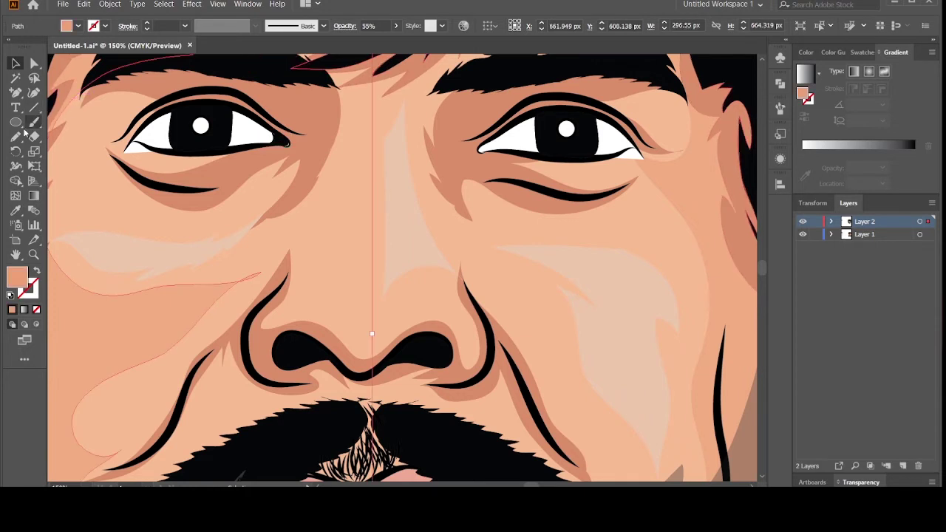
Fill the right eye-corner shape black and sketch a small shape under the left eye's corner
left_click(15, 137)
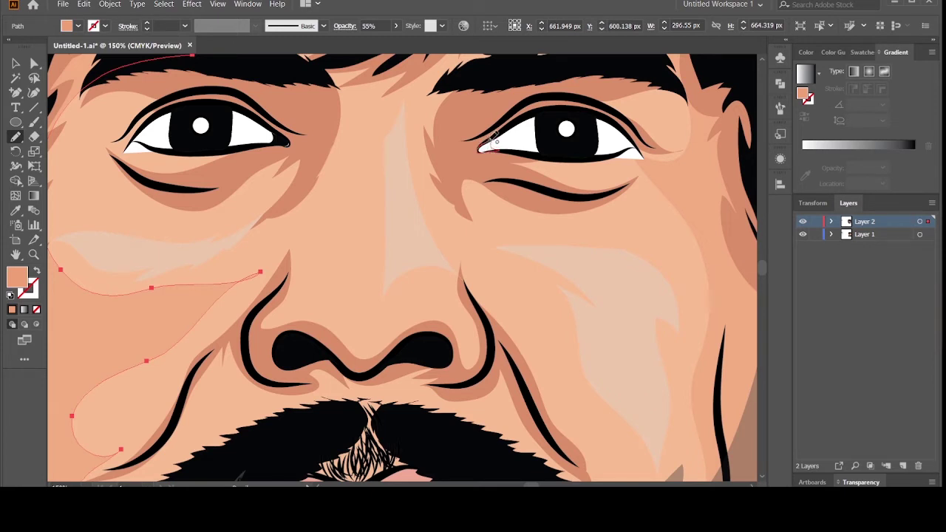
key("i")
left_click(489, 145)
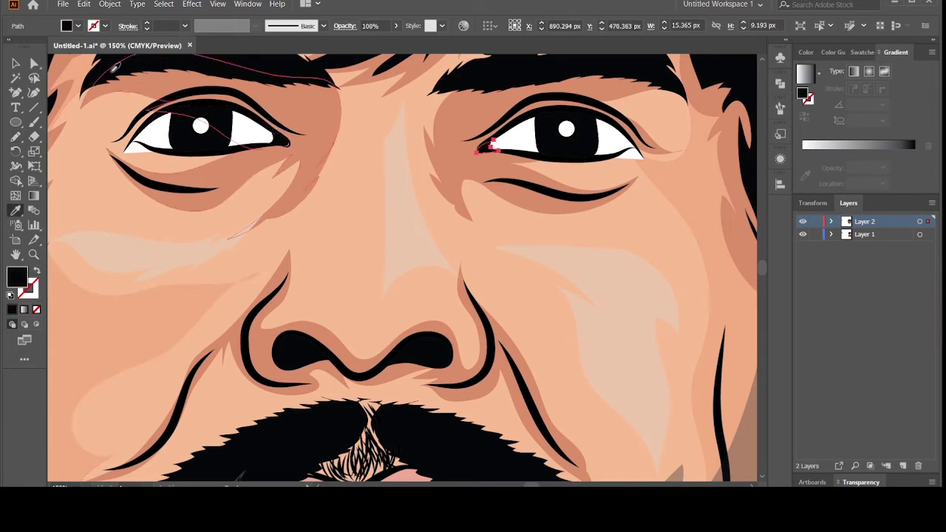
key("n")
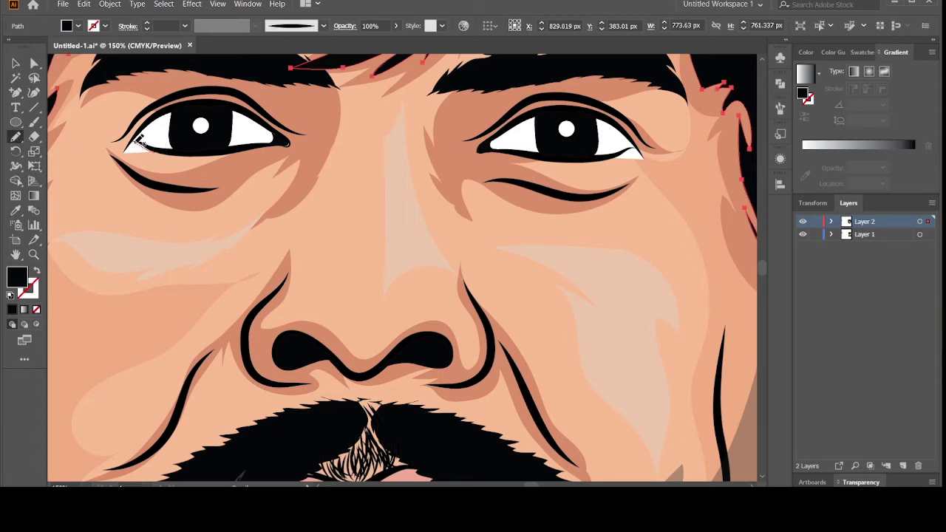
mouse_move(130, 151)
left_mouse_down()
mouse_move(137, 156)
mouse_move(127, 151)
left_mouse_up()
Fill the under-eye shape with the surrounding skin colour and remove its outline
key("i")
left_click(81, 170)
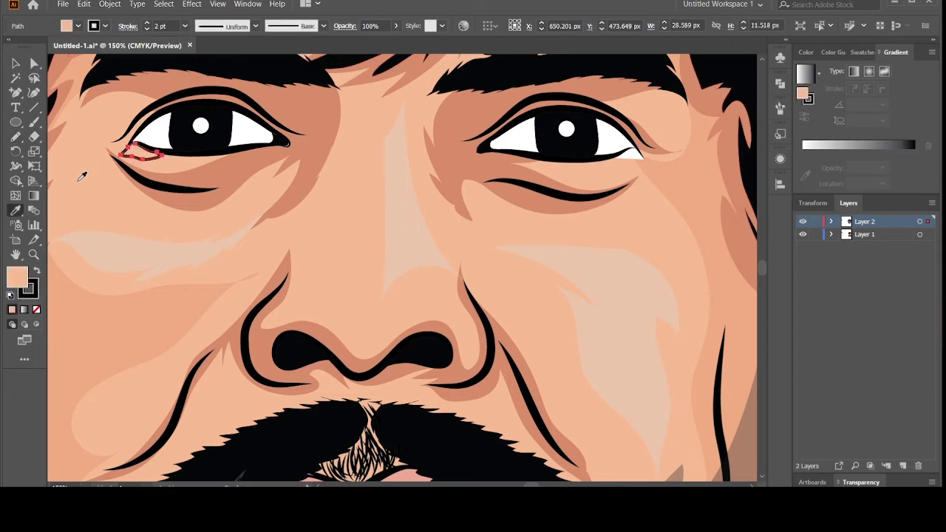
left_click(36, 309)
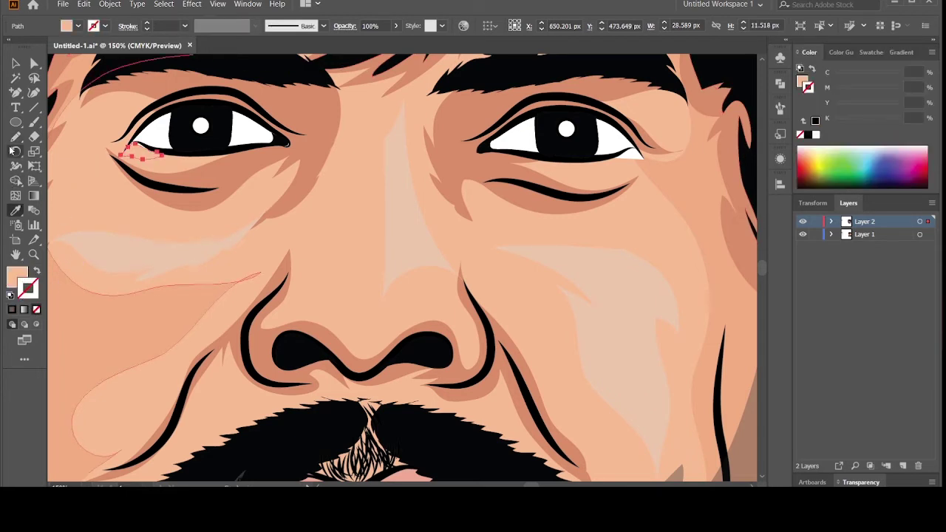
key("v")
Draw a peach skin-toned shape at the right eye's outer corner
left_click(15, 137)
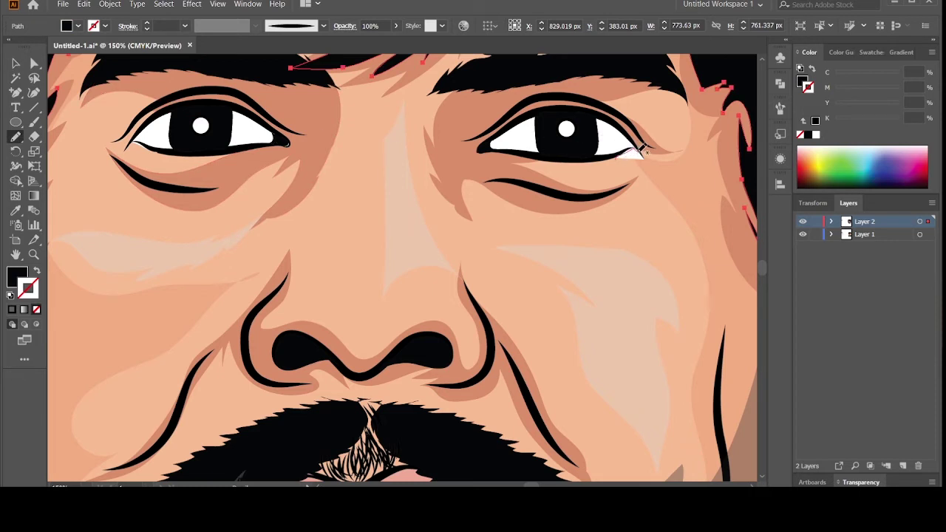
left_click_drag(657, 159, 614, 158)
key("i")
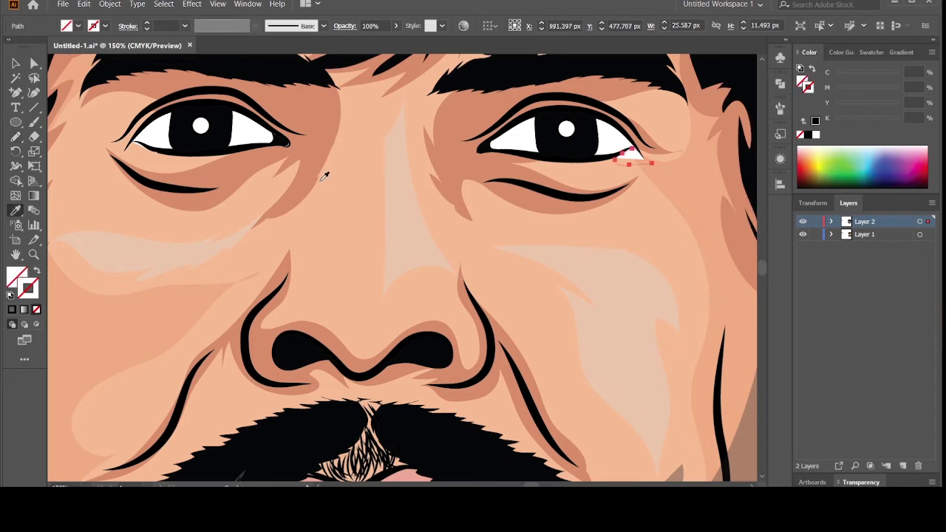
left_click(147, 150)
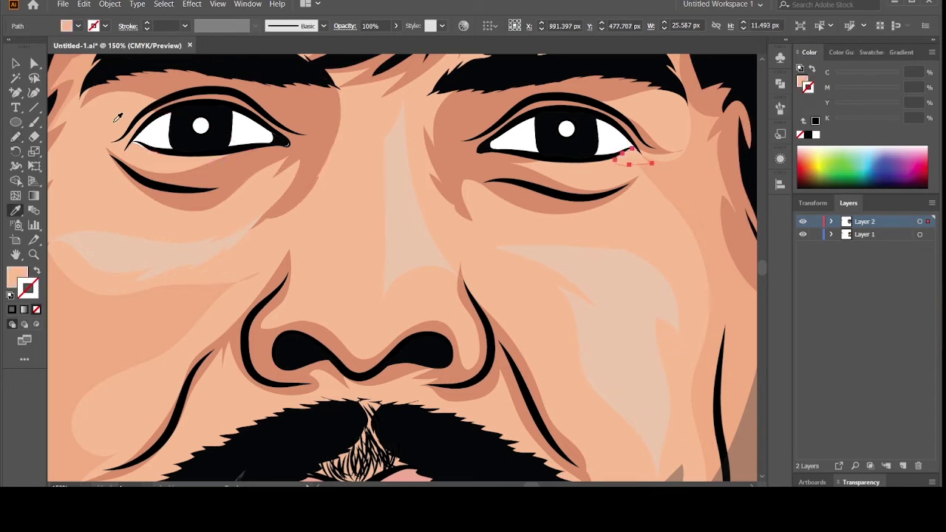
left_click(15, 63)
left_click(94, 99)
Shade the left iris around the pupil with a dark grey shape
left_click(16, 136)
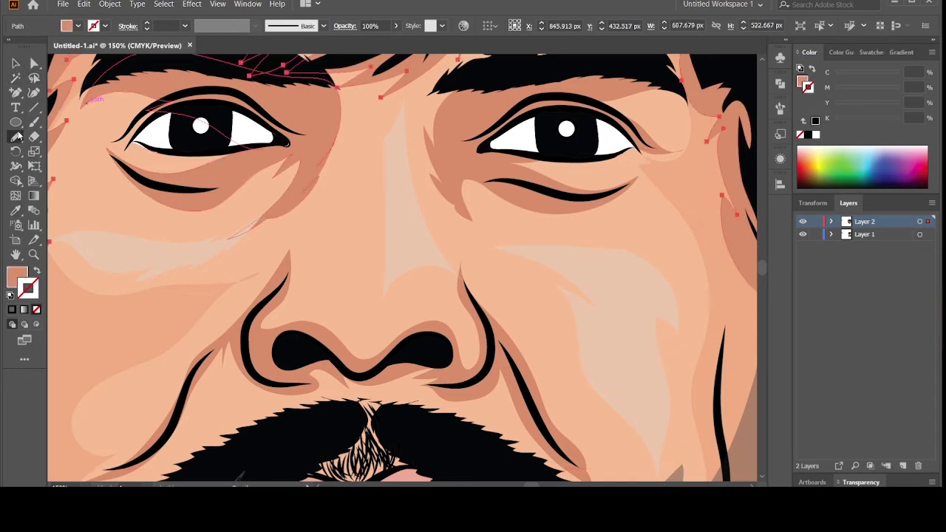
left_click_drag(212, 140, 198, 136)
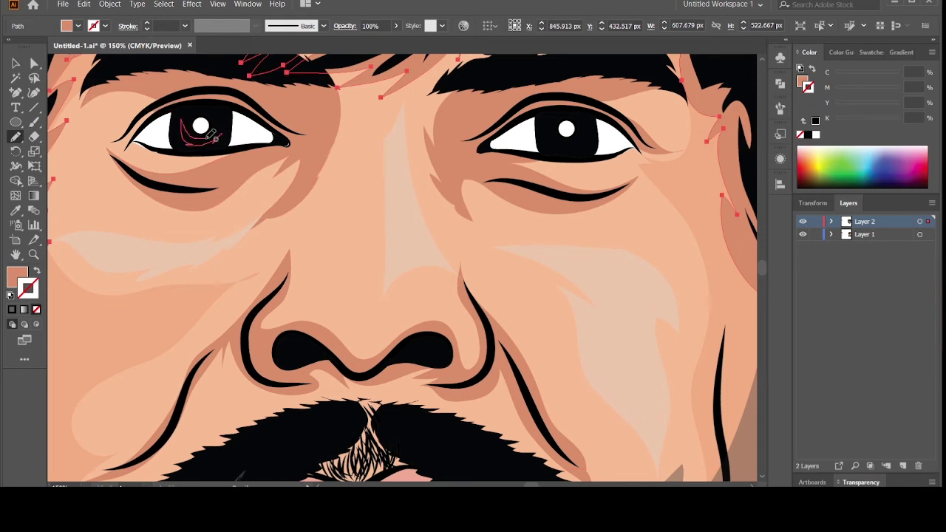
mouse_move(206, 138)
left_mouse_down()
mouse_move(225, 127)
mouse_move(221, 116)
left_mouse_up()
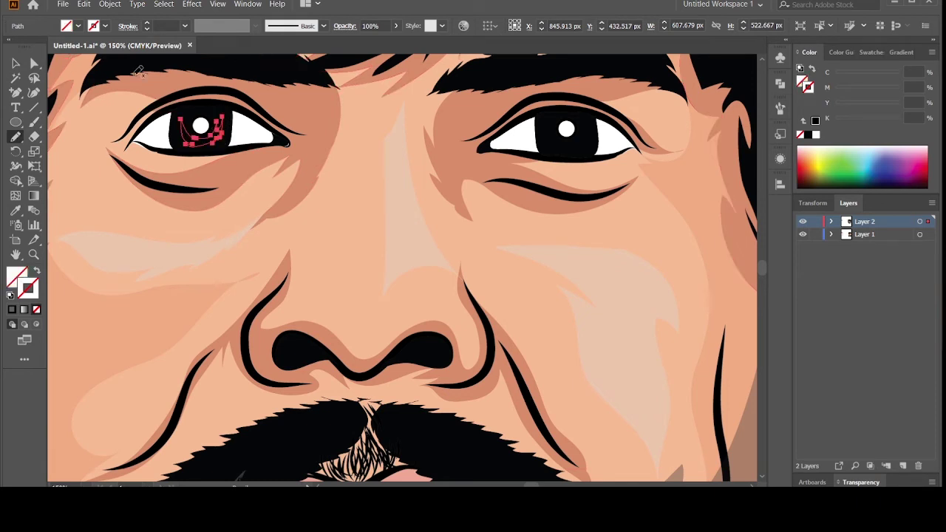
left_click(77, 26)
left_click(28, 86)
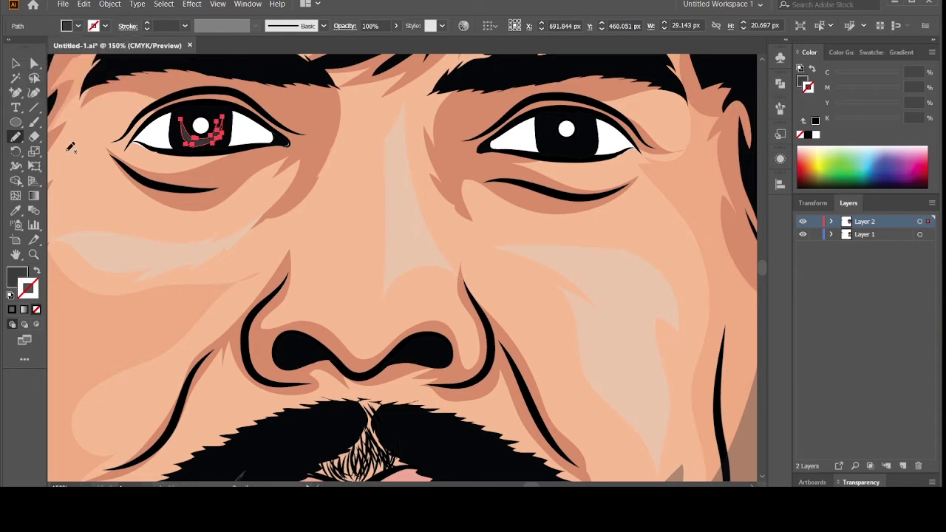
left_click(16, 63)
left_click(63, 99)
Shade the right iris with the same dark grey as the left iris
left_click(16, 137)
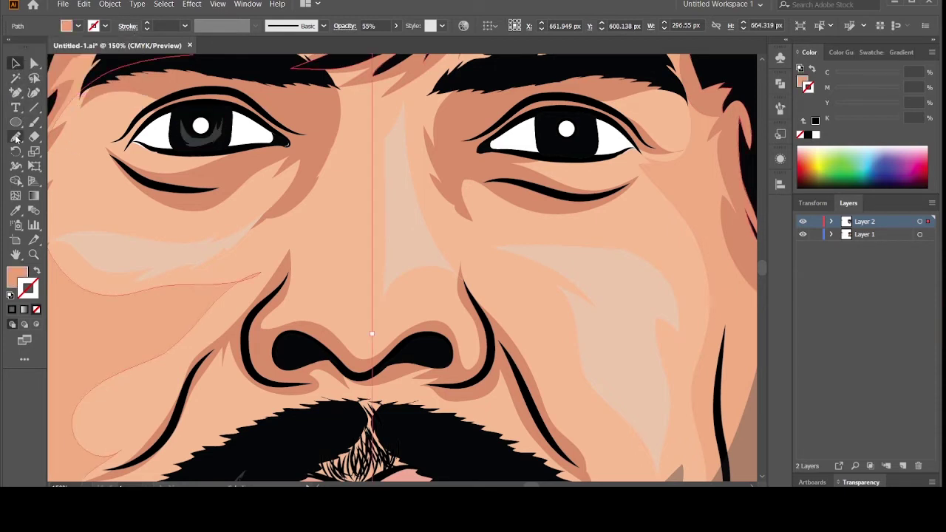
mouse_move(593, 133)
left_mouse_down()
mouse_move(548, 138)
mouse_move(585, 143)
left_mouse_up()
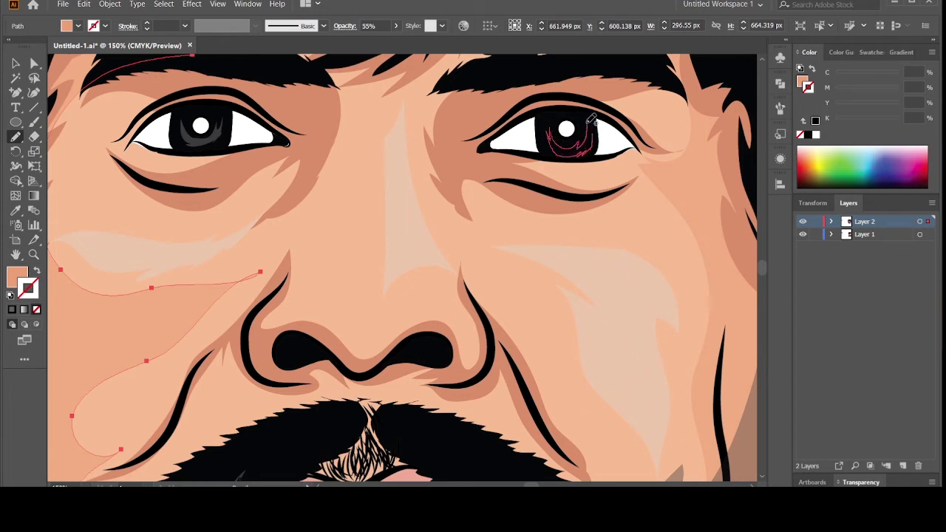
left_click_drag(589, 139, 593, 133)
key("i")
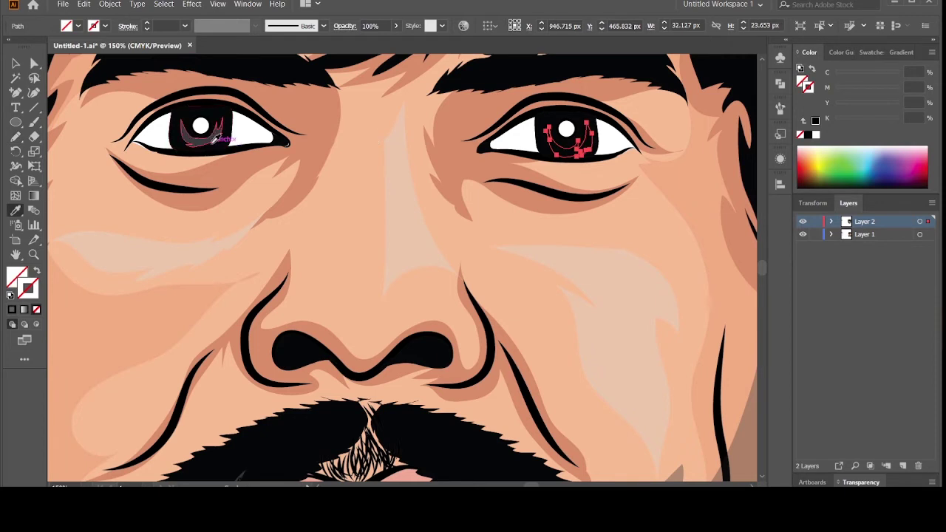
left_click(227, 143)
left_click(16, 65)
Draw a tiny red ellipse on the left pupil
key("ctrl+shift+a")
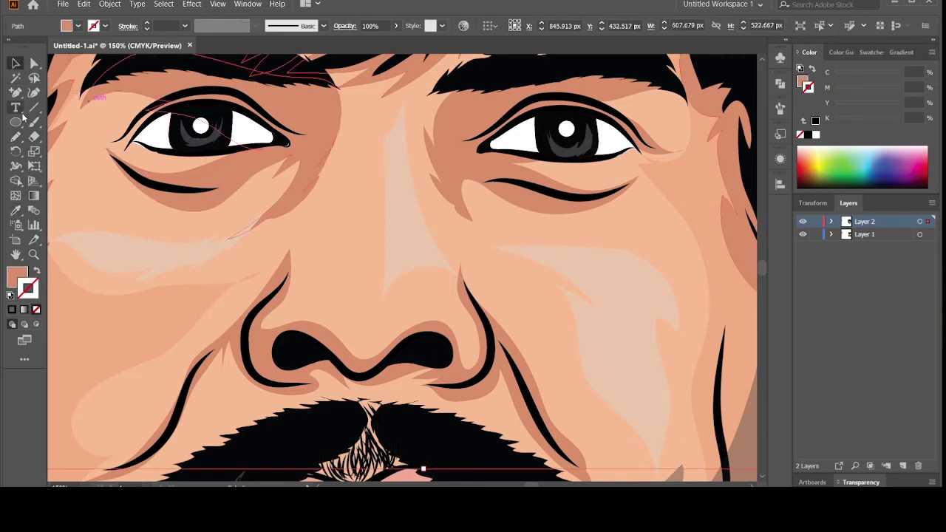
left_click(16, 122)
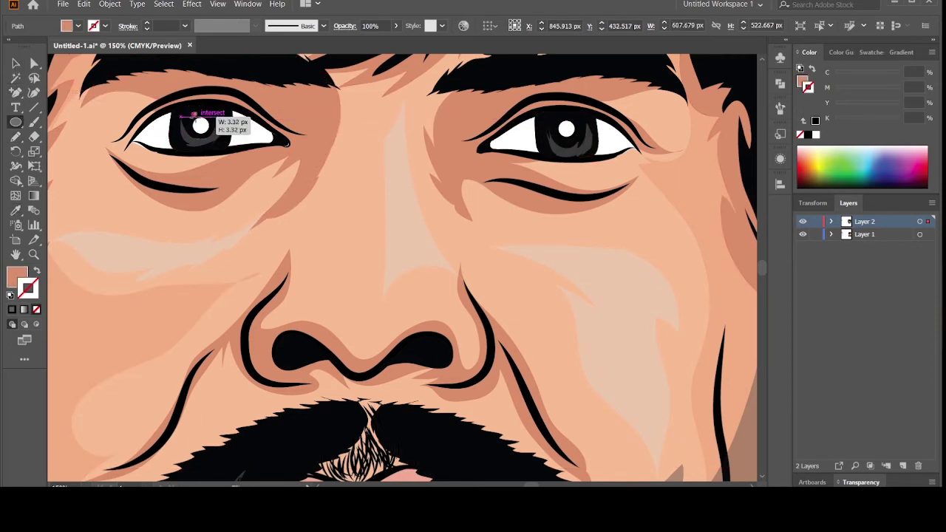
left_click_drag(192, 113, 200, 121)
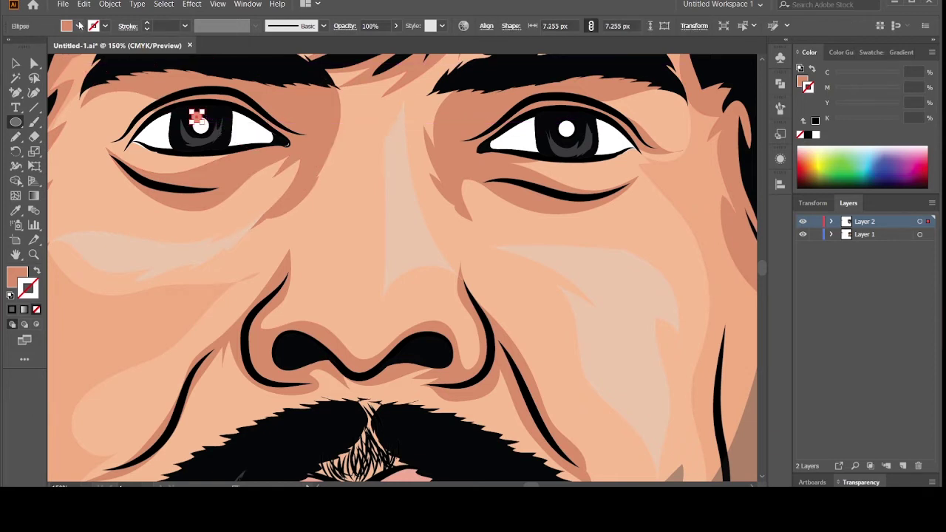
left_click(79, 26)
left_click(42, 47)
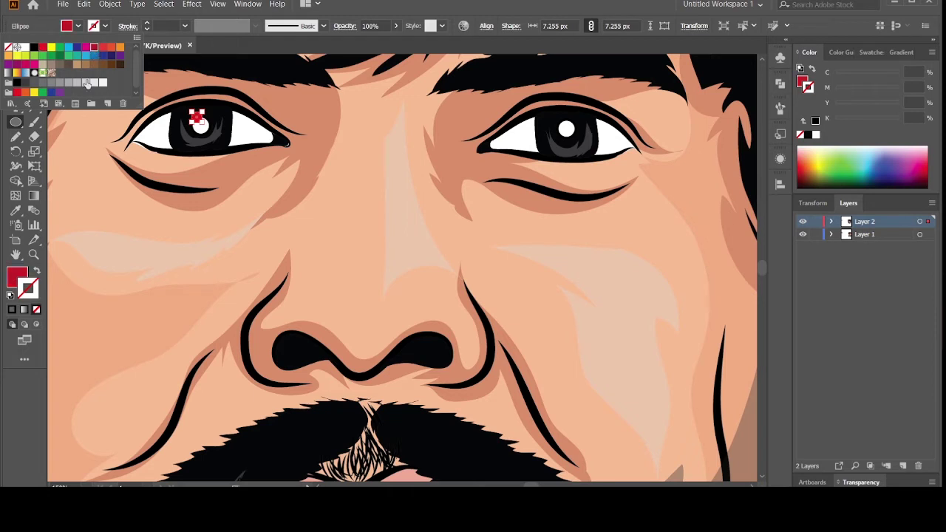
key("Escape")
key("v")
Duplicate the red dot onto the right pupil
left_click(82, 100)
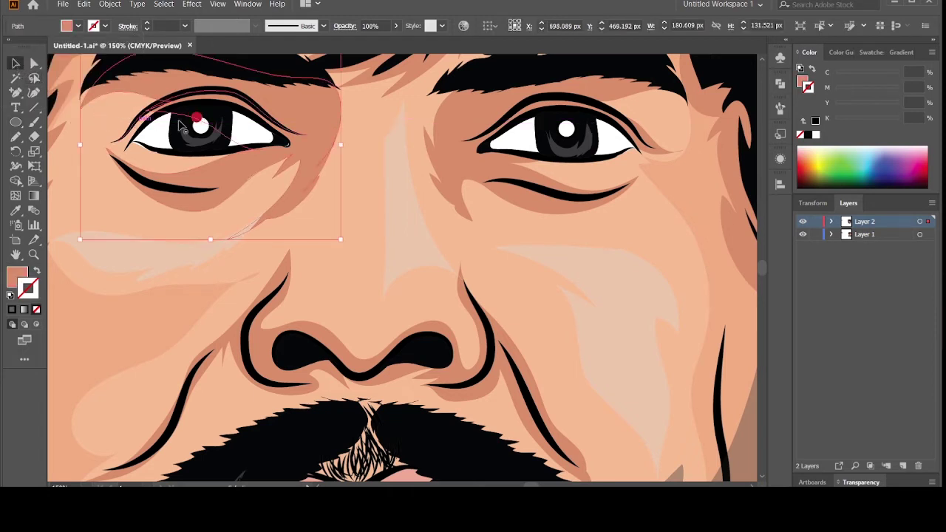
left_click_drag(221, 123, 566, 130)
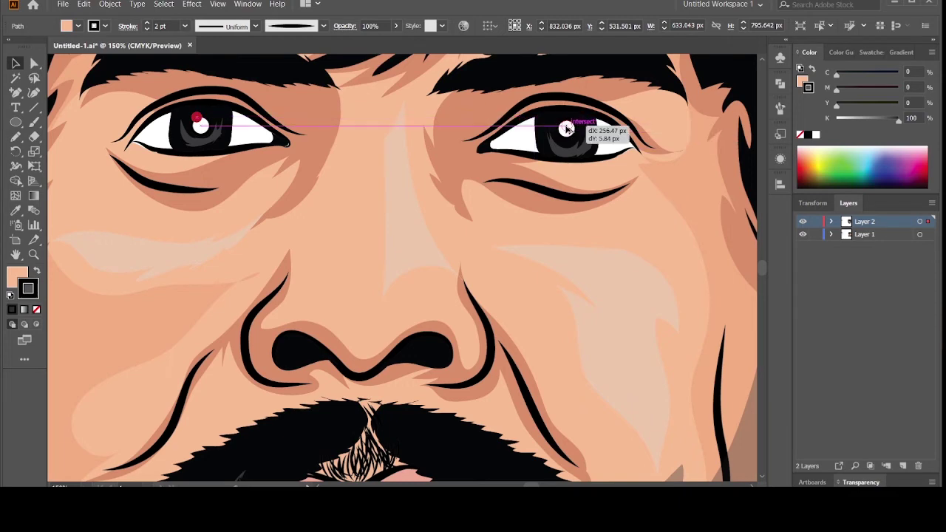
left_click_drag(566, 129, 564, 127)
left_click(565, 251)
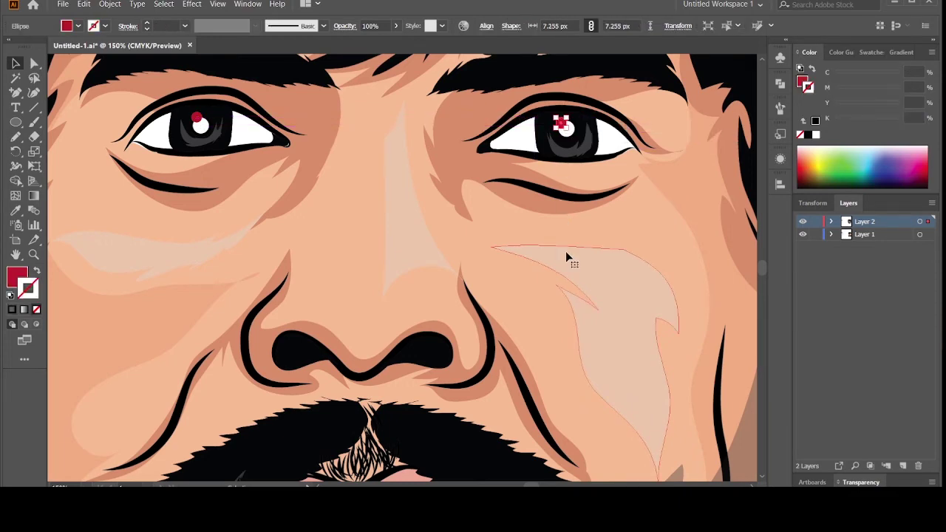
key("ctrl+minus")
key("ctrl+minus")
key("ctrl+minus")
key("ctrl+minus")
left_click(568, 281)
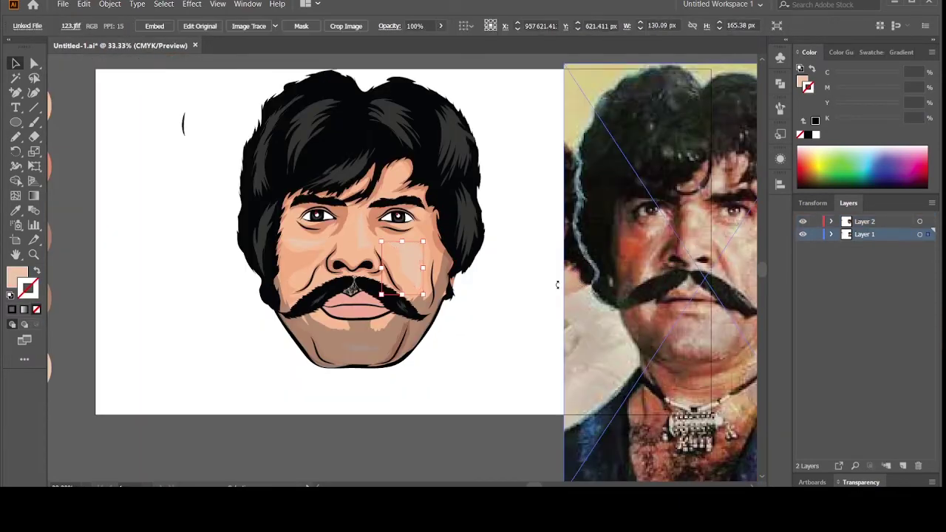
key("ctrl+minus")
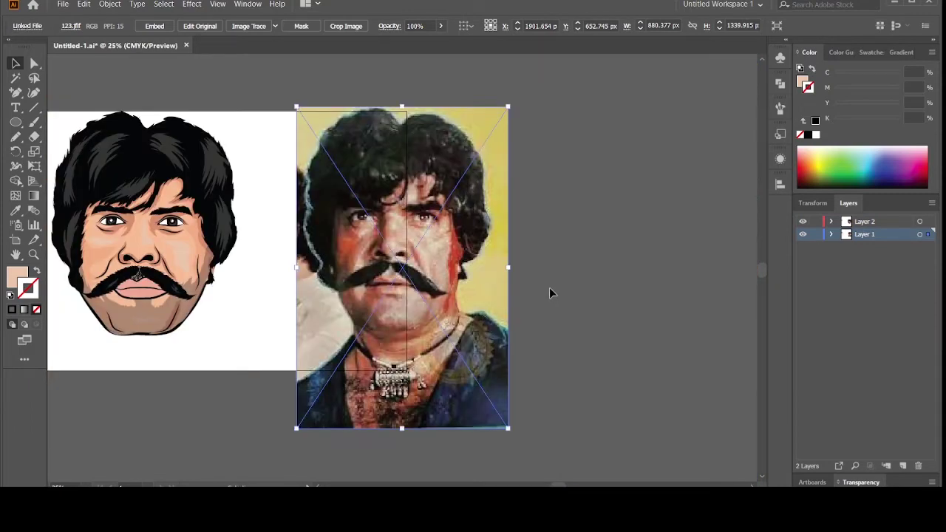
key("ctrl+minus")
key("ctrl+minus")
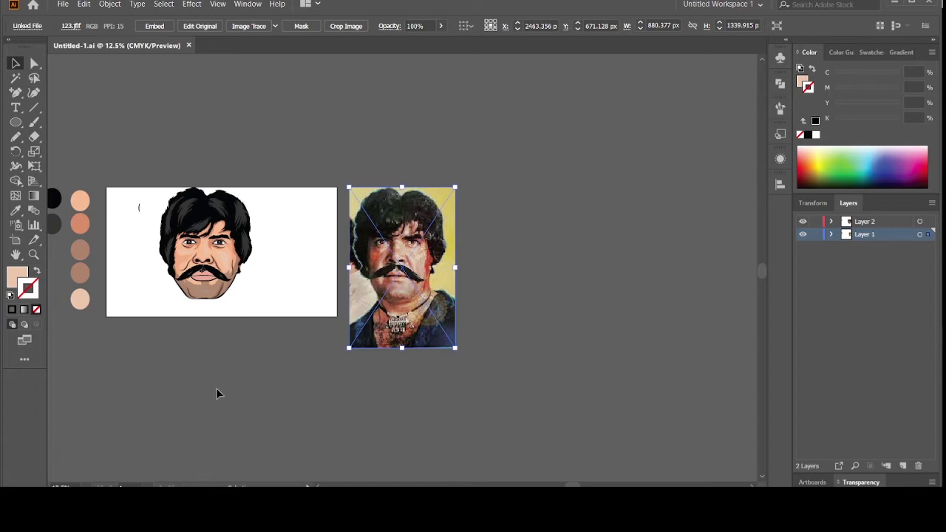
left_click(224, 273)
key("ctrl+plus")
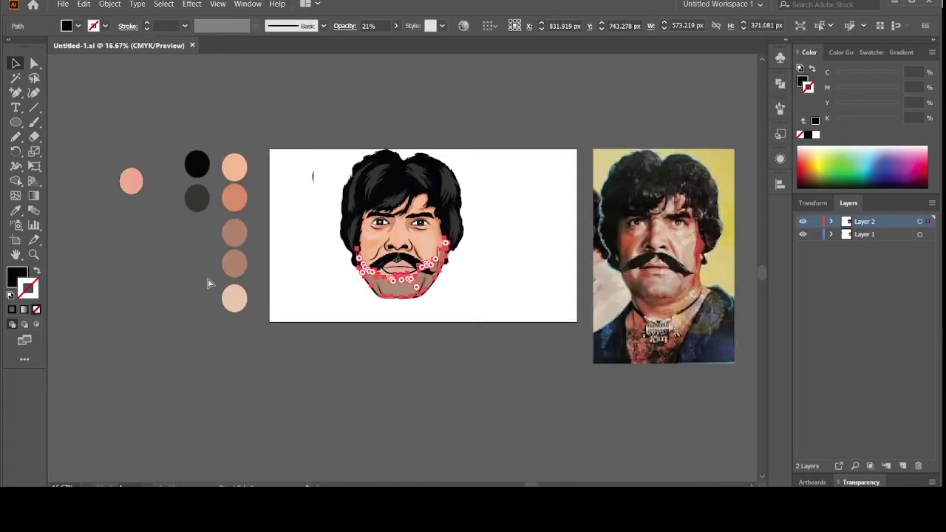
key("ctrl+plus")
key("ctrl+plus")
key("ctrl+plus")
key("ctrl+plus")
left_click(155, 272)
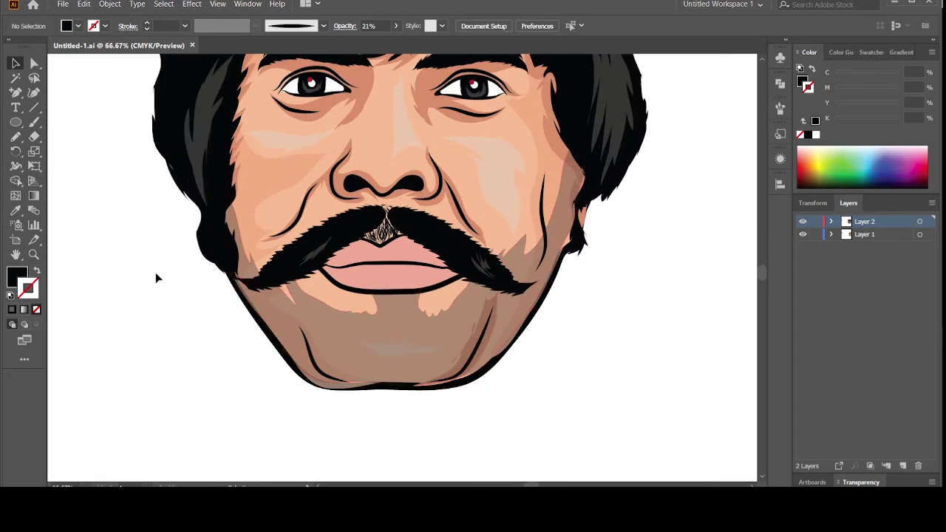
Add a darker pink, outline-free shape along the lower lip
left_click(15, 139)
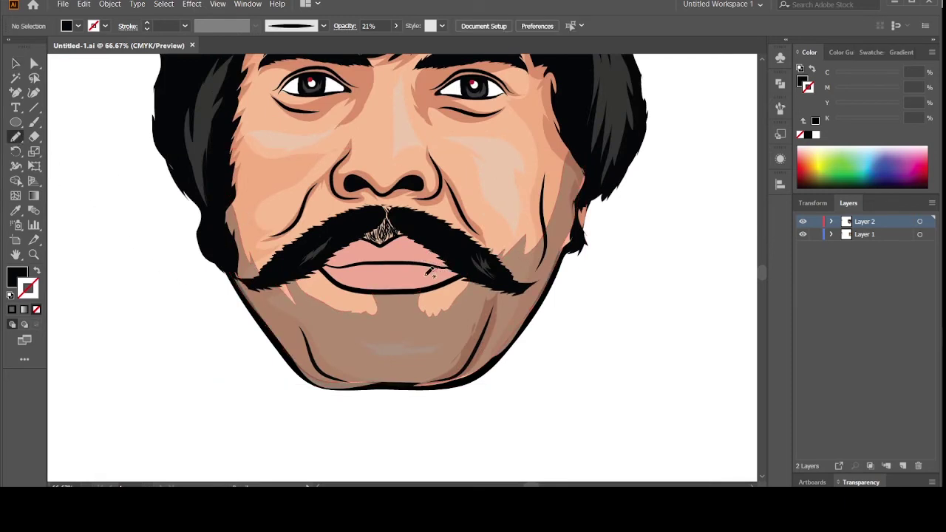
left_click_drag(382, 275, 356, 275)
left_click_drag(441, 268, 443, 268)
key("i")
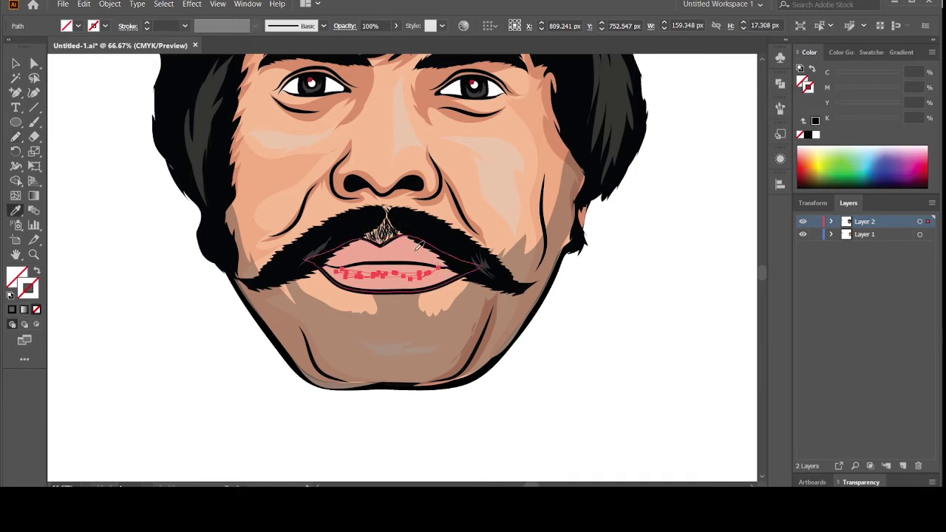
left_click(417, 247)
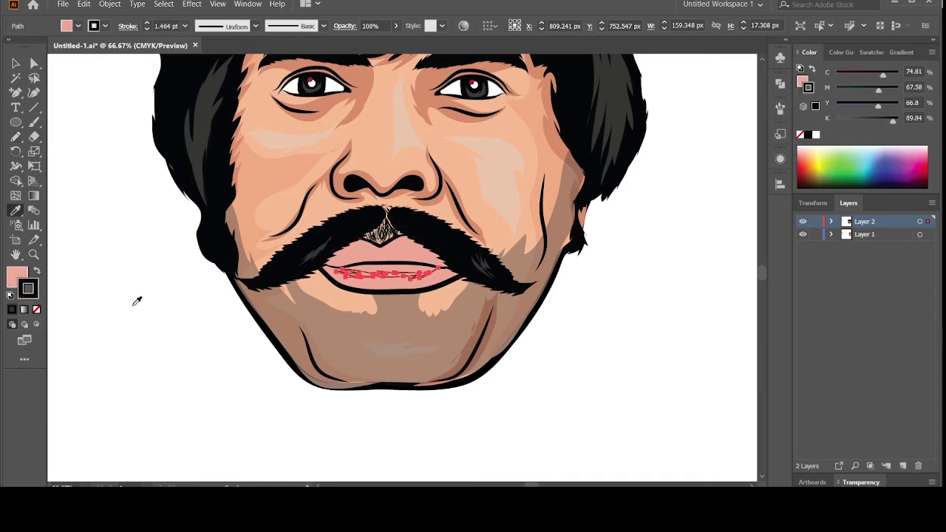
left_click(36, 309)
double_click(15, 274)
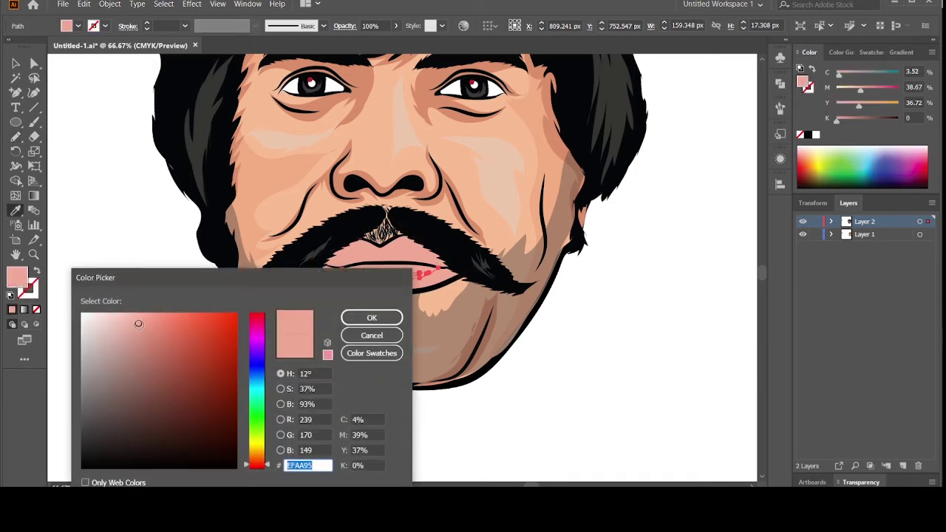
left_click_drag(139, 324, 149, 339)
left_click(371, 318)
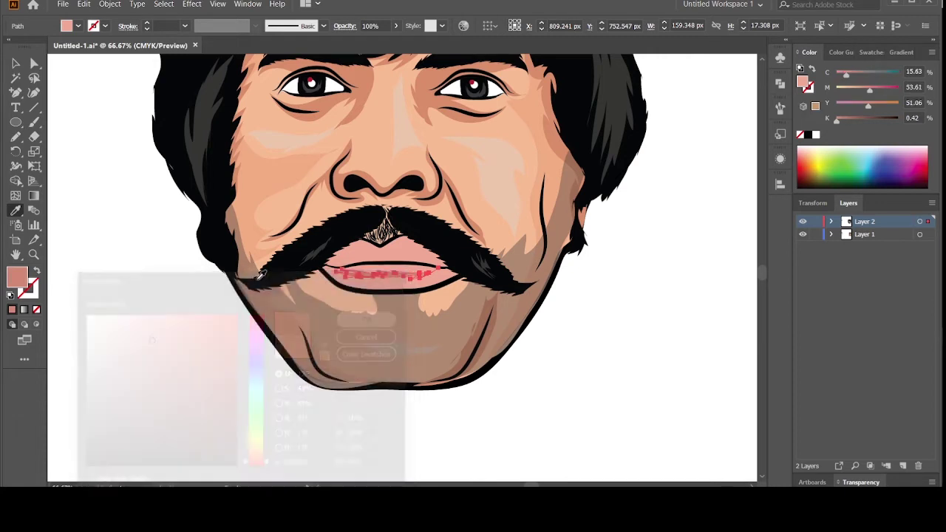
Draw another detail stroke on the lower lip and zoom out to the whole artboard
left_click(16, 63)
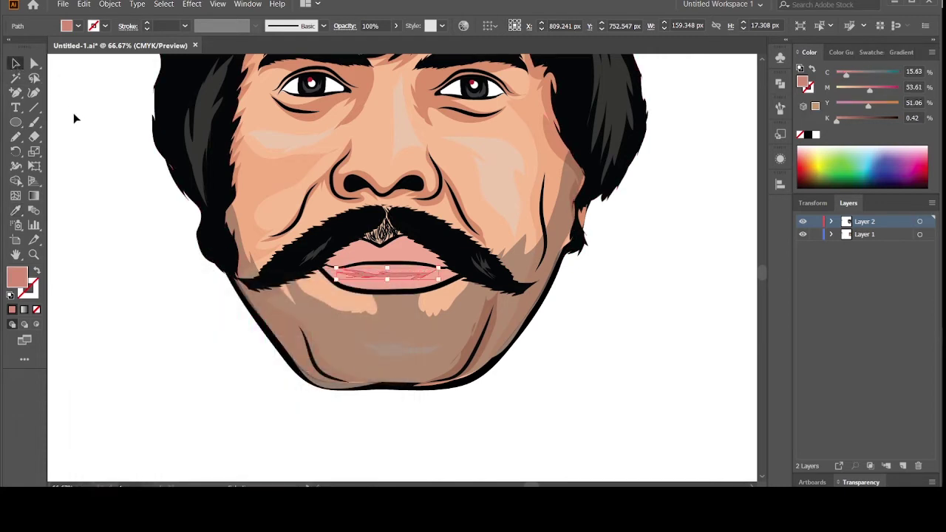
left_click(74, 118)
left_click(15, 136)
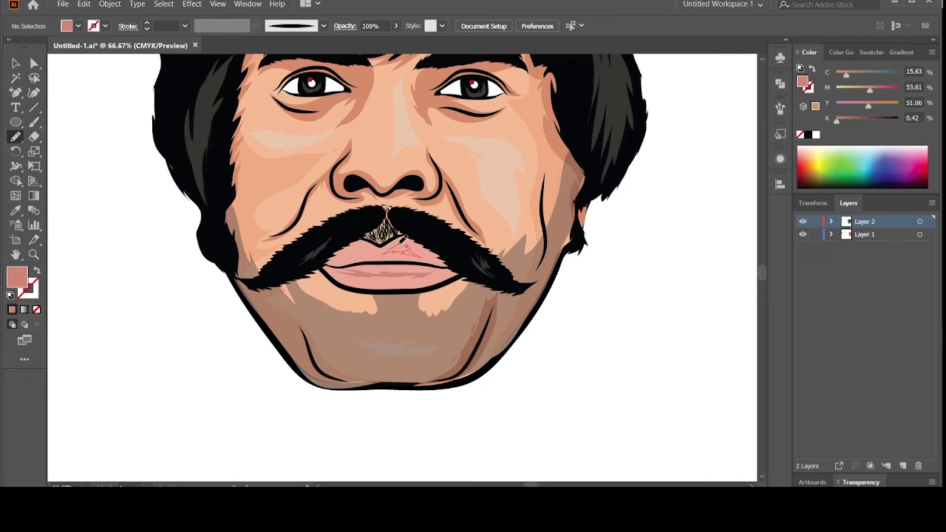
left_click_drag(407, 243, 409, 245)
key("i")
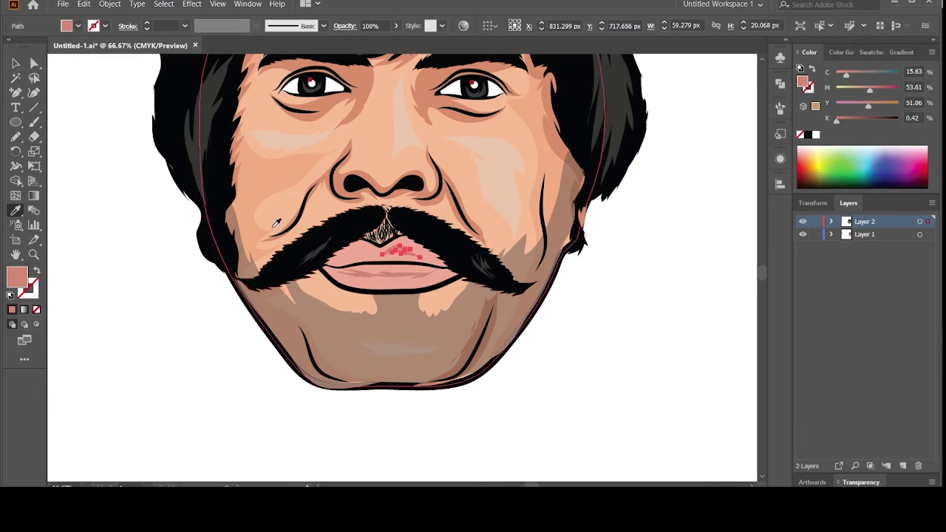
key("ctrl+minus")
key("ctrl+minus")
key("ctrl+minus")
key("ctrl+minus")
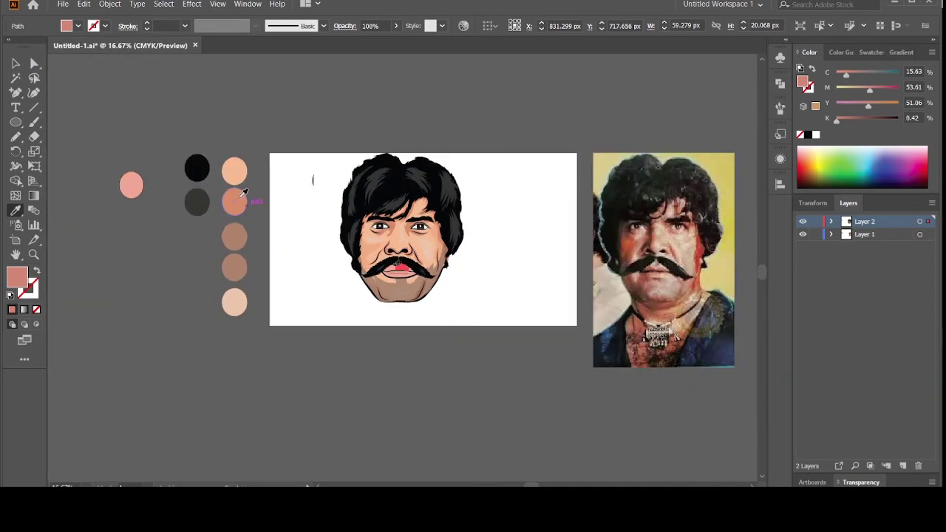
Group all the face artwork and move it up off the artboard
left_click(15, 63)
left_click(164, 126)
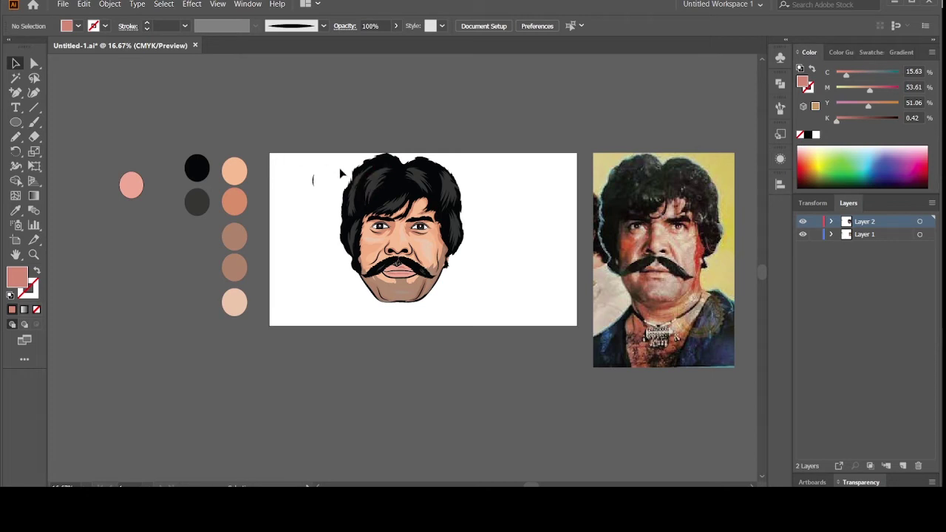
left_click_drag(330, 151, 462, 338)
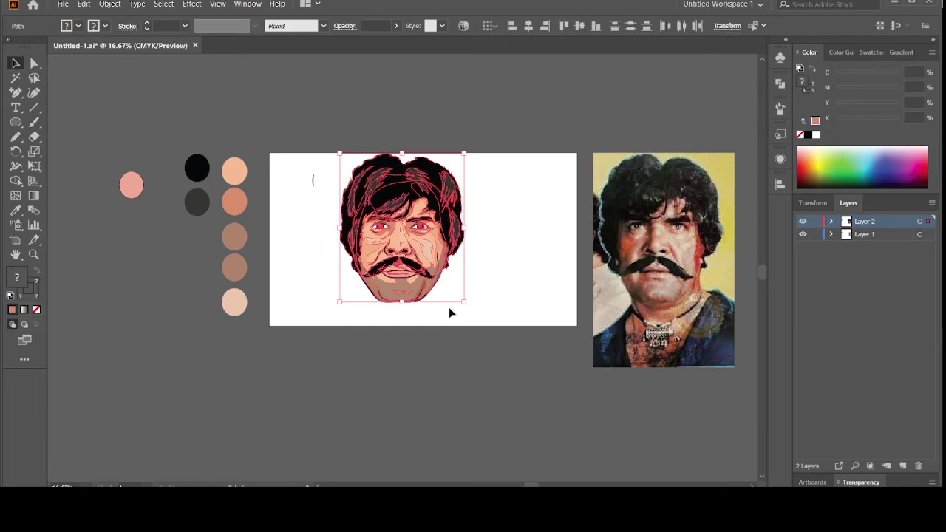
right_click(416, 251)
left_click(437, 311)
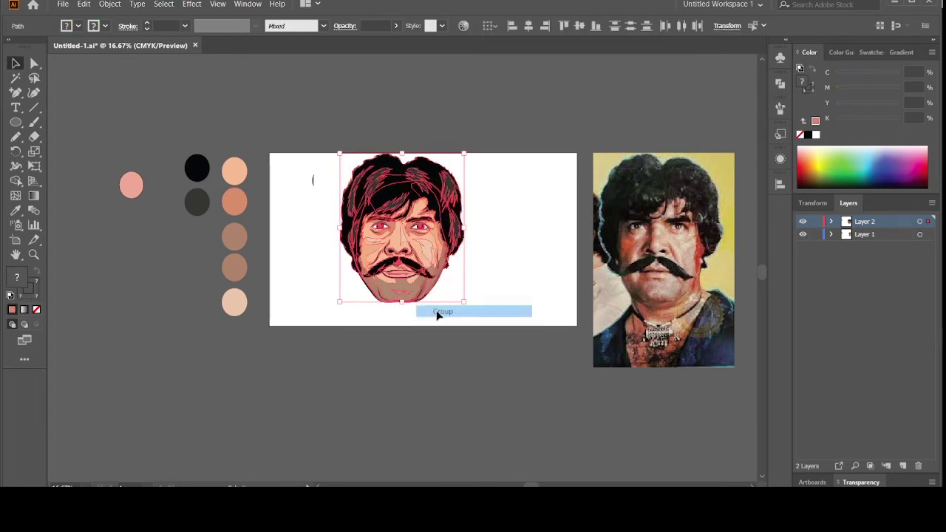
left_click_drag(382, 270, 440, 126)
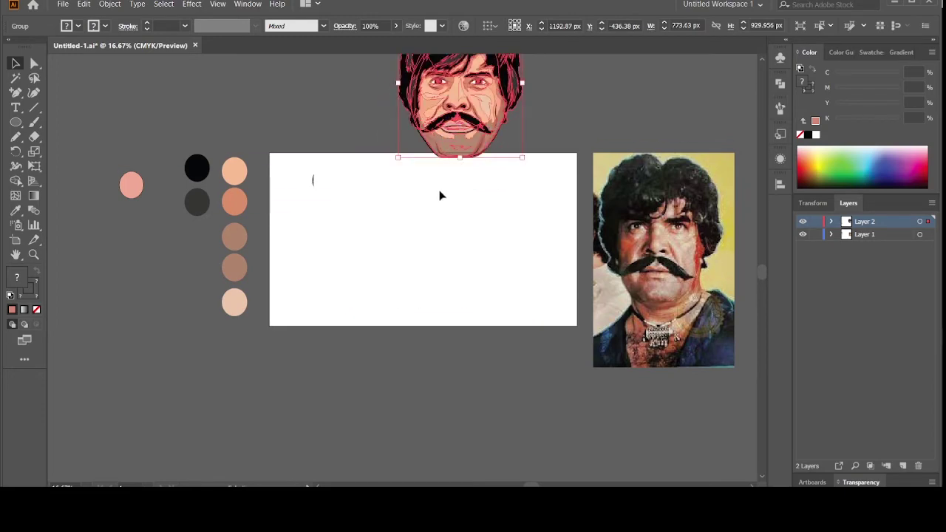
scroll(439, 193, "up", 3)
left_click_drag(446, 207, 443, 175)
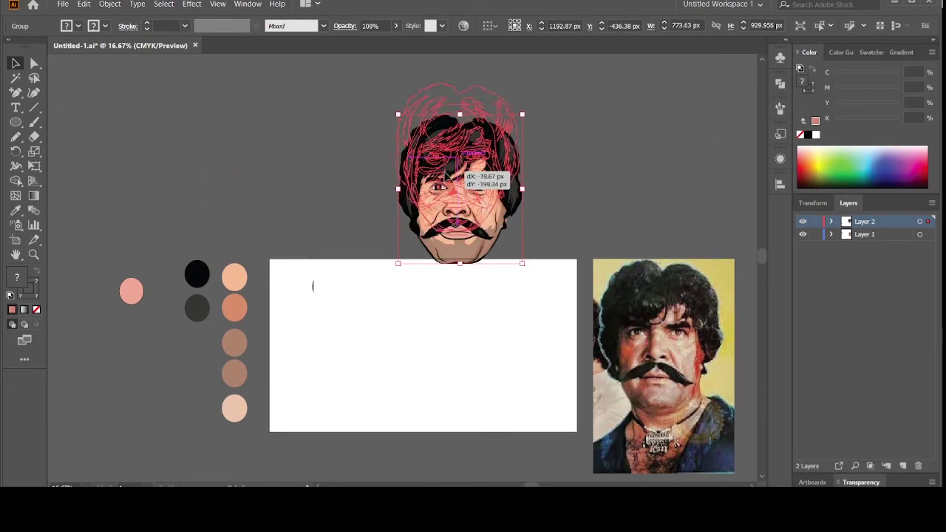
left_click(312, 286)
Move the reference photo onto the artboard and shift the face group to the right
left_click(342, 308)
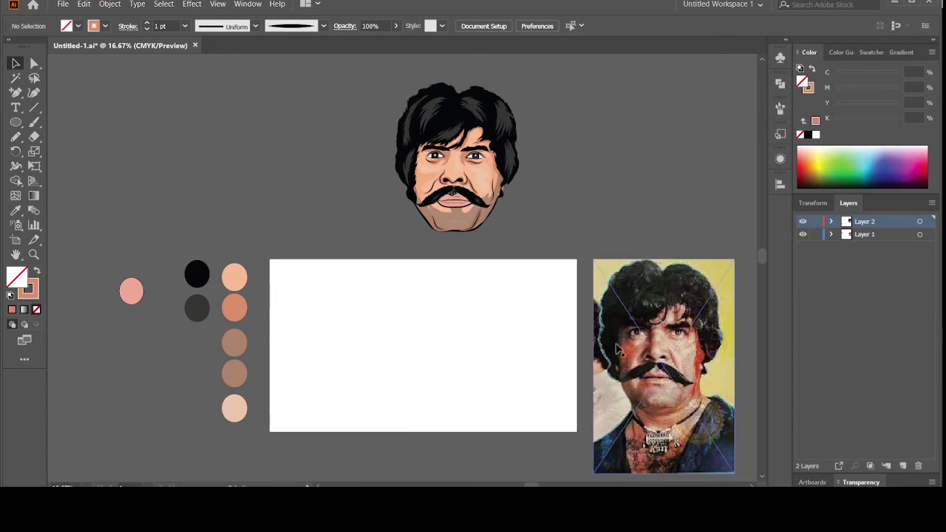
left_click_drag(632, 350, 376, 305)
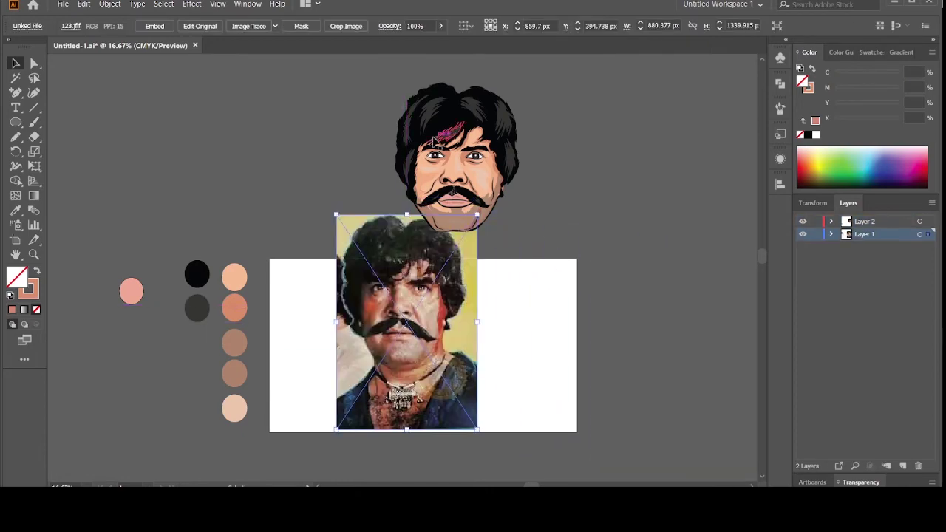
left_click(435, 156)
left_click_drag(435, 156, 531, 168)
left_click(405, 310)
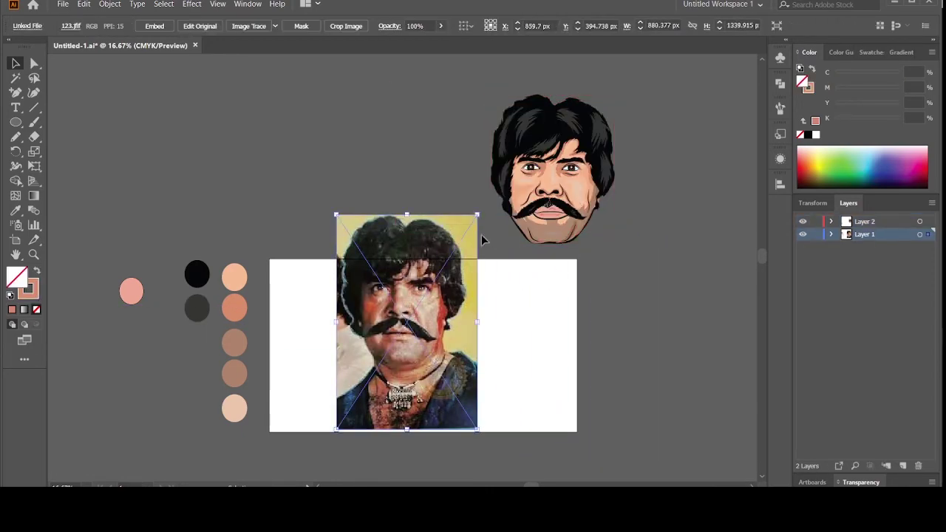
left_click_drag(526, 209, 596, 208)
Enlarge and centre the reference photo, then lock its layer
left_click(423, 253)
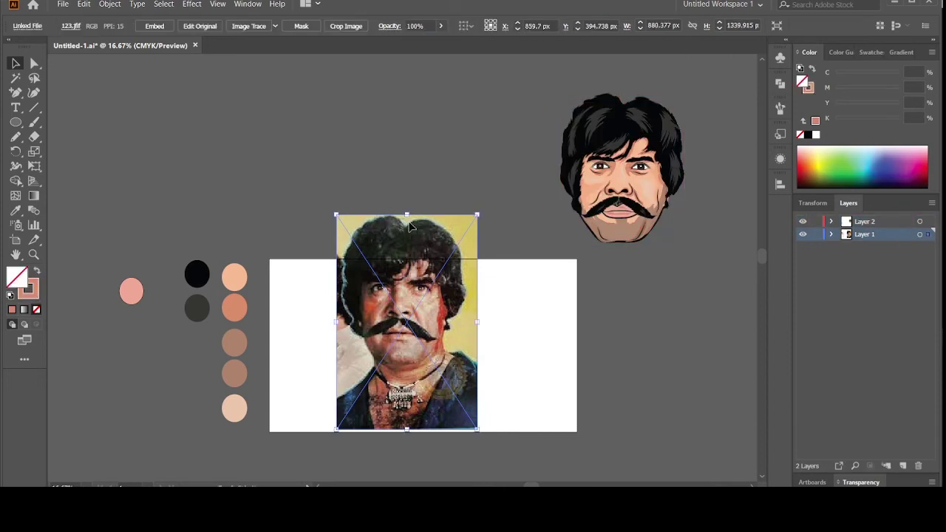
left_click_drag(408, 215, 411, 162)
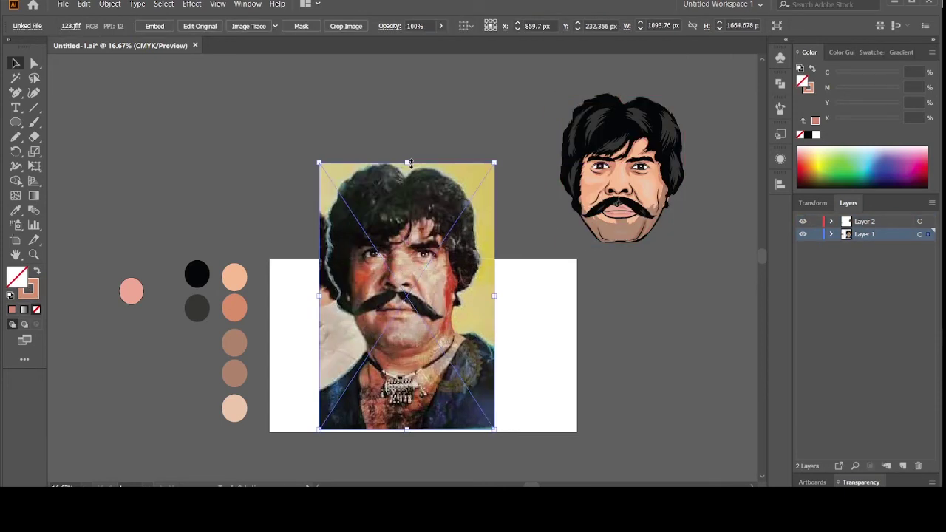
left_click_drag(412, 246, 416, 249)
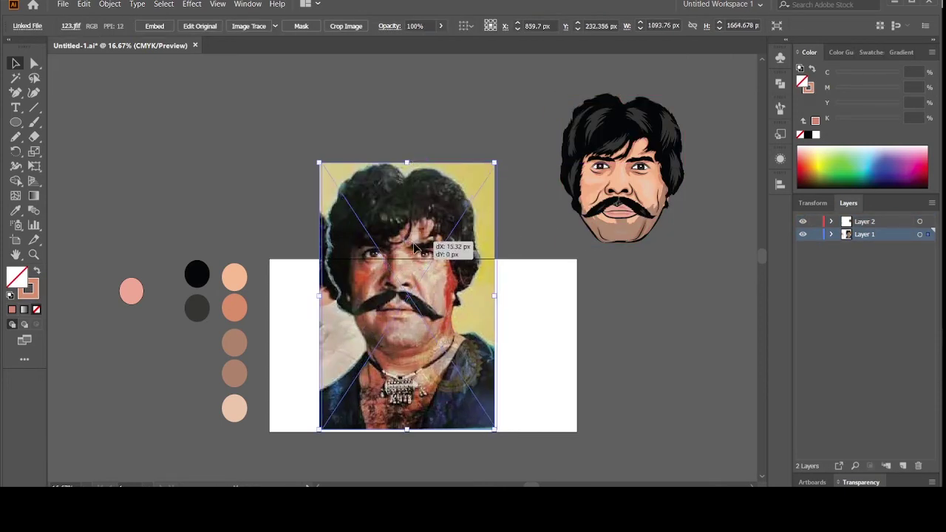
left_click(816, 235)
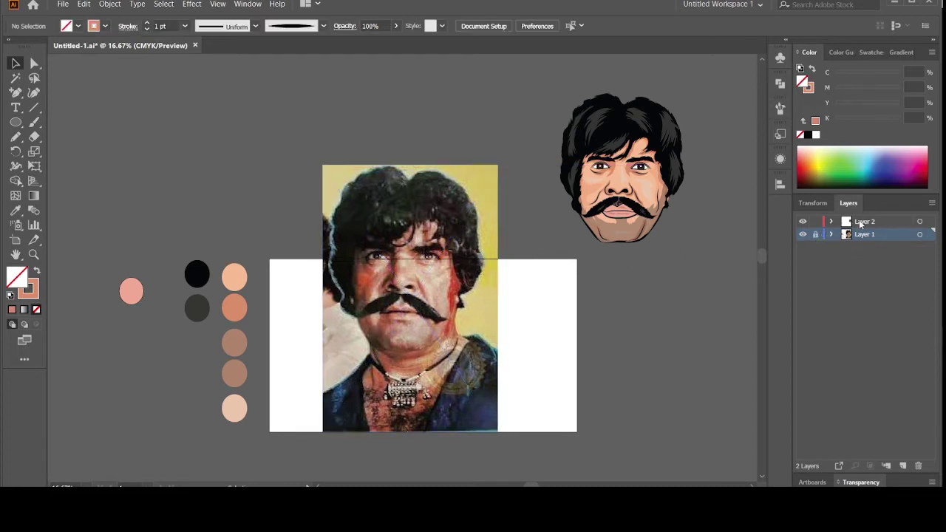
On Layer 2, brush a black stroke along the jacket's right edge
left_click(861, 224)
left_click(34, 122)
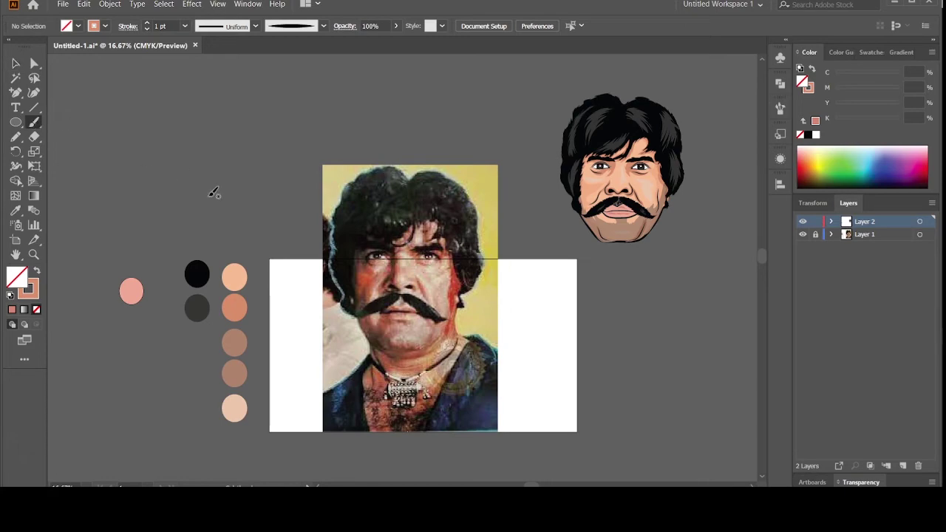
key("ctrl+plus")
key("ctrl+plus")
scroll(437, 281, "down", 3)
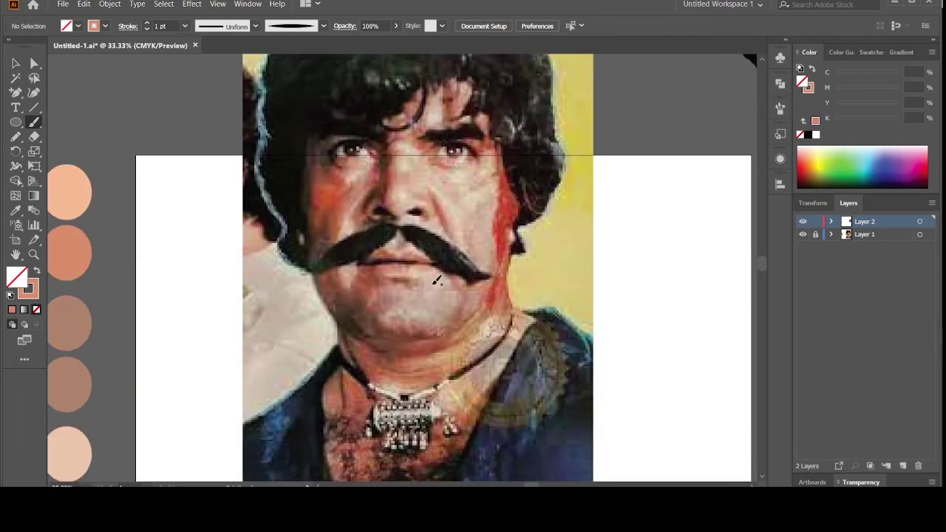
scroll(436, 280, "down", 3)
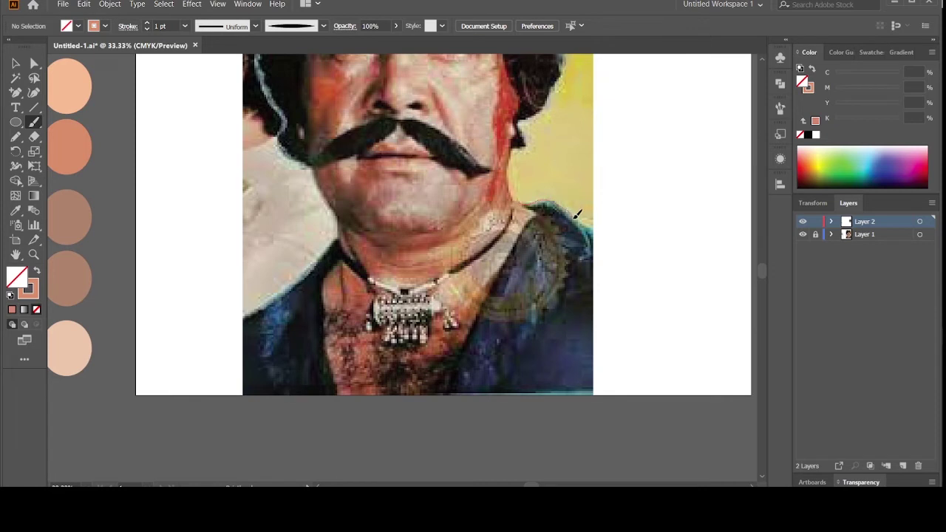
left_click_drag(597, 270, 597, 342)
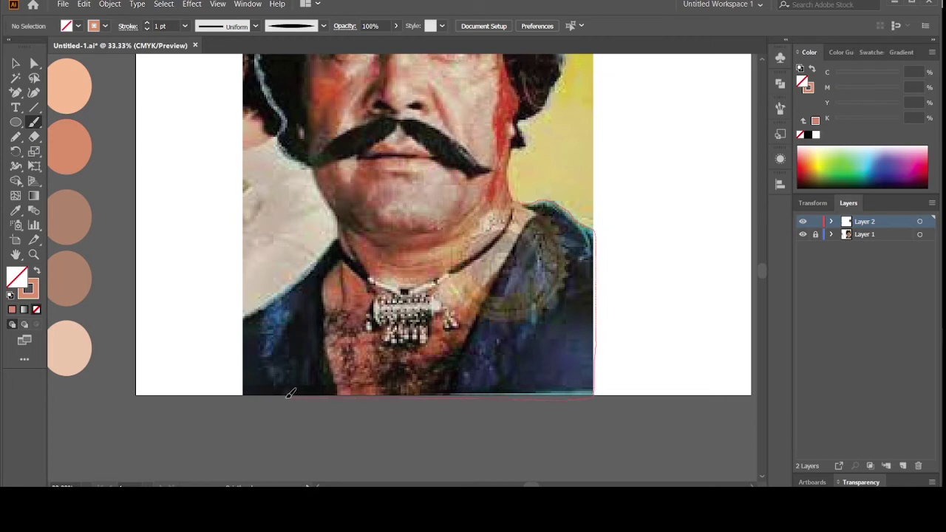
Trace the jacket's left edge, shirt edge, bottom, right lapel and left-side folds
left_click_drag(248, 377, 248, 362)
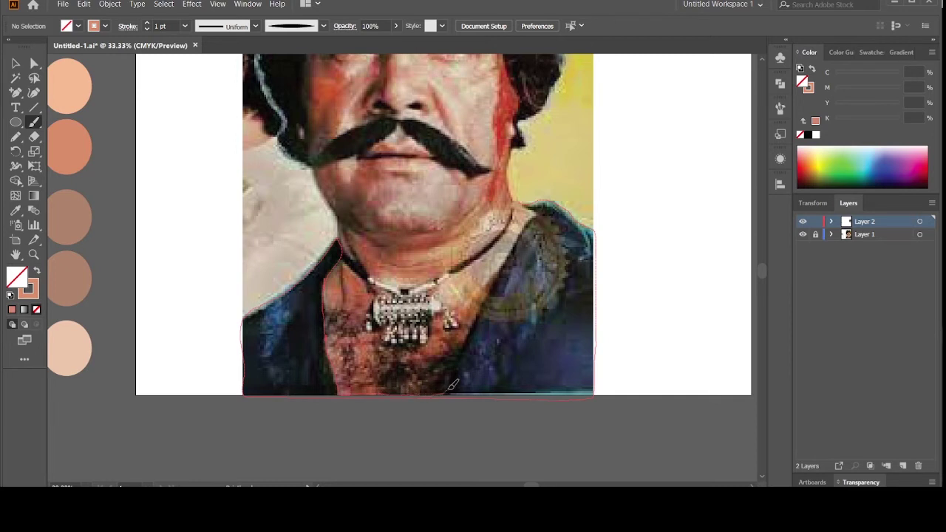
left_click_drag(452, 384, 534, 229)
left_click_drag(519, 209, 588, 231)
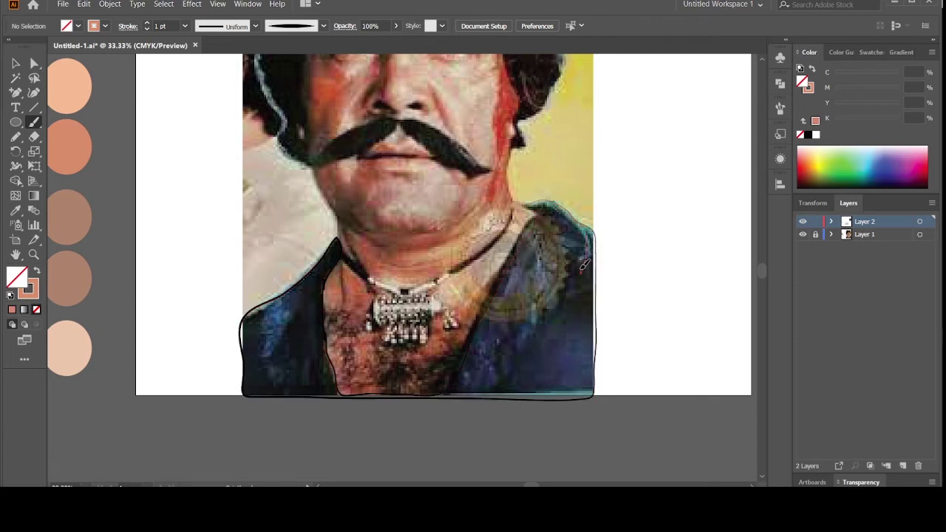
left_click_drag(588, 238, 491, 384)
left_click_drag(304, 301, 315, 351)
left_click_drag(247, 319, 292, 307)
Check the strokes with the photo hidden and trace the necklace cord's right side
left_click(803, 235)
key("ctrl+equal")
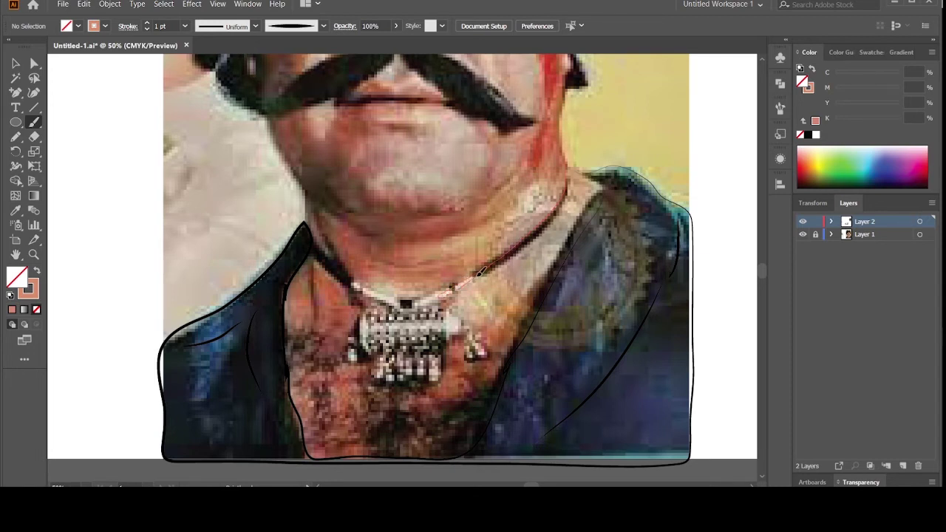
left_click_drag(481, 272, 540, 230)
Trace the right and left necklace cords and the pendant outline in black brush strokes
left_click_drag(569, 159, 569, 161)
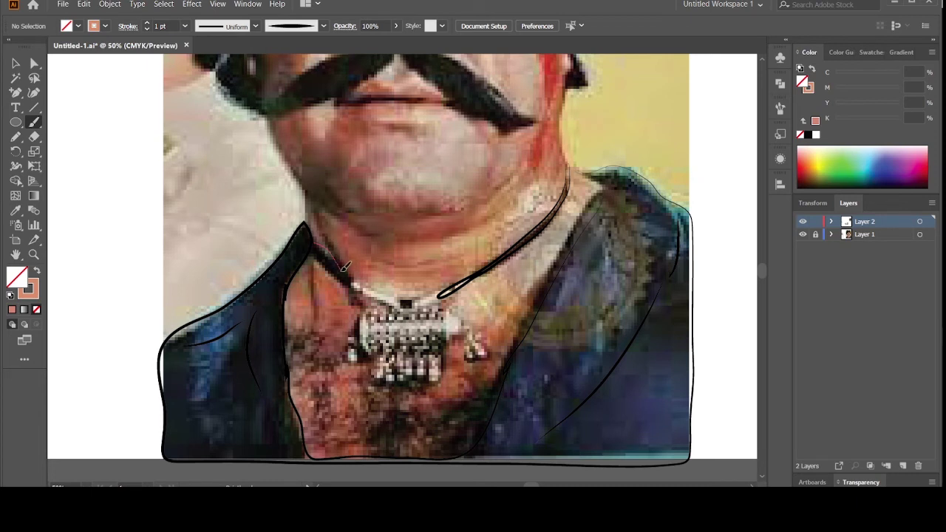
mouse_move(345, 264)
left_mouse_down()
mouse_move(351, 281)
mouse_move(315, 238)
left_mouse_up()
left_click_drag(419, 379, 375, 378)
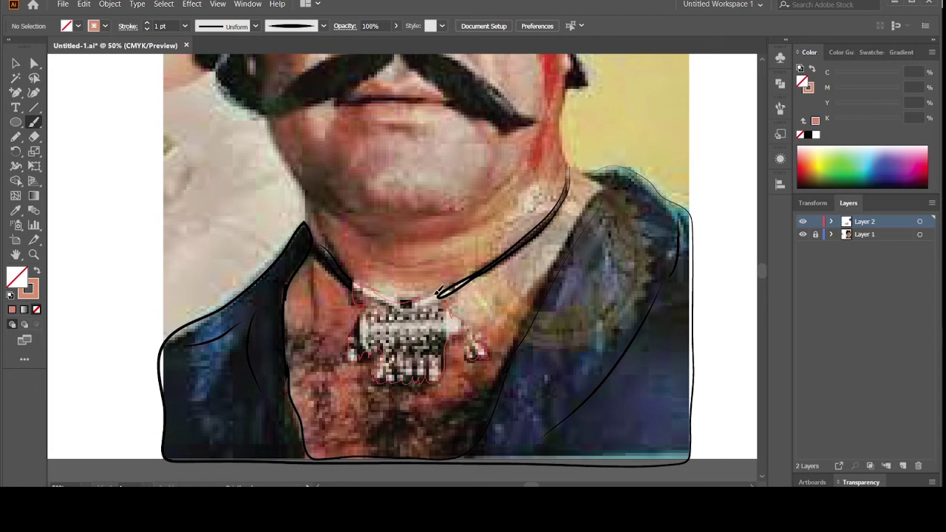
left_click_drag(442, 294, 442, 296)
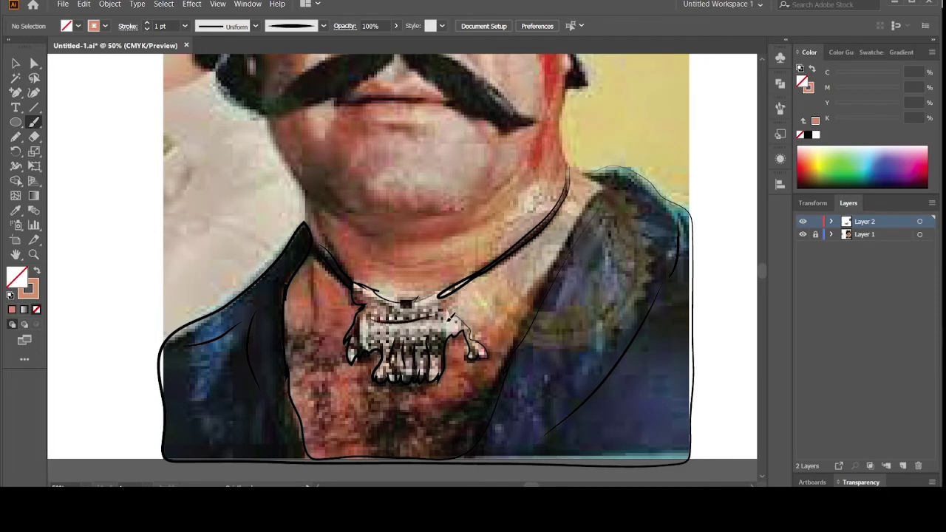
scroll(484, 366, "down", 3)
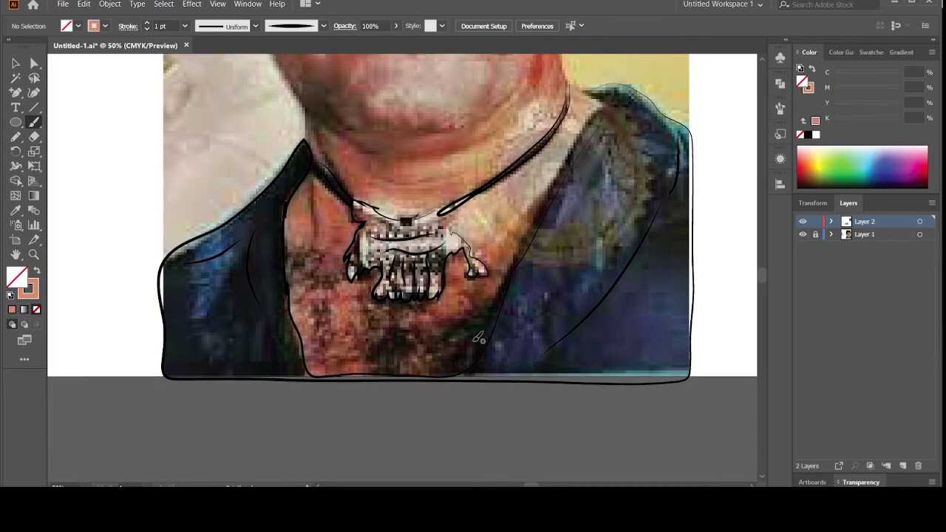
Brush jagged chest-hair strokes below the pendant and down the left chest
mouse_move(480, 302)
left_mouse_down()
mouse_move(406, 321)
mouse_move(385, 311)
mouse_move(368, 342)
mouse_move(407, 366)
mouse_move(475, 365)
mouse_move(505, 298)
mouse_move(496, 297)
left_mouse_up()
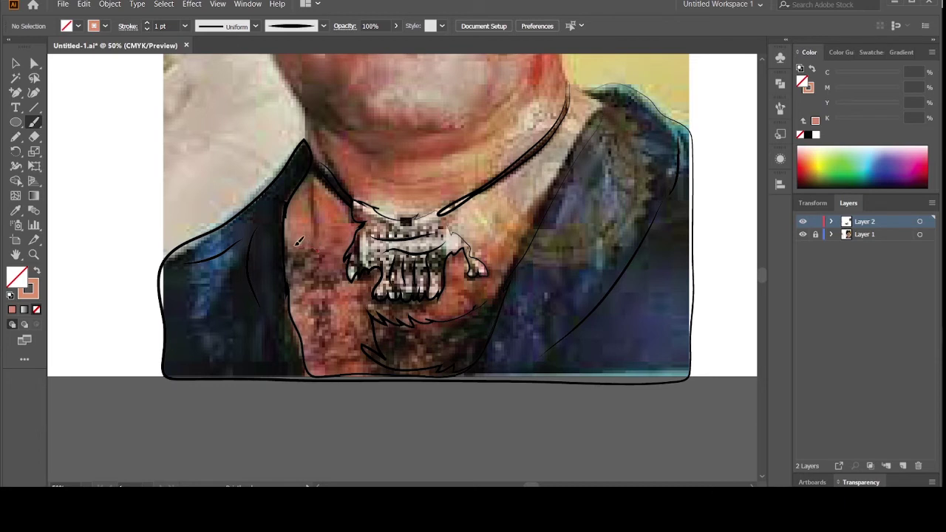
mouse_move(294, 255)
left_mouse_down()
mouse_move(309, 270)
mouse_move(325, 251)
mouse_move(330, 260)
left_mouse_up()
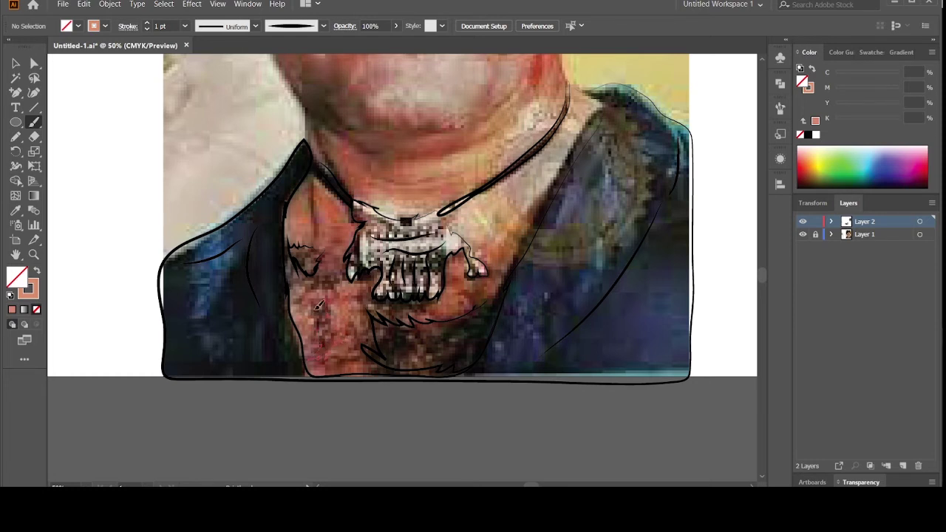
left_click_drag(327, 291, 335, 359)
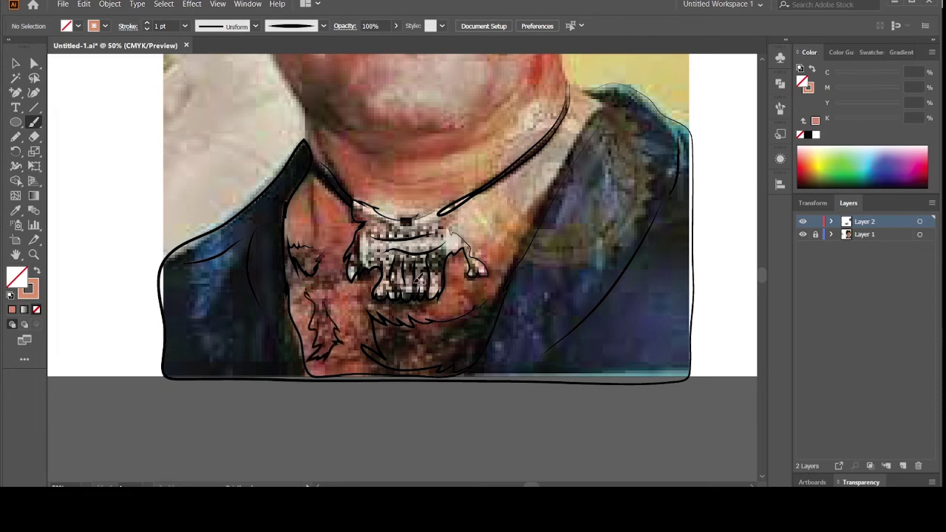
key("ctrl+minus")
key("ctrl+minus")
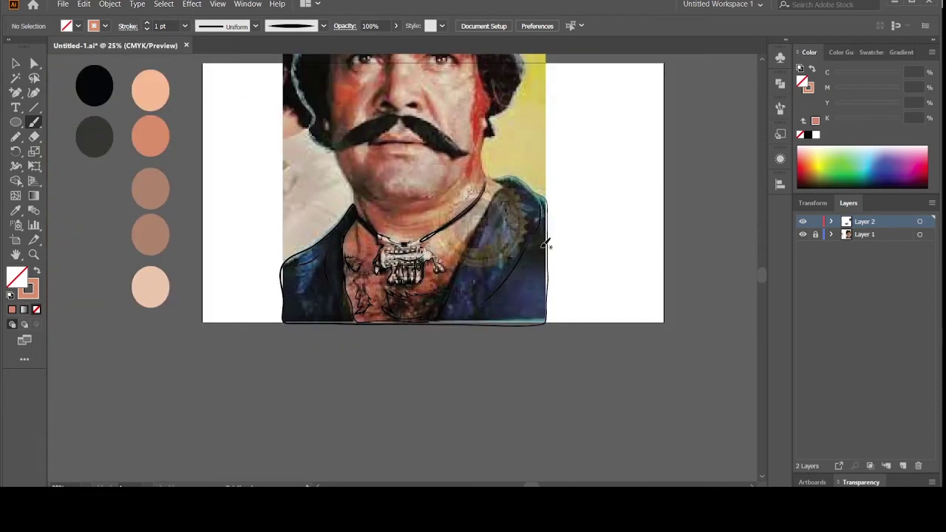
Unlock the photo's layer and drag the reference photo to the right of the artboard
left_click(804, 235)
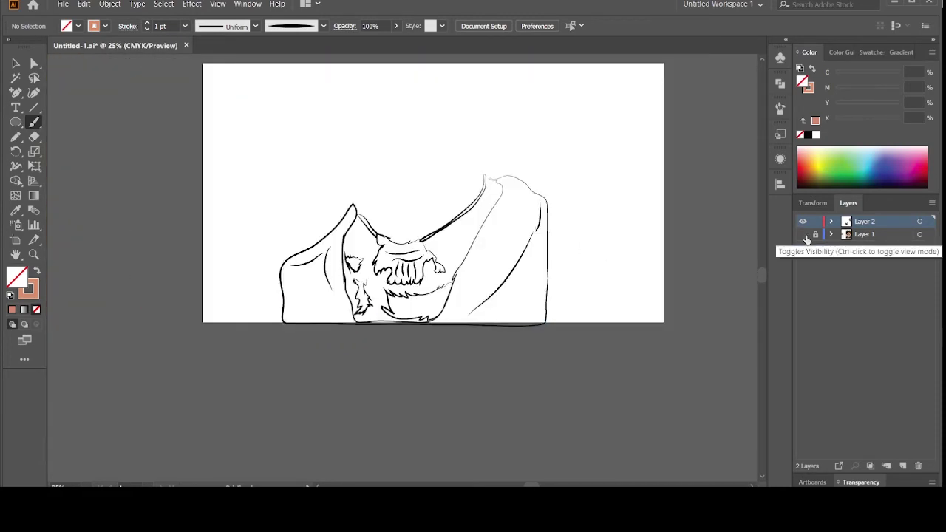
key("ctrl+minus")
left_click(803, 235)
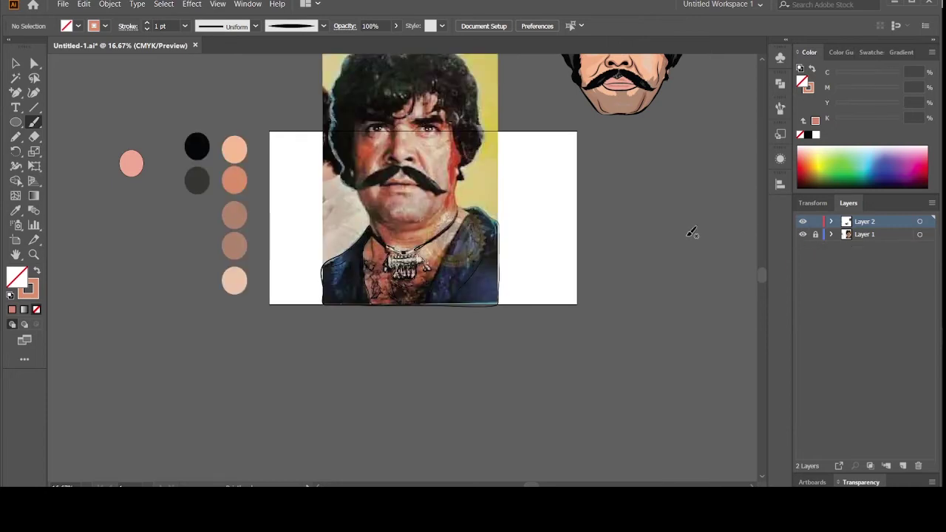
left_click(16, 65)
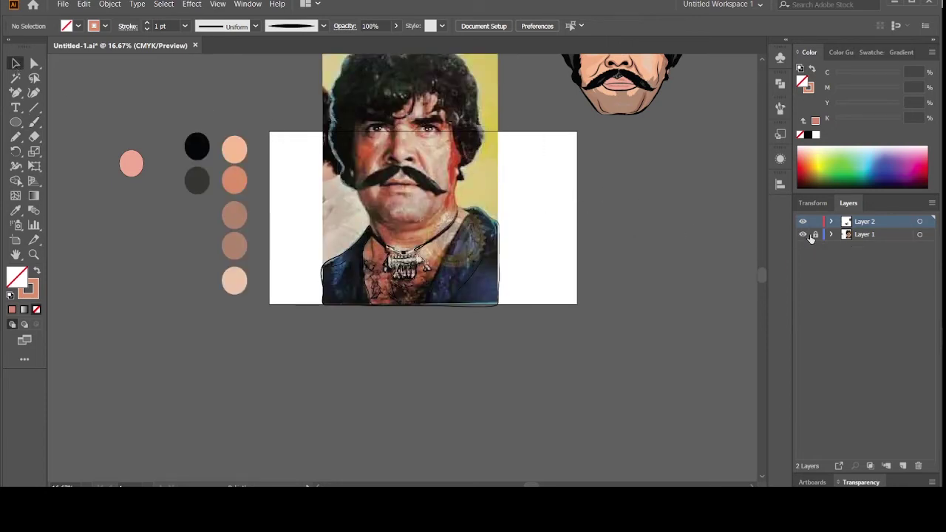
left_click_drag(439, 170, 613, 206)
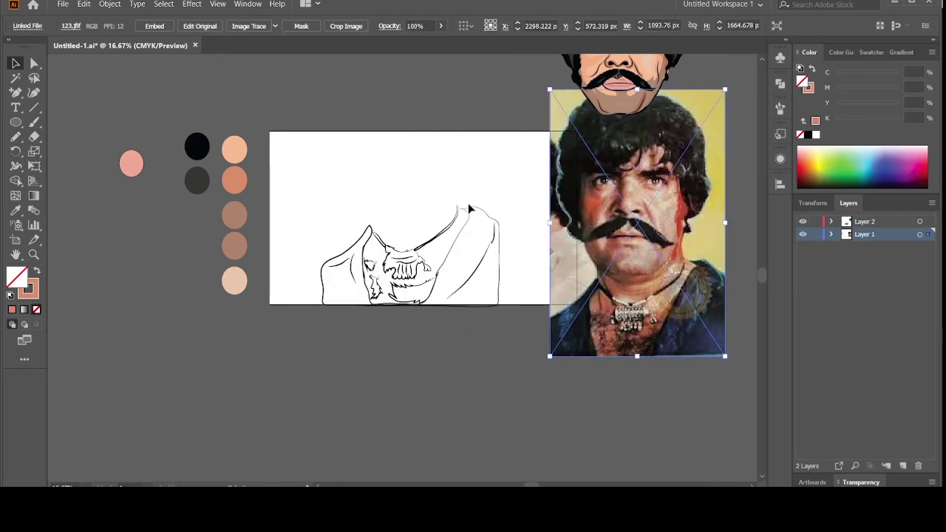
Fill the jacket with crimson, darkened to a deep maroon in the Color Picker
left_click(469, 209)
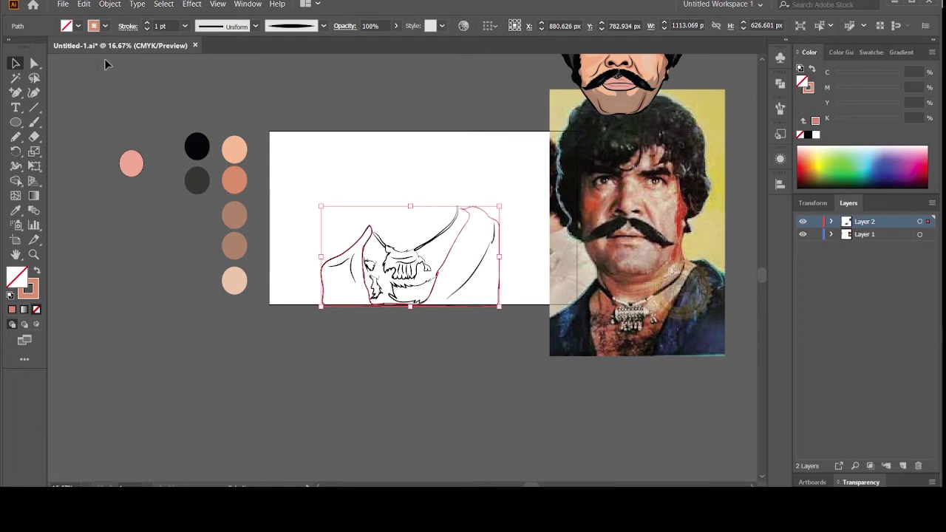
left_click(78, 26)
left_click(95, 48)
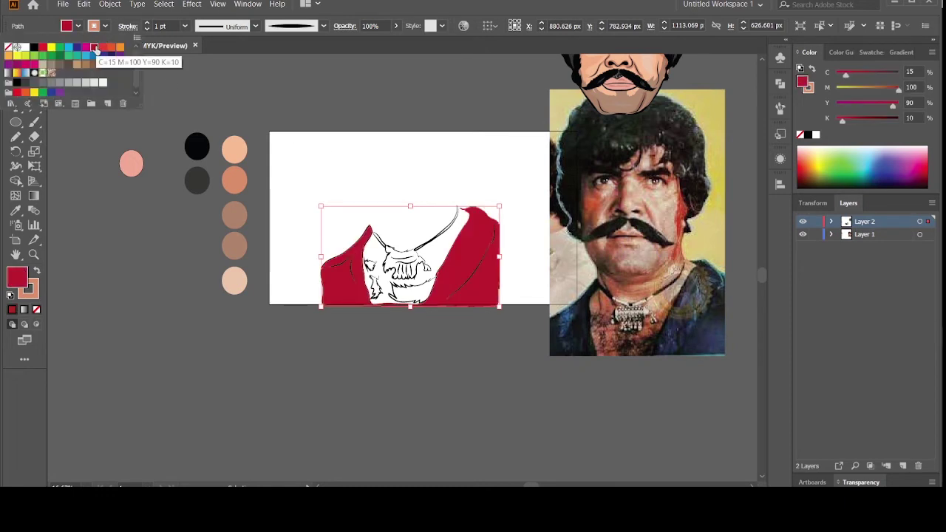
double_click(16, 276)
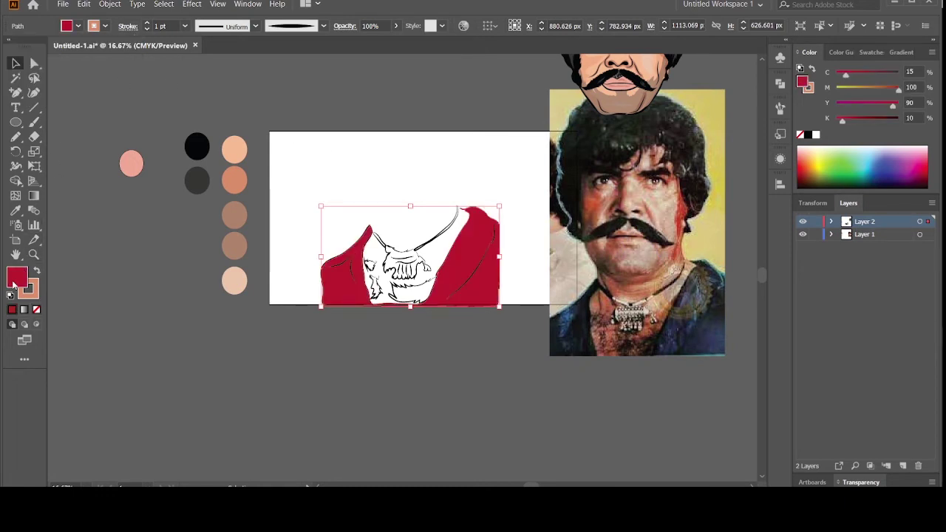
left_click_drag(212, 355, 226, 387)
left_click(371, 317)
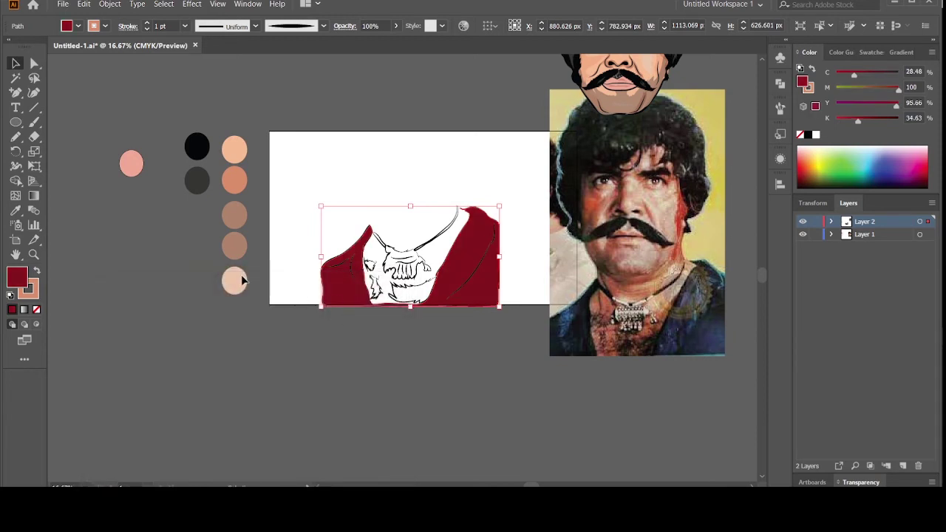
Reshape the collar line by moving an anchor and fill it with black
left_click(15, 65)
left_click(135, 110)
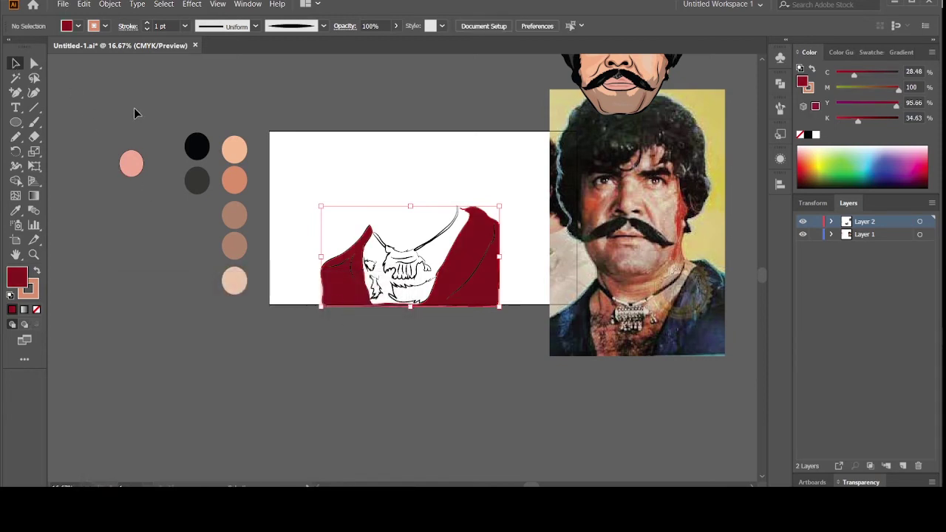
left_click(426, 250)
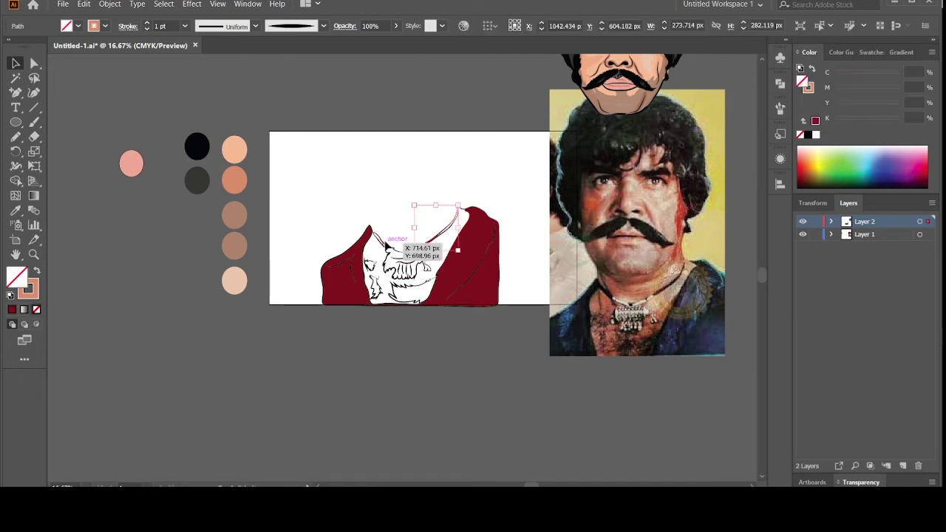
left_click_drag(387, 244, 399, 255)
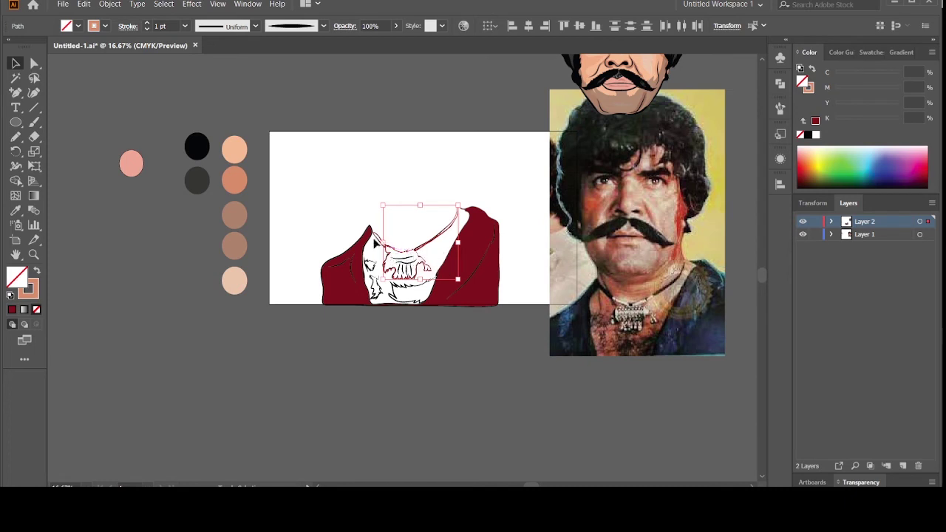
left_click(434, 235)
left_click(433, 237)
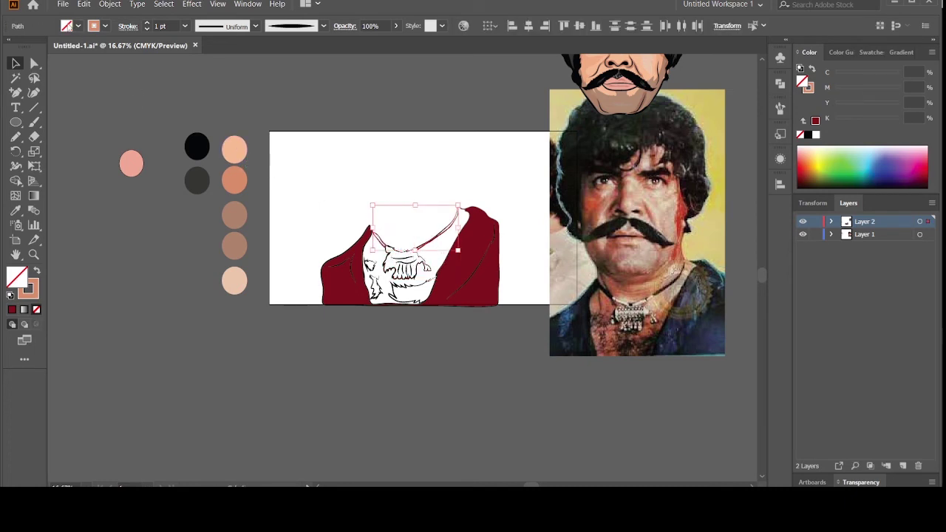
left_click(68, 27)
left_click(34, 47)
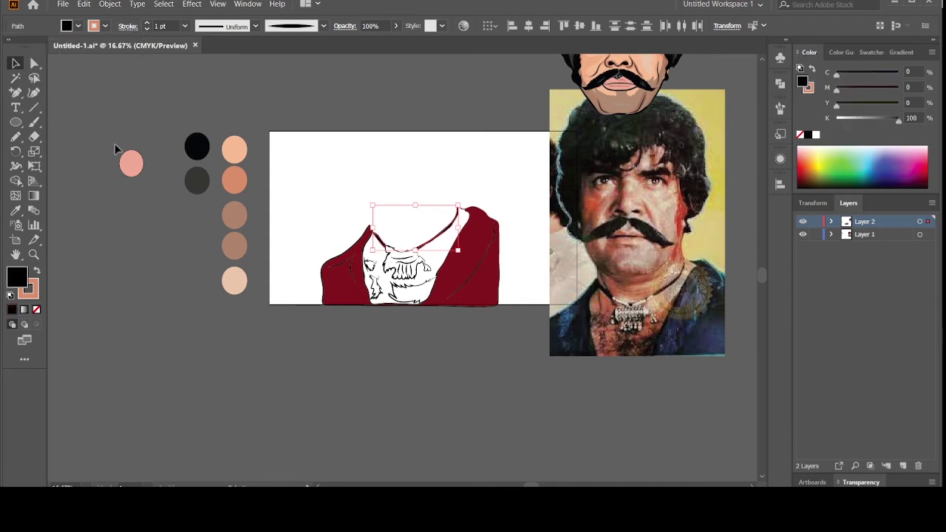
Fill the pendant with a 30% light grey swatch
left_click(162, 215)
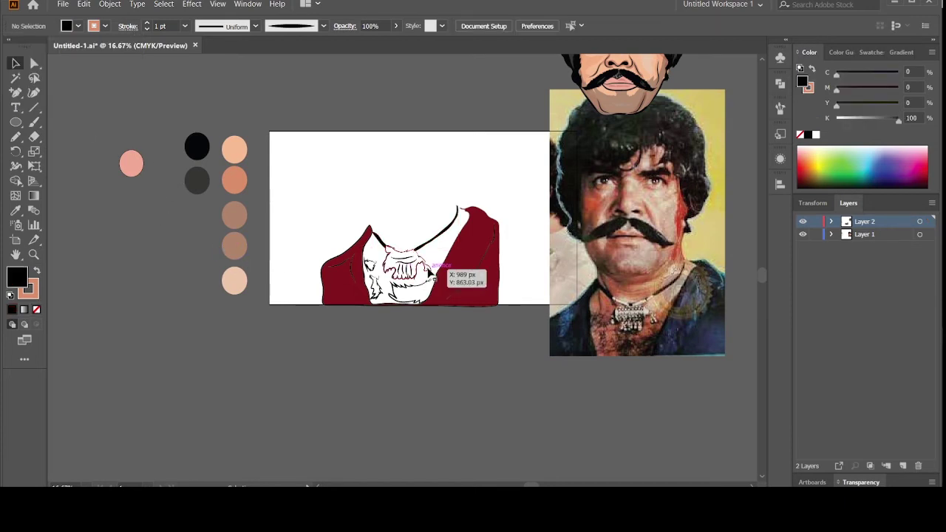
left_click(430, 273)
left_click(78, 27)
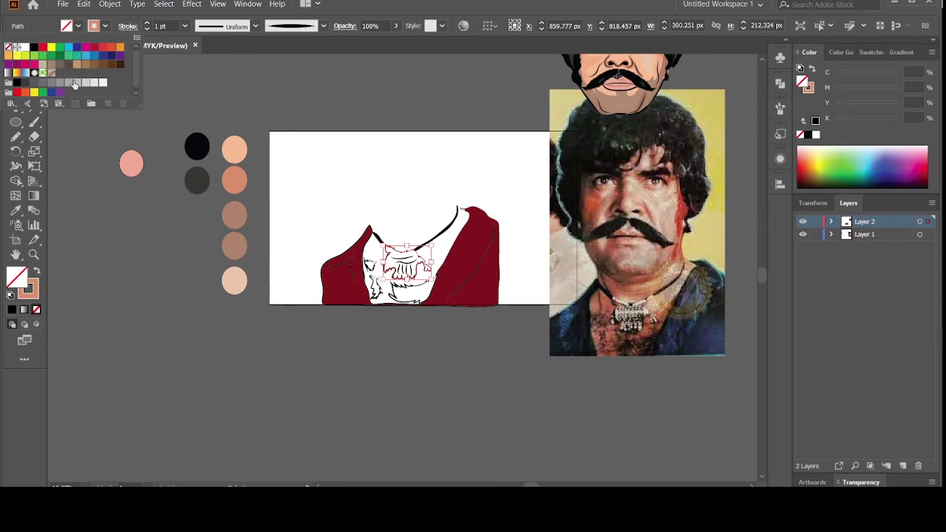
left_click(74, 82)
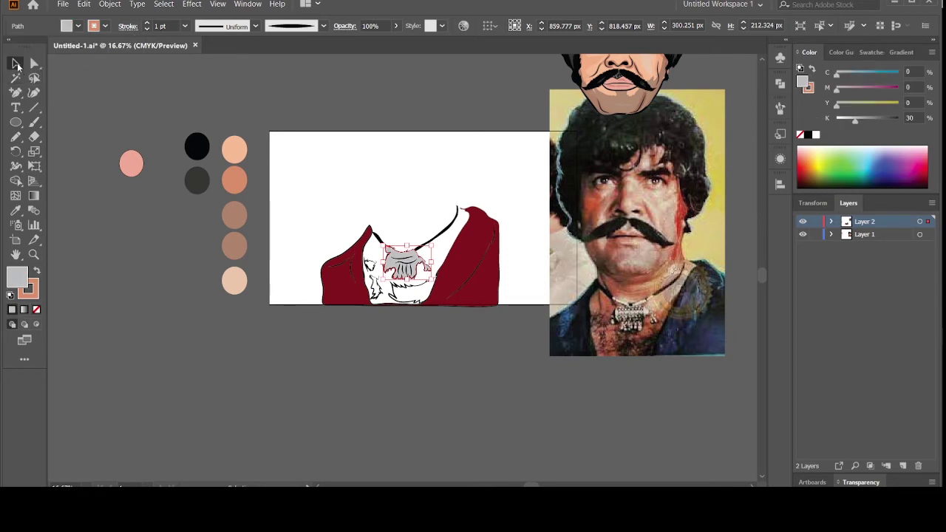
Fill the chest-hair shape below the pendant with black
left_click(17, 65)
left_click(177, 190)
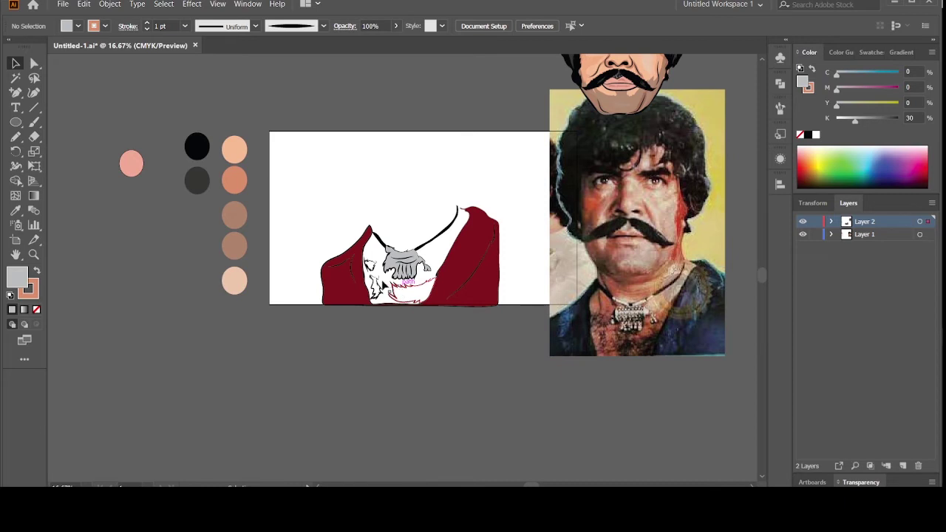
left_click(405, 279)
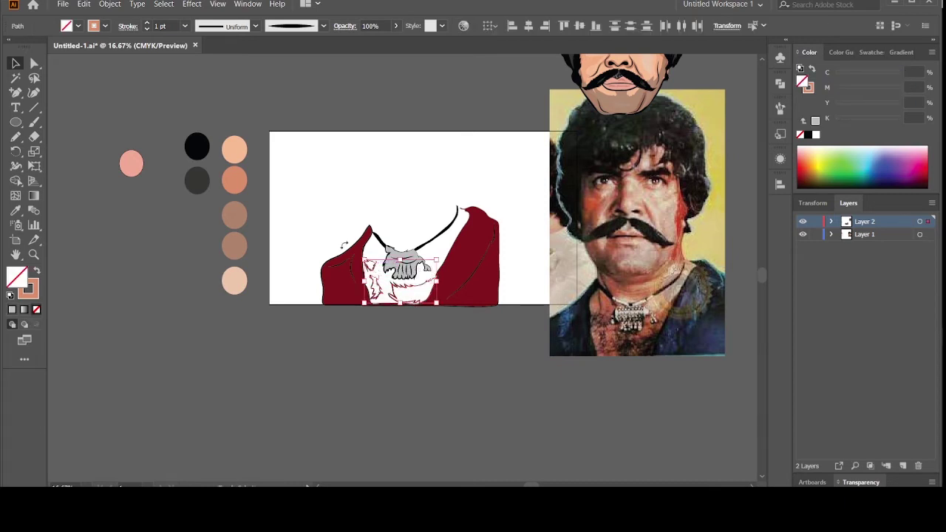
left_click(78, 25)
left_click(34, 47)
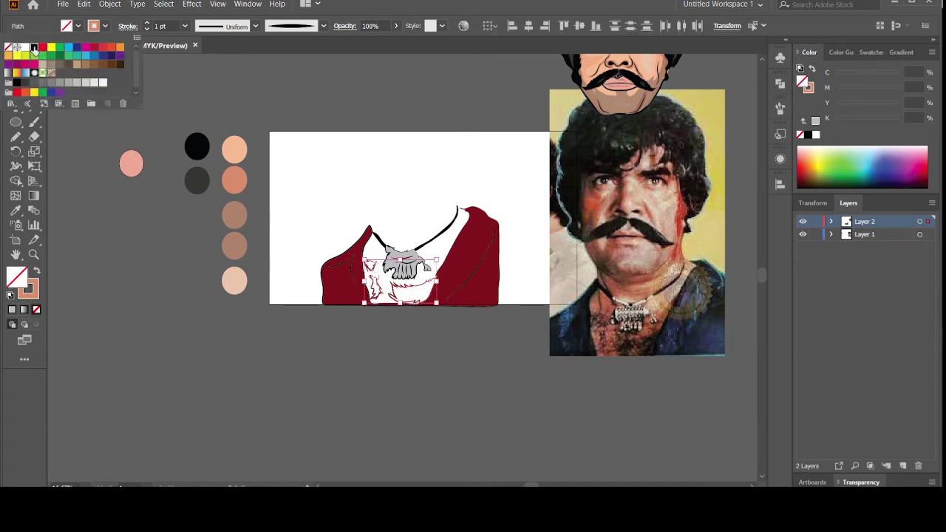
left_click(97, 160)
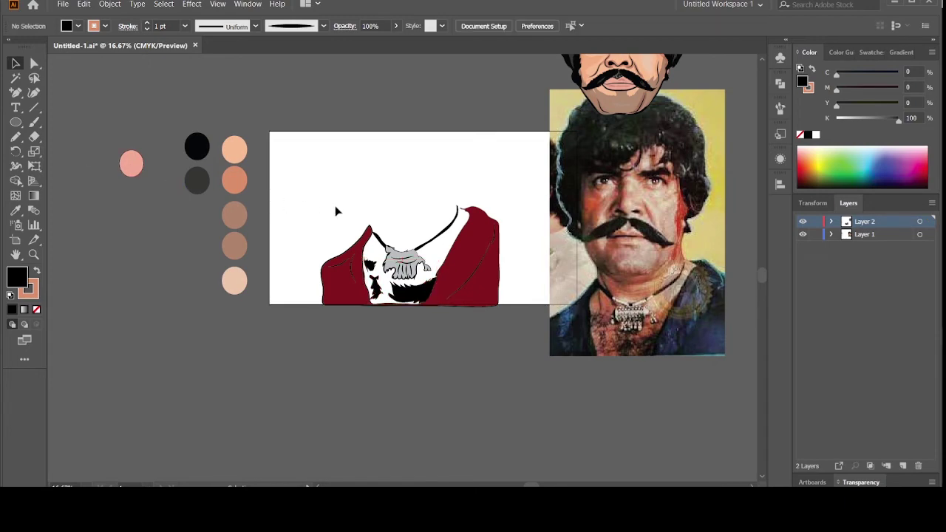
Move the cartoon head onto the body, shift the photo right, and make the artboard taller
mouse_move(602, 100)
left_mouse_down()
mouse_move(620, 84)
mouse_move(462, 173)
left_mouse_up()
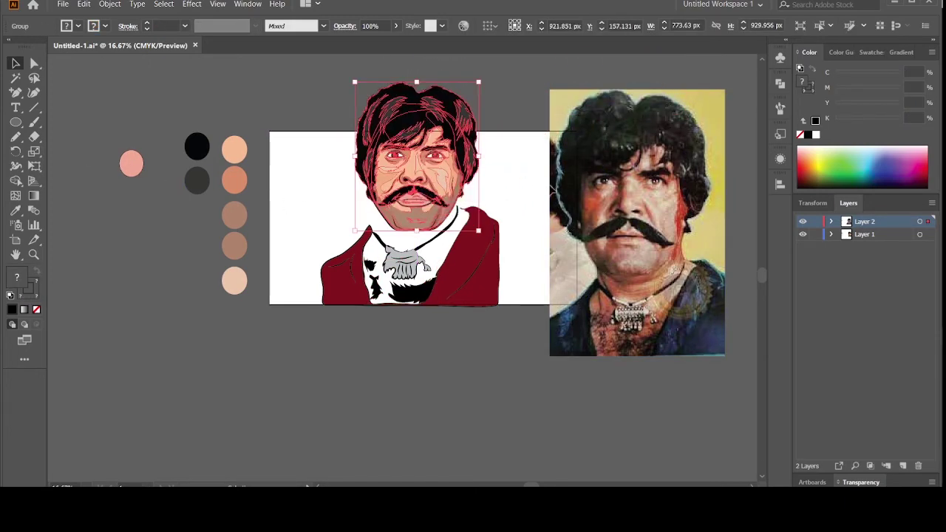
left_click_drag(568, 191, 622, 187)
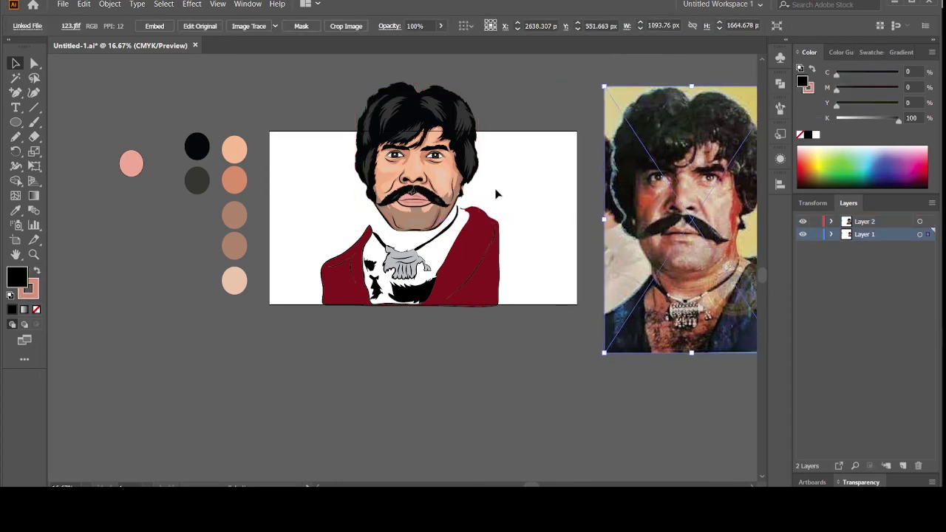
left_click(16, 239)
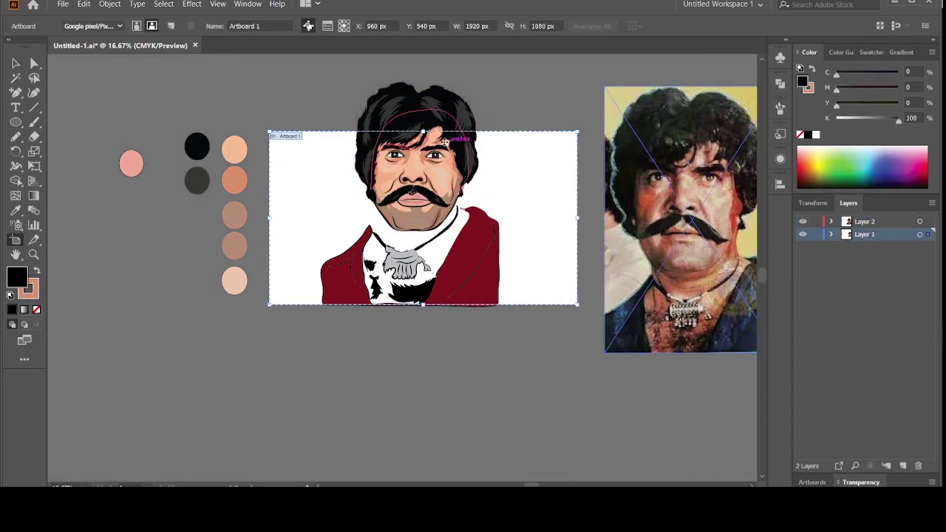
mouse_move(422, 131)
left_mouse_down()
mouse_move(429, 123)
mouse_move(428, 200)
left_mouse_up()
scroll(281, 163, "down", 2)
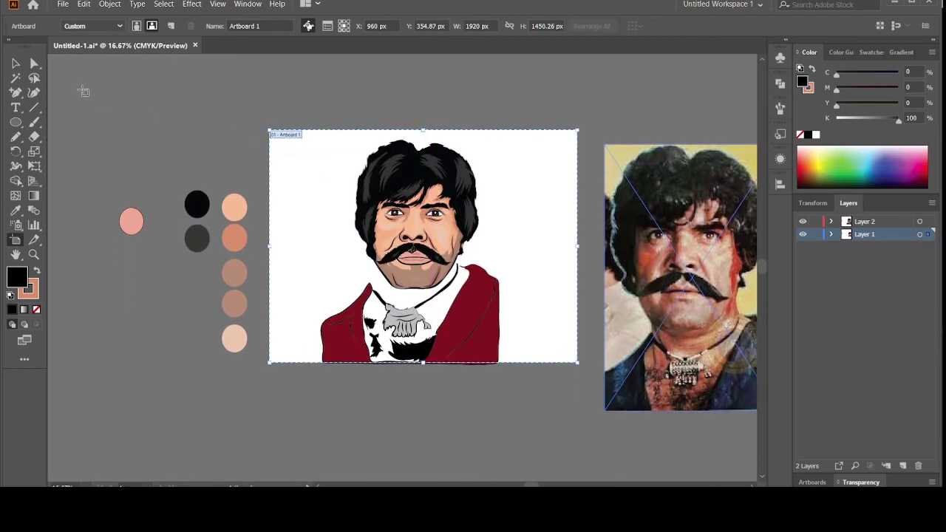
Enlarge the cartoon head group and nudge it slightly up and right
left_click(16, 63)
left_click(380, 211)
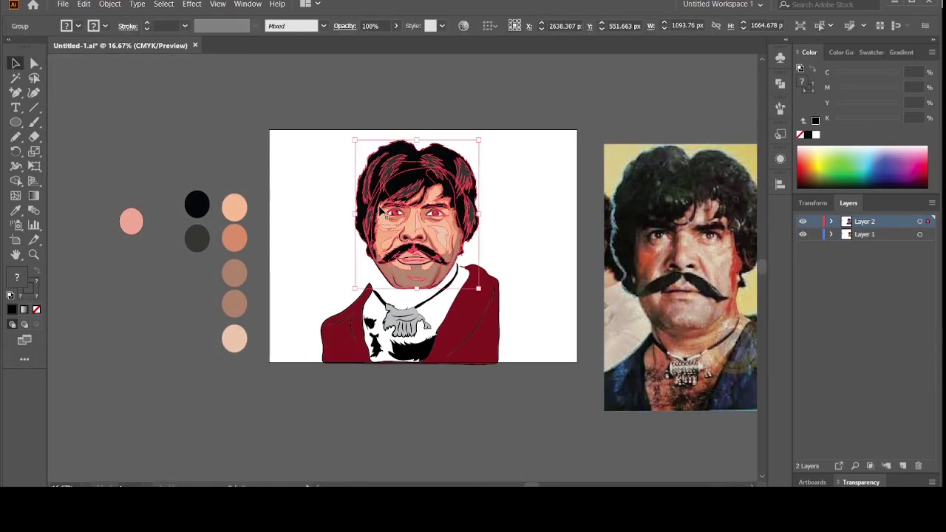
left_click_drag(417, 140, 421, 104)
key("ctrl+shift+a")
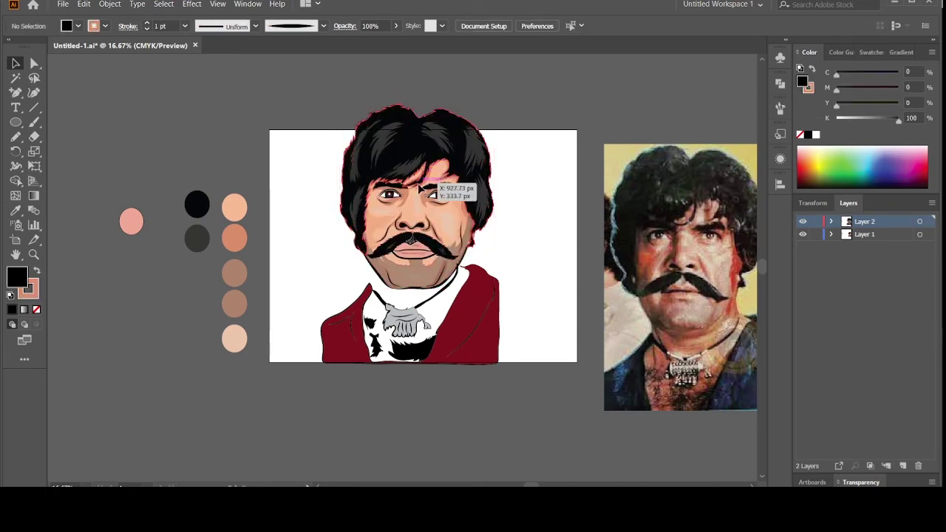
left_click(420, 189)
left_click(331, 205)
left_click_drag(408, 250, 419, 215)
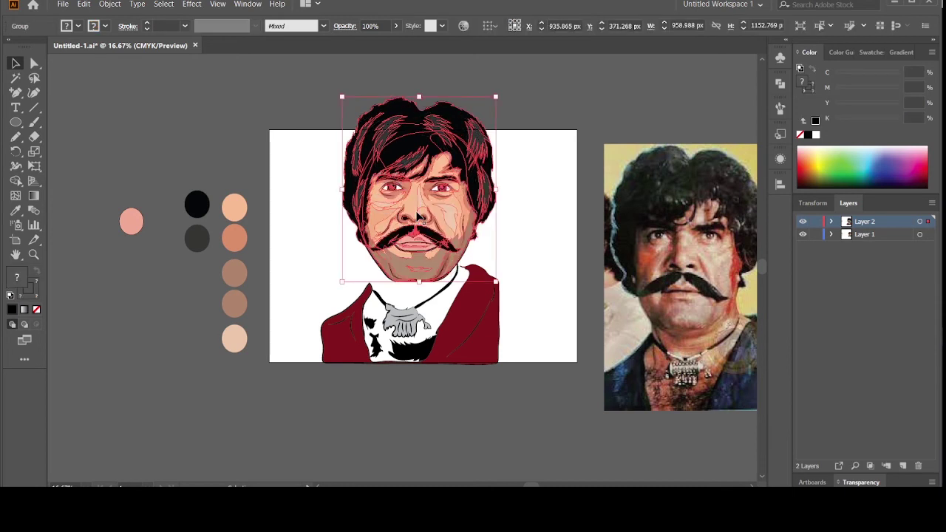
left_click(289, 235)
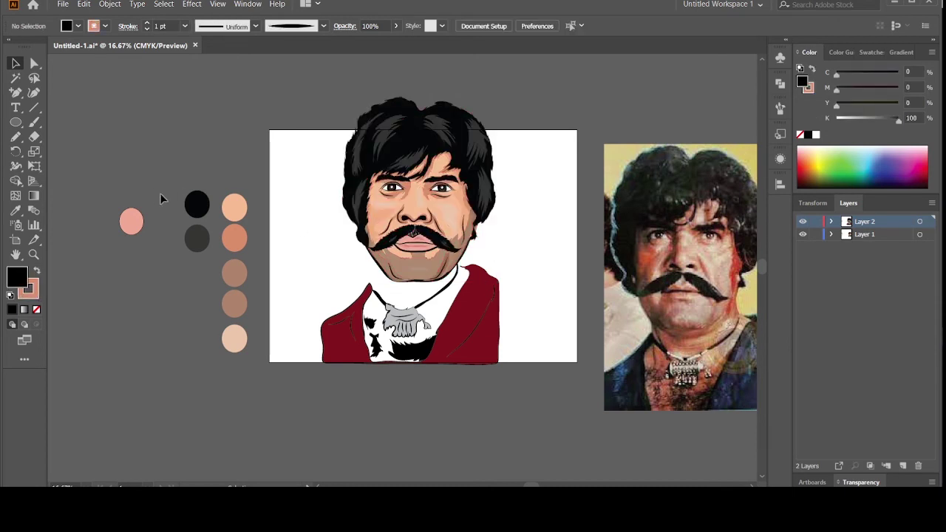
Paint a brush stroke along the right jacket lapel
left_click(34, 122)
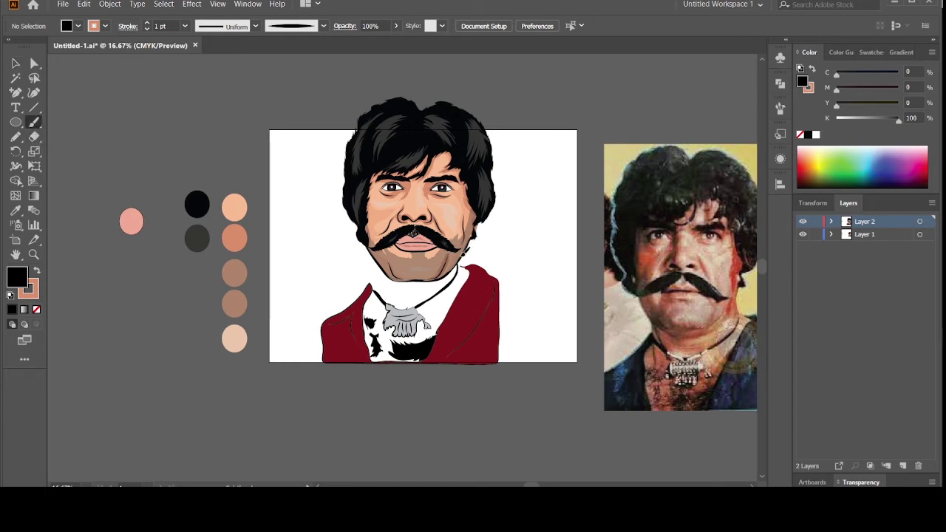
mouse_move(479, 273)
left_mouse_down()
mouse_move(393, 356)
mouse_move(363, 299)
left_mouse_up()
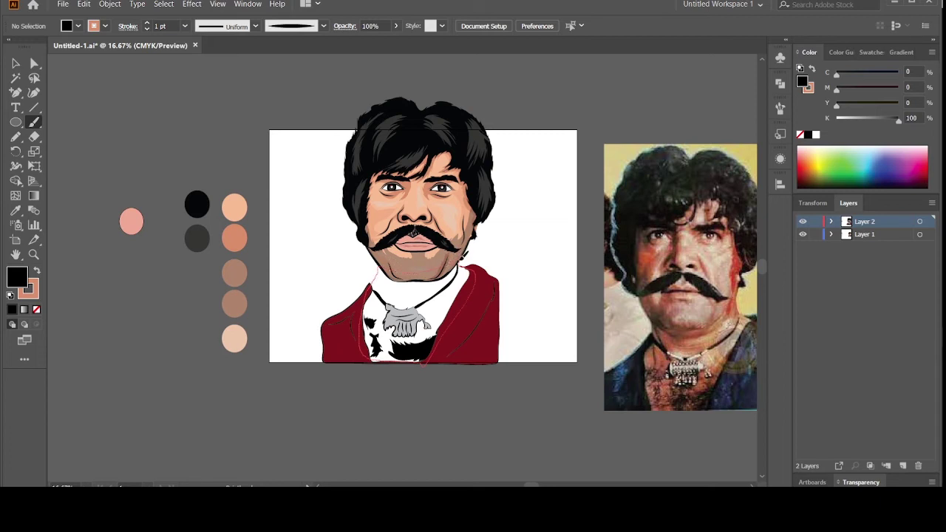
key("slash")
left_click(15, 63)
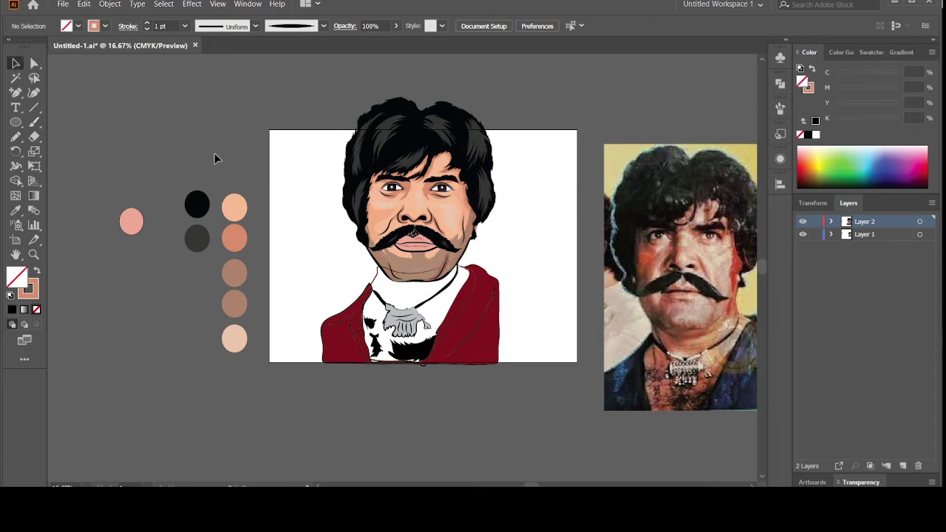
left_click(380, 272)
Fill the chest skin shape with peach and send it behind the hair and pendant
key("i")
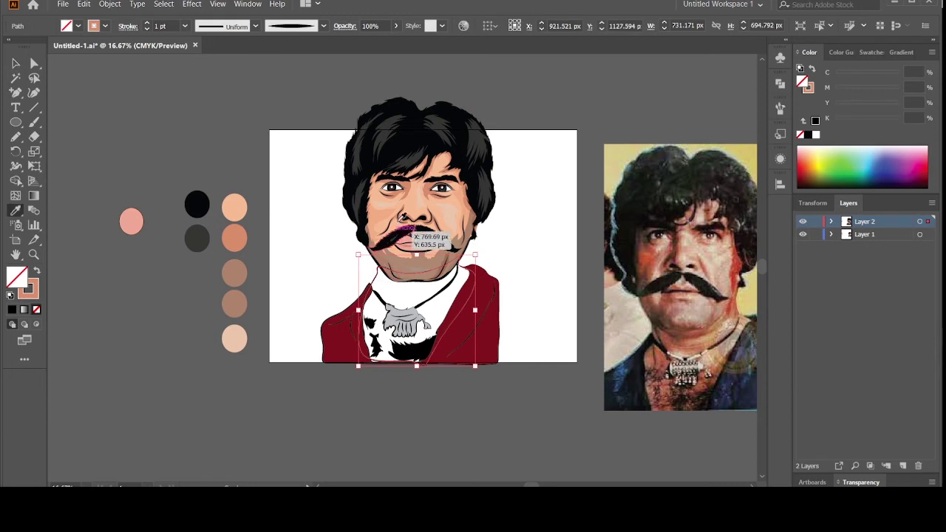
left_click(235, 207)
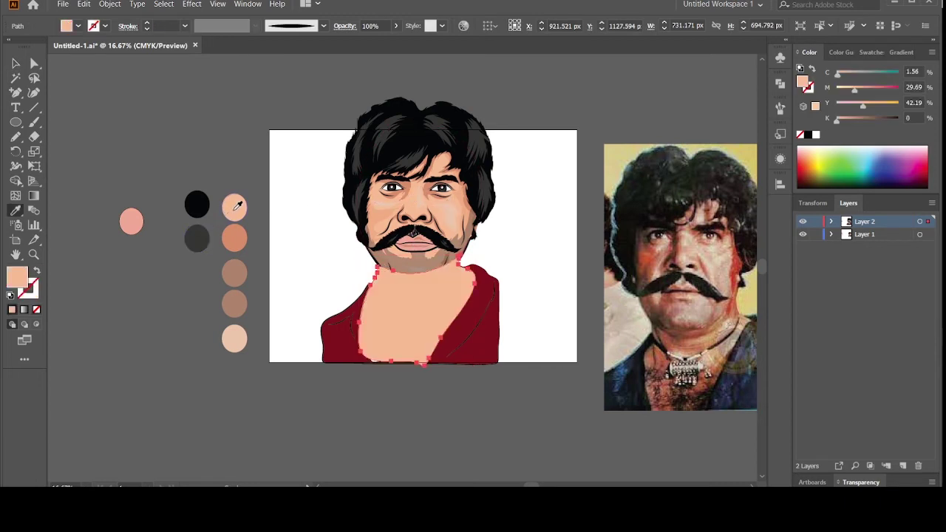
key("ctrl+shift+bracketleft")
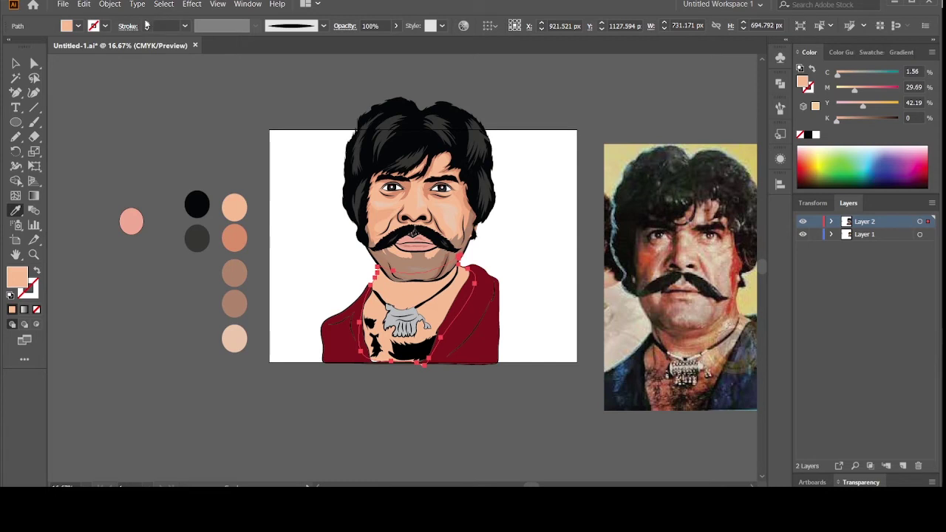
left_click(14, 63)
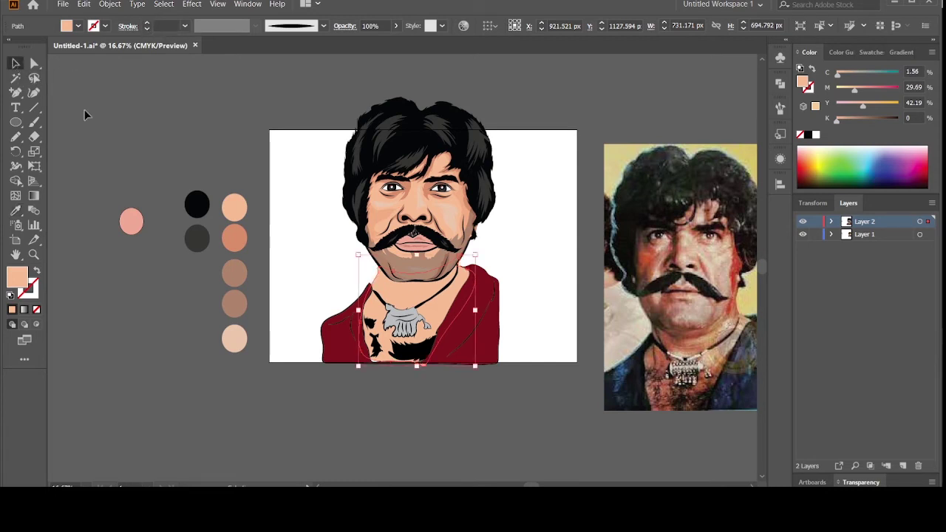
left_click(112, 119)
Give the neck skin shape a black outline sampled from the line art
left_click(381, 300)
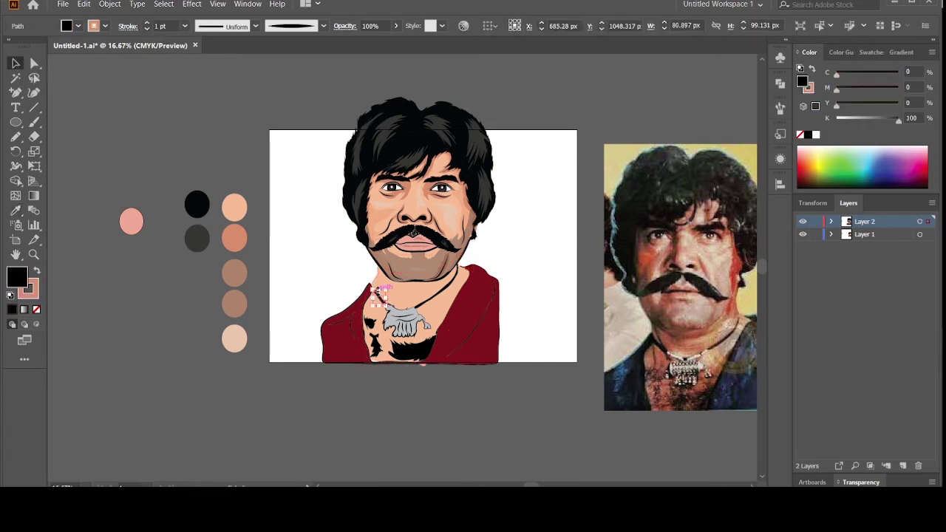
left_click(416, 300)
key("i")
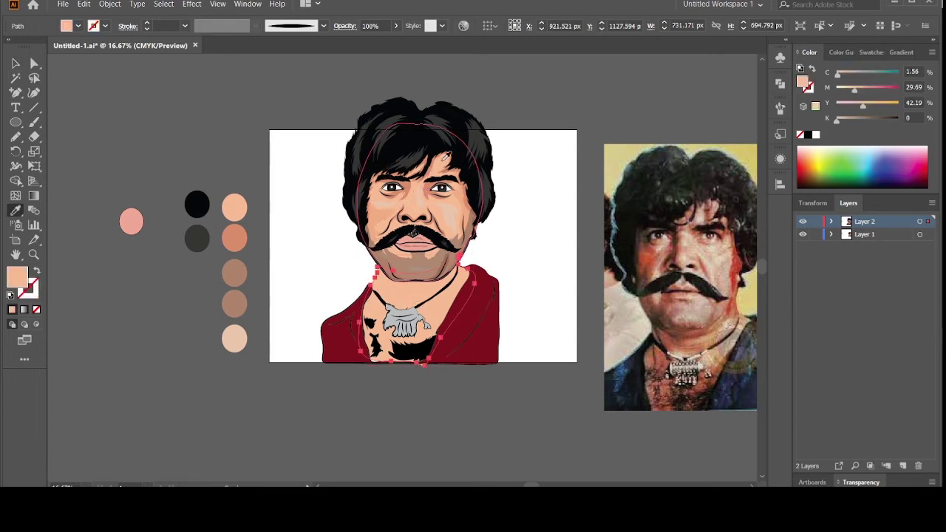
left_click(443, 160)
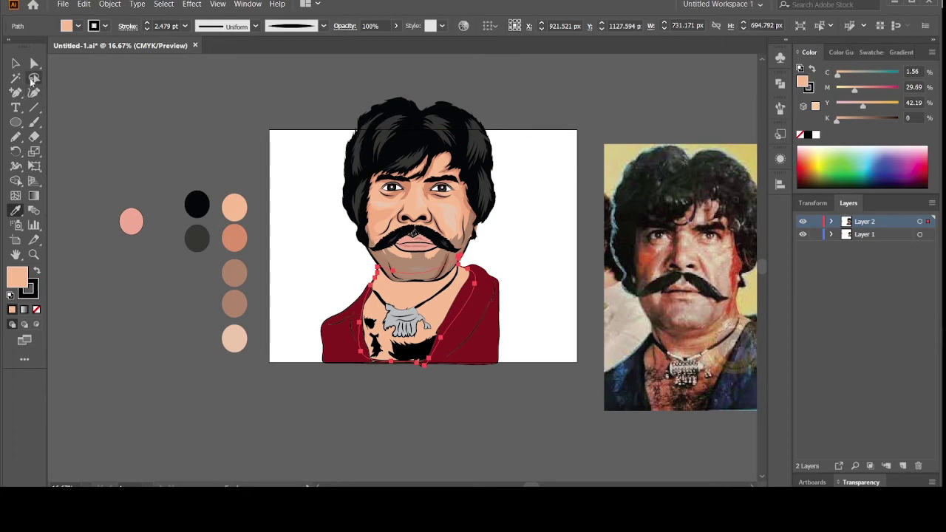
left_click(15, 64)
left_click(161, 164)
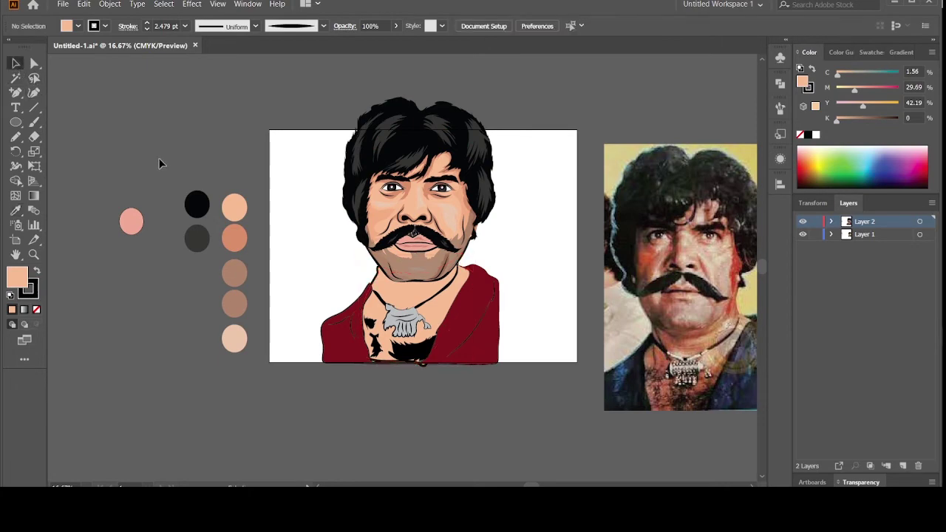
Redraw the neck shape's left edge more smoothly with the Pencil
left_click(398, 293)
key("ctrl+plus")
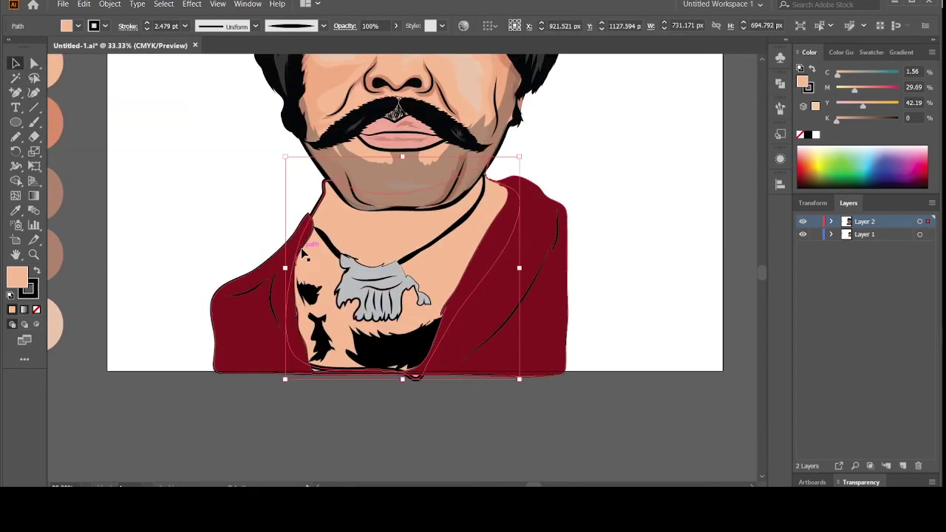
left_click(15, 136)
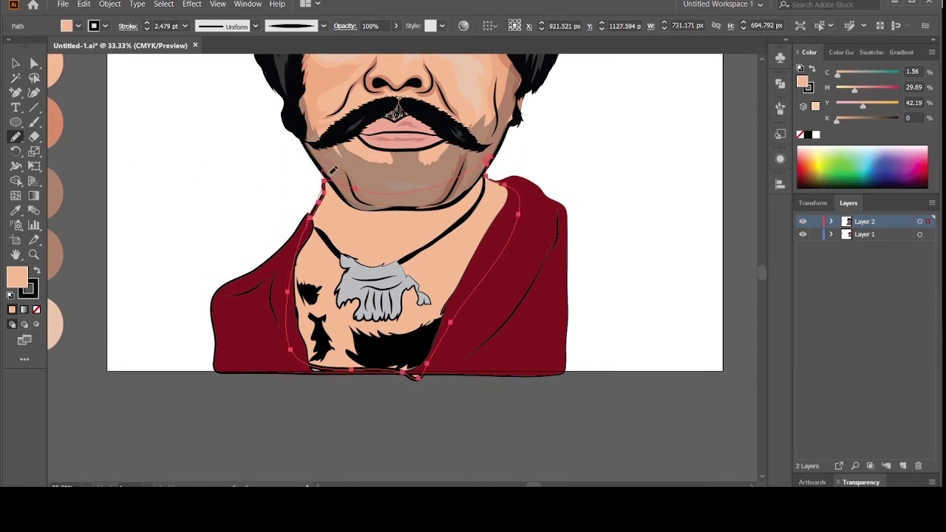
left_click_drag(322, 168, 300, 230)
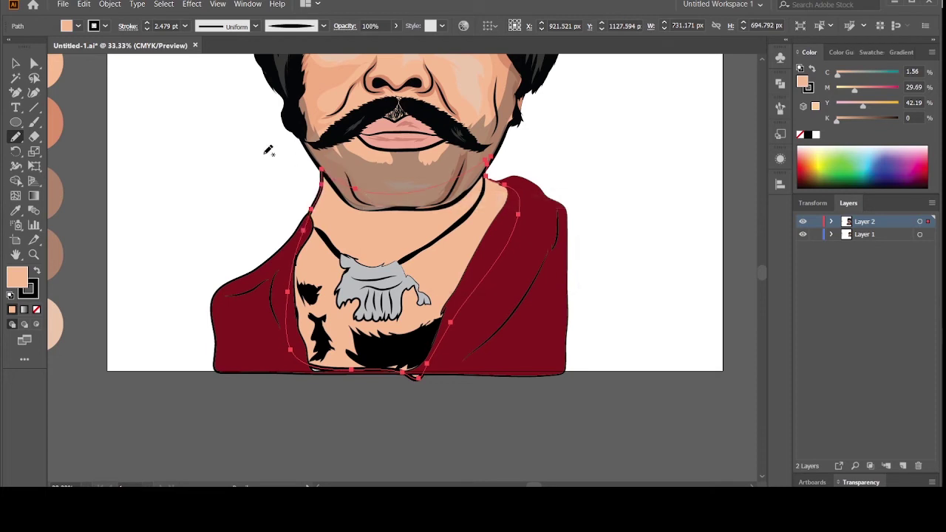
left_click(15, 63)
left_click(127, 124)
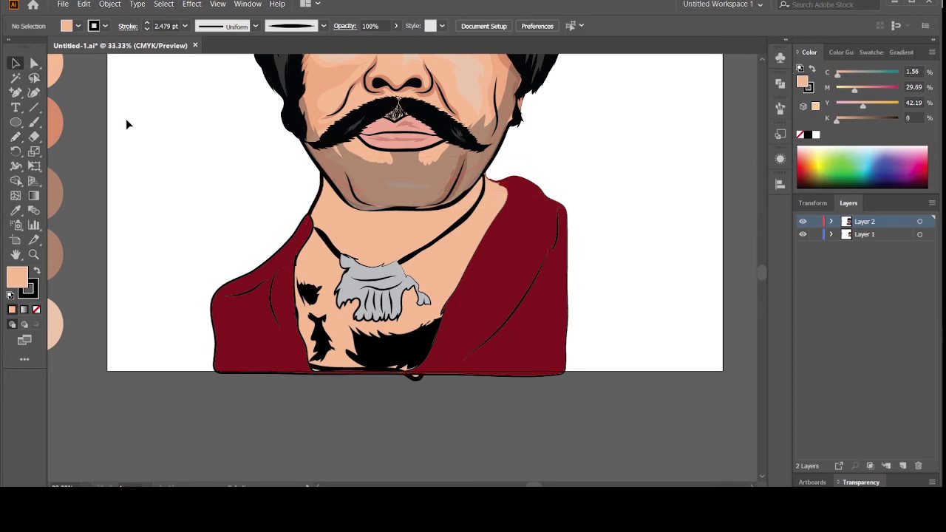
Reposition the head group slightly lower on the neck
key("ctrl+minus")
key("ctrl+minus")
key("ctrl+minus")
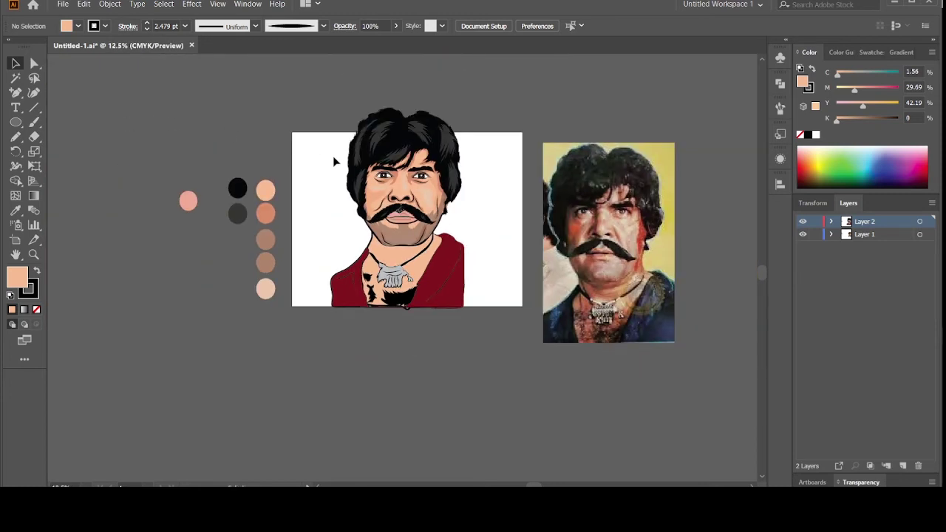
left_click(397, 177)
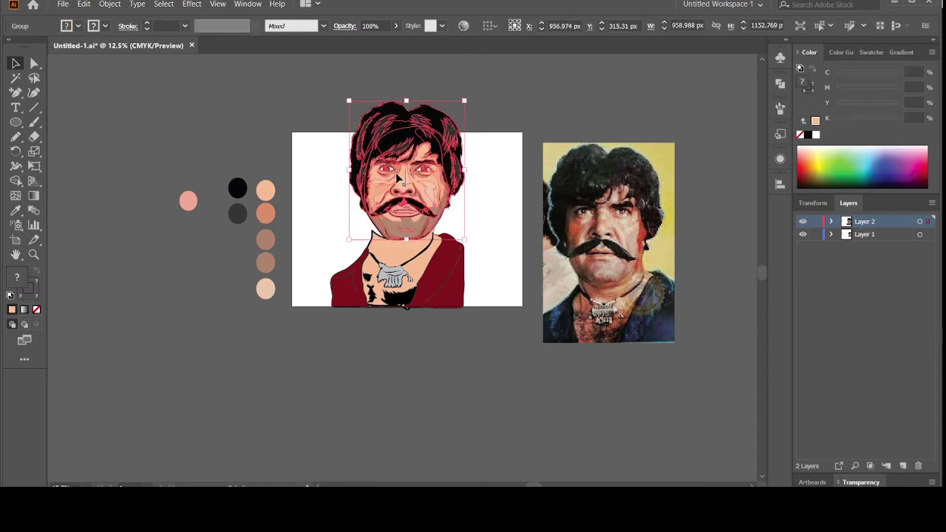
left_click_drag(396, 172, 392, 170)
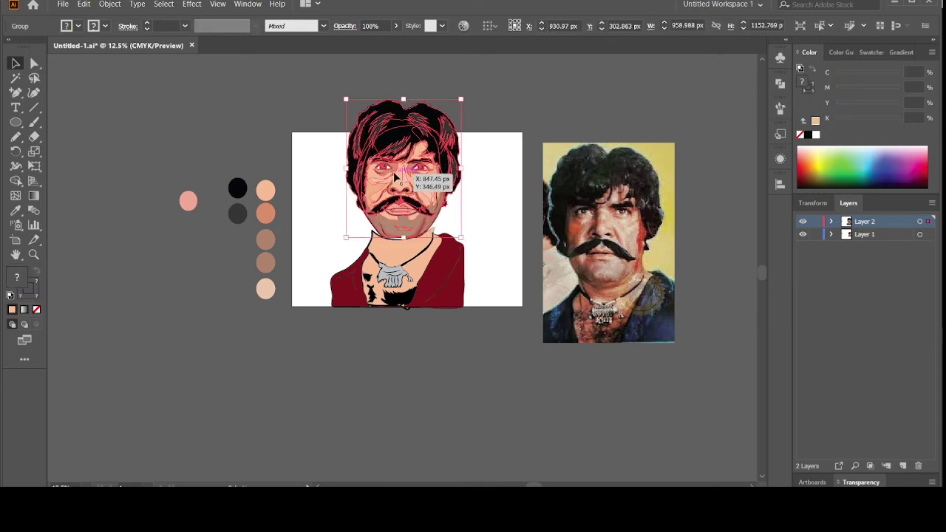
left_click(322, 184)
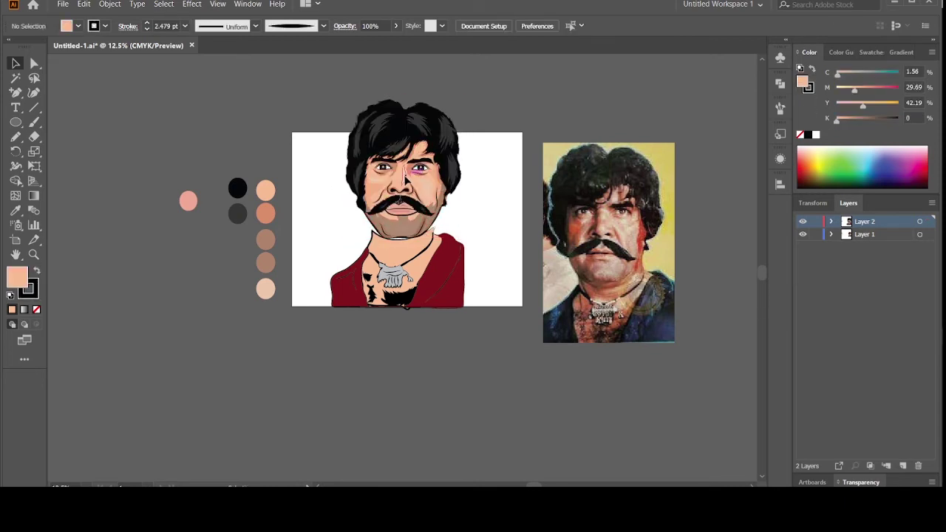
left_click_drag(406, 177, 405, 181)
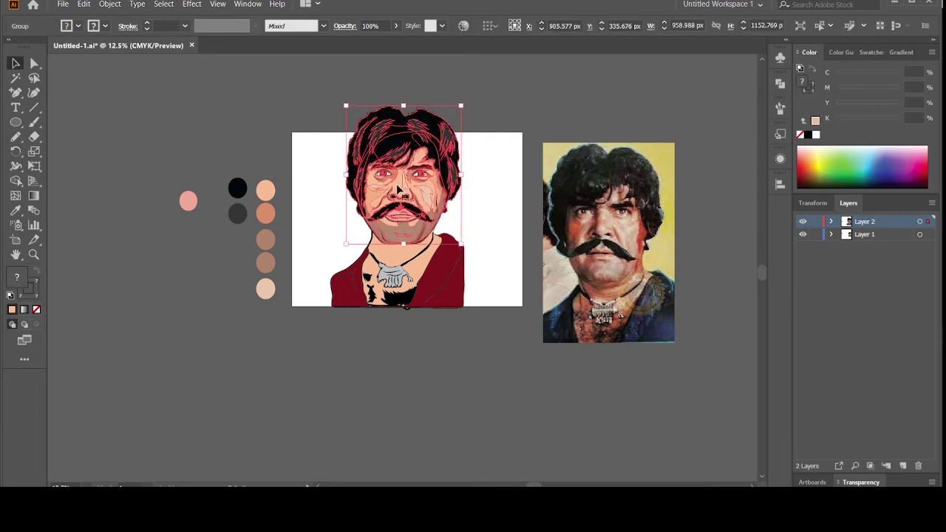
left_click_drag(405, 181, 405, 183)
left_click(316, 190)
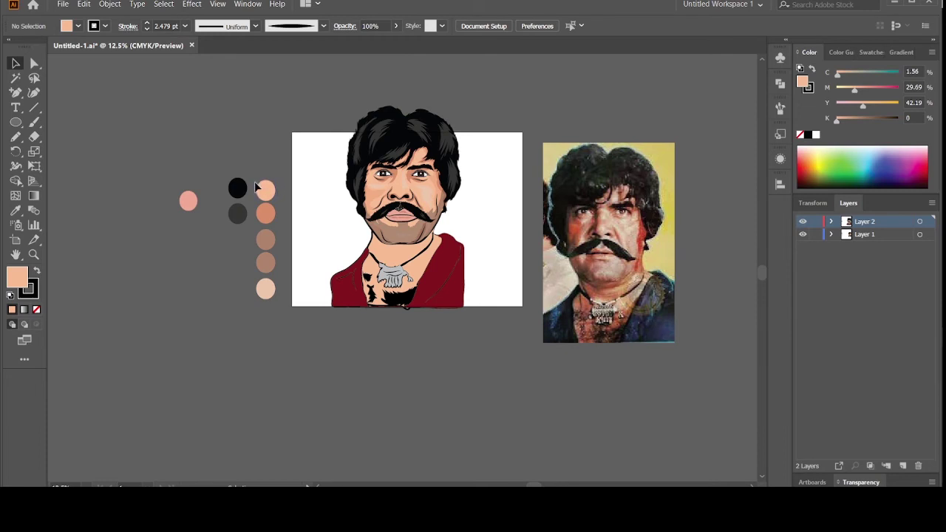
Draw a shadow shape across the neck under the chin and fill it salmon
left_click(16, 138)
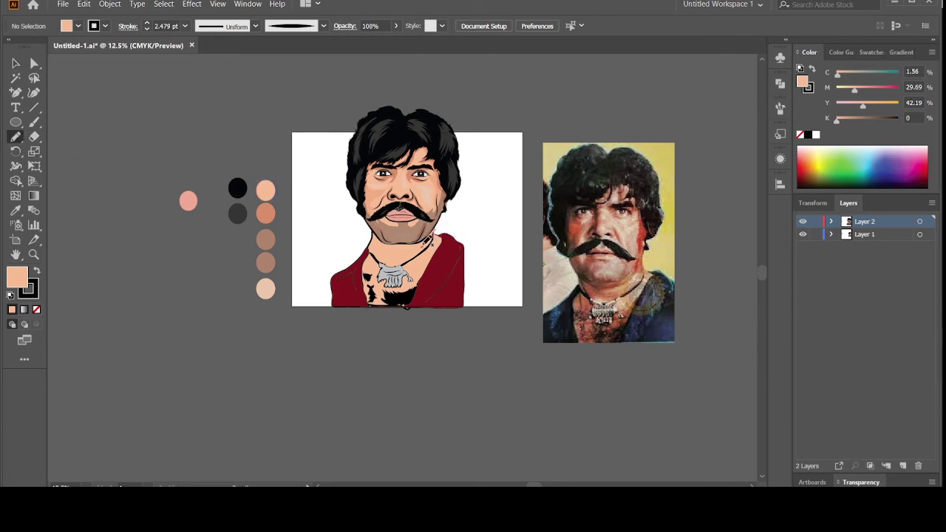
left_click_drag(429, 241, 383, 237)
left_click(438, 229, "ctrl")
key("i")
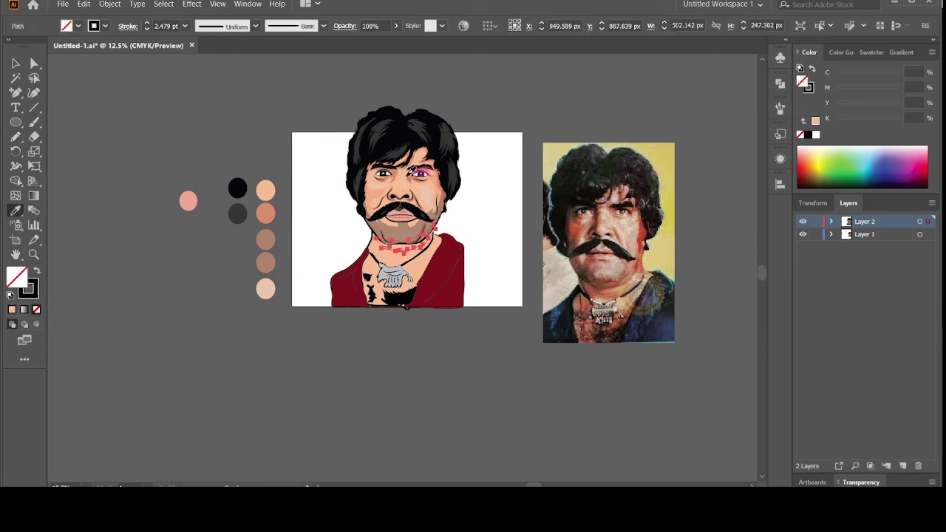
left_click(265, 212)
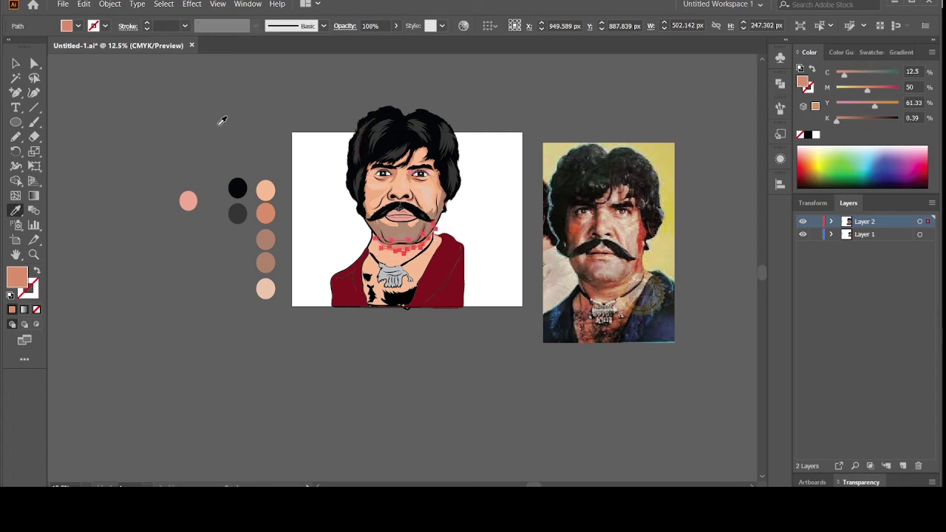
left_click(16, 63)
left_click(89, 108)
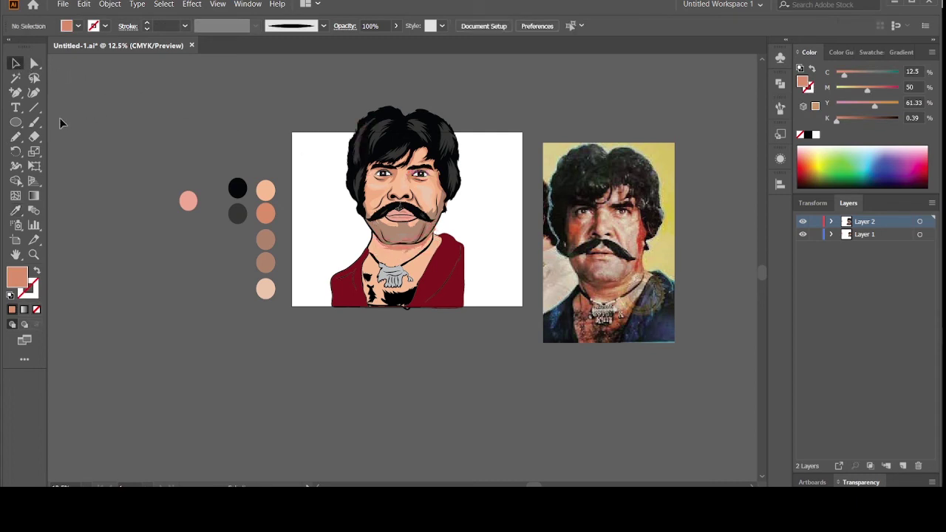
left_click(17, 136)
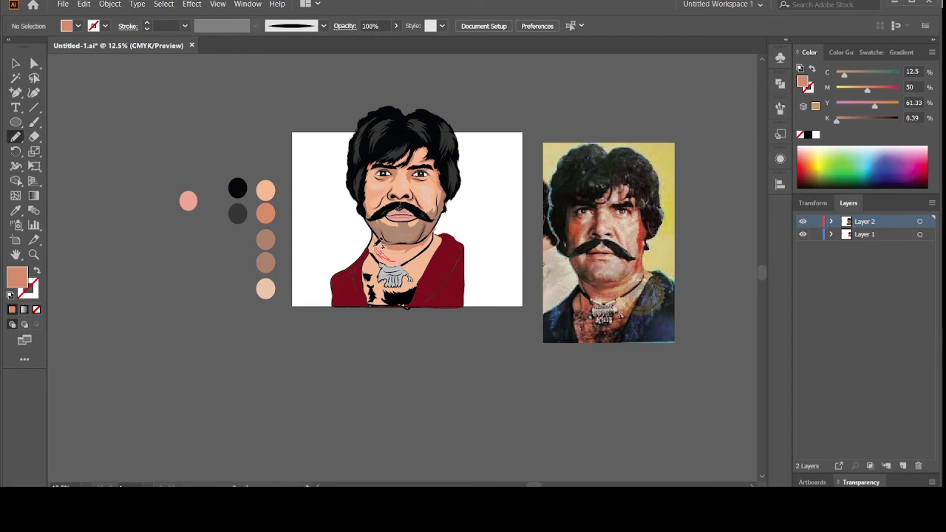
Draw a neck shape filled with the face's translucent skin tone
left_click_drag(378, 233, 391, 259)
key("i")
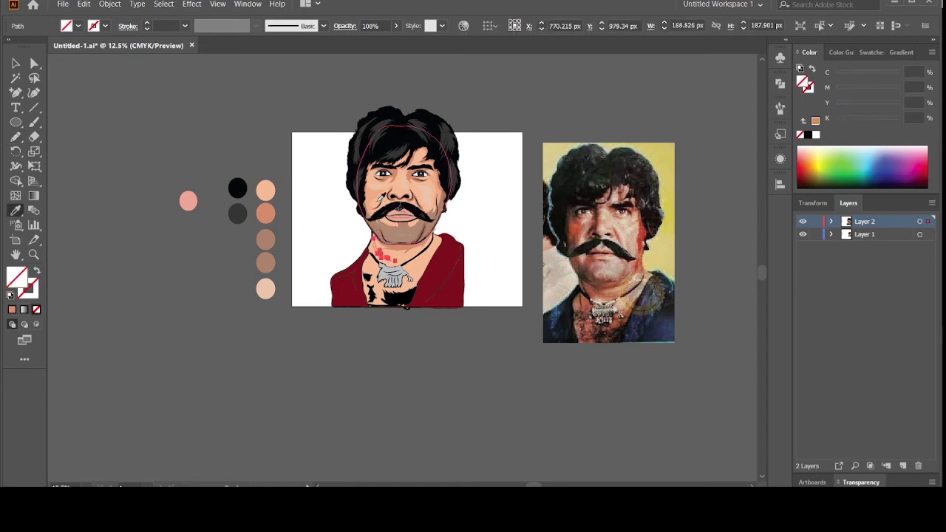
left_click(377, 196)
key("v")
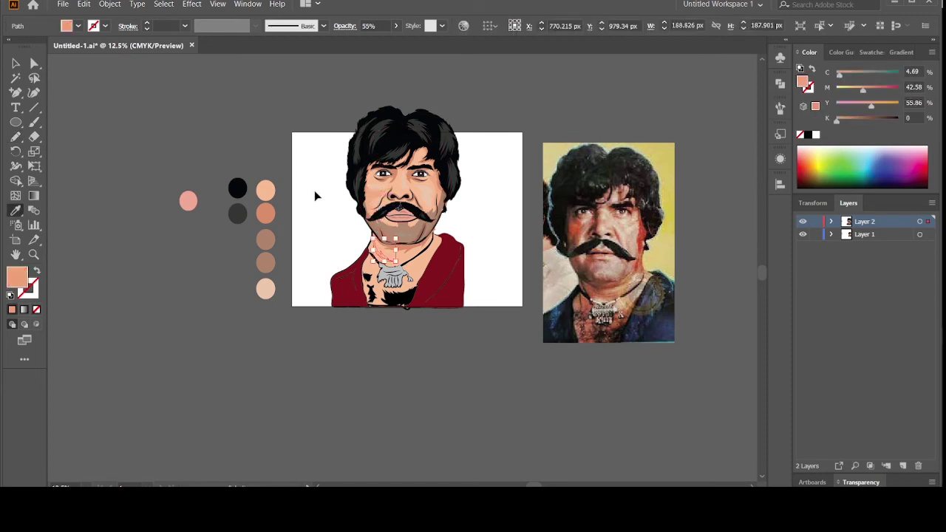
left_click(16, 63)
left_click(84, 119)
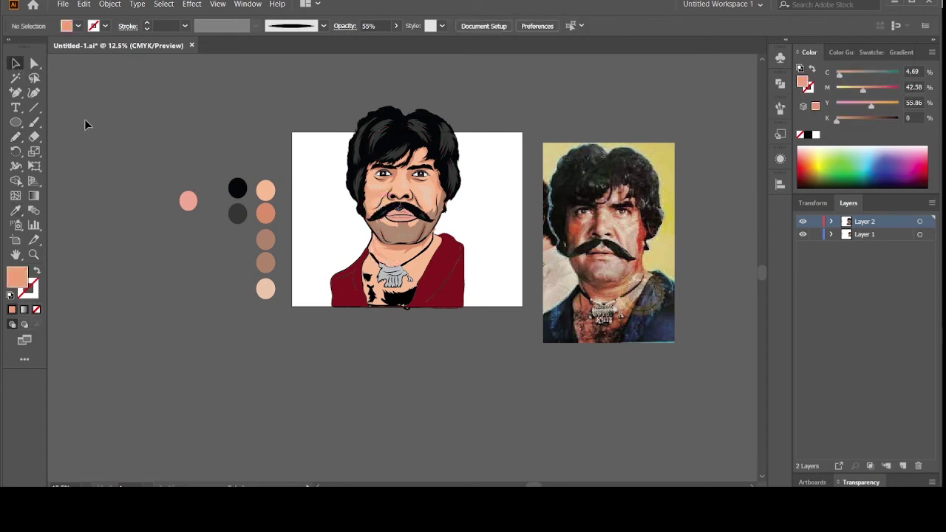
Redraw the right end of the salmon neck shadow's outline with the Pencil
left_click(15, 136)
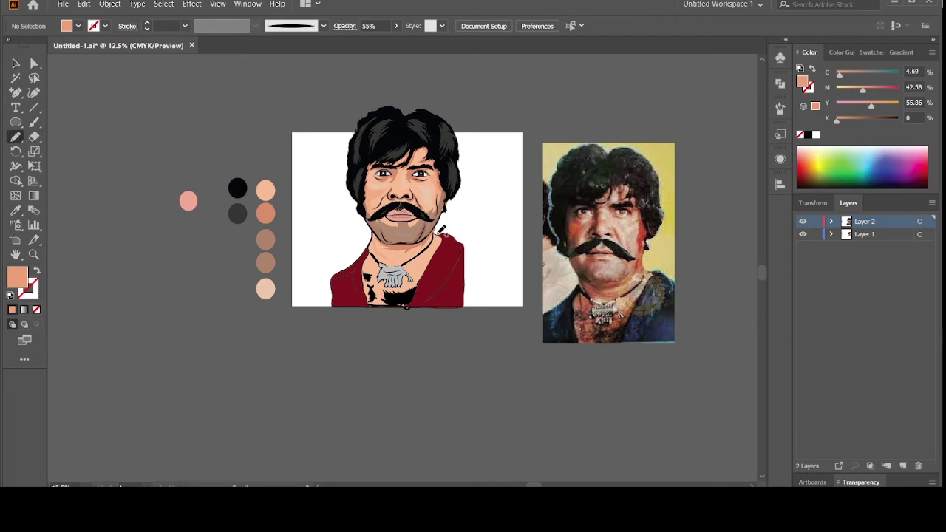
scroll(441, 231, "up", 3)
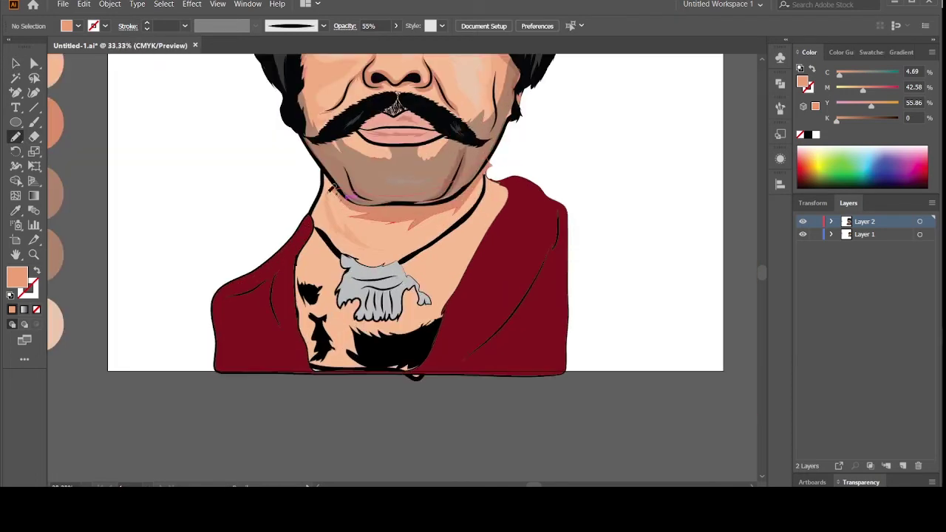
scroll(332, 189, "up", 1)
left_click(16, 64)
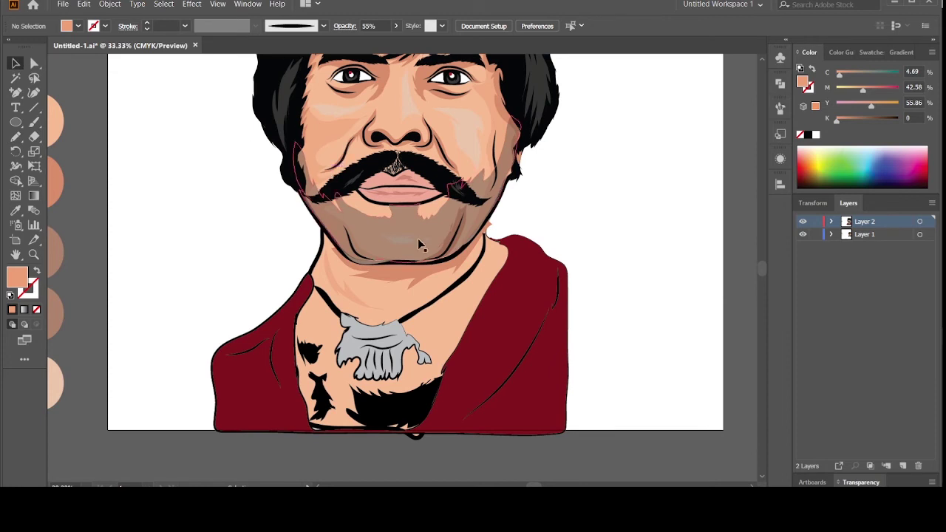
left_click(433, 282)
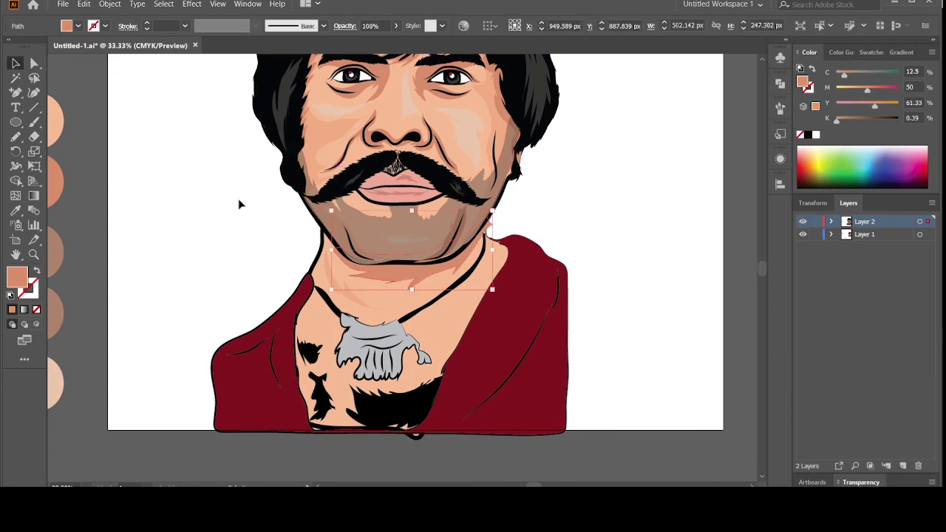
left_click(16, 137)
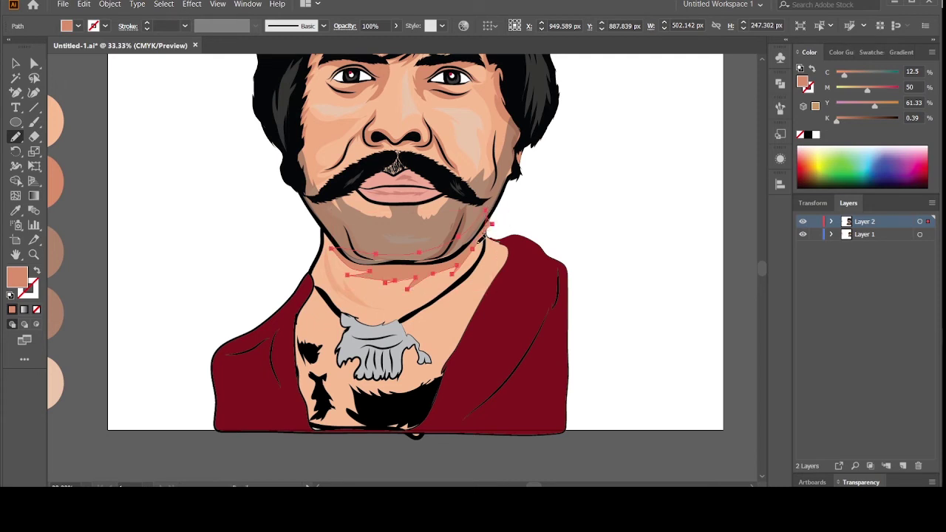
left_click_drag(477, 244, 474, 247)
key("ctrl+minus")
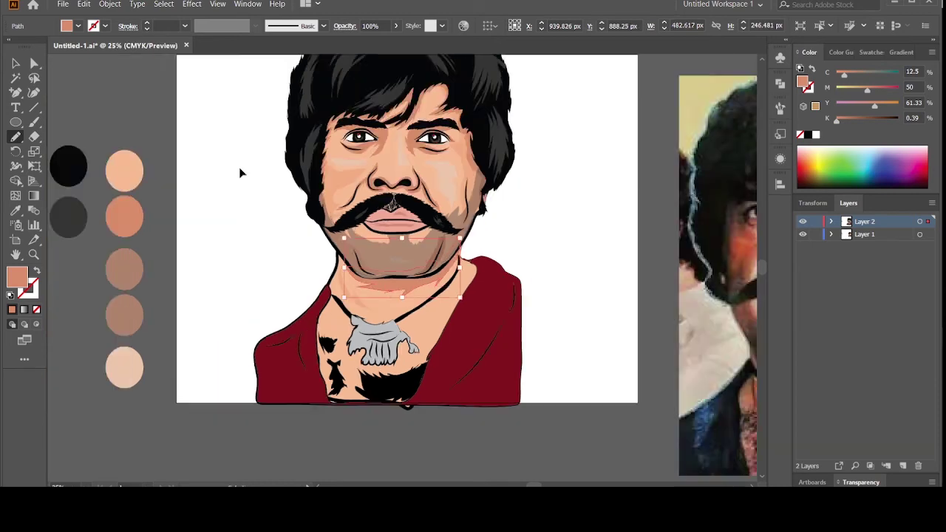
key("ctrl+minus")
key("ctrl+minus")
left_click(15, 65)
Draw a chest skin patch and fill it with the salmon palette tone
left_click(118, 122)
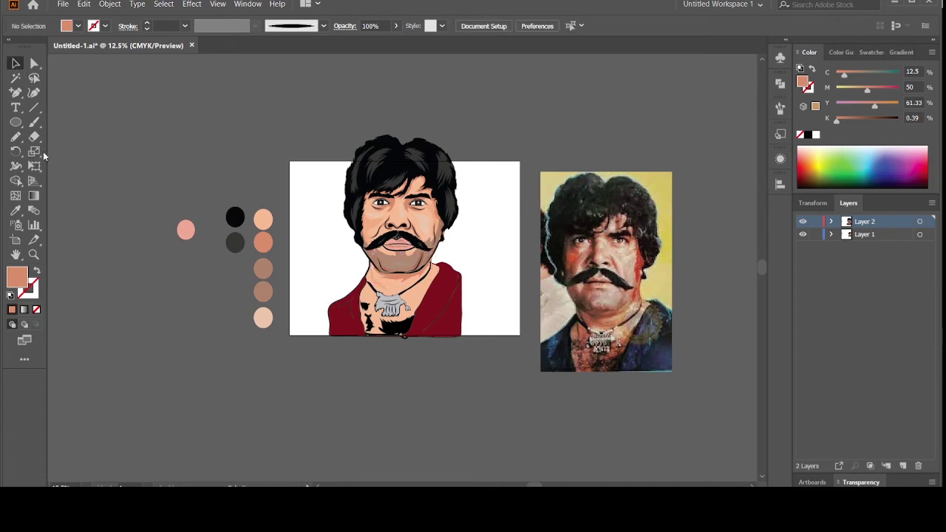
left_click(16, 137)
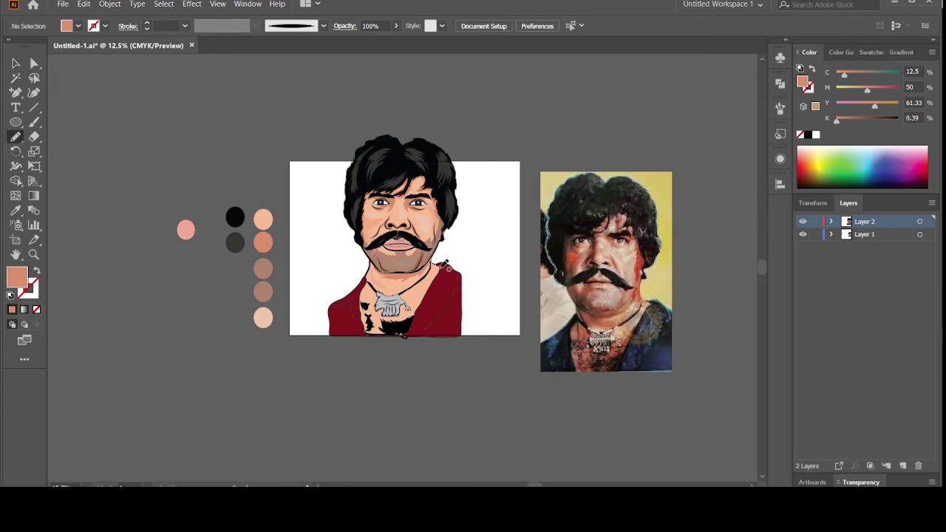
mouse_move(441, 266)
left_mouse_down()
mouse_move(421, 291)
mouse_move(372, 313)
mouse_move(444, 268)
left_mouse_up()
key("i")
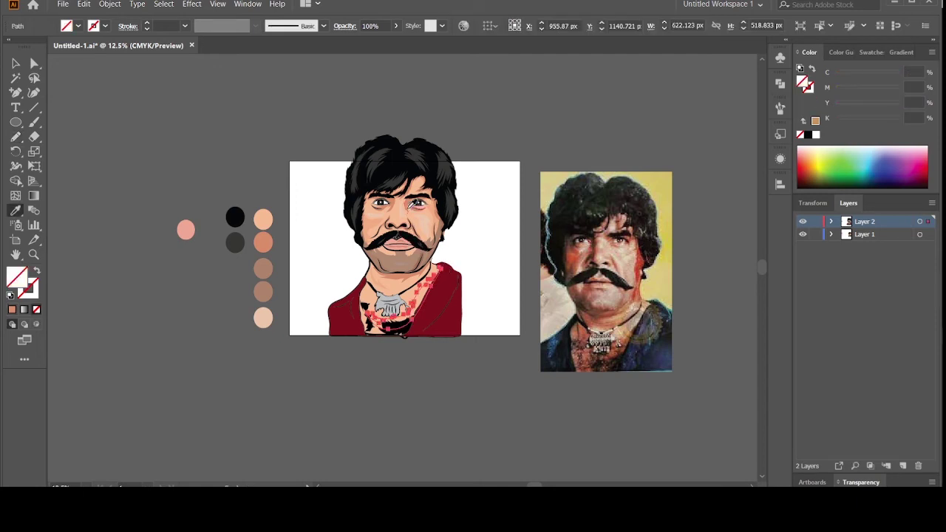
left_click(268, 244)
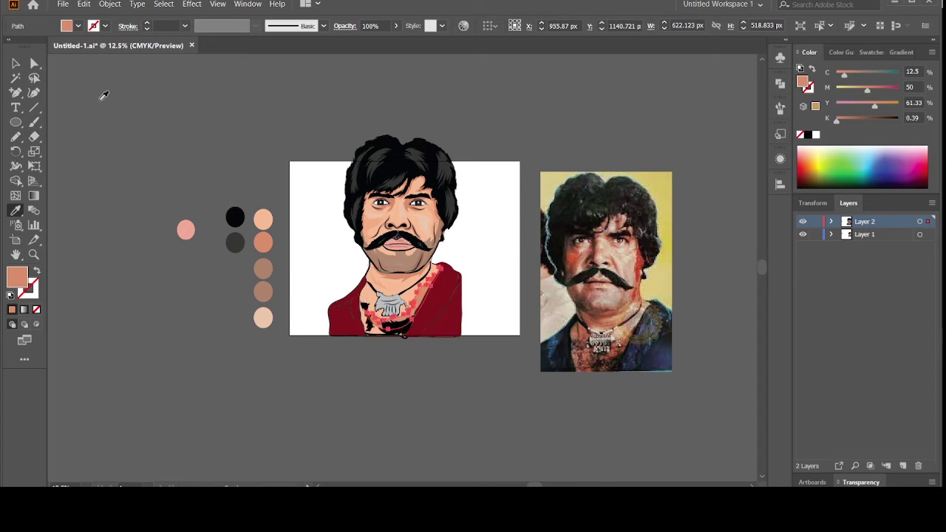
left_click(13, 65)
left_click(85, 117)
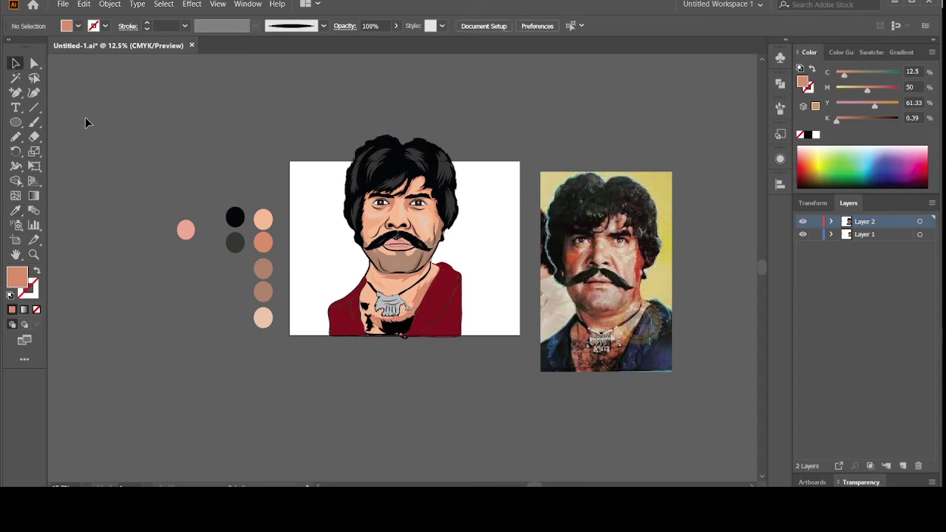
Draw another skin patch on the left chest and slightly shrink the head group
left_click(15, 136)
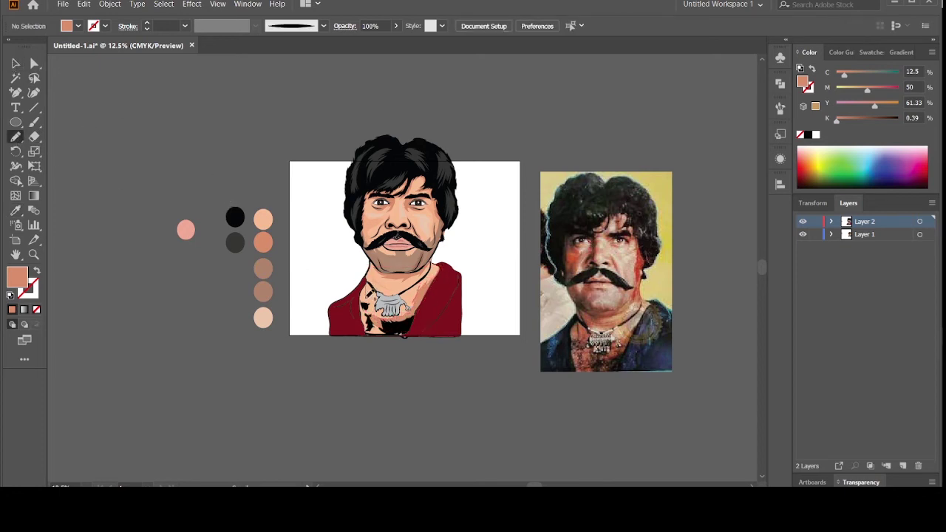
mouse_move(367, 301)
left_mouse_down()
mouse_move(373, 332)
mouse_move(361, 303)
mouse_move(368, 279)
left_mouse_up()
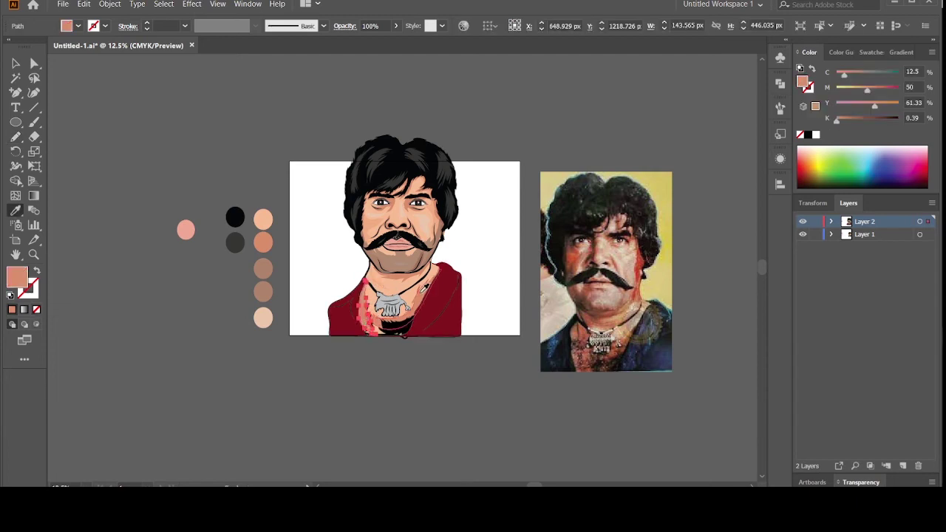
key("i")
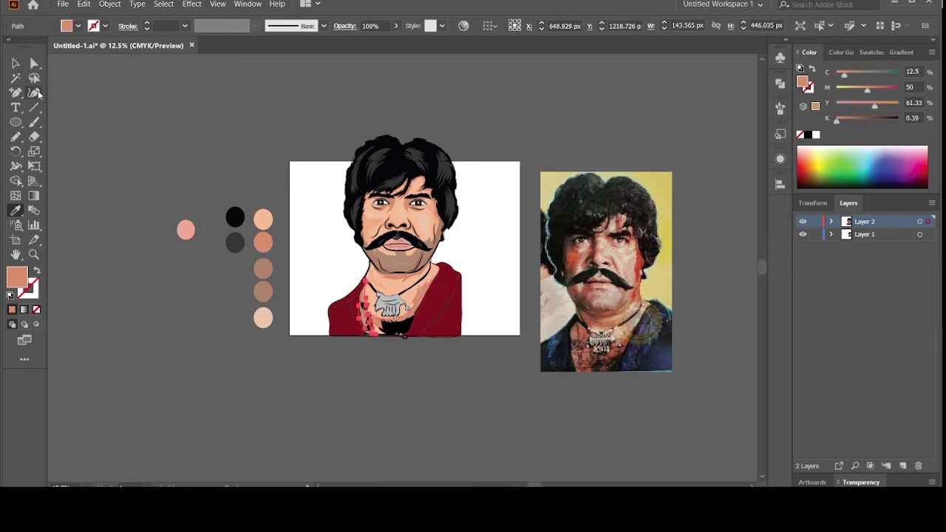
left_click(16, 63)
left_click(295, 158)
left_click(381, 174)
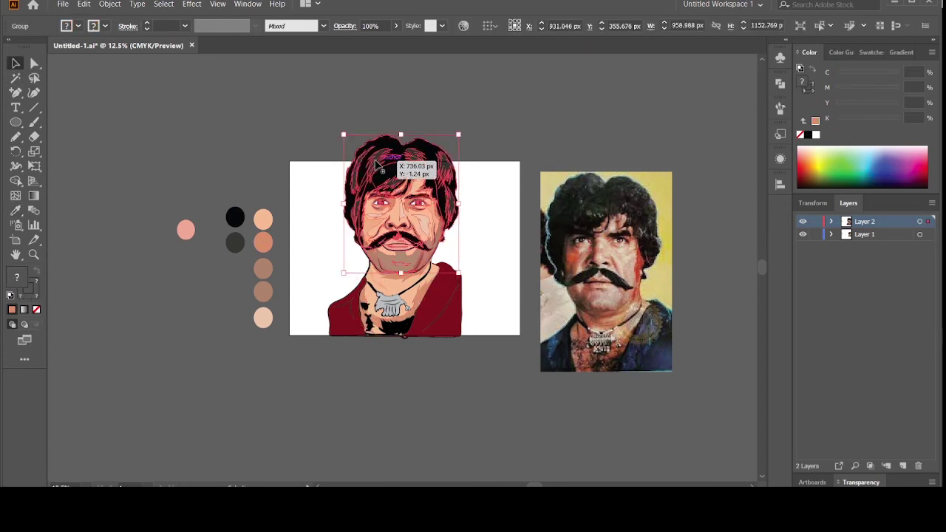
left_click_drag(345, 136, 347, 139)
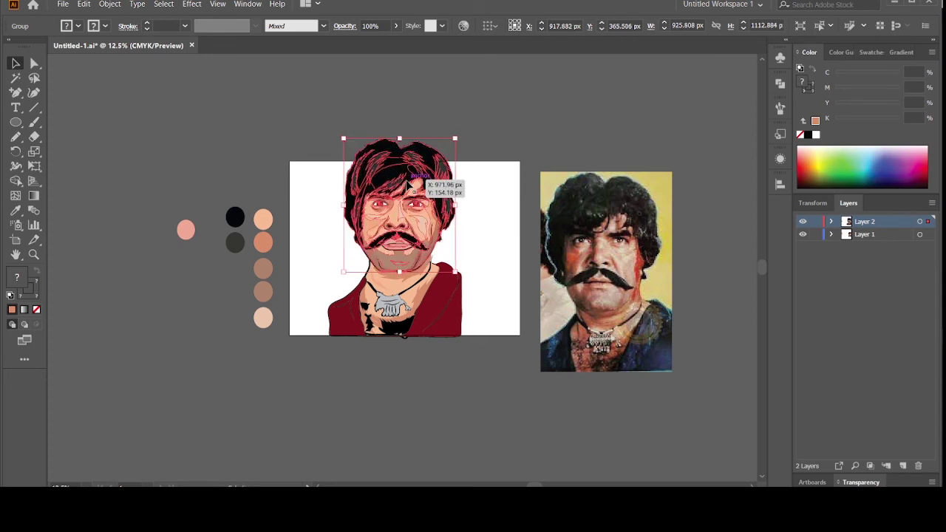
Nudge the head group into place on the body and select the peach neck shape
left_click_drag(411, 183, 411, 184)
left_click(313, 205)
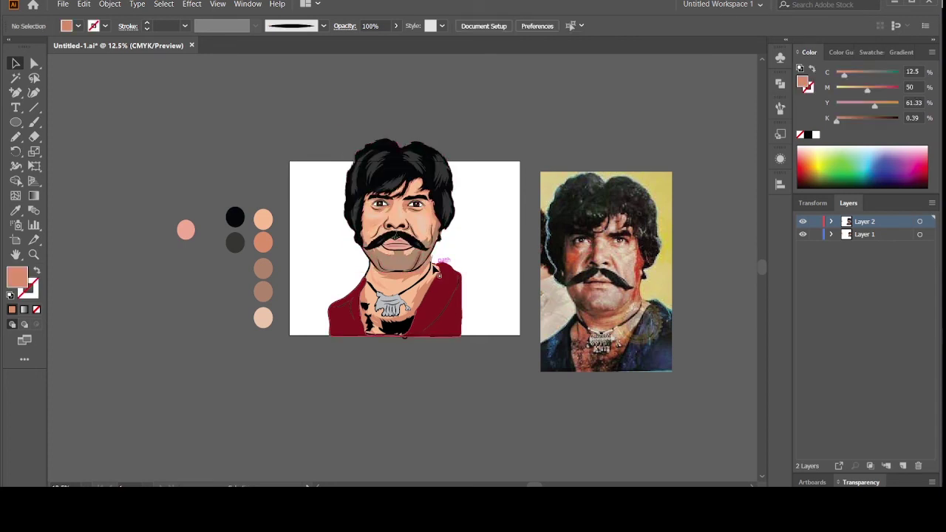
left_click(428, 270)
key("ctrl+equal")
key("ctrl+equal")
key("ctrl+equal")
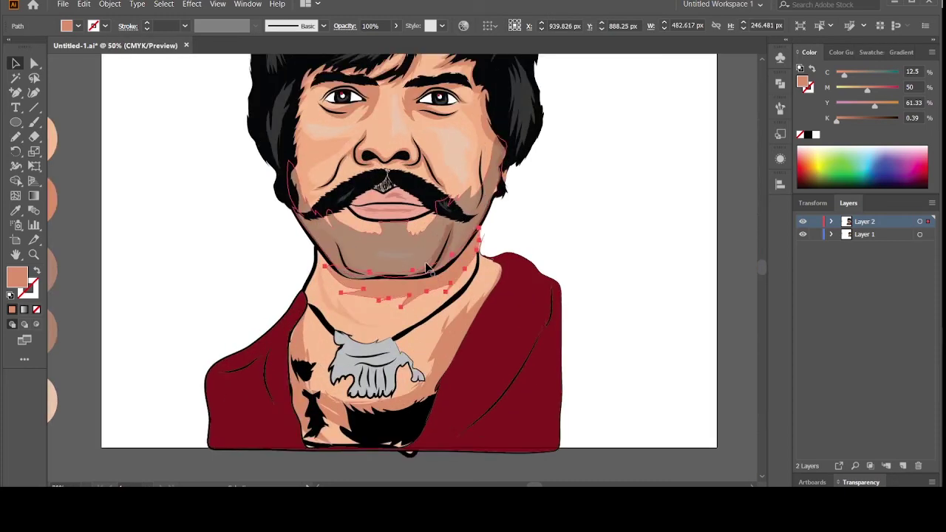
key("ctrl+equal")
Redraw the neck's right edge with the Pencil so it meets the jawline
left_click(15, 137)
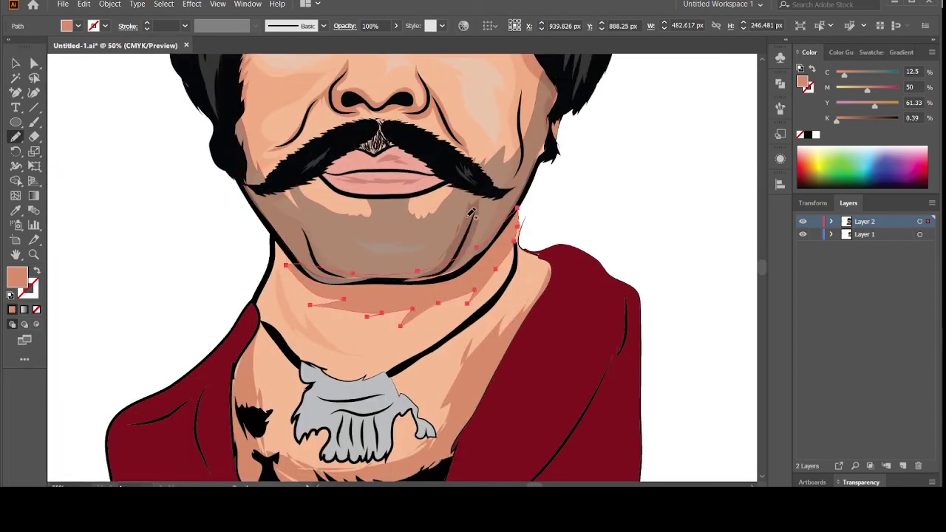
left_click(16, 63)
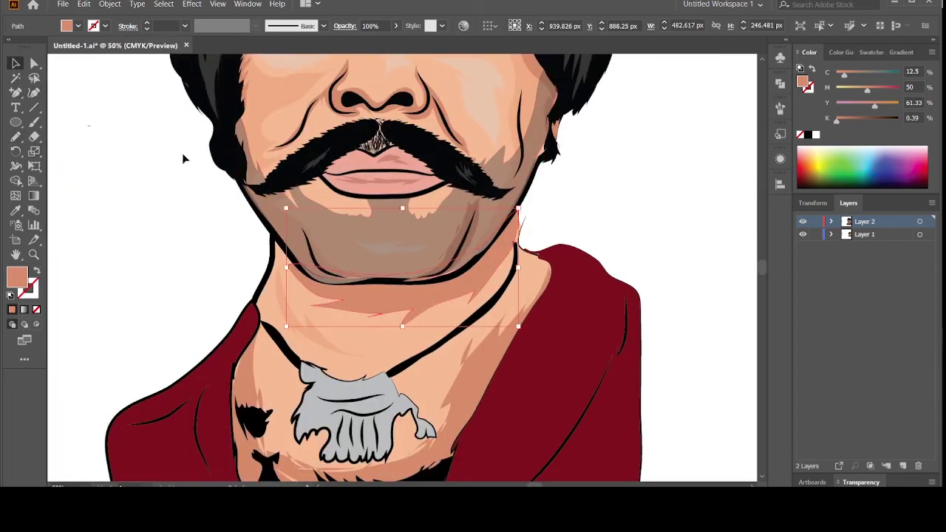
left_click(186, 157)
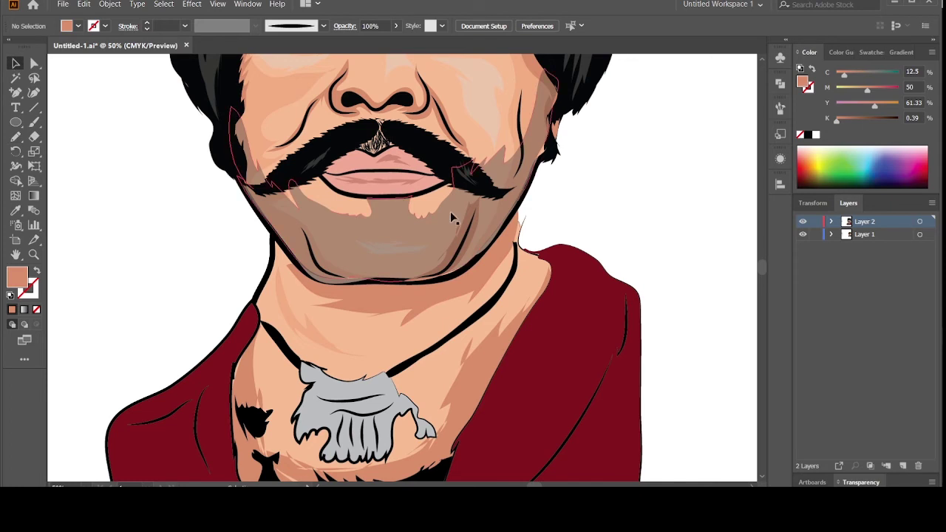
left_click(524, 225)
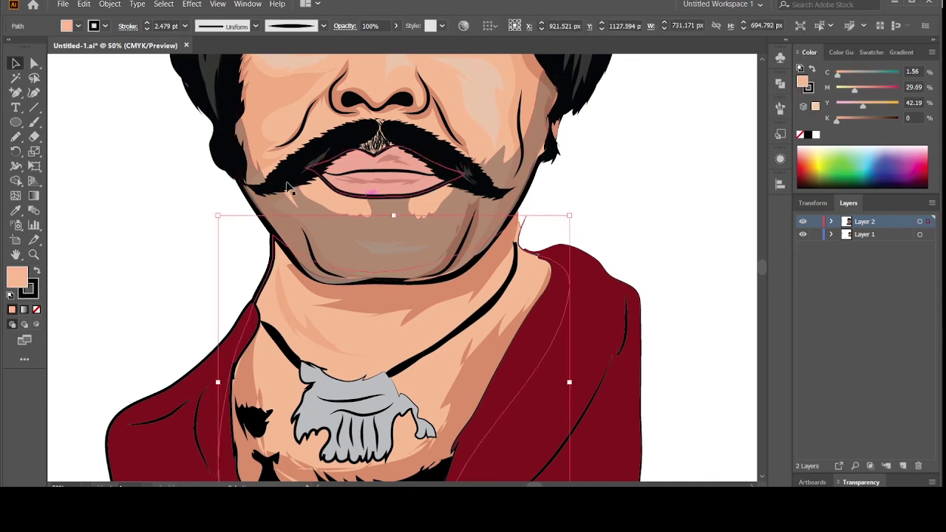
left_click(16, 139)
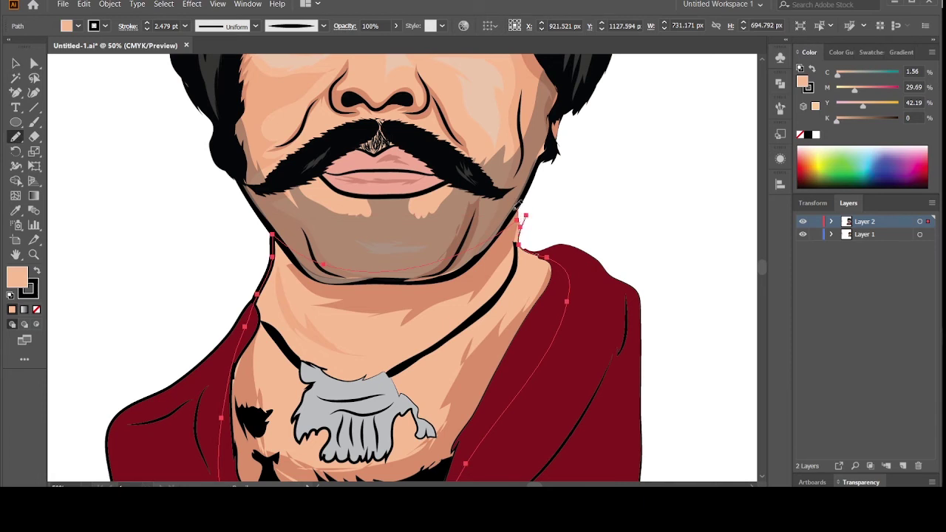
left_click_drag(488, 238, 487, 238)
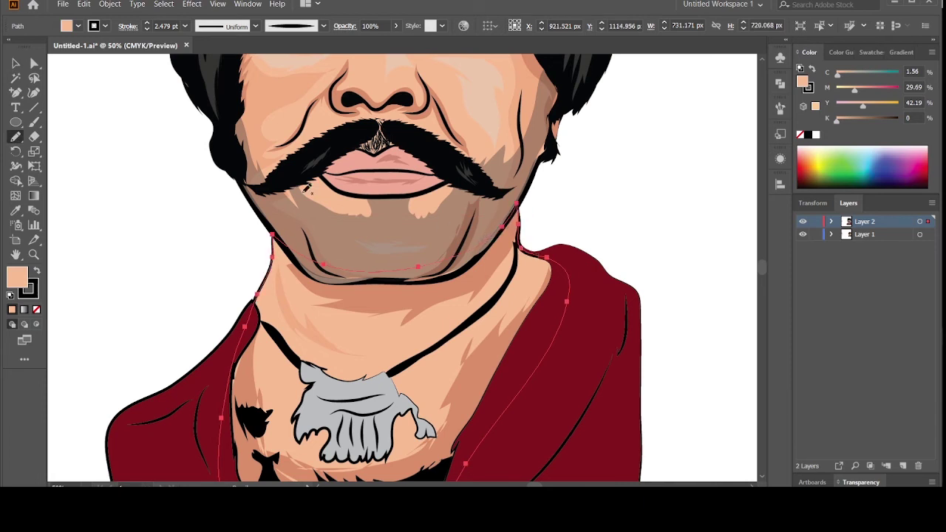
left_click(16, 64)
left_click(72, 141)
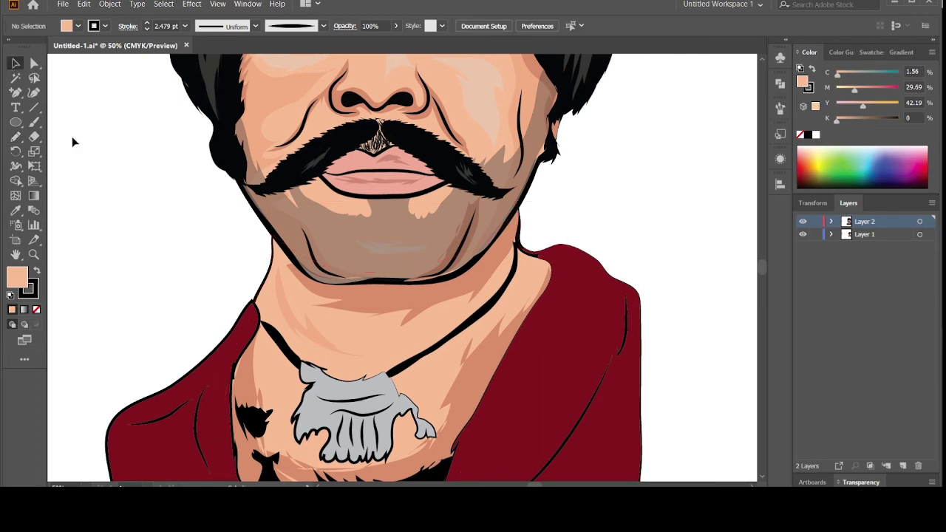
key("ctrl+minus")
key("ctrl+minus")
key("ctrl+minus")
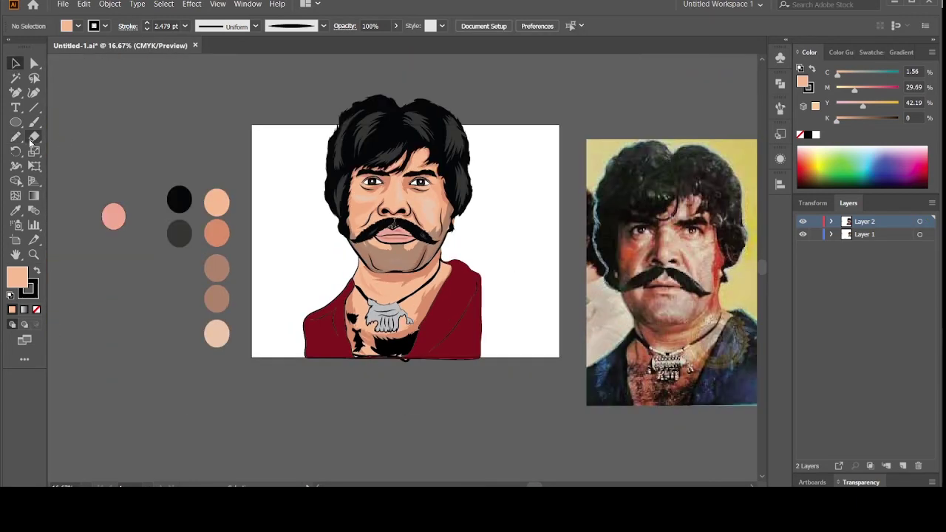
Draw a fold shape on the red jacket and fill it with an adjusted dark red
left_click(15, 137)
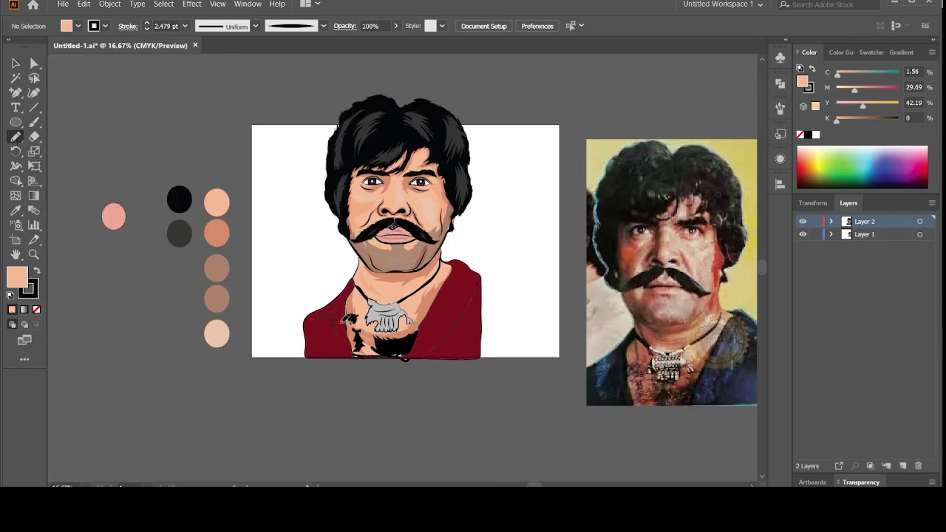
mouse_move(470, 275)
left_mouse_down()
mouse_move(469, 303)
mouse_move(462, 296)
mouse_move(437, 331)
mouse_move(464, 281)
mouse_move(471, 286)
left_mouse_up()
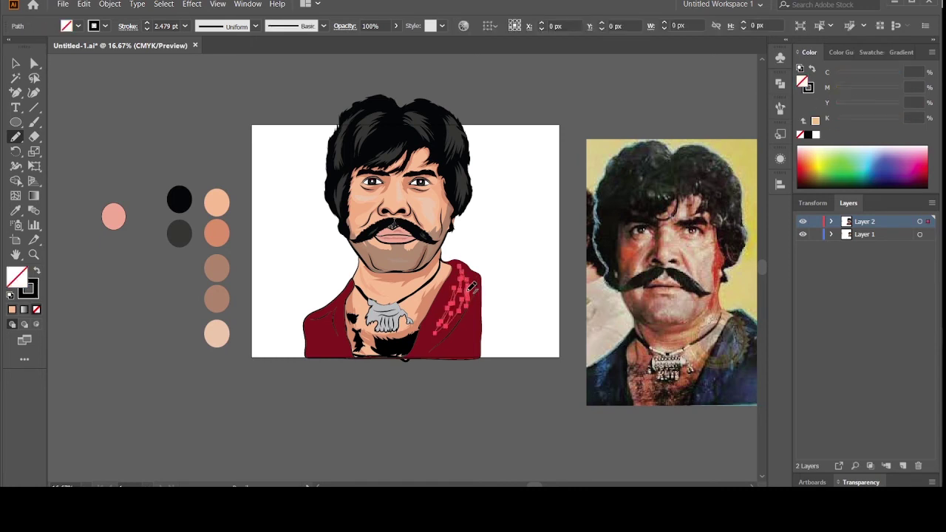
key("i")
left_click(465, 333)
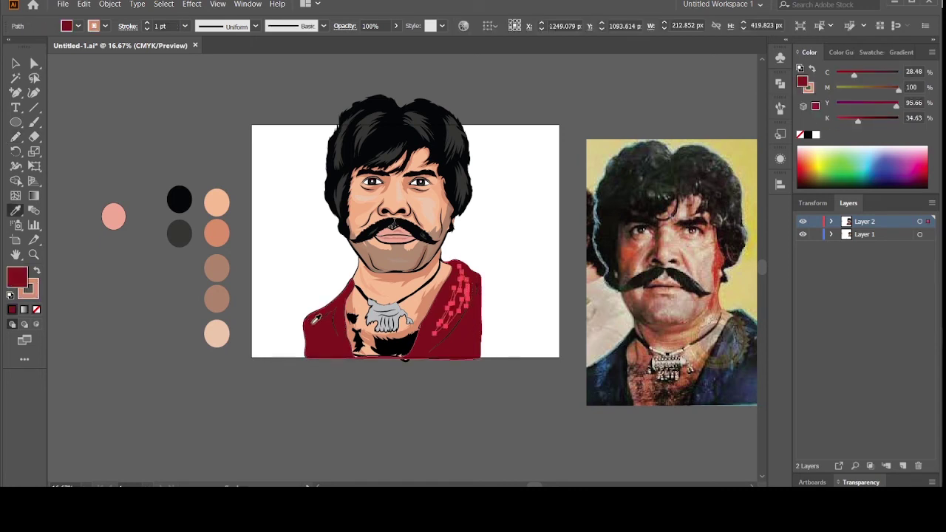
double_click(18, 278)
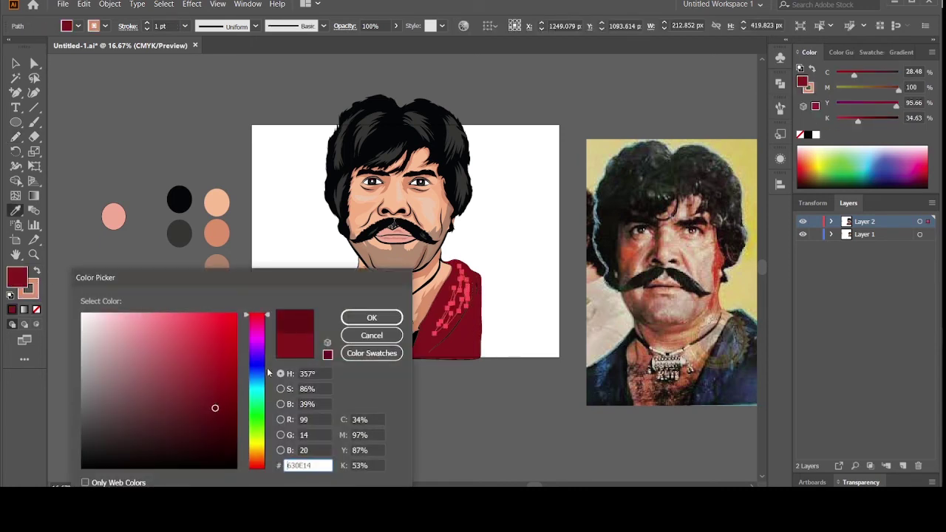
left_click(372, 317)
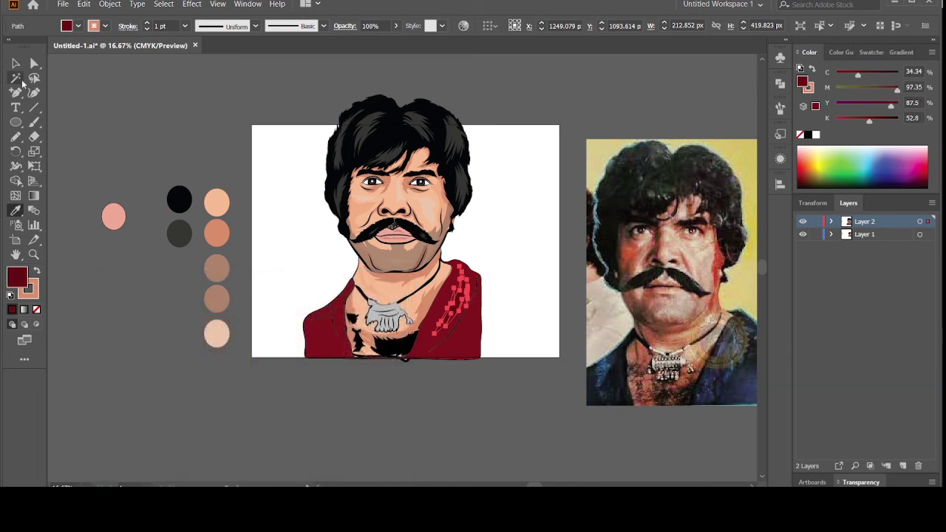
left_click(16, 64)
Paint fold strokes on the jacket's left side in the jacket's dark red
key("ctrl+shift+a")
left_click(15, 137)
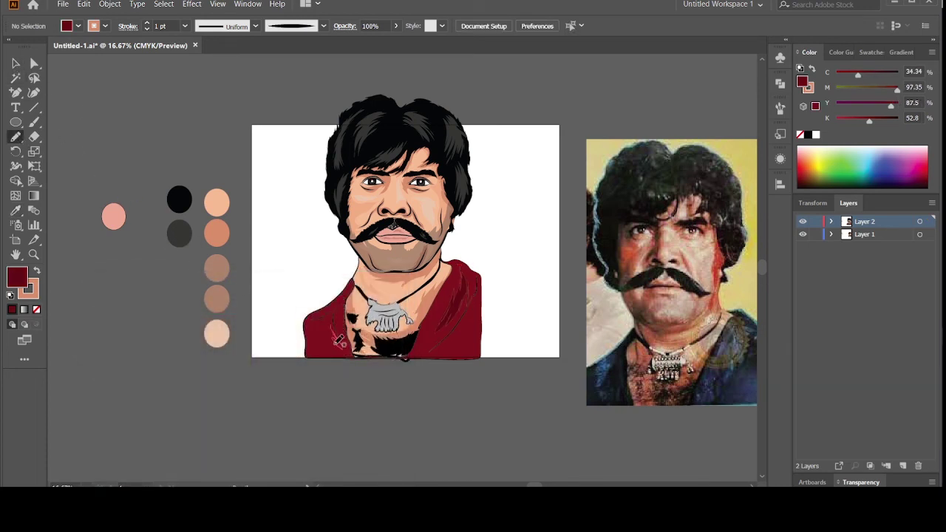
left_click_drag(339, 341, 329, 354)
mouse_move(337, 321)
left_mouse_down()
mouse_move(322, 347)
mouse_move(325, 331)
mouse_move(347, 343)
left_mouse_up()
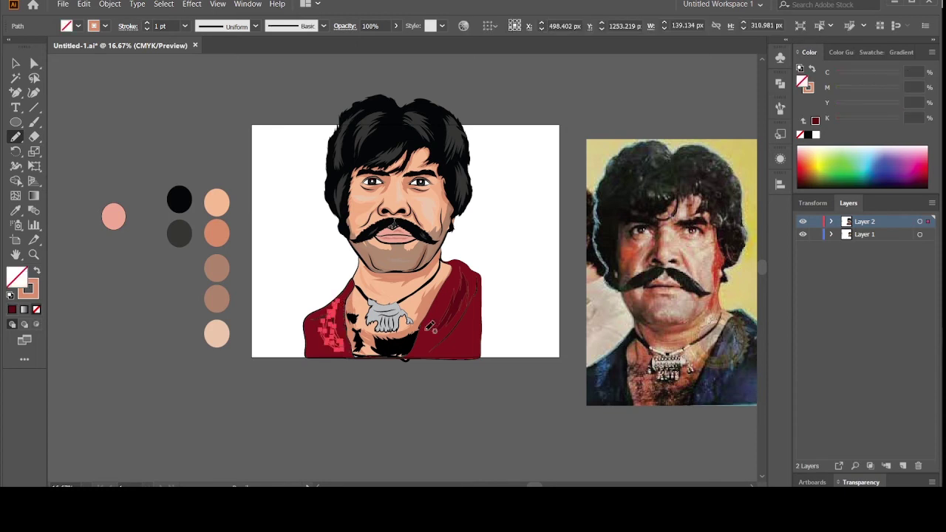
key("i")
left_click(431, 325)
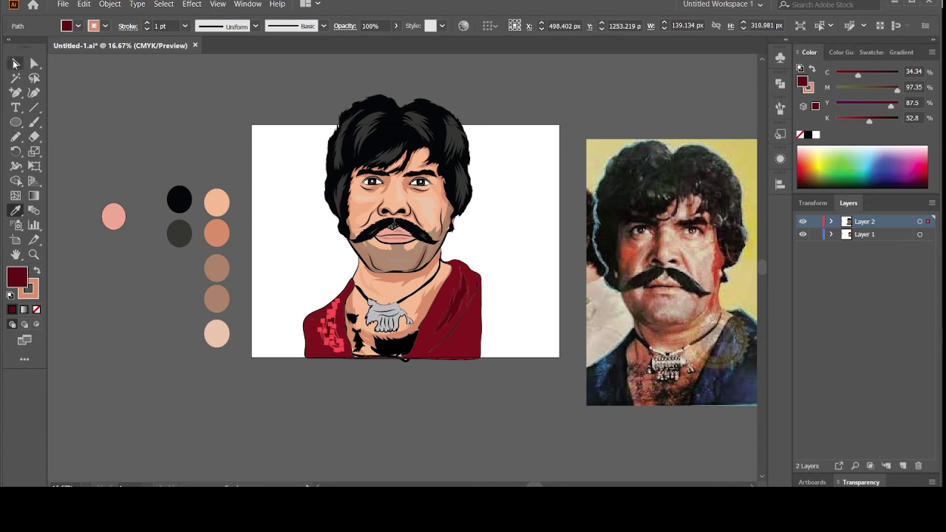
left_click(13, 64)
Paint another fold stroke on the jacket's right side
key("ctrl+shift+a")
key("b")
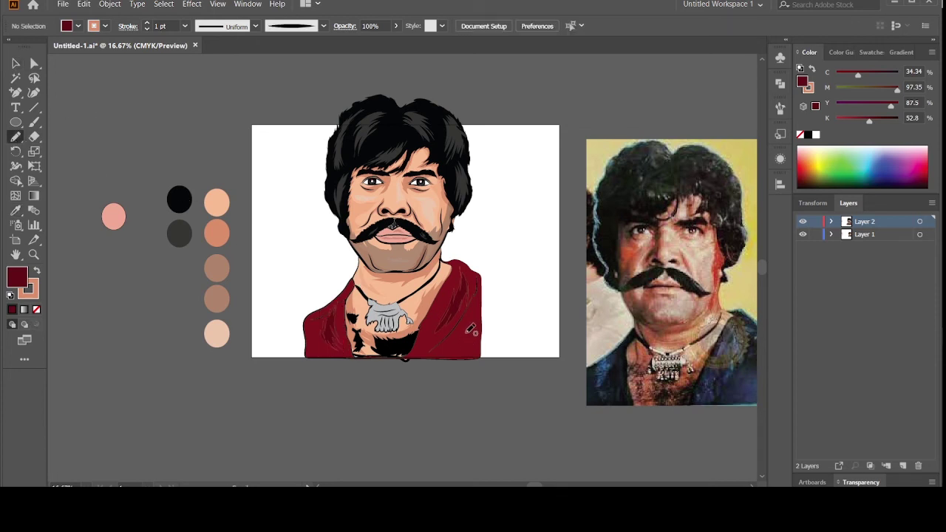
mouse_move(467, 331)
left_mouse_down()
mouse_move(441, 344)
mouse_move(484, 302)
mouse_move(473, 330)
left_mouse_up()
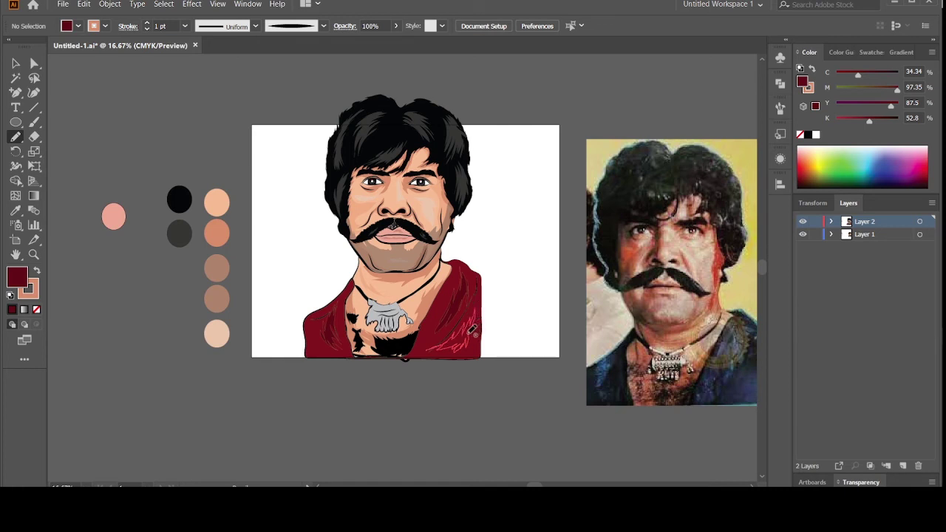
key("i")
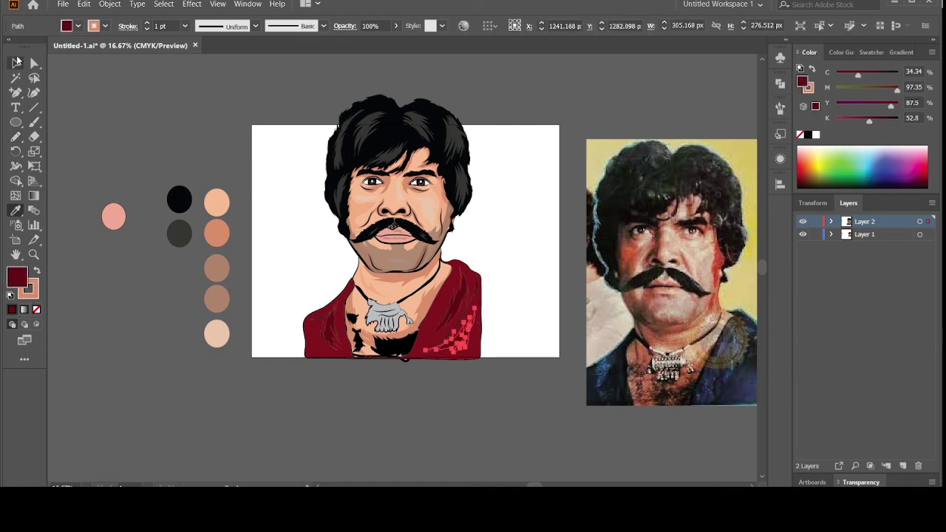
left_click(16, 61)
left_click(244, 227)
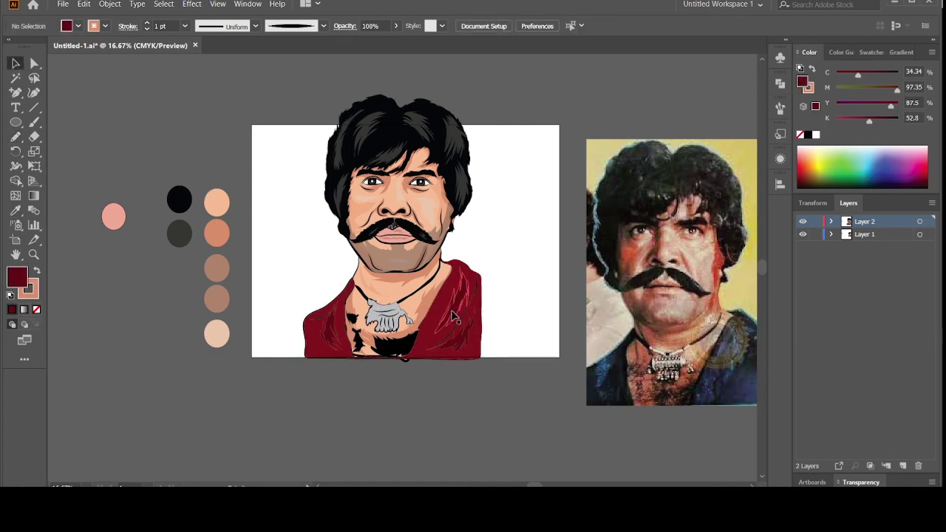
Set the stroke of the jacket's fold shading to None
left_click(392, 326)
left_click(436, 349)
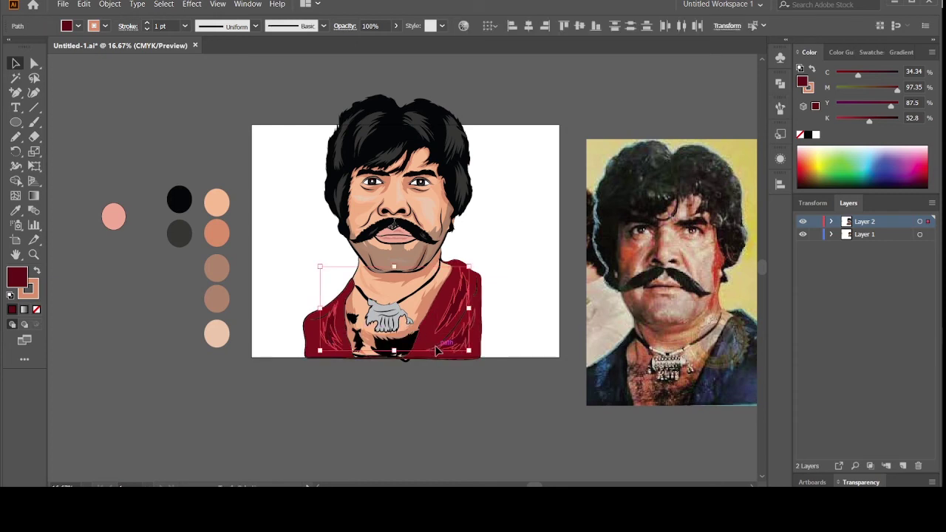
left_click(436, 350, "shift")
left_click(36, 309)
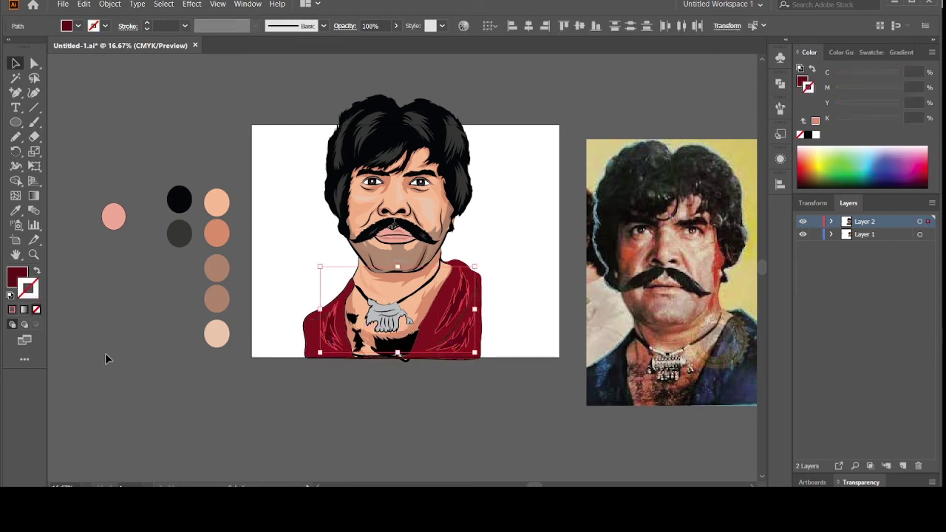
left_click(105, 353)
left_click(15, 137)
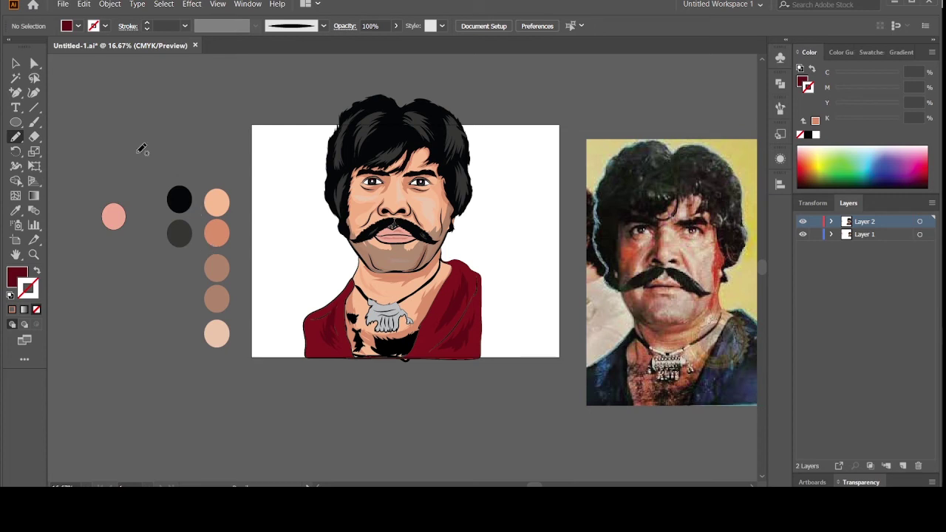
left_click(34, 122)
Swap fill and stroke, then paint extra hair strokes over the chest below the pendant
key("shift+x")
left_click_drag(83, 149, 82, 127)
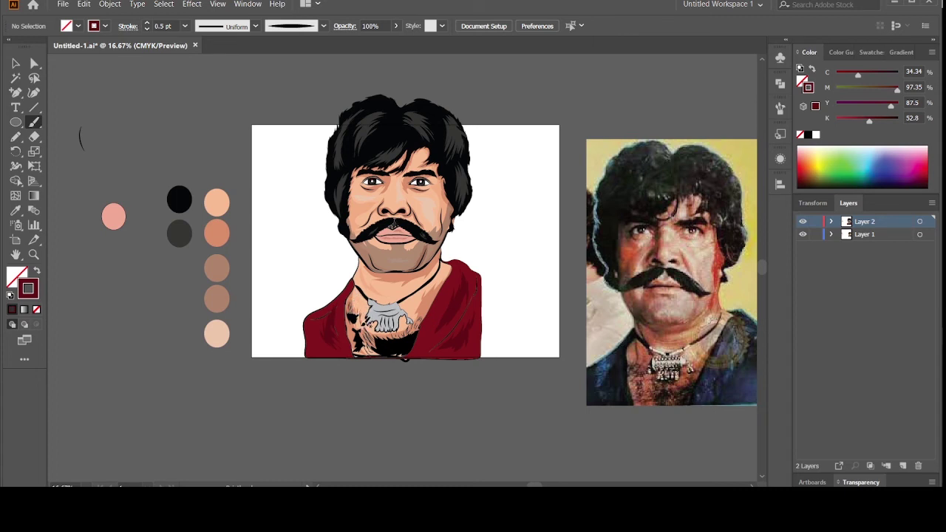
left_click_drag(352, 326, 362, 334)
left_click(12, 136)
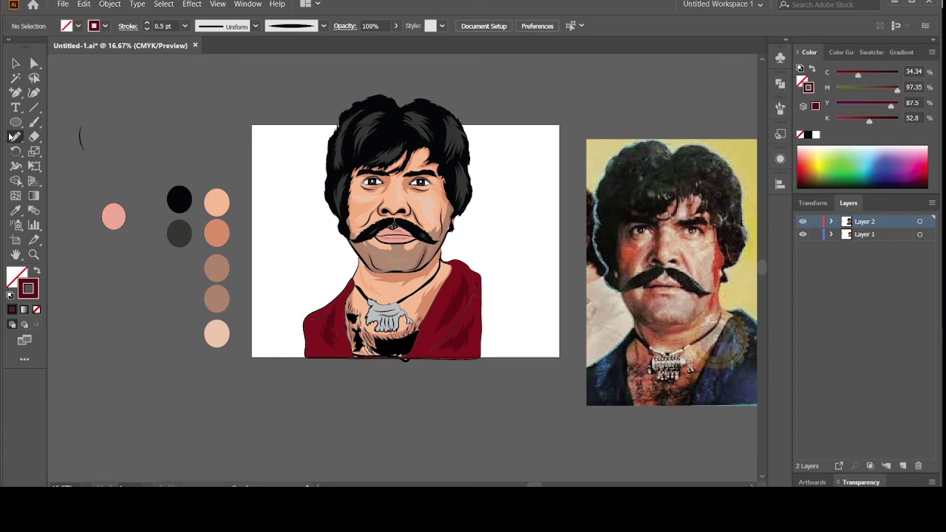
Zoom in and draw two shading shapes across the skull pendant's teeth
key("ctrl+plus")
key("ctrl+plus")
key("ctrl+plus")
key("ctrl+plus")
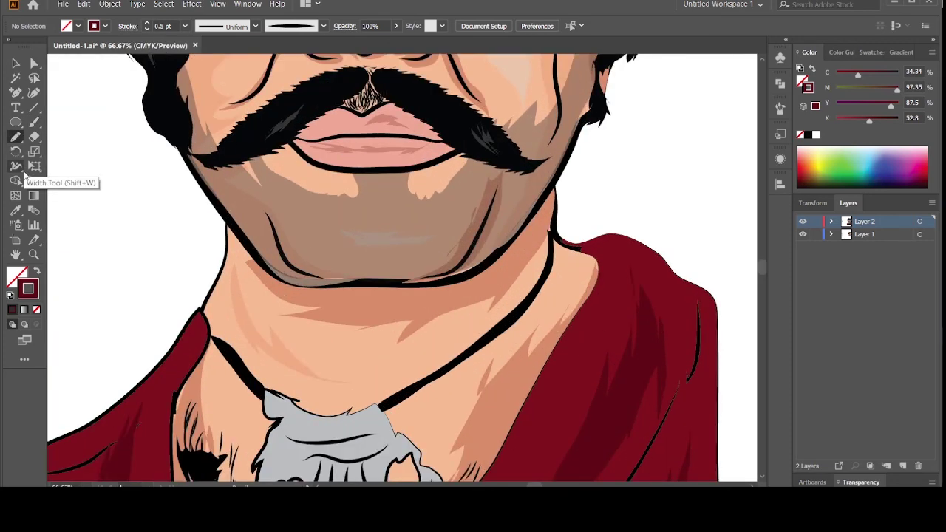
scroll(67, 169, "down", 3)
scroll(172, 219, "down", 3)
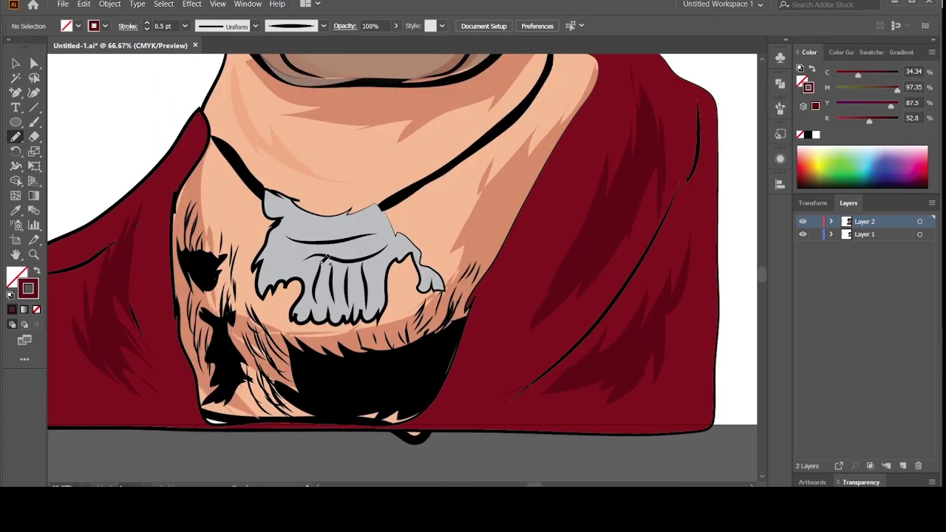
mouse_move(329, 265)
left_mouse_down()
mouse_move(326, 300)
mouse_move(299, 260)
mouse_move(318, 247)
mouse_move(376, 241)
left_mouse_up()
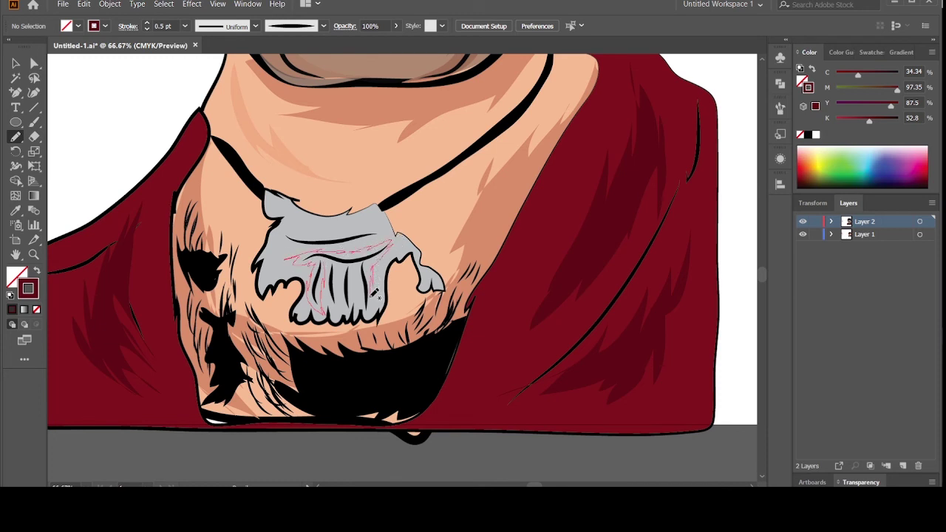
mouse_move(371, 314)
left_mouse_down()
mouse_move(359, 275)
mouse_move(358, 298)
mouse_move(343, 263)
left_mouse_up()
Remove the skull shading's outline and fill it with a darker grey
left_click(325, 258, "ctrl")
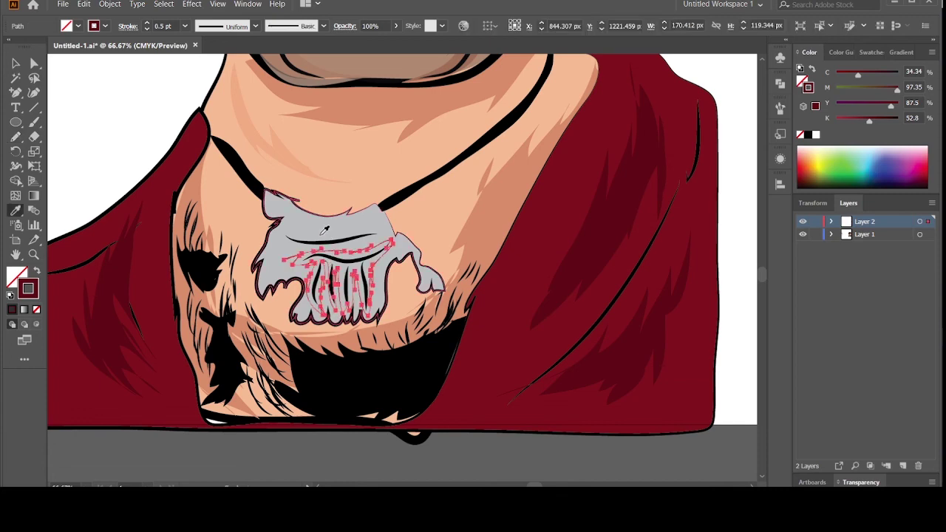
key("i")
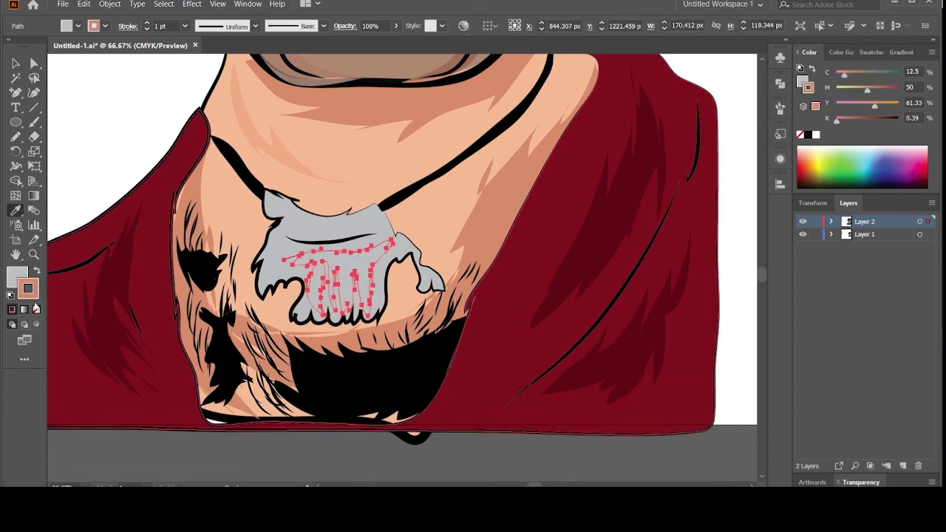
left_click(36, 309)
double_click(18, 277)
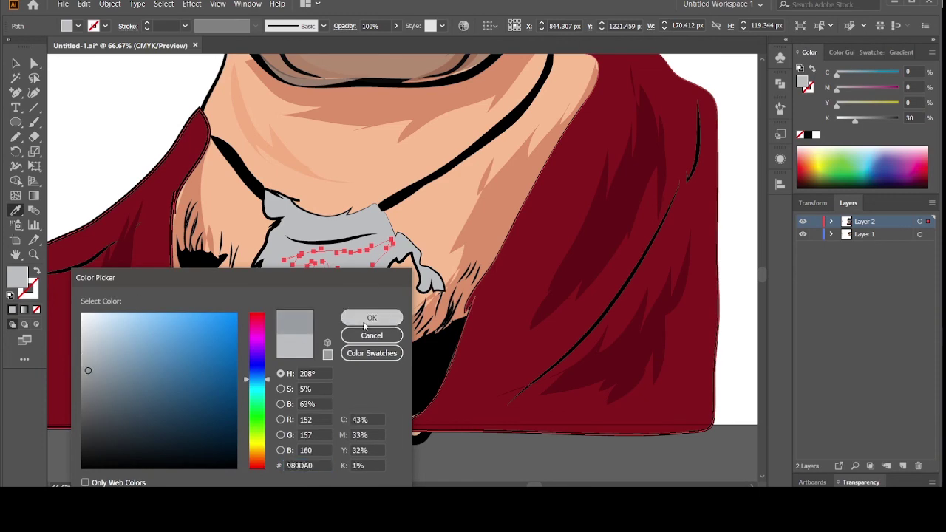
left_click(372, 317)
left_click(276, 314, "ctrl")
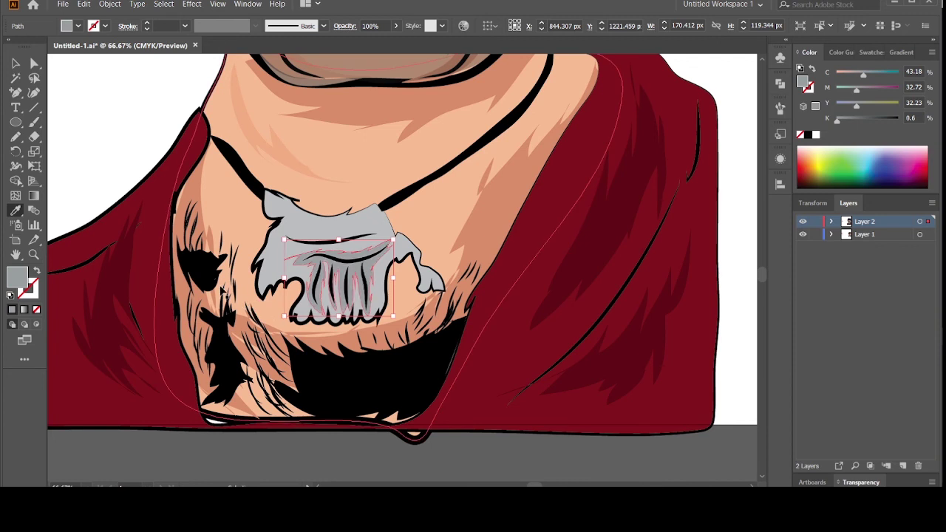
left_click(15, 63)
left_click(106, 116)
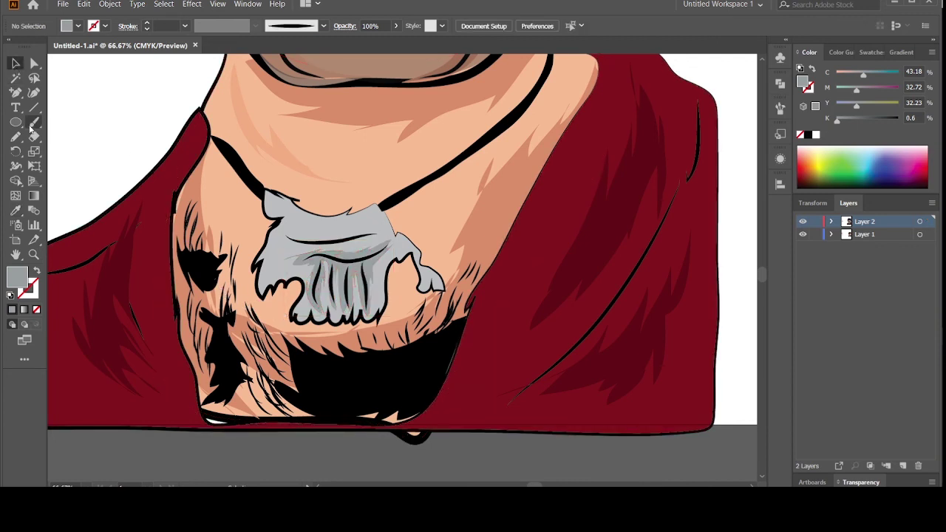
left_click(16, 123)
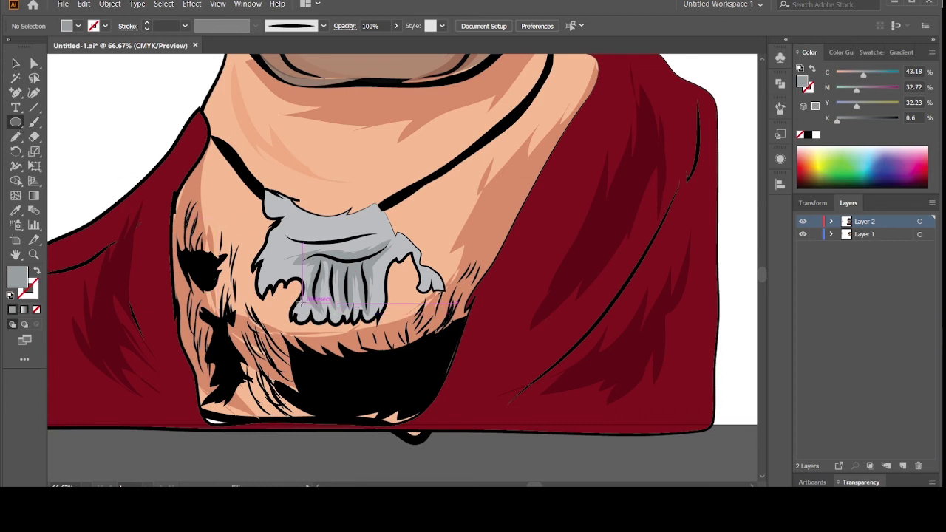
Draw a small circle at the skull's lower edge filled with the jacket's dark red
left_click_drag(296, 302, 311, 316)
key("i")
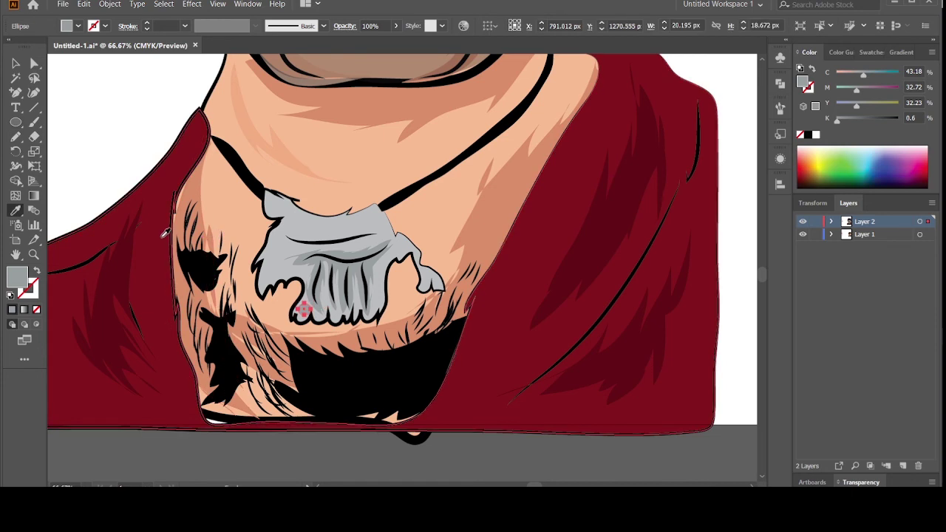
left_click(163, 234)
key("ctrl+shift+a")
key("v")
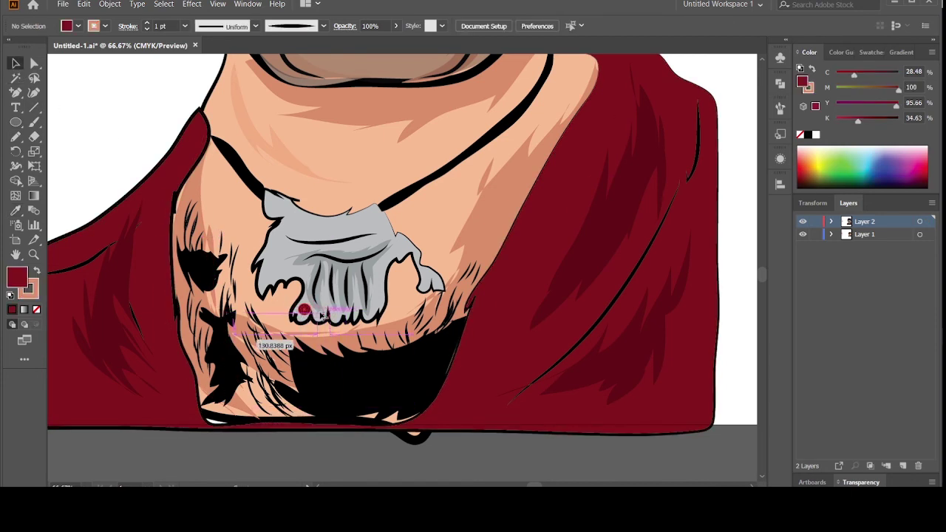
Copy the red bead along the pendant's lower edge, then sketch a highlight across the skull's top
left_click_drag(321, 316, 337, 318)
left_click(122, 171)
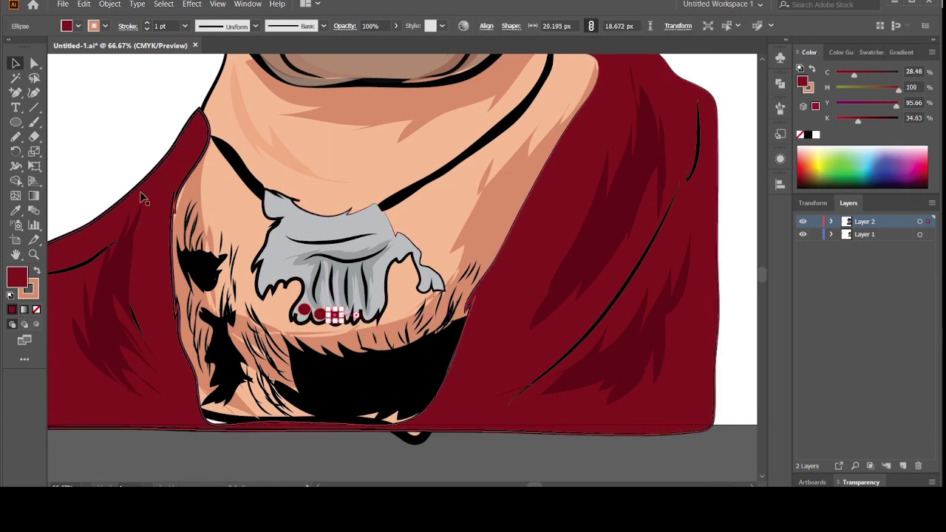
left_click(118, 171)
mouse_move(336, 316)
left_mouse_down()
mouse_move(375, 314)
mouse_move(370, 305)
left_mouse_up()
left_click(113, 175)
left_click(84, 154)
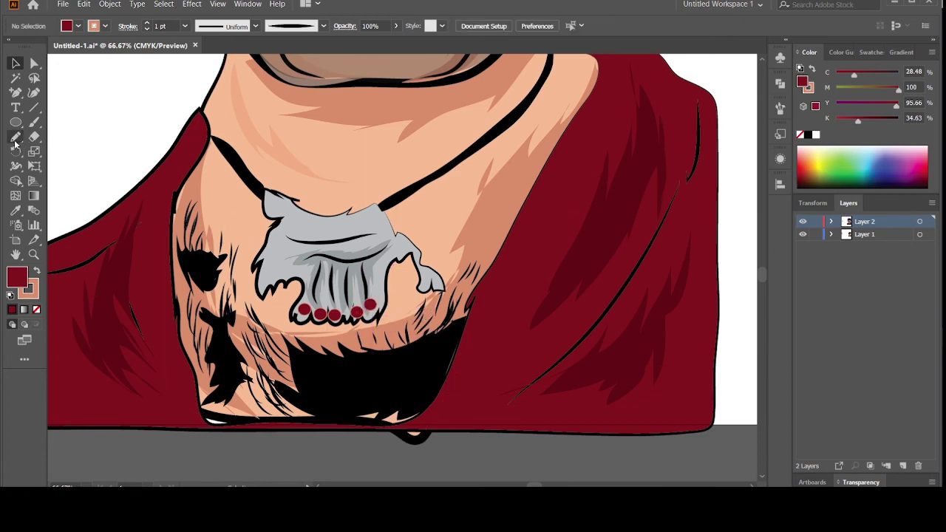
left_click(15, 141)
mouse_move(384, 222)
left_mouse_down()
mouse_move(285, 230)
mouse_move(340, 244)
mouse_move(380, 238)
left_mouse_up()
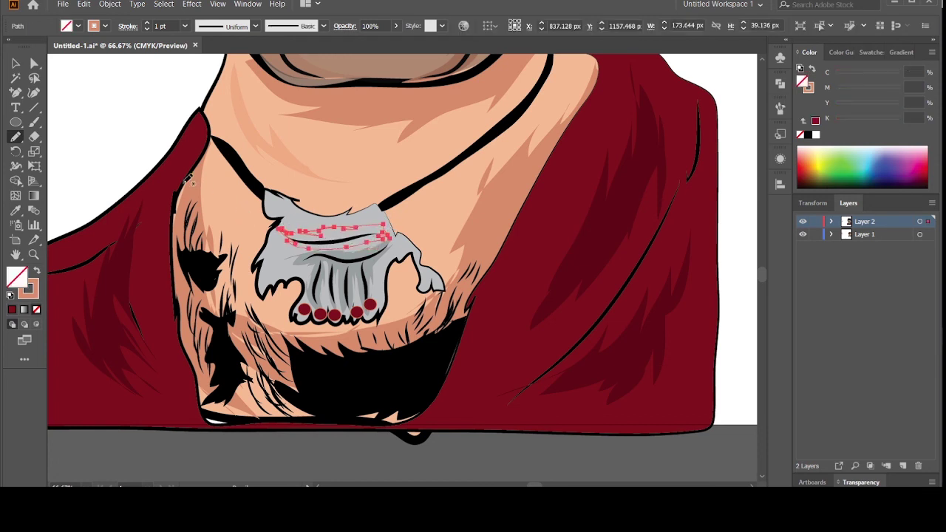
Fill the skull-top highlight shape with pale grey from the swatches and zoom back out
left_click(77, 25)
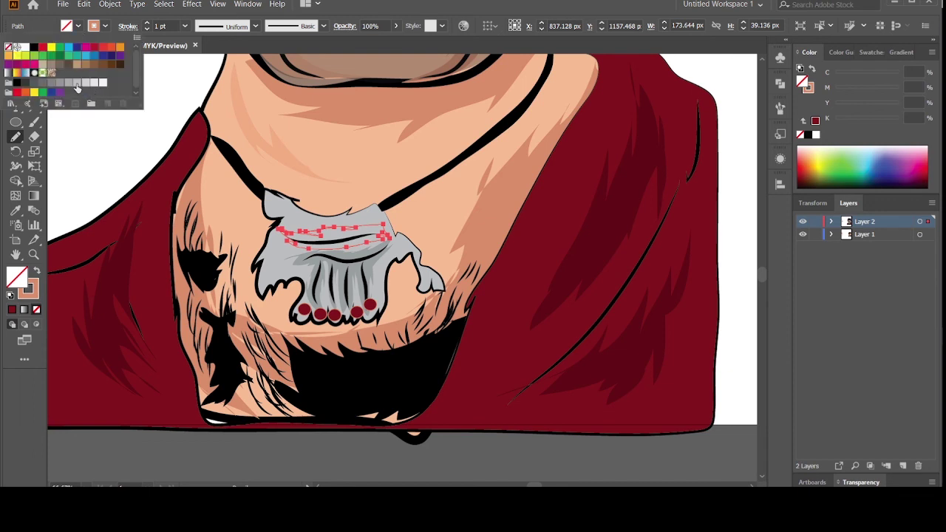
left_click(76, 84)
left_click(93, 84)
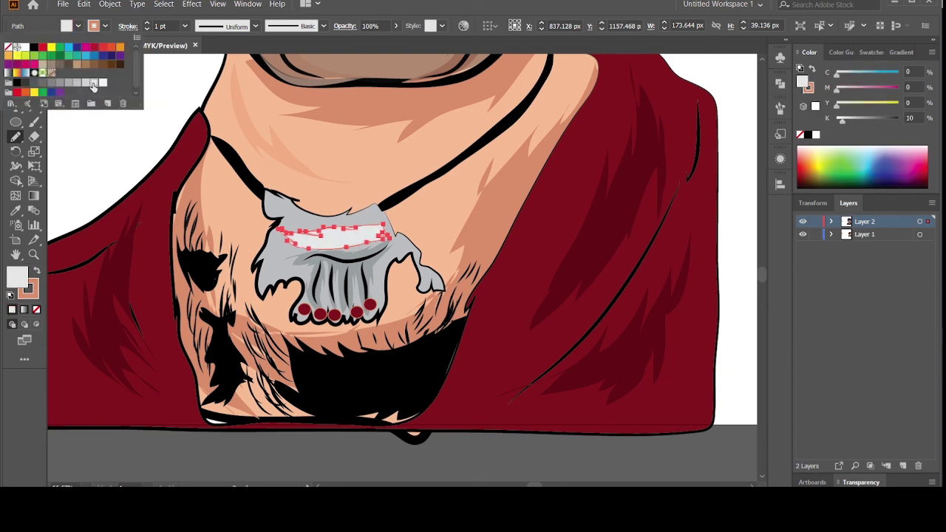
key("Escape")
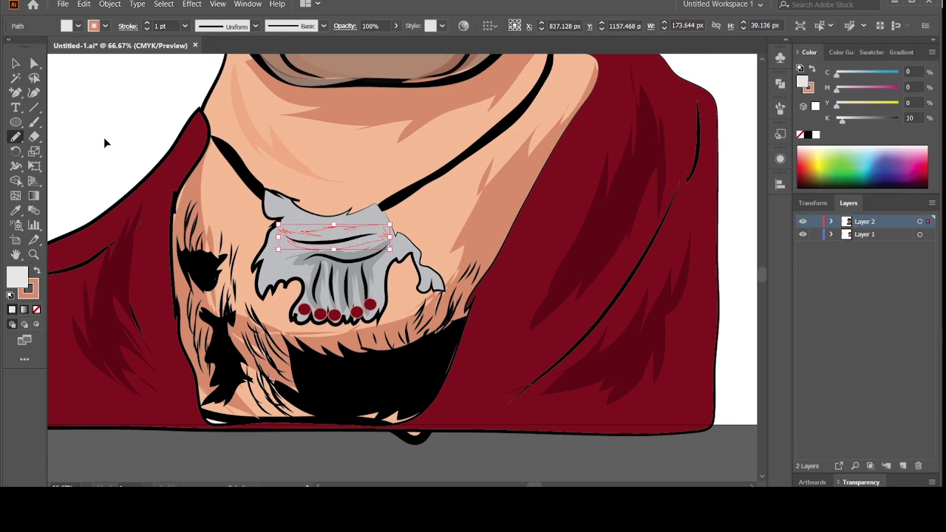
key("ctrl+minus")
key("ctrl+minus")
key("ctrl+minus")
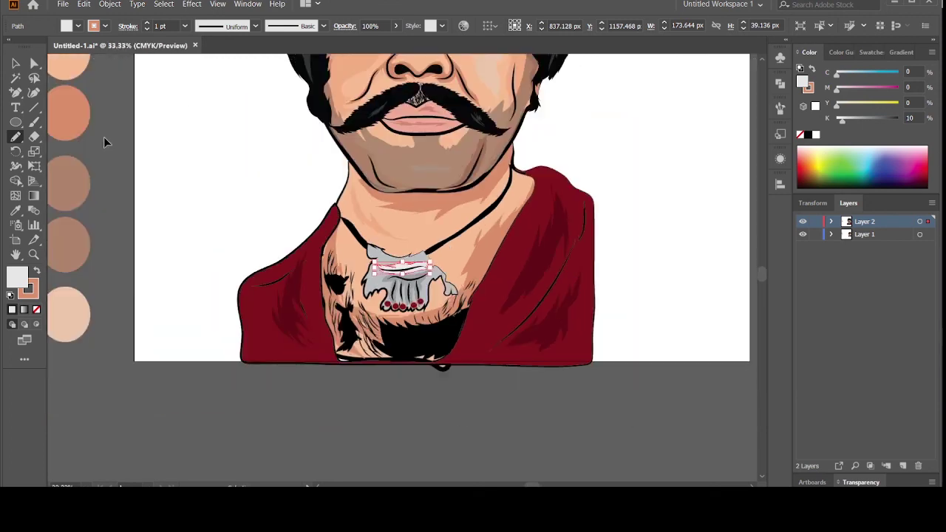
left_click(16, 63)
left_click(52, 122)
left_click_drag(16, 122, 55, 169)
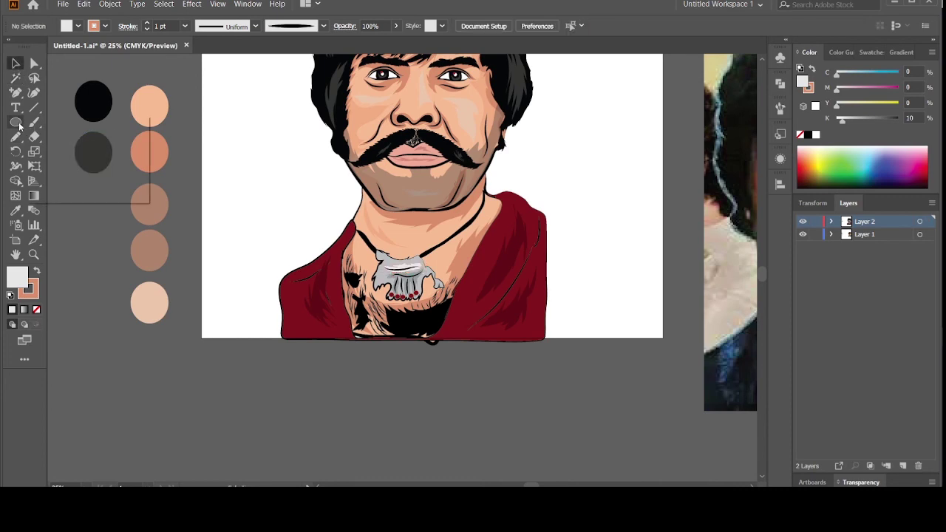
Draw a small four-point star beside the artboard and soften it with Gaussian Blur
left_click(65, 181)
scroll(126, 171, "up", 2)
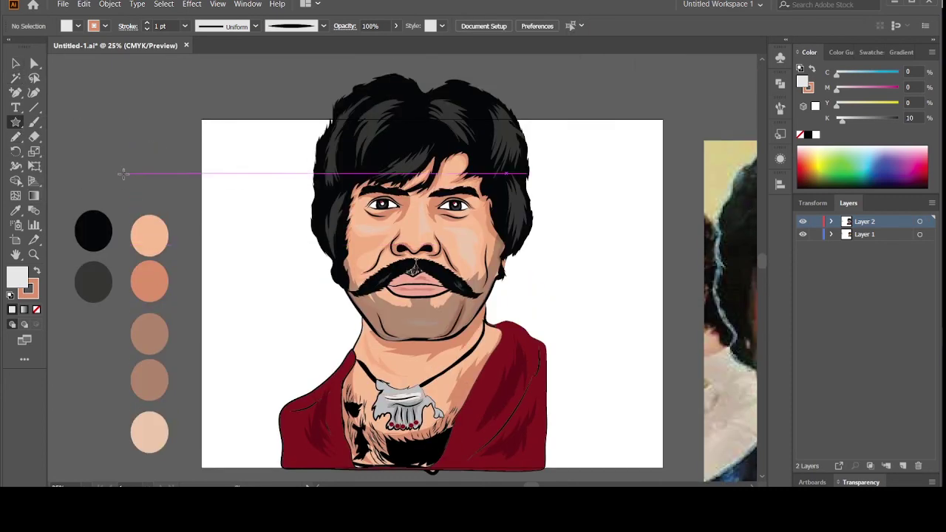
scroll(132, 170, "up", 3)
left_click_drag(144, 125, 157, 168)
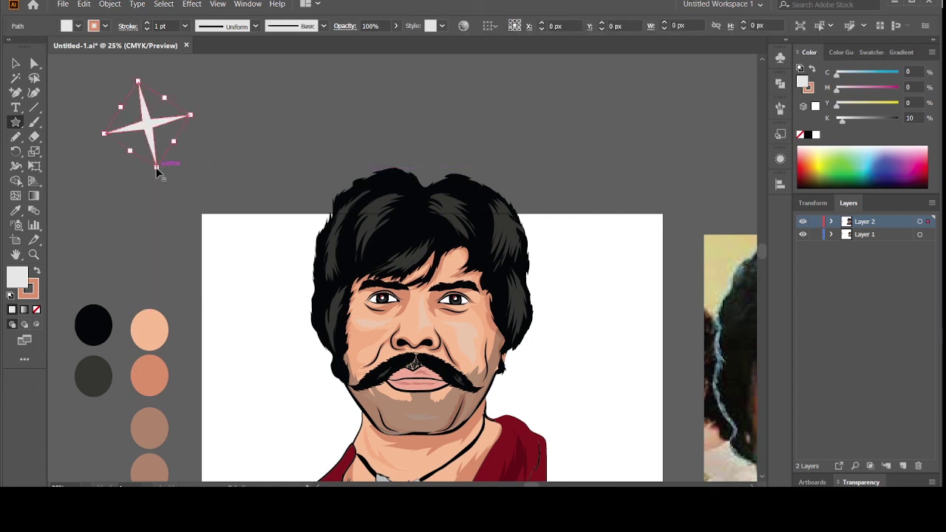
left_click(192, 4)
mouse_move(222, 240)
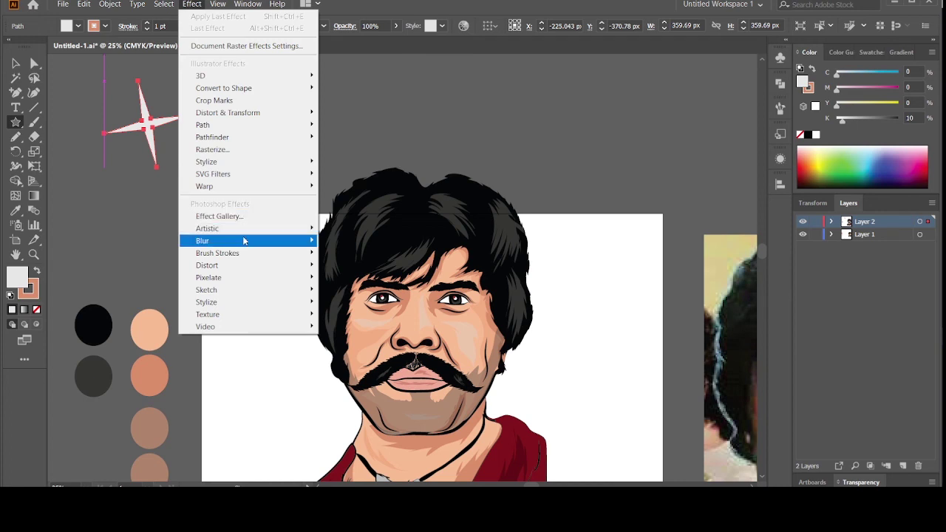
left_click(357, 241)
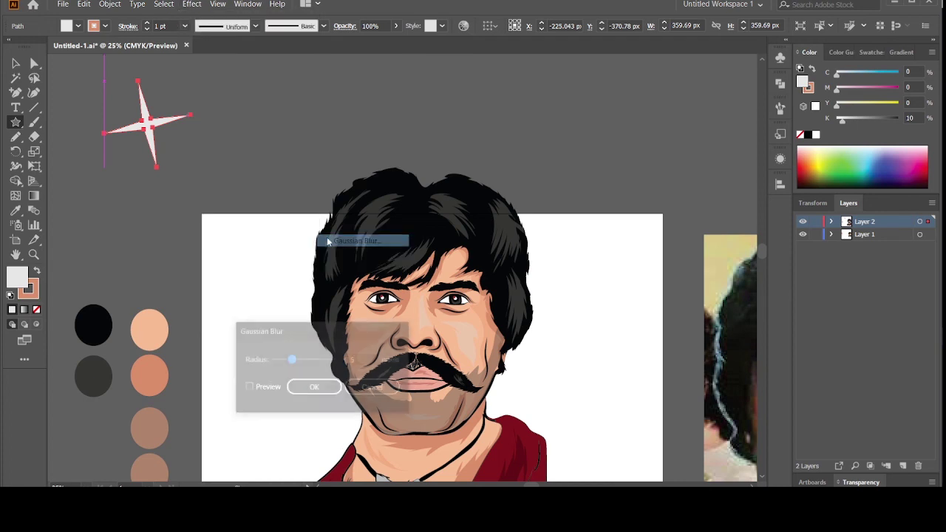
left_click(257, 390)
left_click_drag(293, 366, 306, 364)
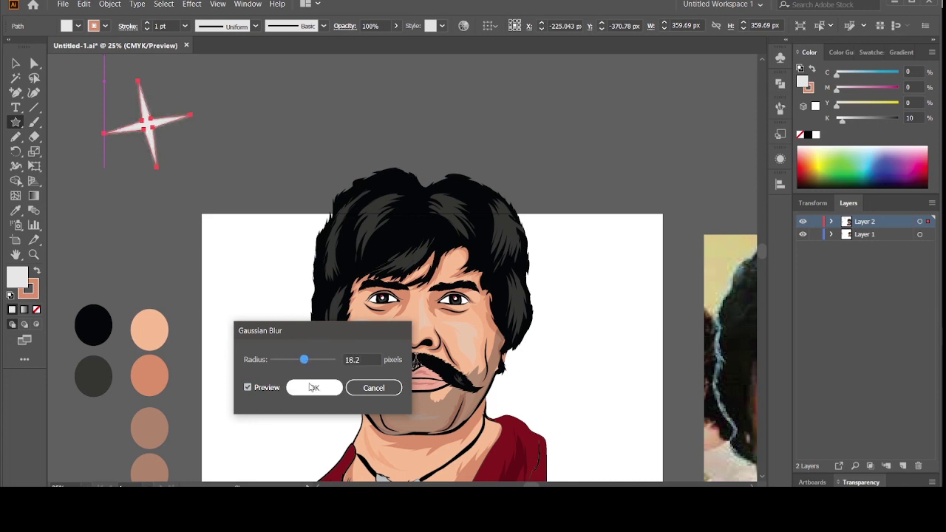
left_click(313, 388)
Move the blurred star onto the necklace pendant and zoom in on the chest
left_click(16, 63)
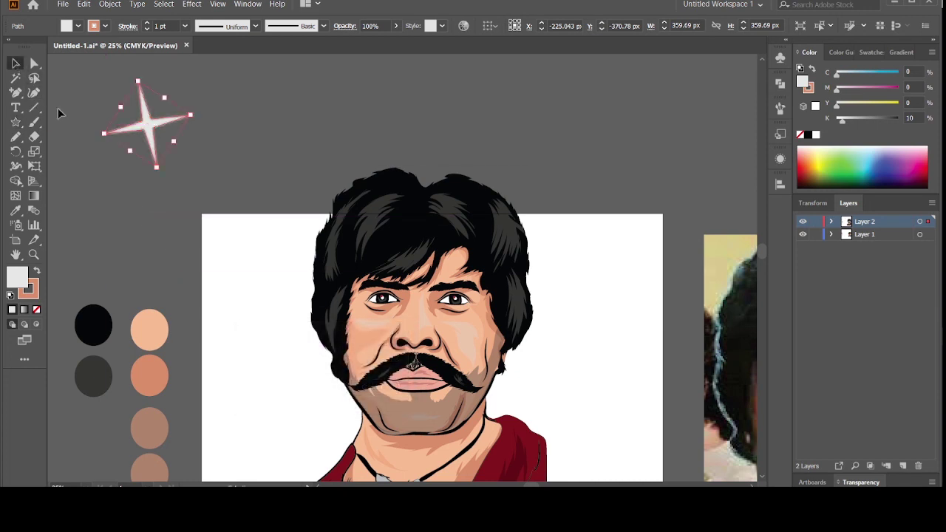
left_click(125, 126)
mouse_move(135, 127)
left_mouse_down()
mouse_move(228, 211)
mouse_move(319, 348)
left_mouse_up()
scroll(319, 345, "down", 3)
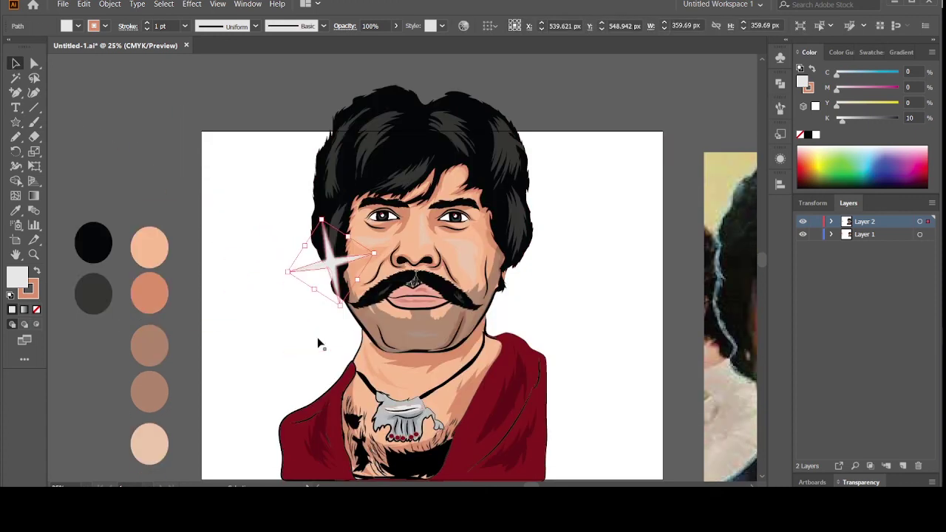
left_click_drag(327, 280, 396, 435)
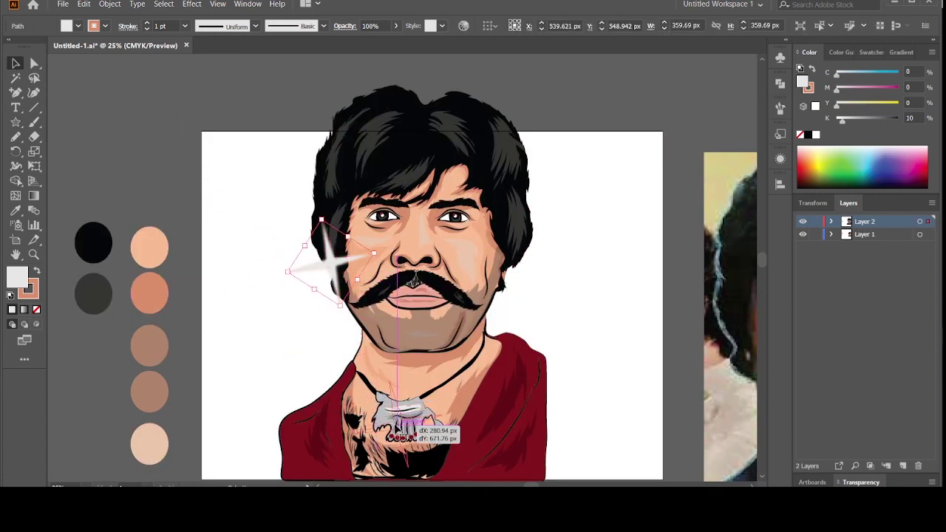
left_click(247, 357)
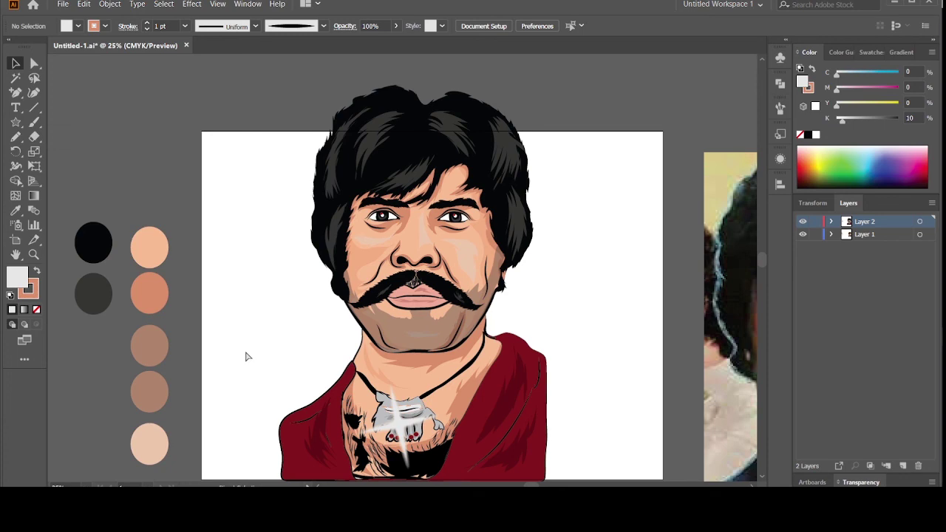
key("ctrl+plus")
scroll(281, 381, "down", 4)
scroll(318, 384, "down", 5)
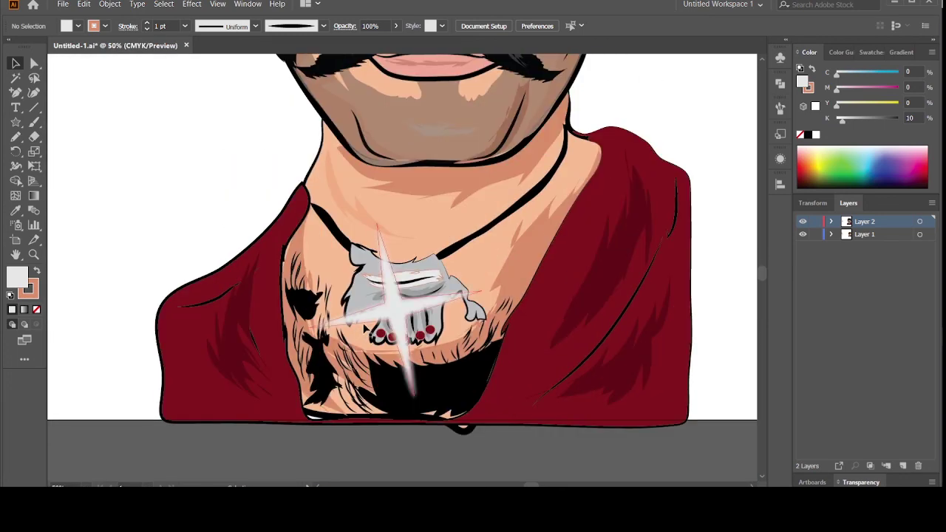
Scale the blurred star down to a small glint and reposition it on the pendant
left_click(364, 329)
mouse_move(377, 221)
left_mouse_down()
mouse_move(406, 358)
mouse_move(423, 373)
mouse_move(362, 303)
left_mouse_up()
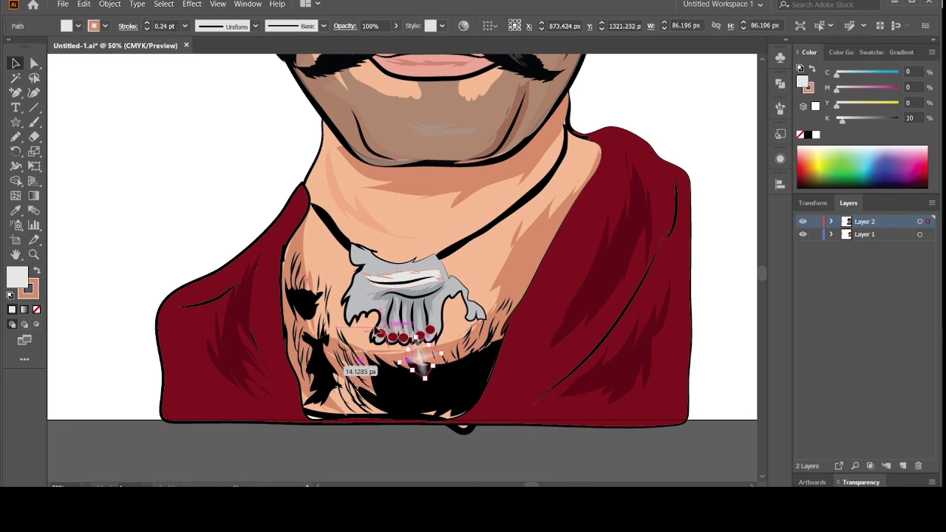
left_click(172, 192)
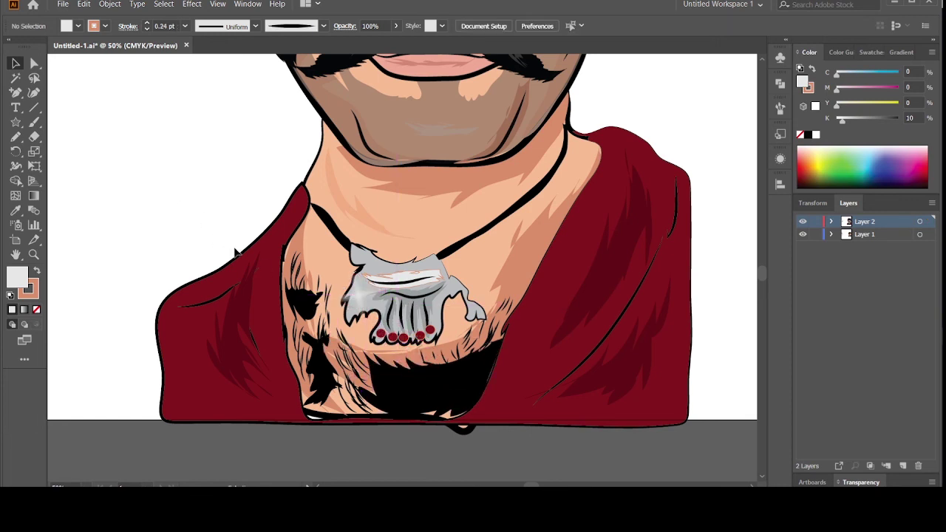
key("ctrl+minus")
key("ctrl+minus")
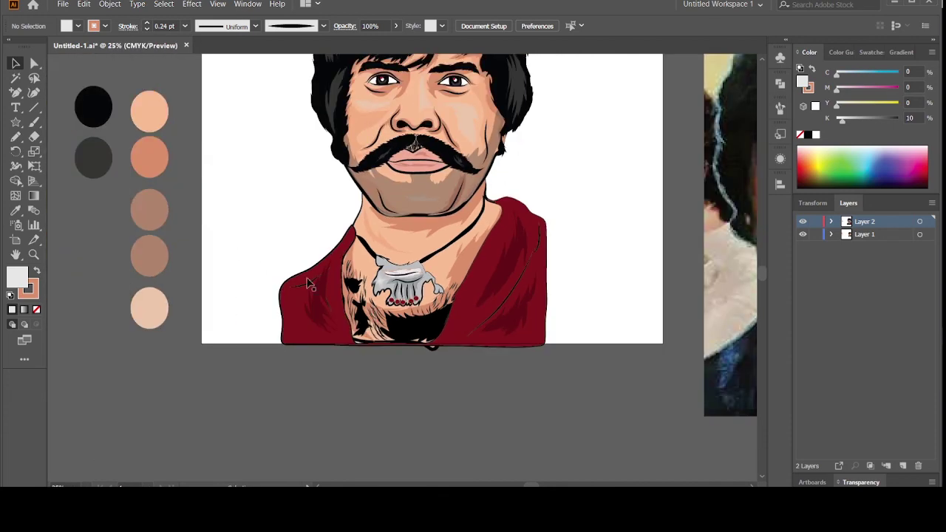
mouse_move(382, 285)
left_mouse_down()
mouse_move(418, 272)
mouse_move(438, 288)
left_mouse_up()
left_click(590, 328)
Pencil a fold shape on the jacket's lower left and sample the jacket's dark red for it
left_click(20, 139)
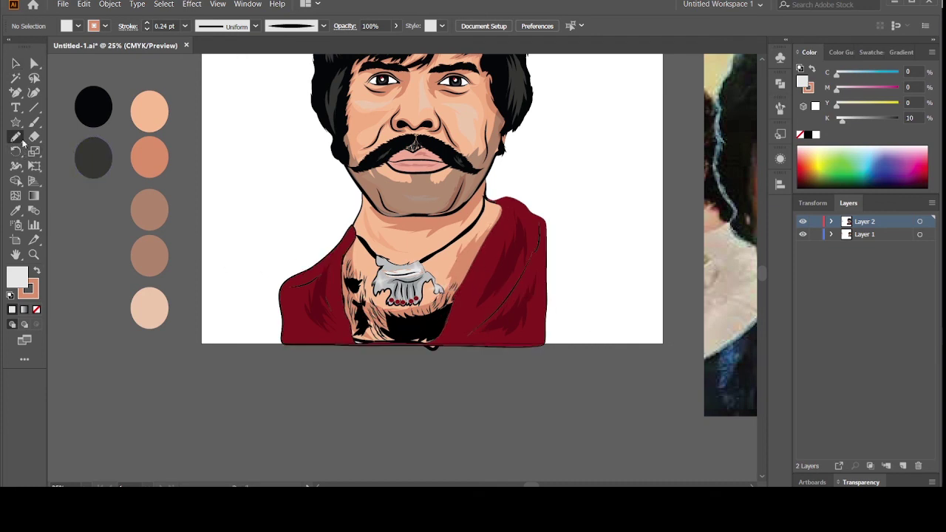
scroll(240, 232, "up", 4)
scroll(296, 298, "down", 4)
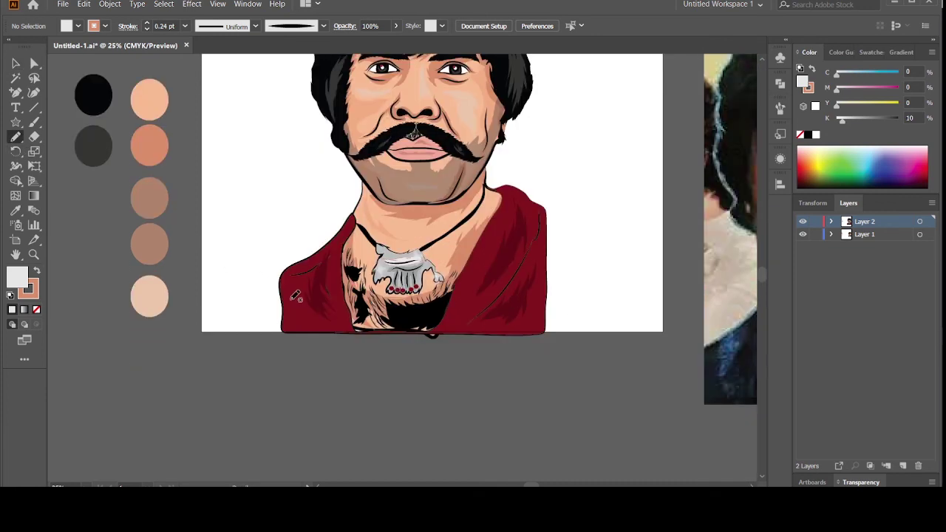
left_click_drag(296, 276, 313, 319)
left_click_drag(316, 320, 296, 277)
key("i")
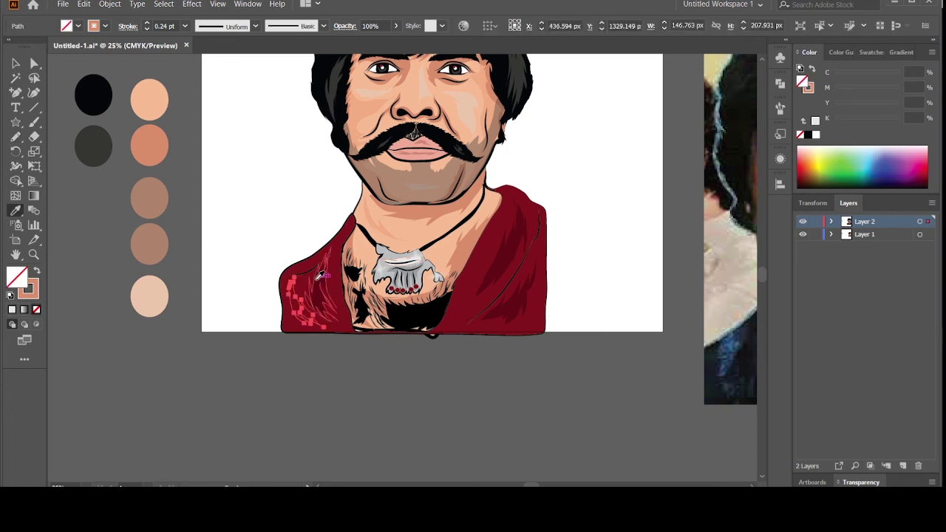
left_click(319, 275)
key("ctrl+minus")
key("ctrl+minus")
key("ctrl+minus")
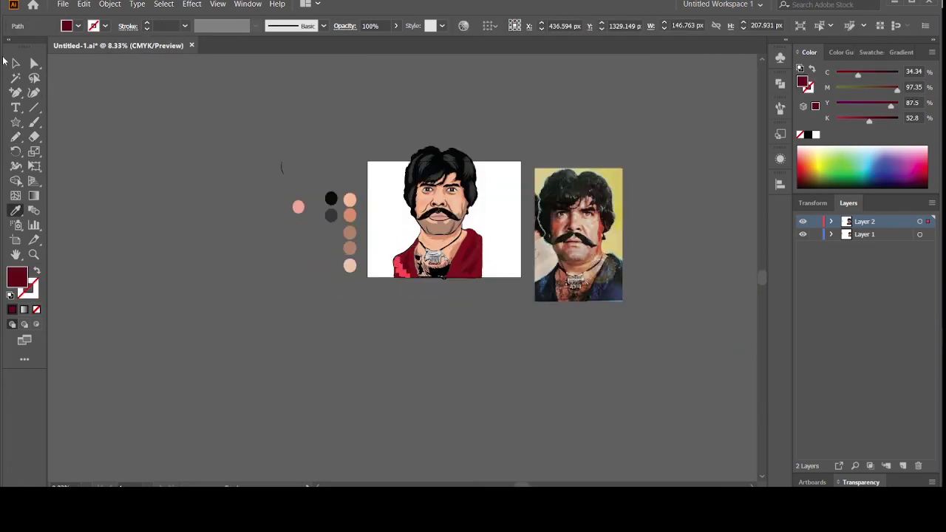
left_click(14, 64)
left_click(102, 115)
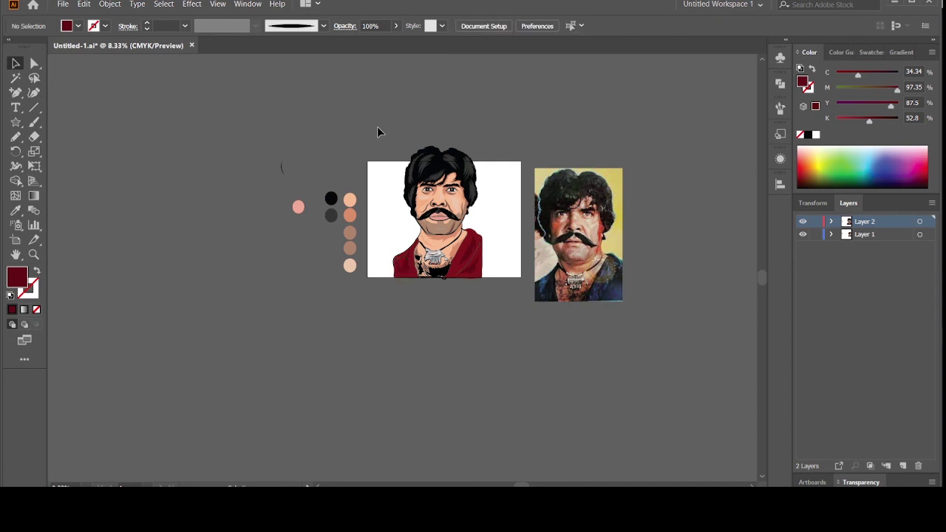
Marquee-select all the portrait parts and group them
mouse_move(373, 130)
left_mouse_down()
mouse_move(464, 284)
mouse_move(503, 294)
left_mouse_up()
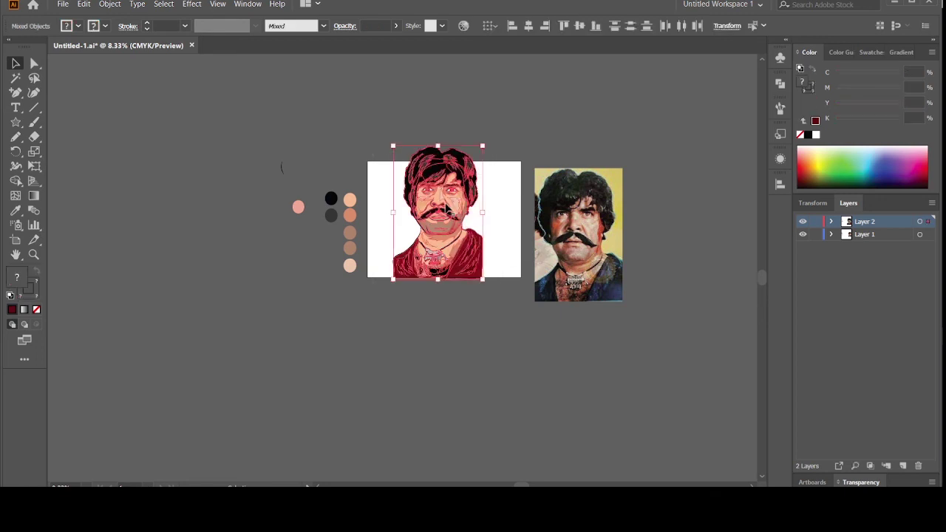
right_click(446, 211)
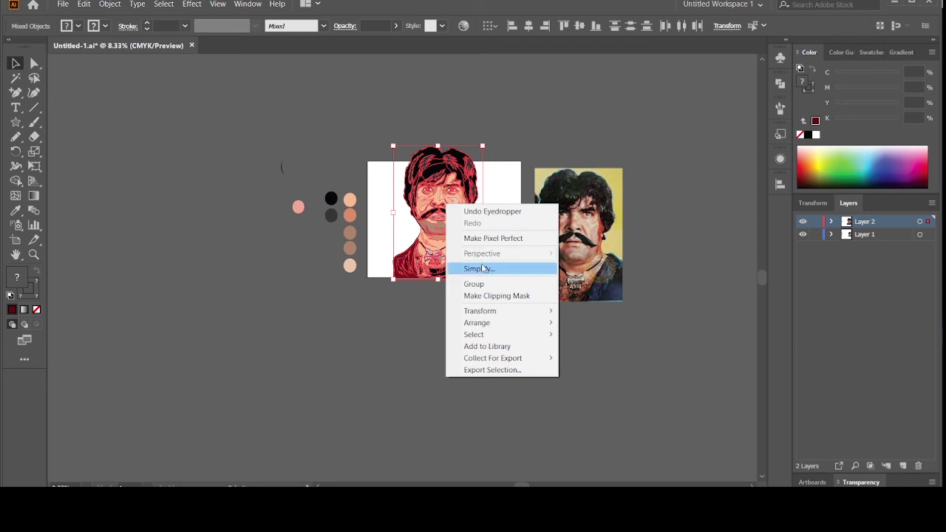
left_click(477, 284)
left_click(400, 330)
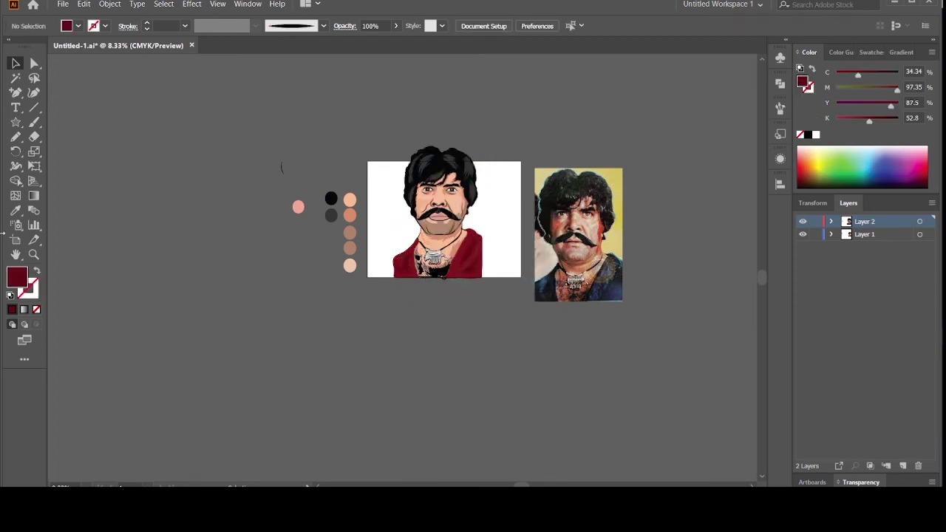
Drag the artboard's top edge up to make it taller, about 1803 px high
left_click(16, 240)
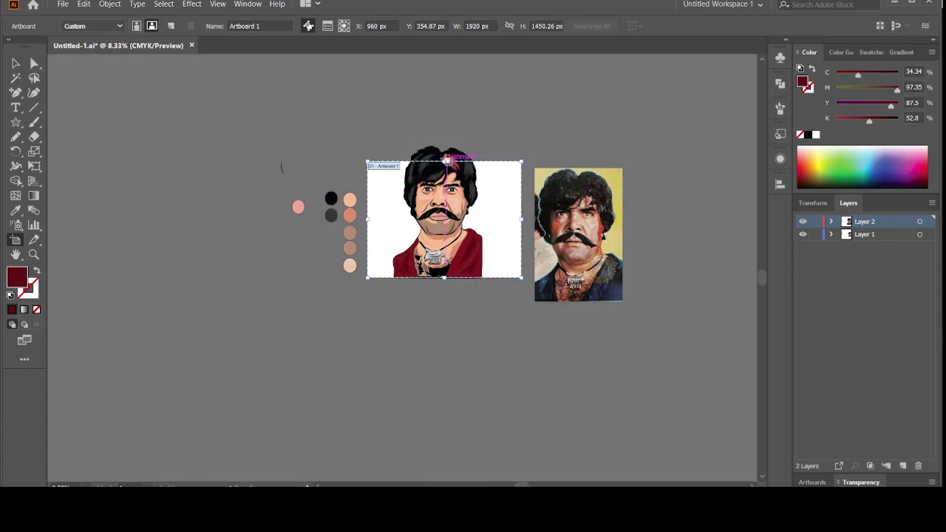
left_click_drag(443, 160, 444, 159)
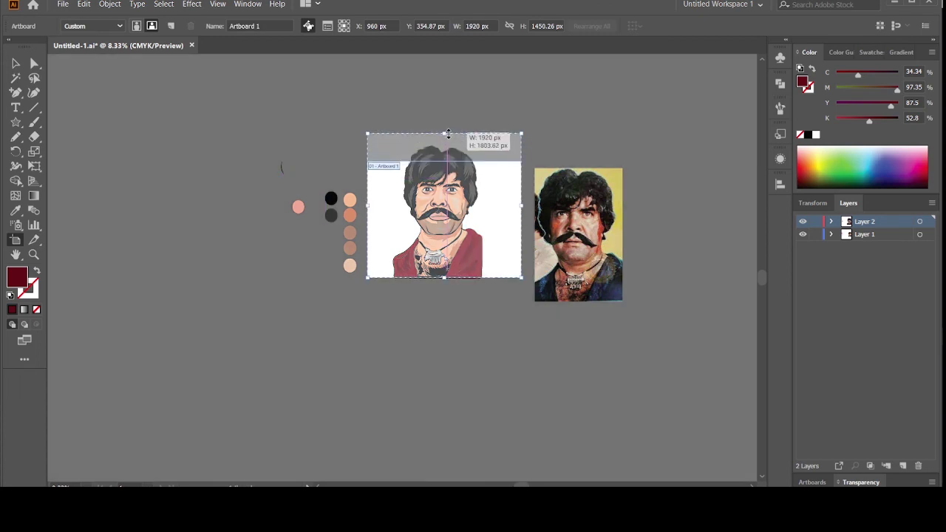
left_click_drag(447, 127, 447, 134)
left_click(16, 63)
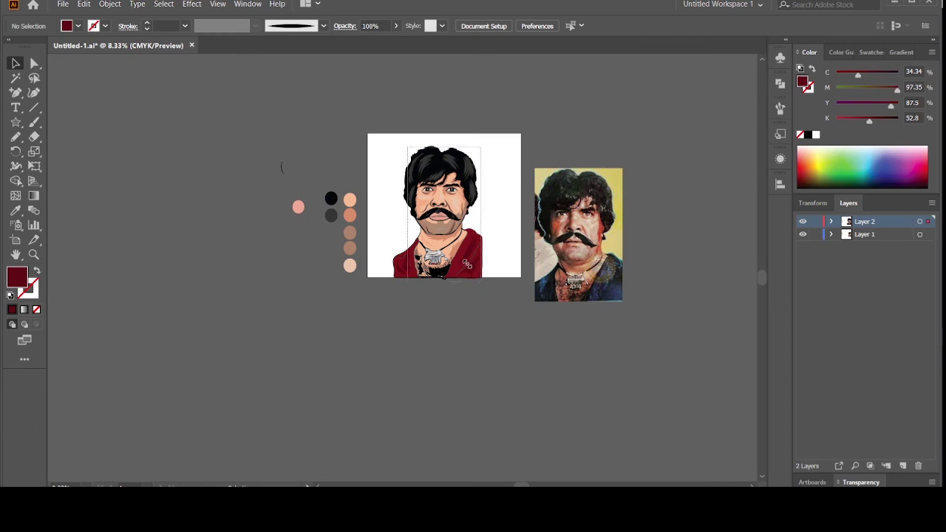
Move the portrait group toward the artboard's right side
left_click(464, 265)
mouse_move(463, 265)
left_mouse_down()
mouse_move(499, 261)
mouse_move(475, 251)
left_mouse_up()
left_click(464, 311)
left_click(503, 331)
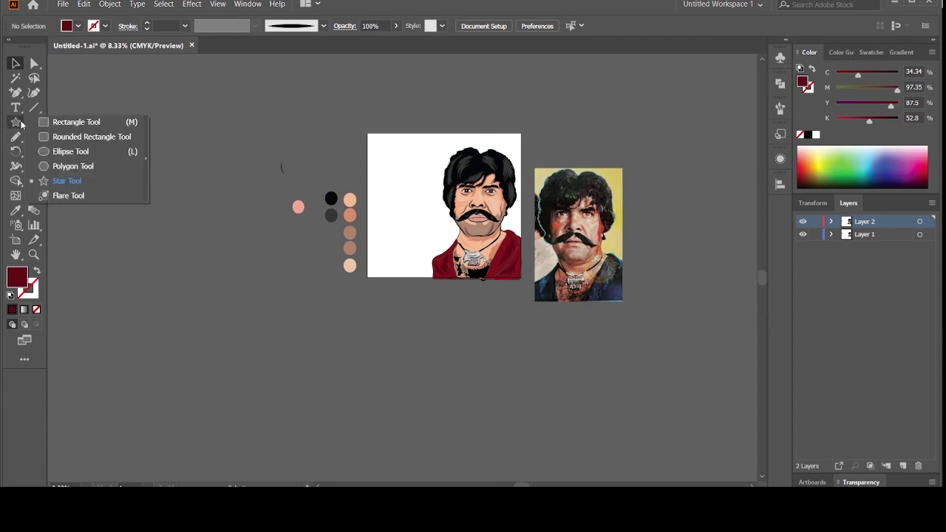
Draw a blue-filled rectangle over the whole artboard and send it behind the portrait
left_click_drag(15, 122, 74, 121)
mouse_move(362, 132)
left_mouse_down()
mouse_move(515, 288)
mouse_move(524, 284)
left_mouse_up()
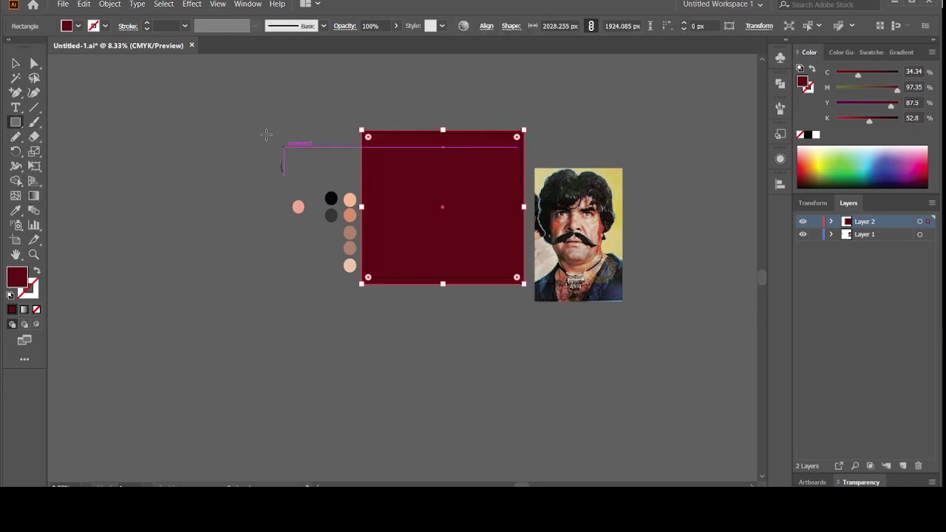
left_click(77, 28)
left_click(78, 47)
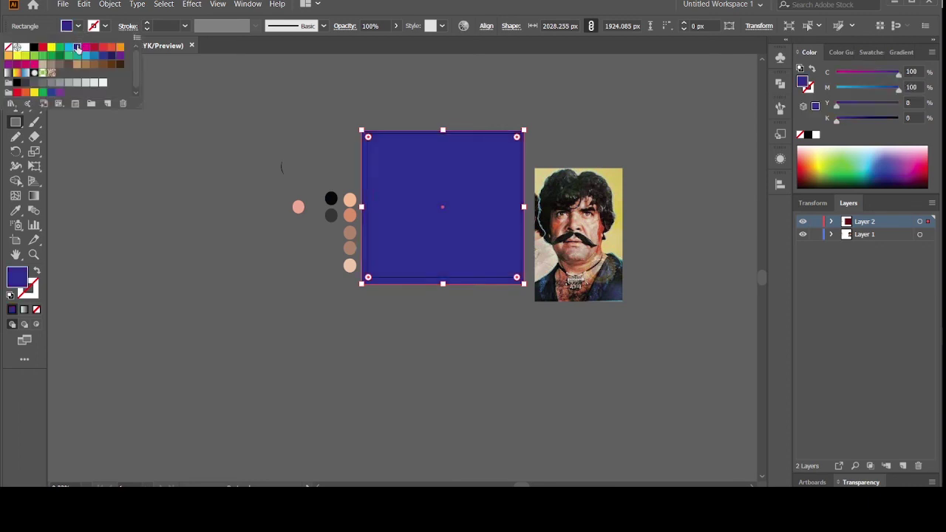
key("Escape")
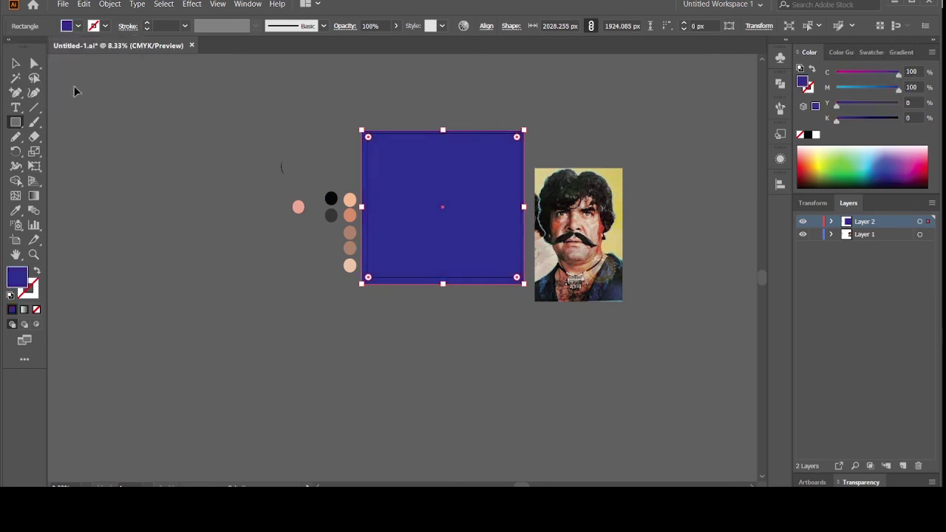
key("ctrl+shift+bracketleft")
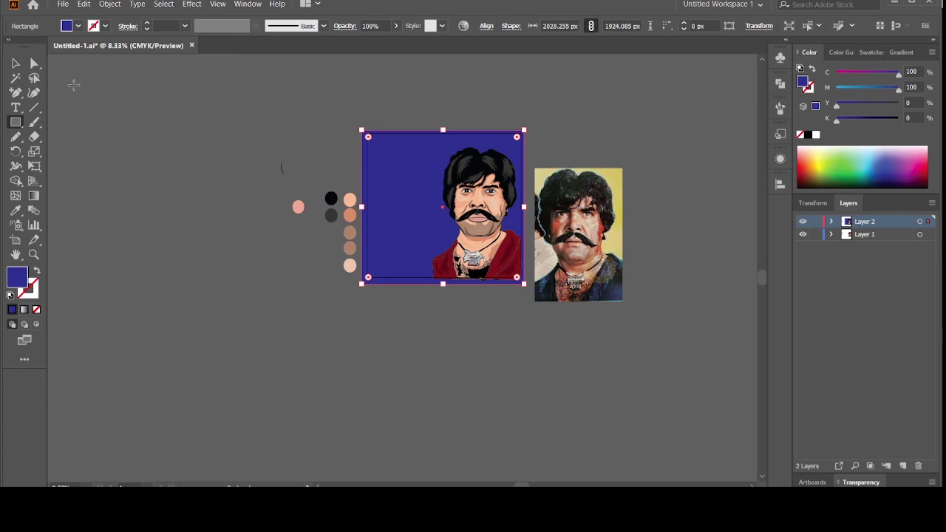
Deselect the background and zoom in and out to review the portrait on blue
key("ctrl+equal")
key("ctrl+equal")
key("ctrl+equal")
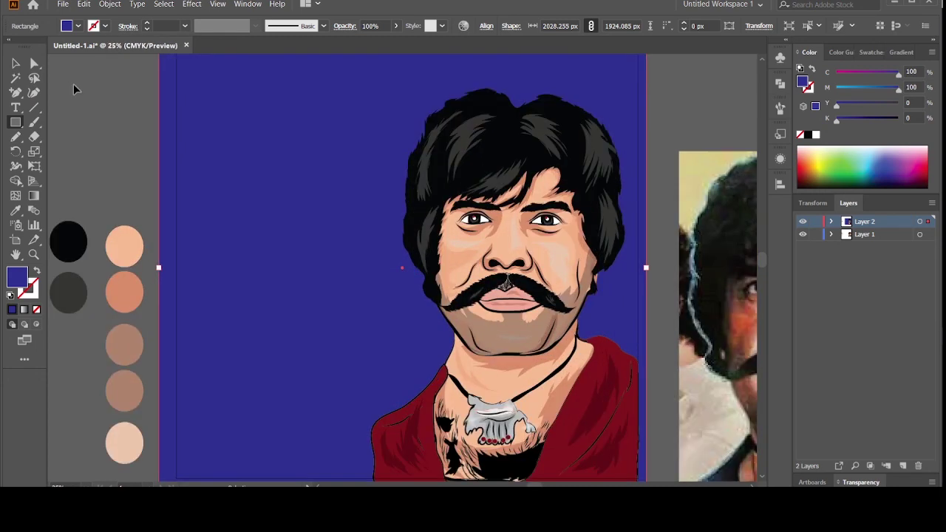
key("ctrl+minus")
key("v")
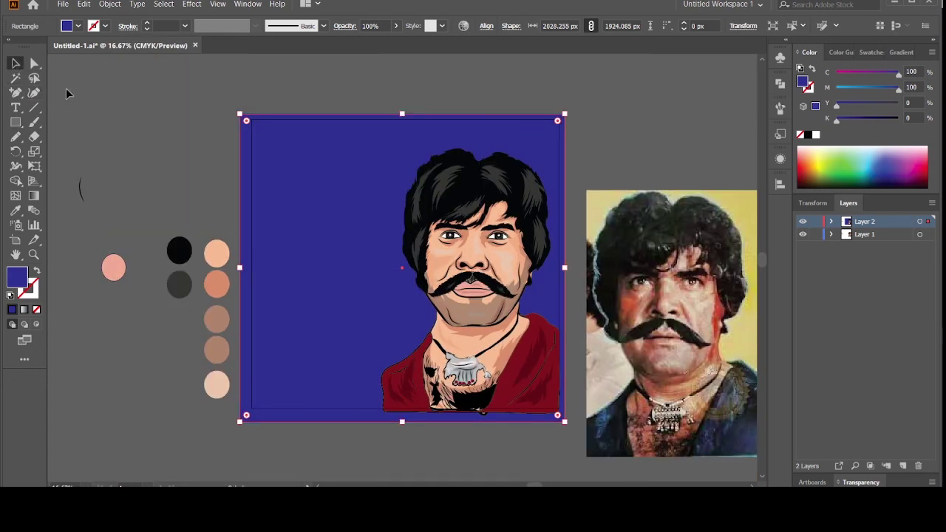
left_click(94, 108)
key("ctrl+equal")
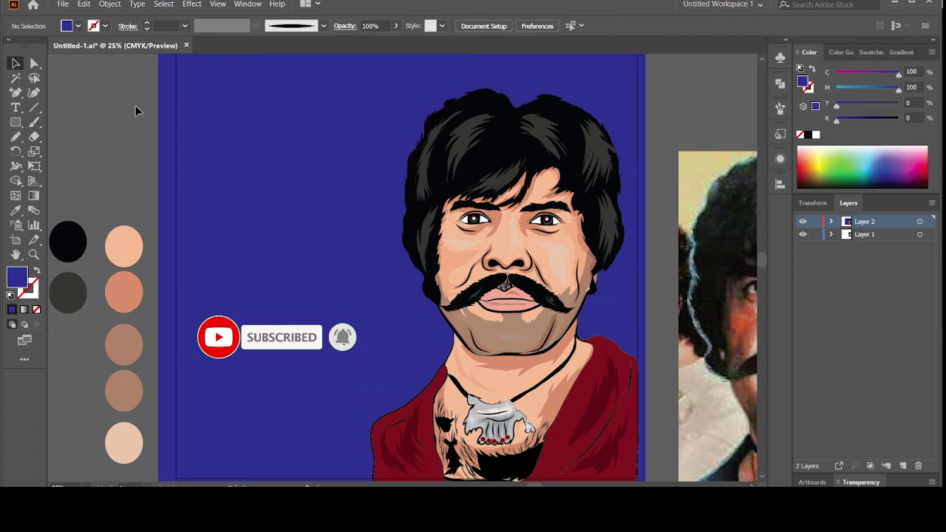
key("ctrl+minus")
key("ctrl+minus")
key("ctrl+minus")
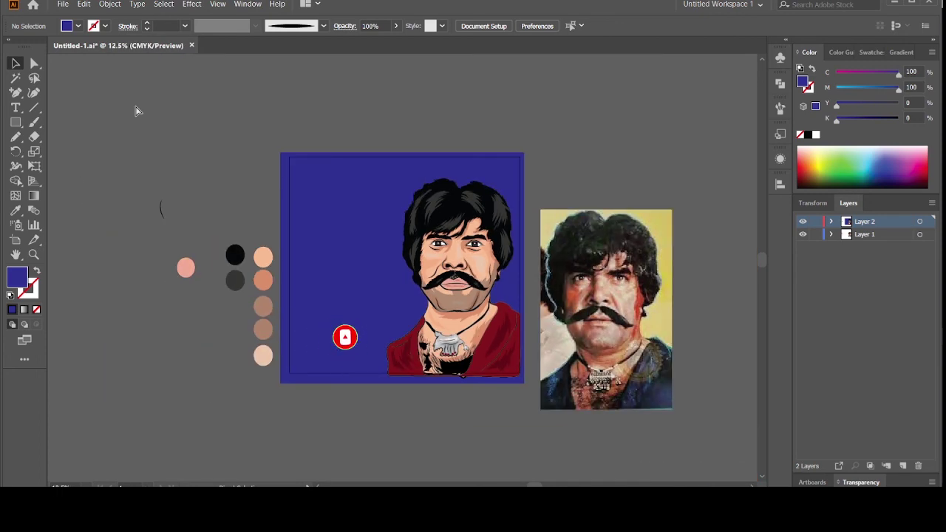
key("ctrl+minus")
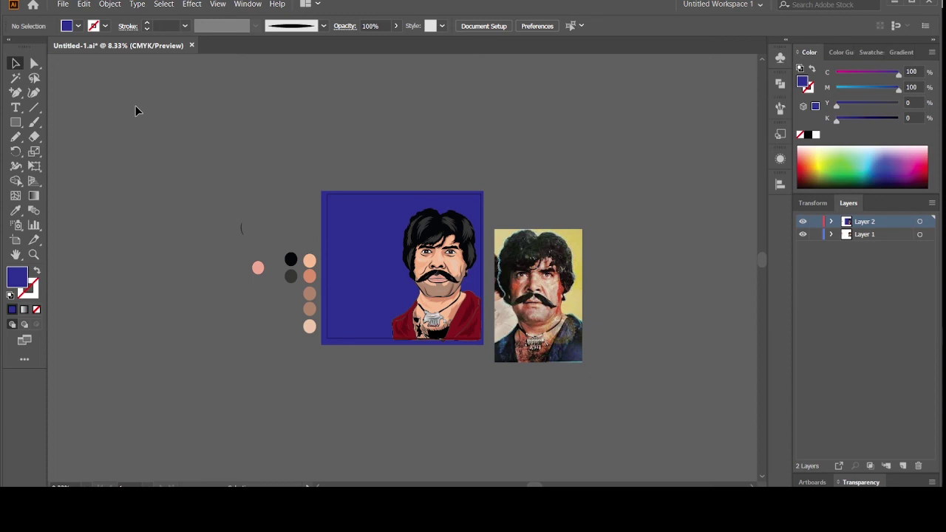